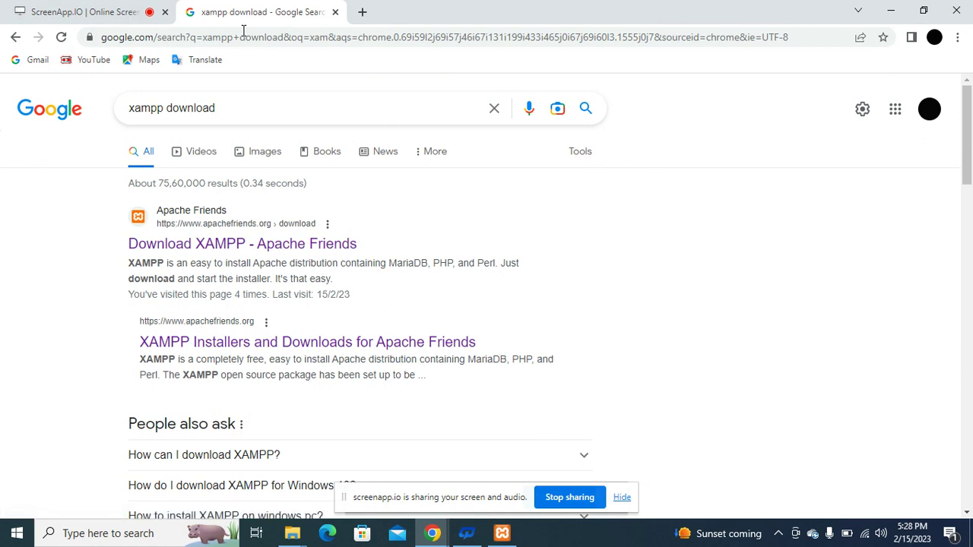
# Open the Apache Friends XAMPP download page and scroll through the Windows, Linux and OS X versions.
pyautogui.click(195, 253)
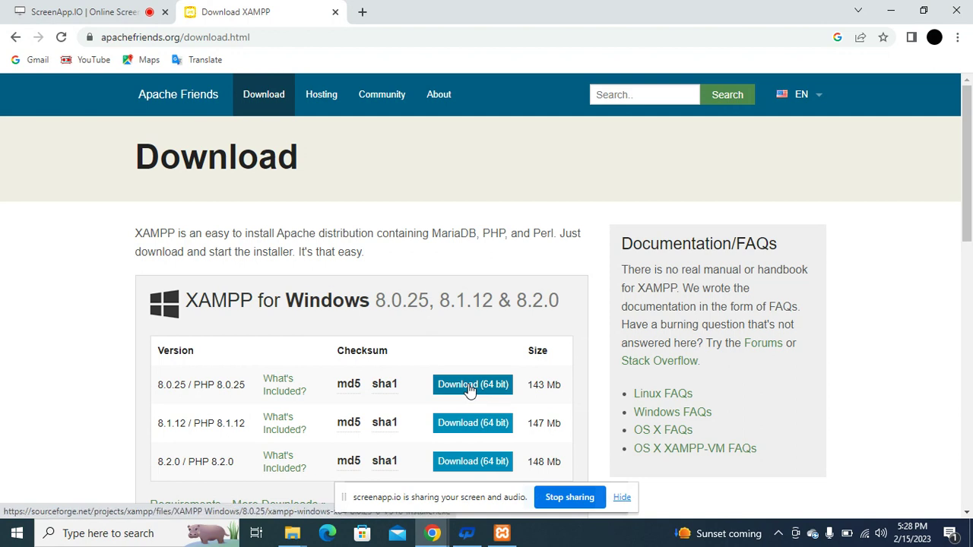
pyautogui.scroll(-1, 470, 389)
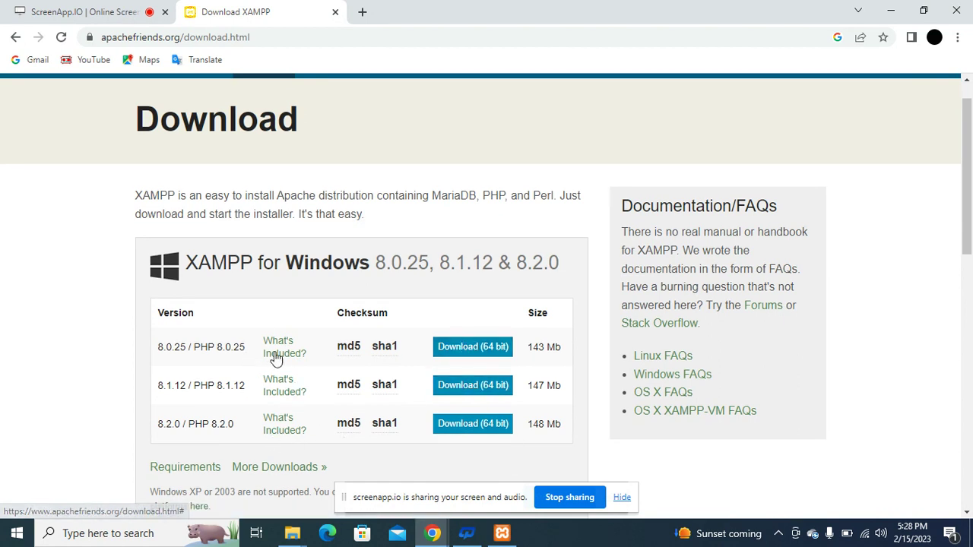
pyautogui.scroll(-1, 366, 411)
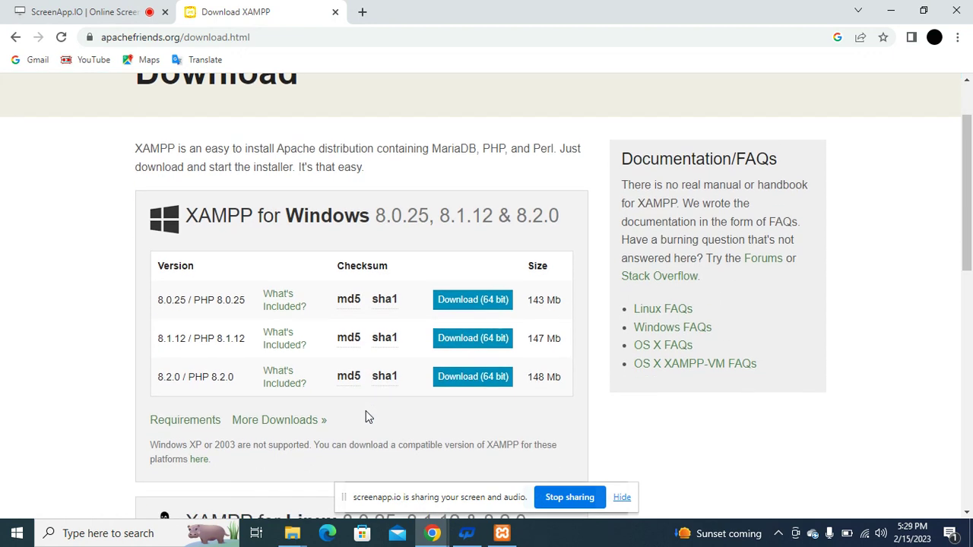
pyautogui.scroll(-5, 365, 411)
pyautogui.scroll(2, 366, 410)
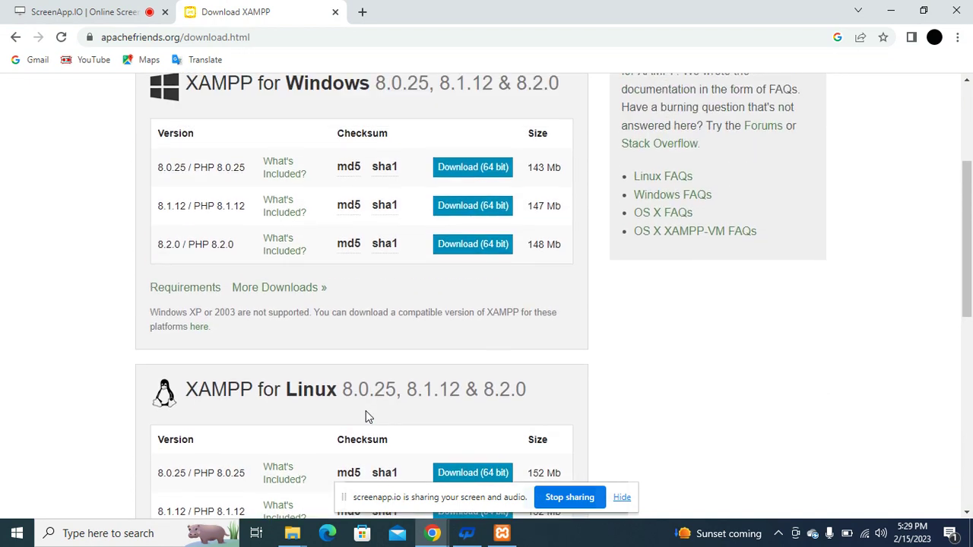
pyautogui.scroll(-4, 452, 295)
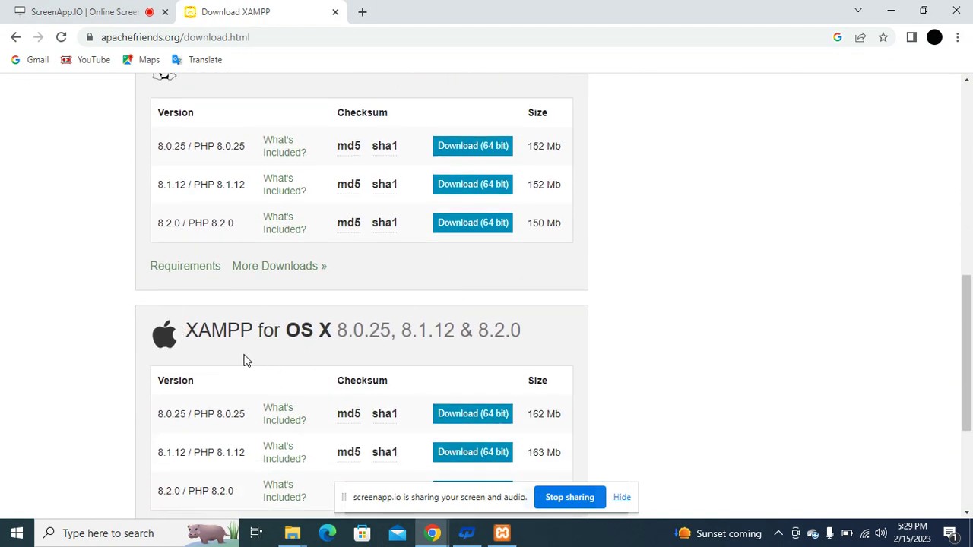
pyautogui.scroll(-3, 308, 354)
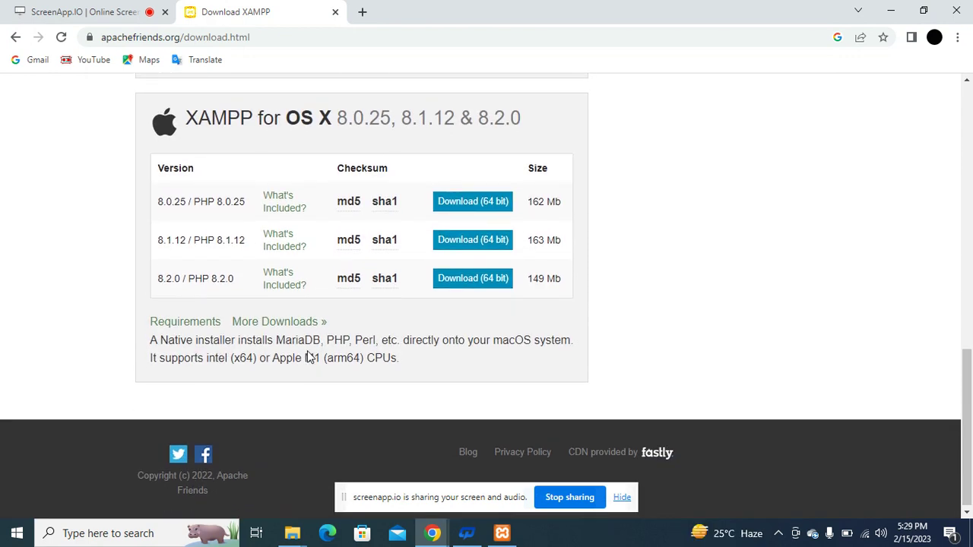
# Switch briefly to the incognito window, then return to the XAMPP download page.
pyautogui.hotkey('alt', 'Tab')
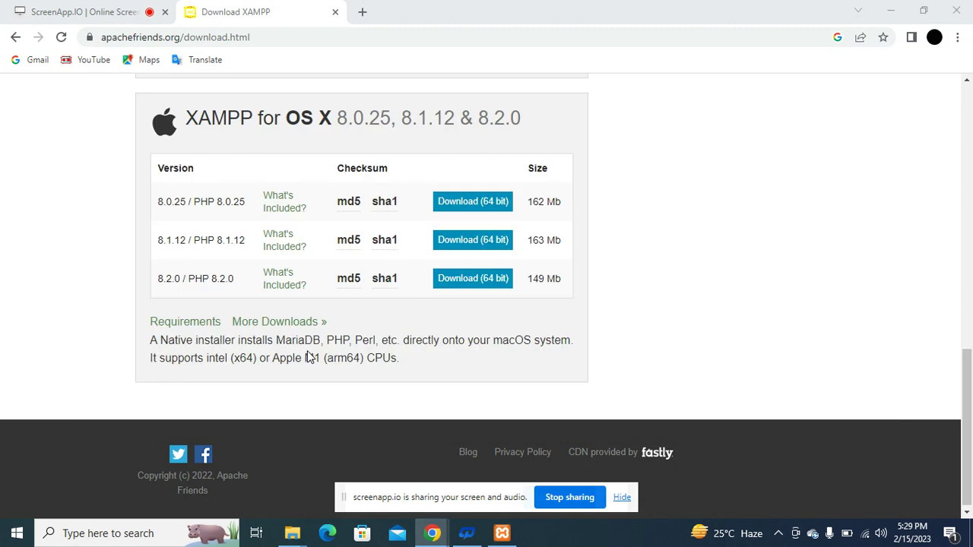
pyautogui.hotkey('alt', 'Tab')
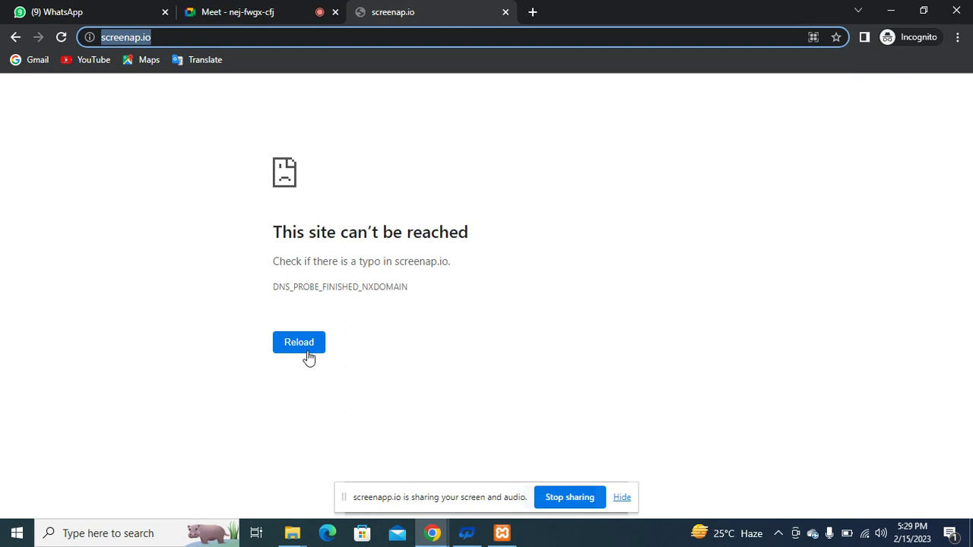
pyautogui.hotkey('alt', 'Tab')
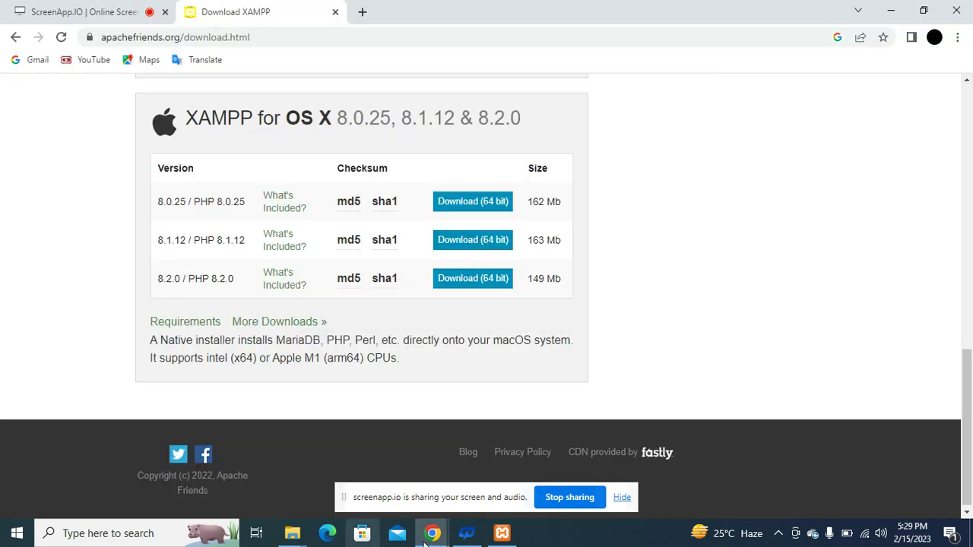
# Launch XAMPP Control Panel from Windows search, then return to the incognito Chrome window.
pyautogui.click(78, 533)
pyautogui.write('xa')
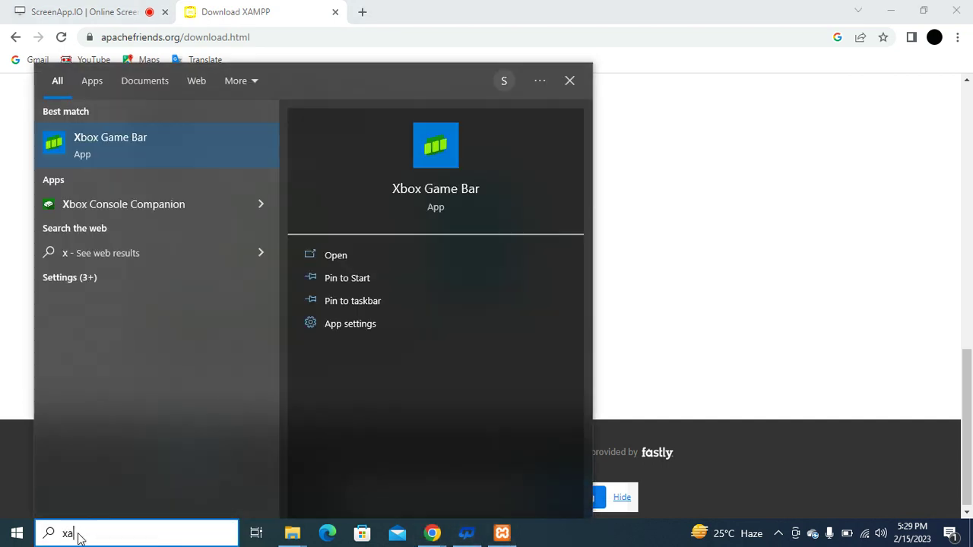
pyautogui.write('mpp')
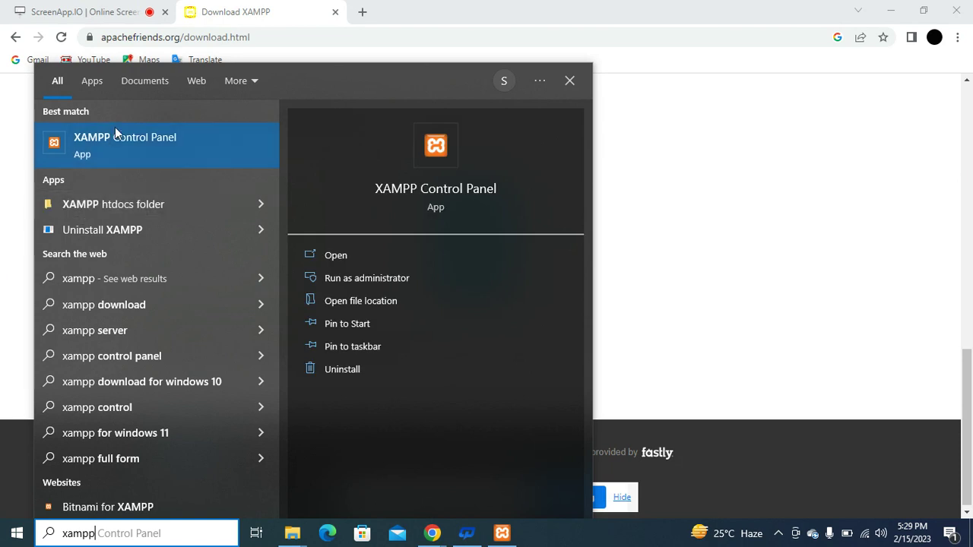
pyautogui.click(336, 255)
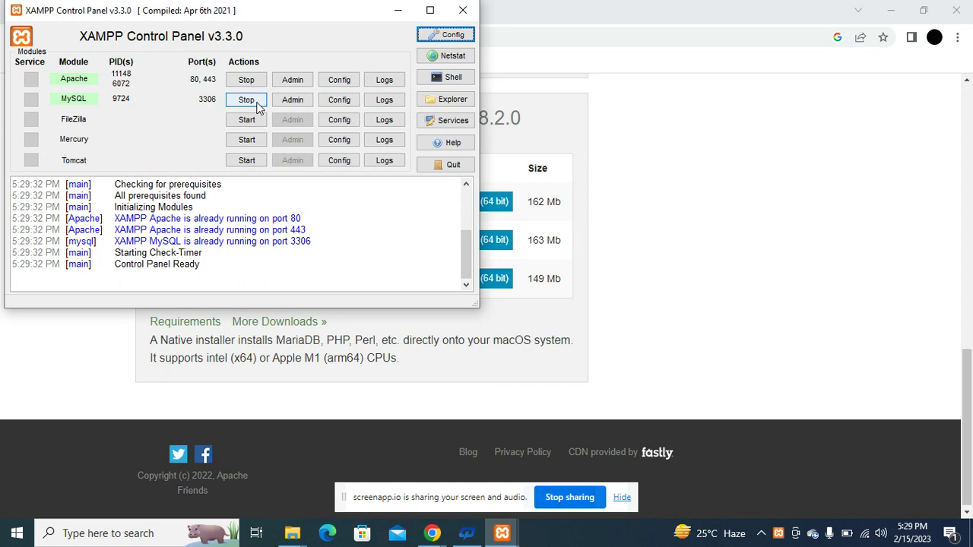
pyautogui.hotkey('alt', 'Tab')
pyautogui.hotkey('alt', 'Tab')
pyautogui.hotkey('alt', 'Tab')
pyautogui.hotkey('alt', 'Tab')
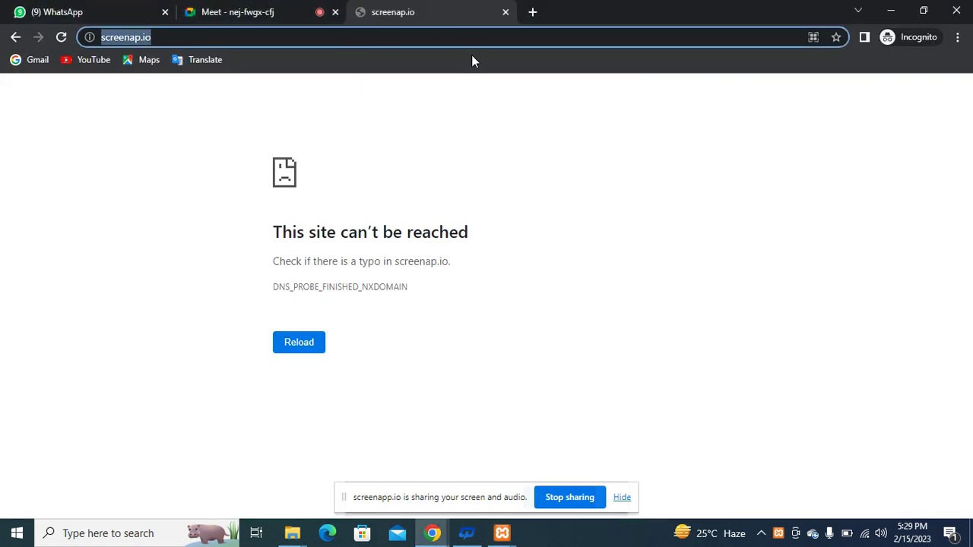
# Search 'download wordpress', open the Get WordPress page, then bring the Downloads folder forward.
pyautogui.write('downl')
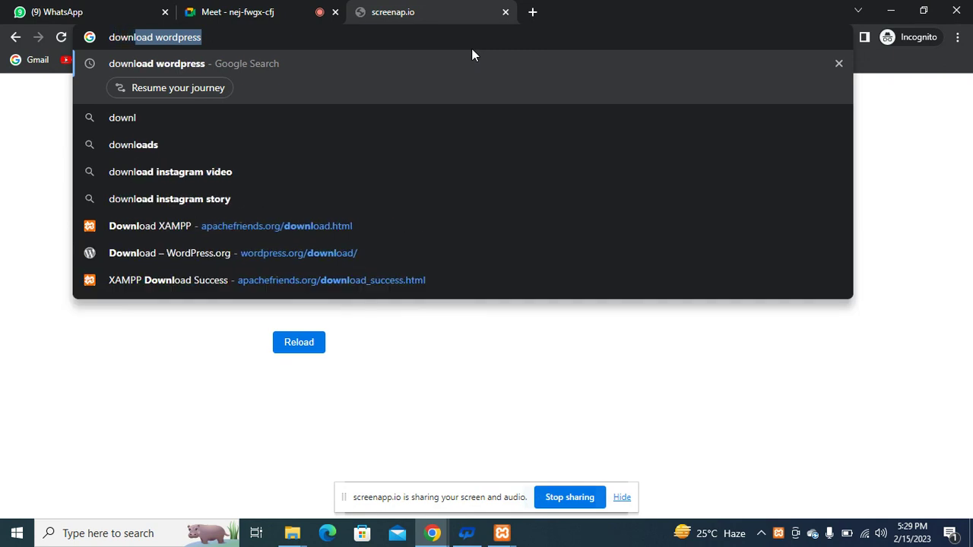
pyautogui.press('Return')
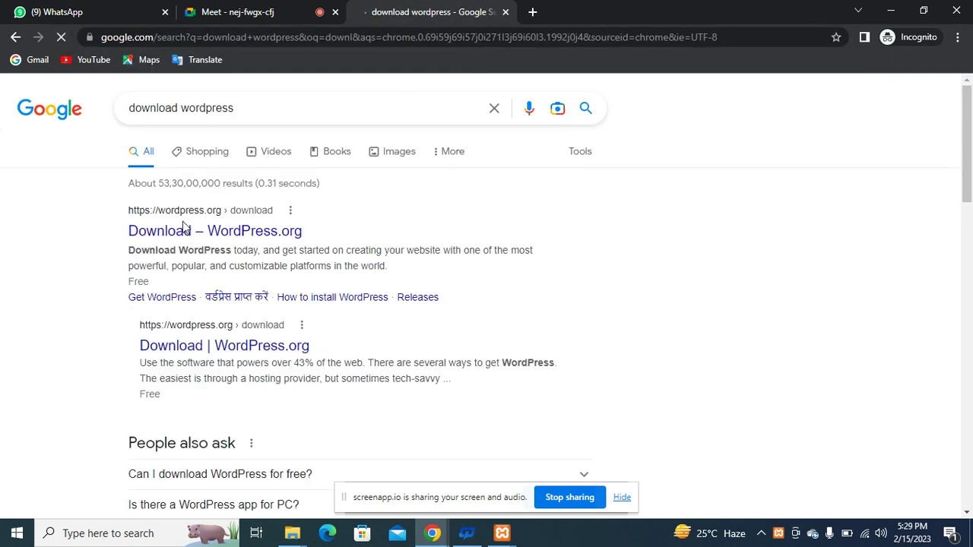
pyautogui.click(164, 299)
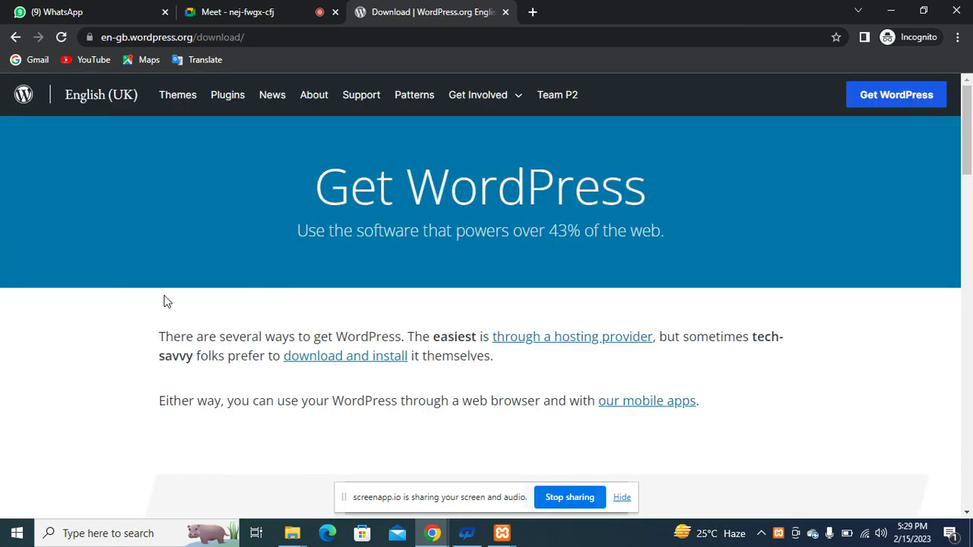
pyautogui.scroll(-1, 165, 300)
pyautogui.scroll(-2, 165, 301)
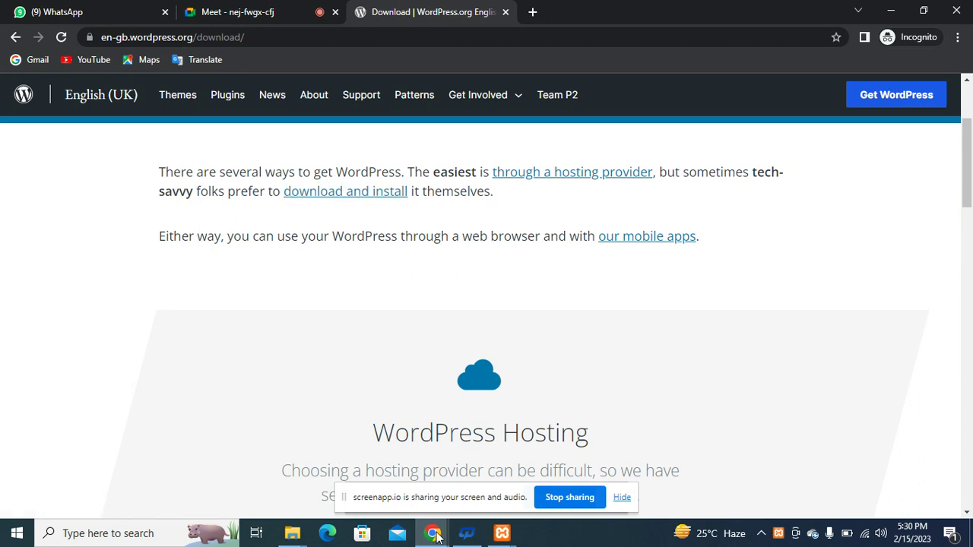
pyautogui.moveTo(299, 537)
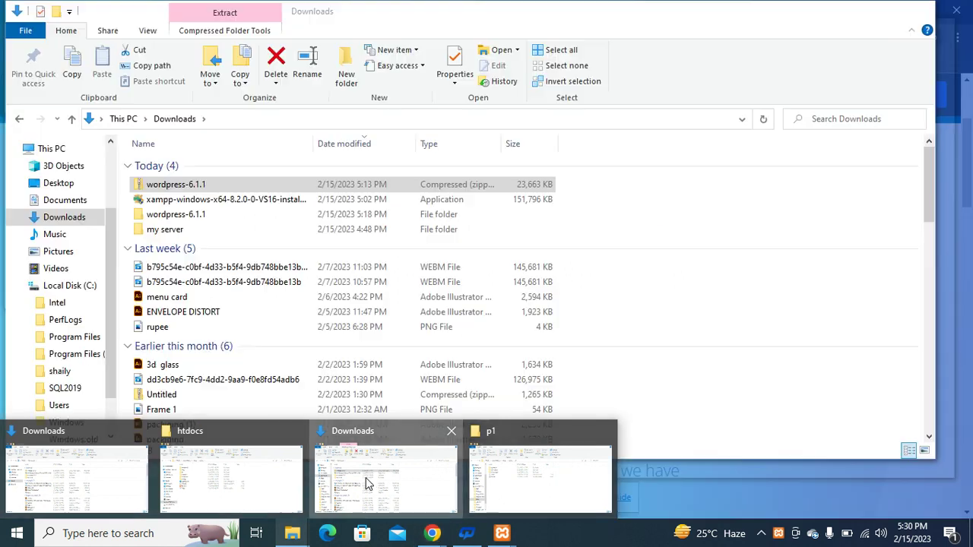
pyautogui.click(368, 481)
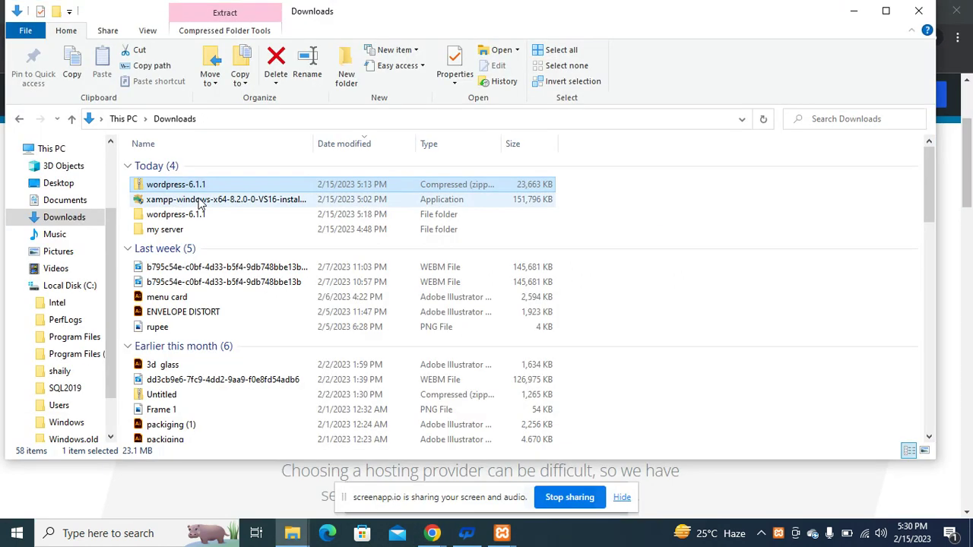
# Confirm the wordpress-6.1.1 folder is empty, then bring up actions for the wordpress-6.1.1 zip.
pyautogui.rightClick(225, 188)
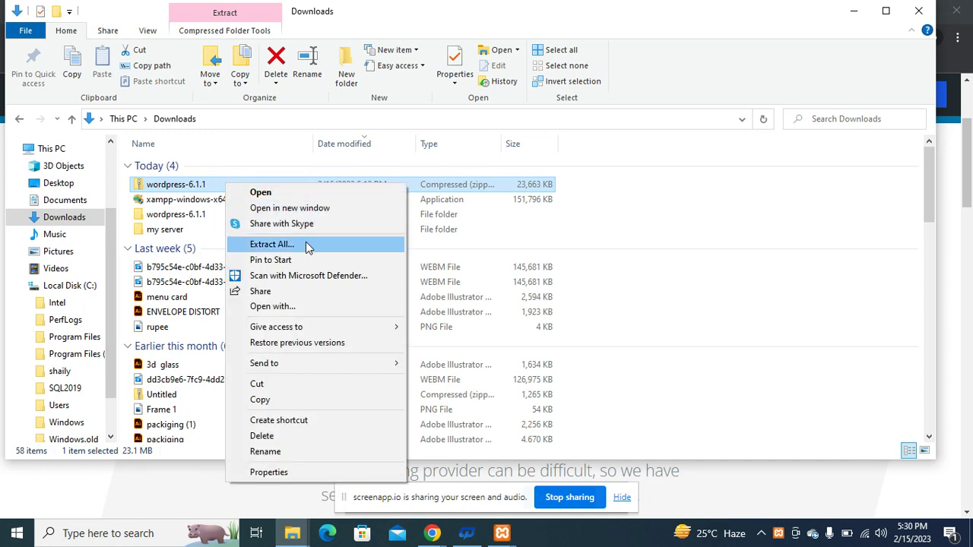
pyautogui.click(184, 217)
pyautogui.click(184, 217)
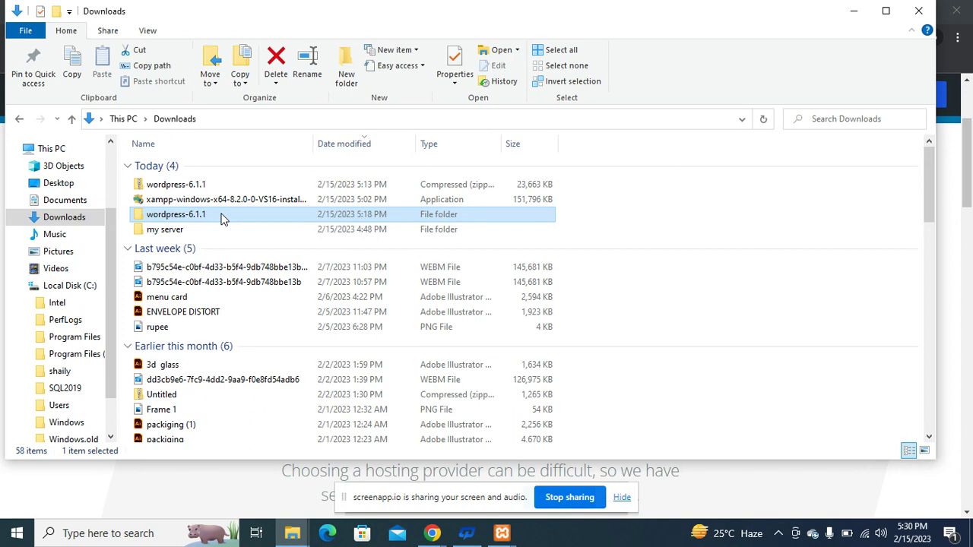
pyautogui.doubleClick(223, 215)
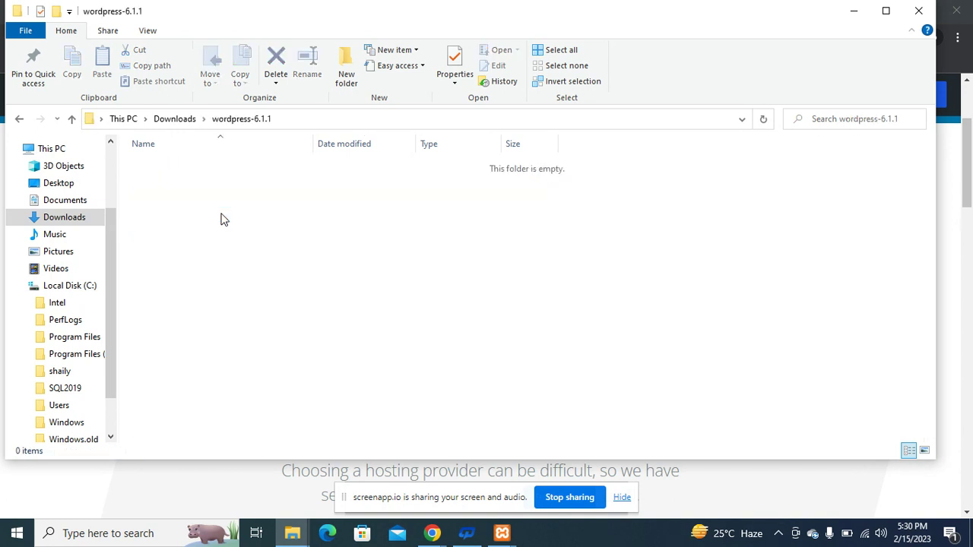
pyautogui.click(170, 119)
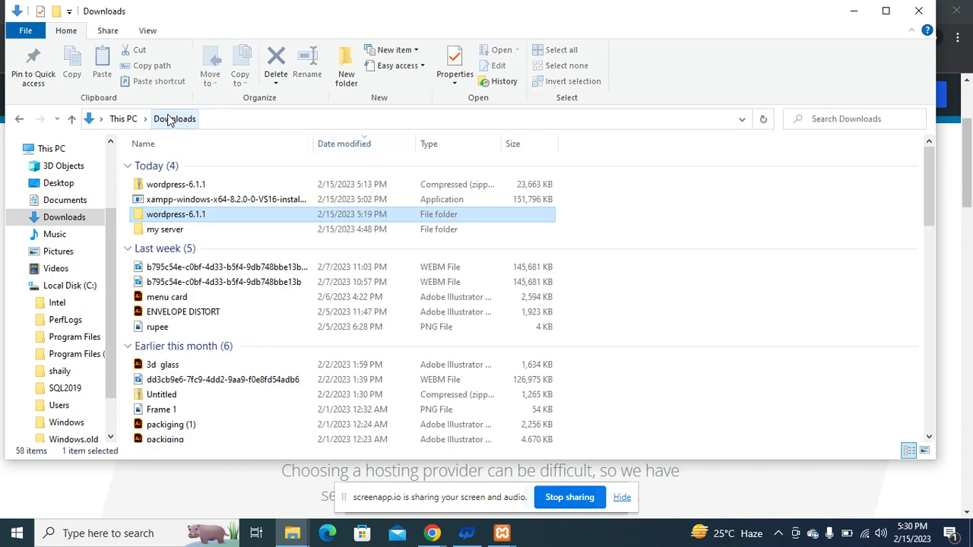
pyautogui.click(241, 184)
pyautogui.rightClick(241, 188)
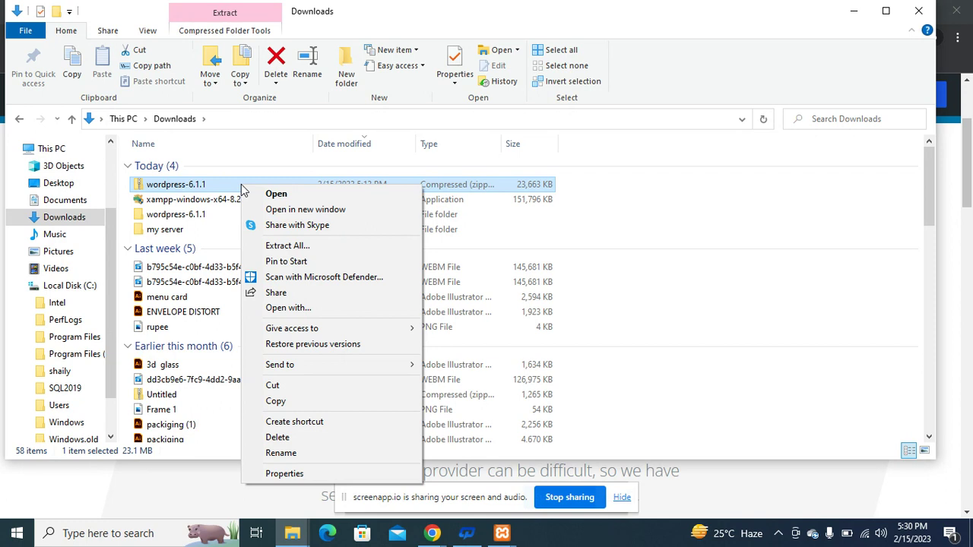
# Extract the wordpress-6.1.1 zip into Downloads\wordpress-6.1.1, inspect its wordpress subfolder, and return to Downloads.
pyautogui.click(296, 249)
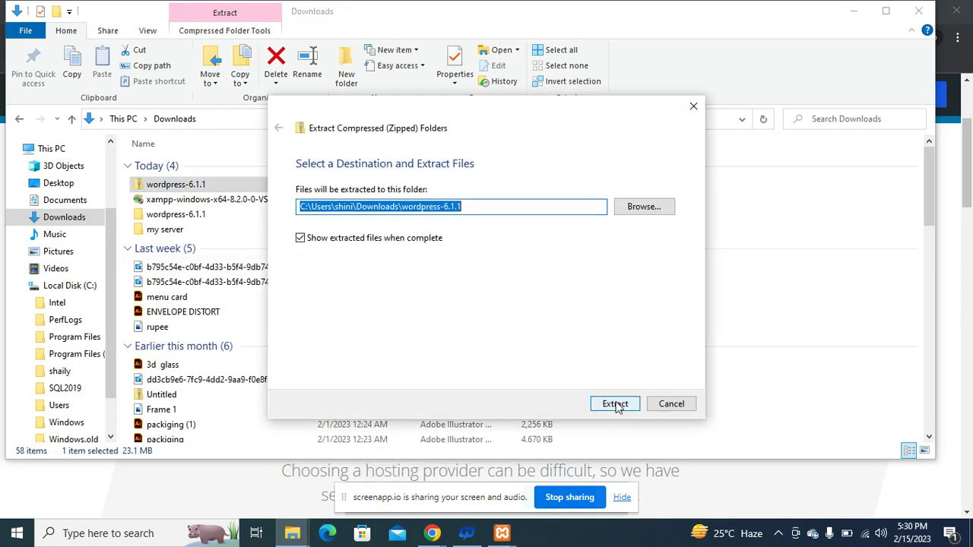
pyautogui.click(619, 407)
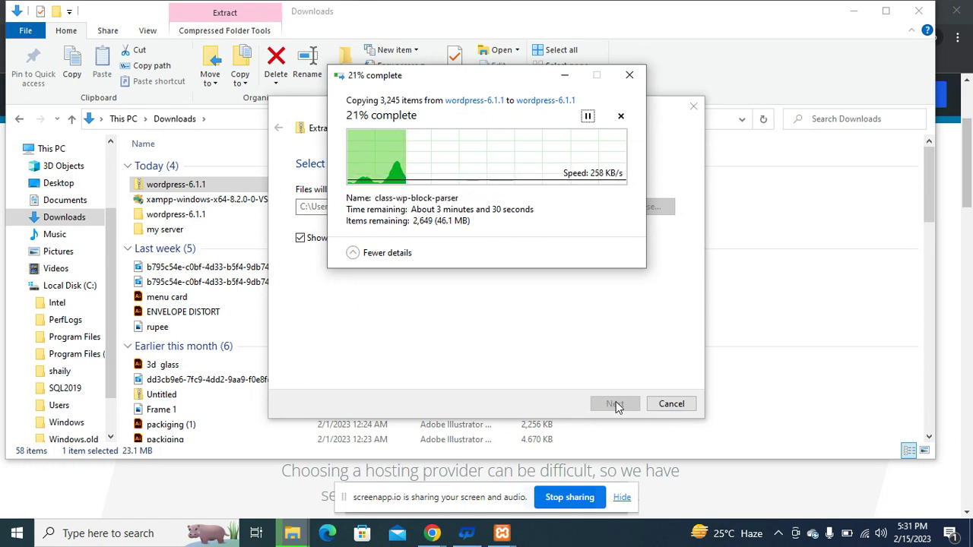
pyautogui.doubleClick(178, 215)
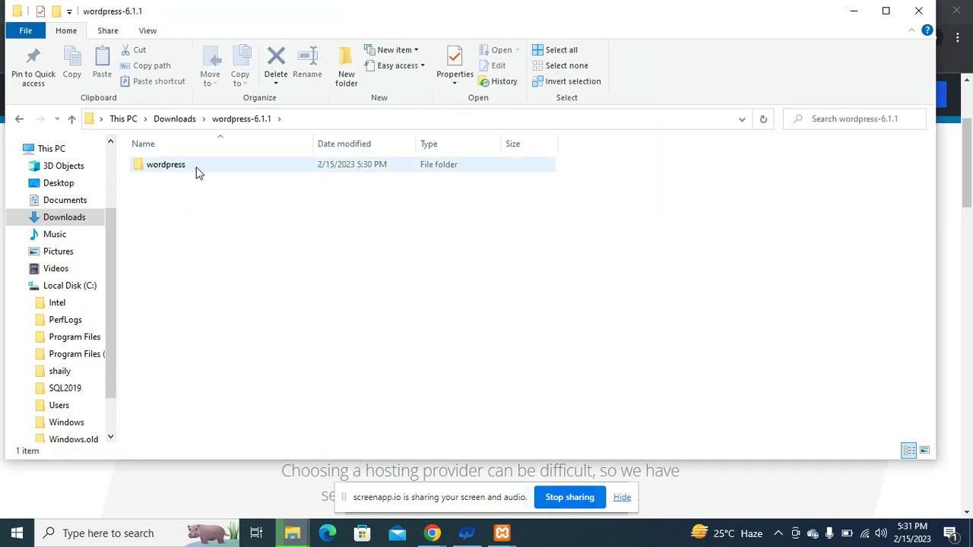
pyautogui.doubleClick(200, 170)
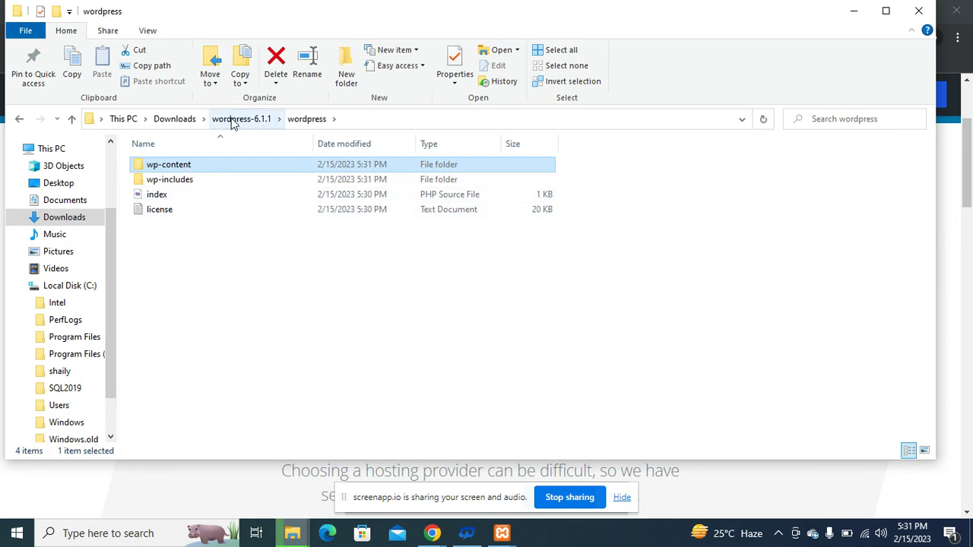
pyautogui.click(184, 124)
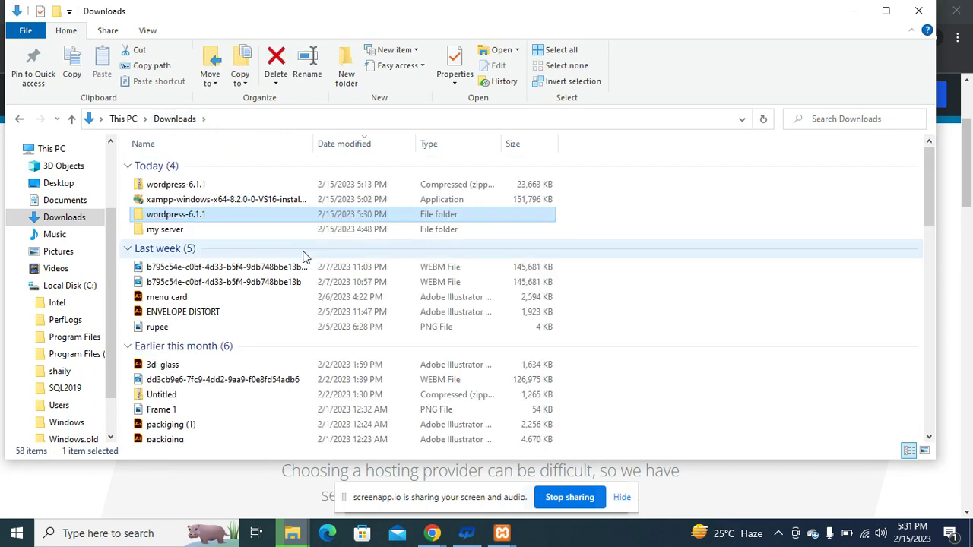
pyautogui.moveTo(292, 533)
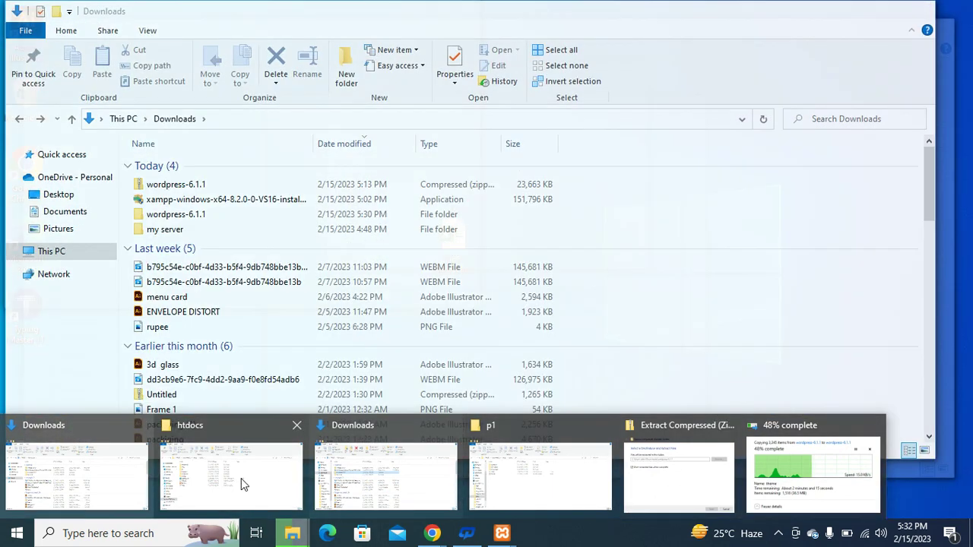
# Bring the Downloads folder forward, then switch back to the WordPress download page in Chrome.
pyautogui.click(386, 477)
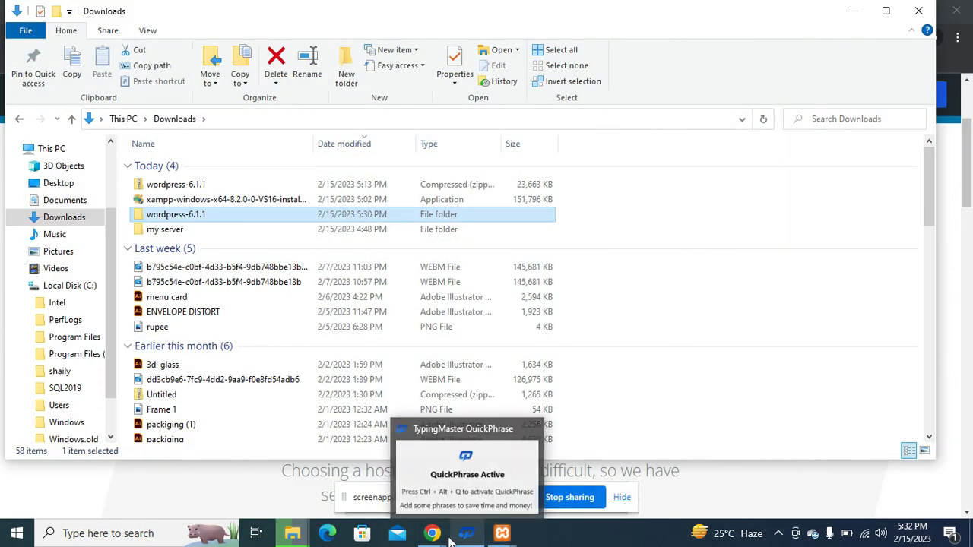
pyautogui.moveTo(432, 534)
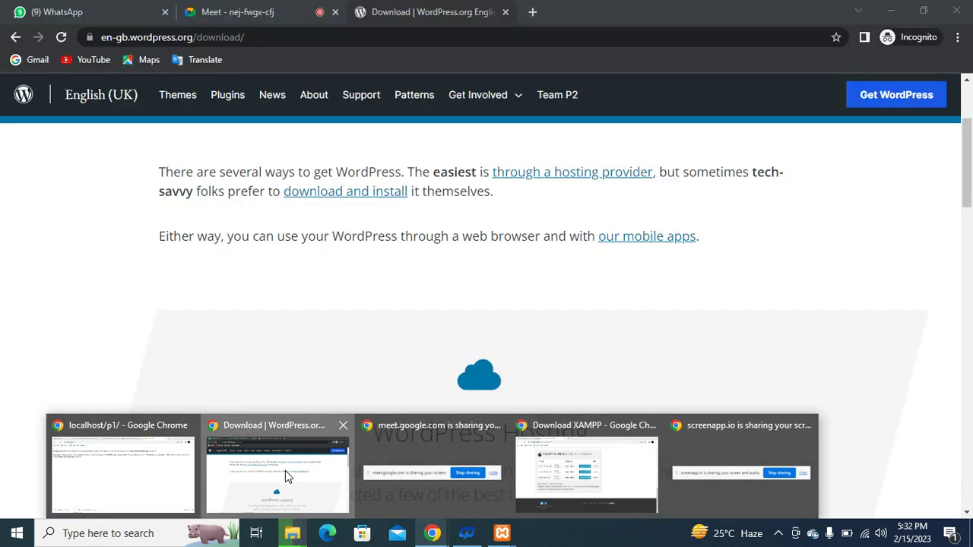
pyautogui.click(287, 476)
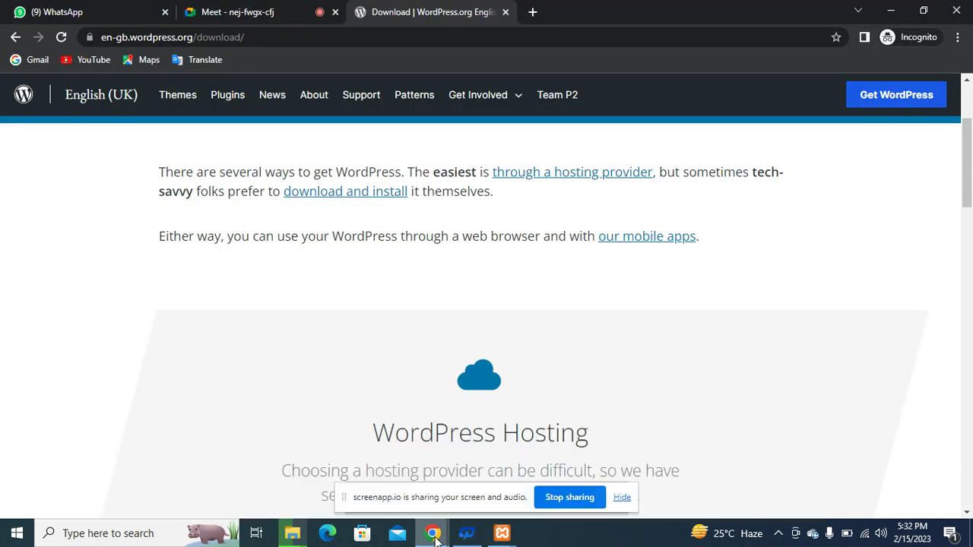
# Open figma.com in a new Chrome window and scroll to the recently viewed Untitled design files.
pyautogui.middleClick(435, 537)
pyautogui.write('fi')
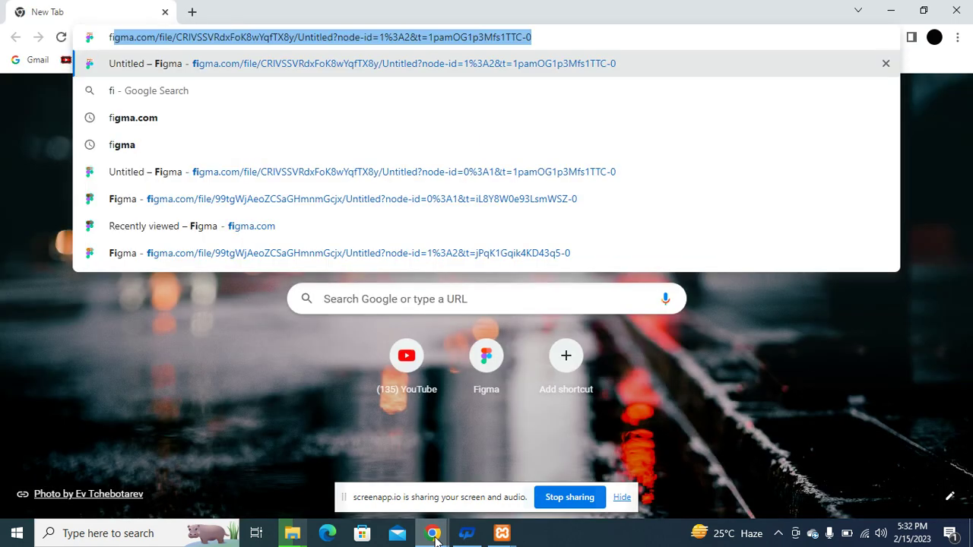
pyautogui.write('gma')
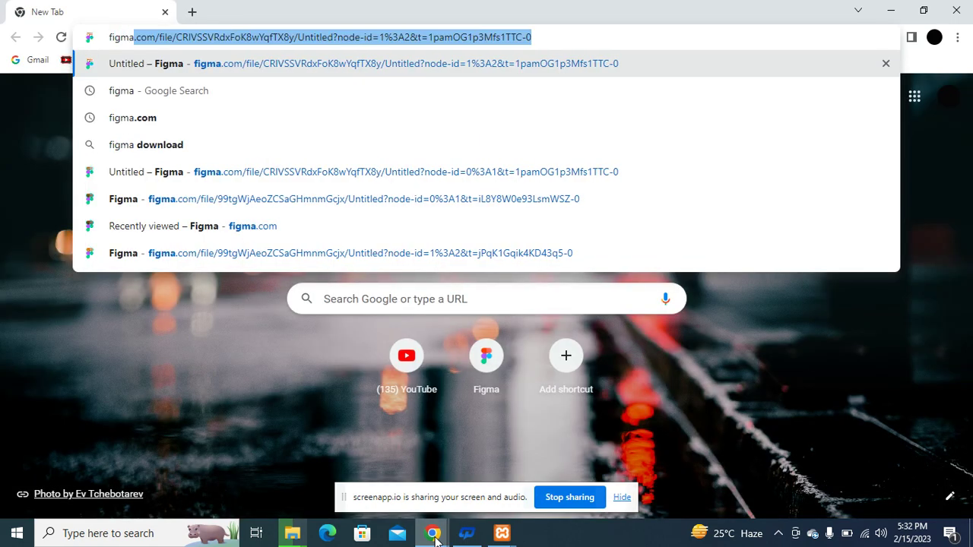
pyautogui.write('.com/')
pyautogui.press('BackSpace')
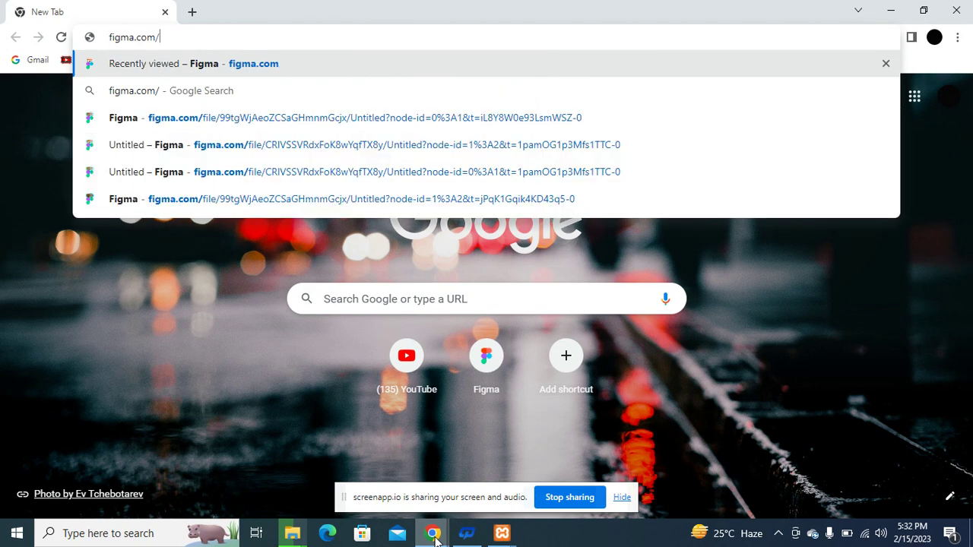
pyautogui.press('Return')
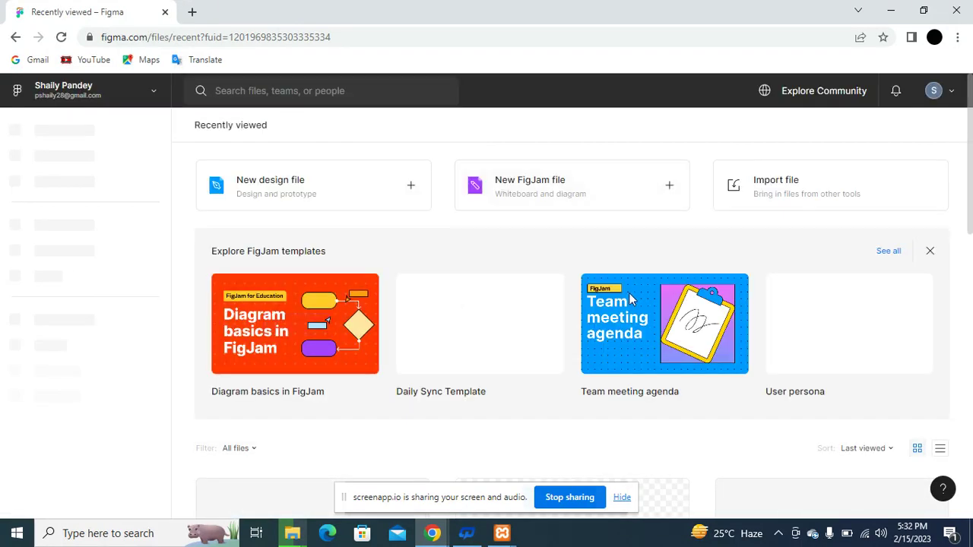
pyautogui.scroll(-2, 476, 352)
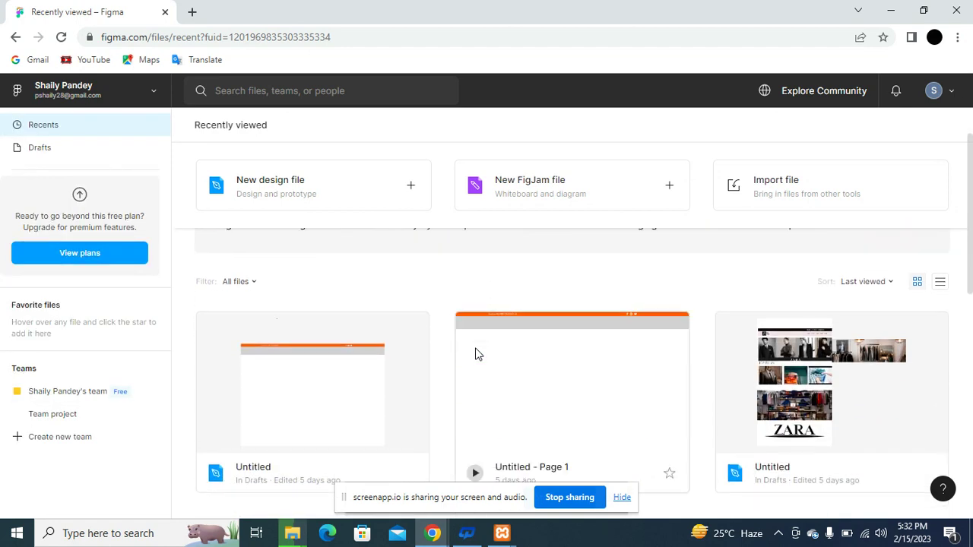
pyautogui.scroll(-1, 475, 353)
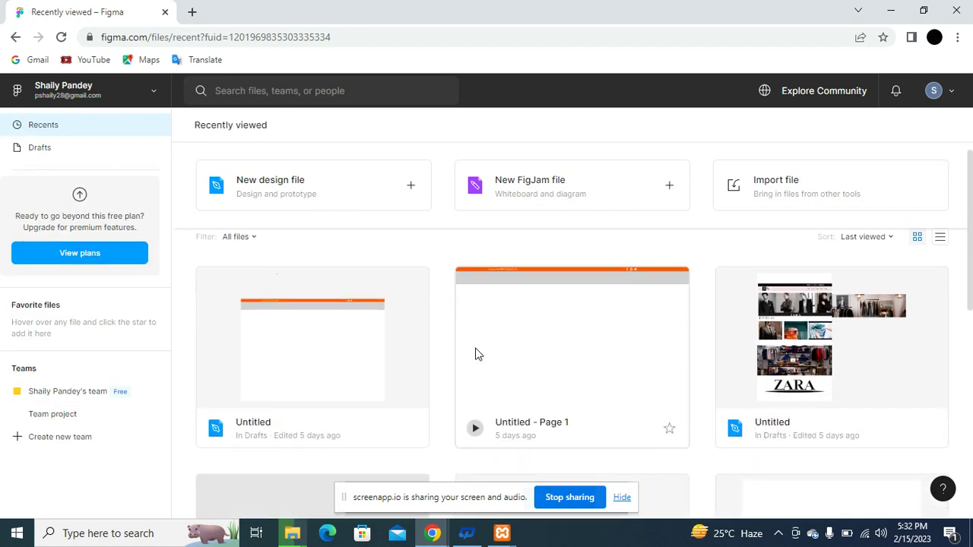
# Open the ZARA design file, shift the clothing-store image up and right, and start the prototype.
pyautogui.doubleClick(798, 358)
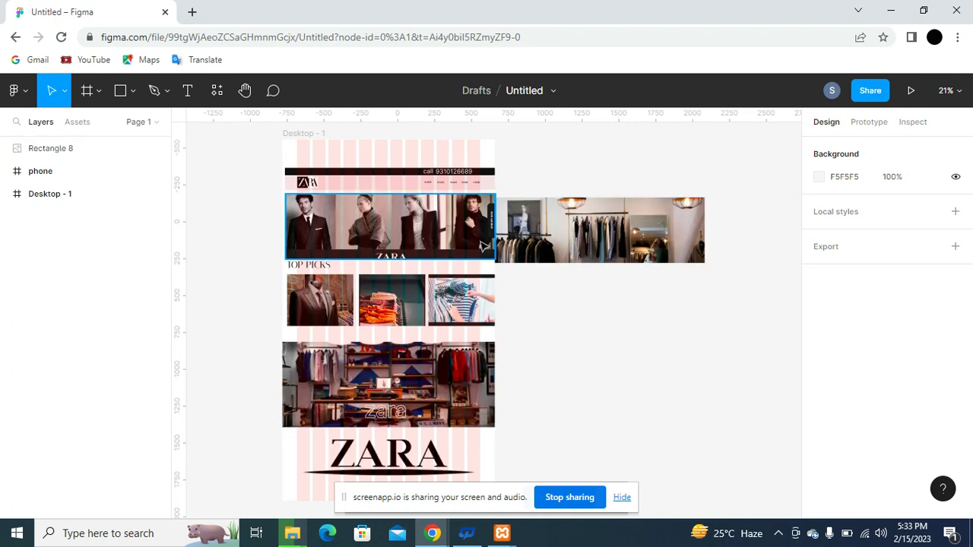
pyautogui.moveTo(662, 231); pyautogui.dragTo(669, 232)
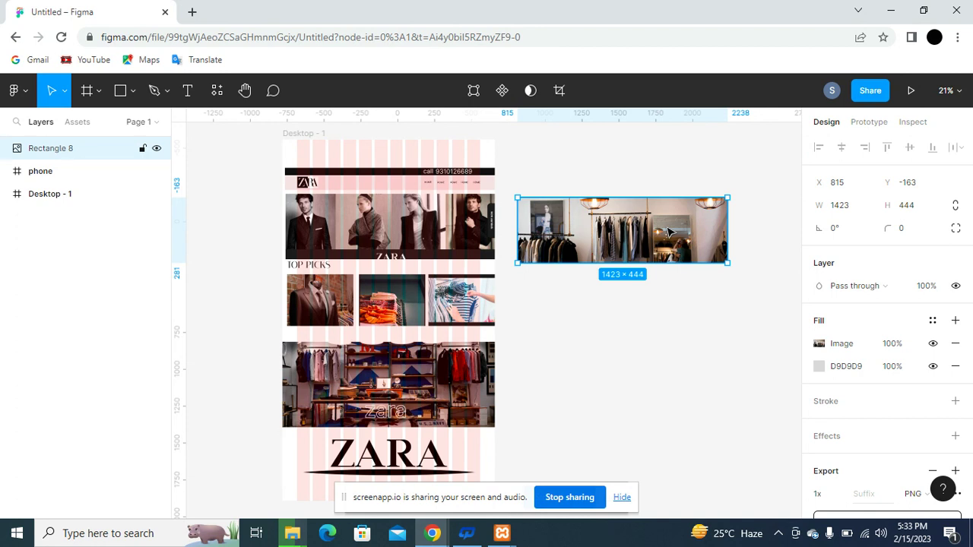
pyautogui.moveTo(627, 231); pyautogui.dragTo(647, 222)
pyautogui.click(919, 90)
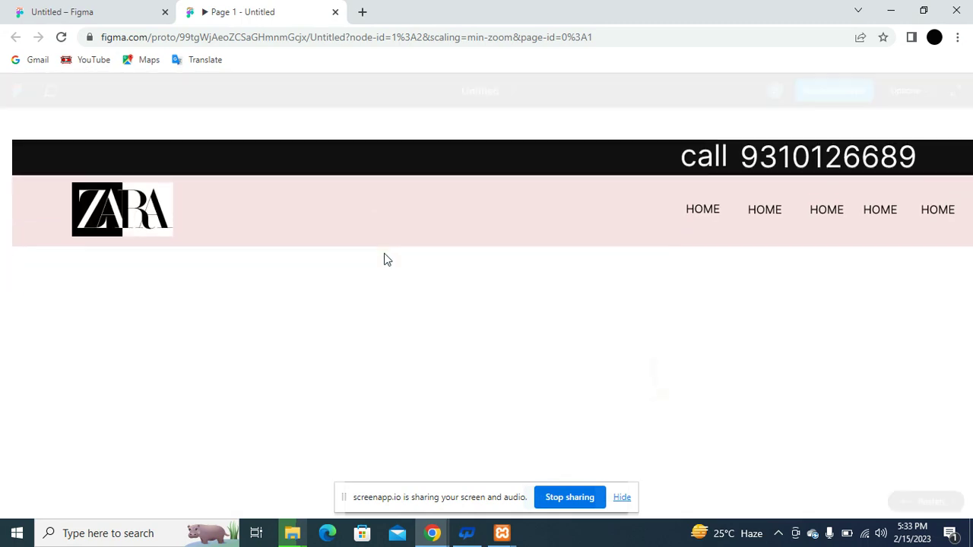
# Scroll the ZARA prototype down to TOP PICKS and back up to the header, then select the address.
pyautogui.scroll(-6, 385, 256)
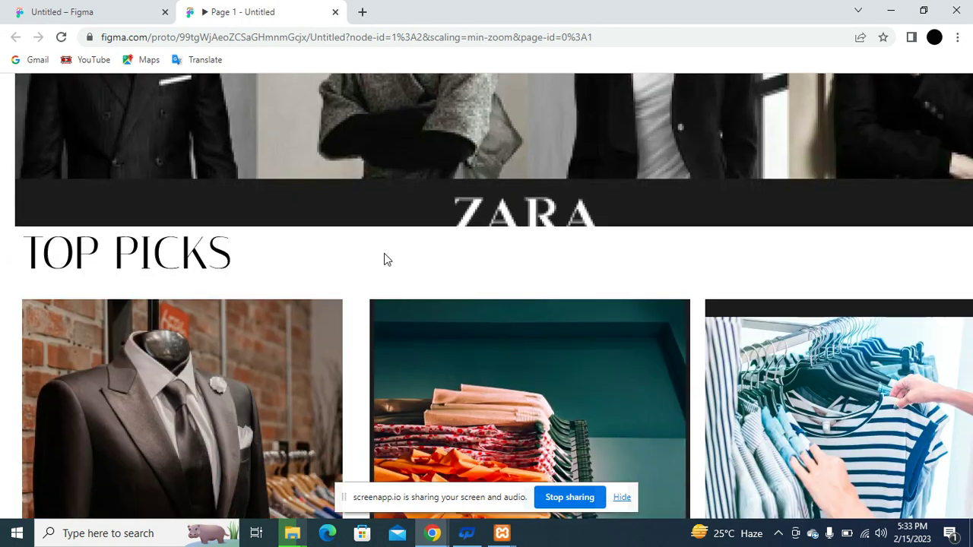
pyautogui.scroll(-2, 384, 259)
pyautogui.scroll(10, 384, 260)
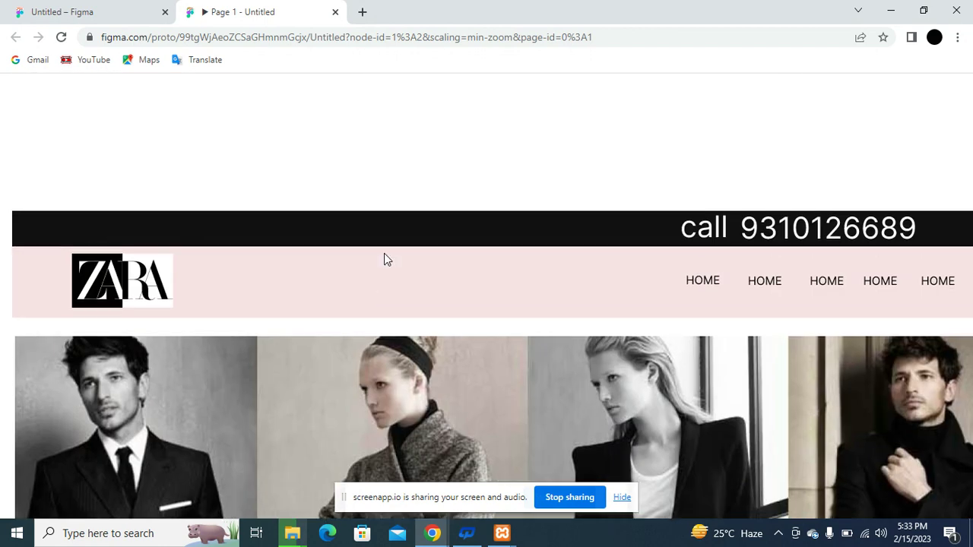
pyautogui.scroll(-4, 478, 243)
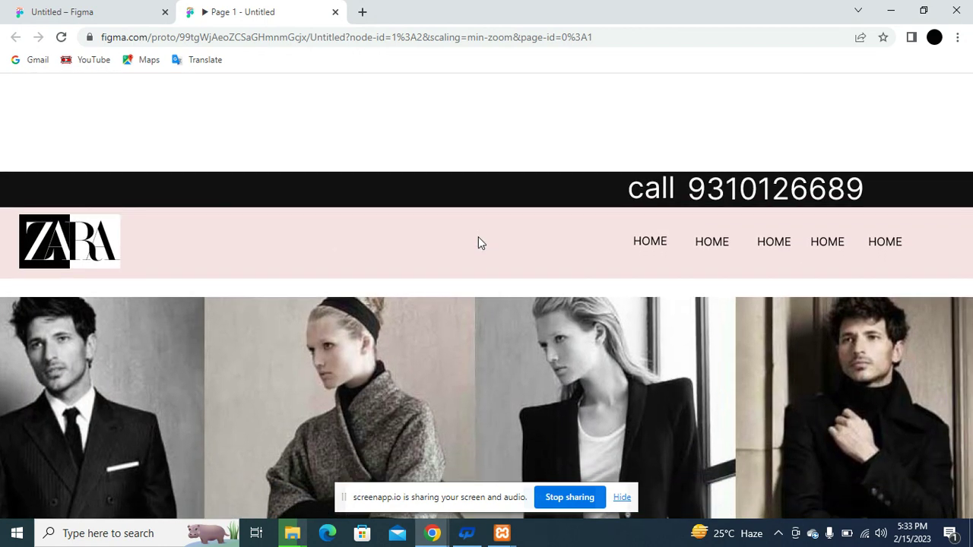
pyautogui.scroll(1, 479, 243)
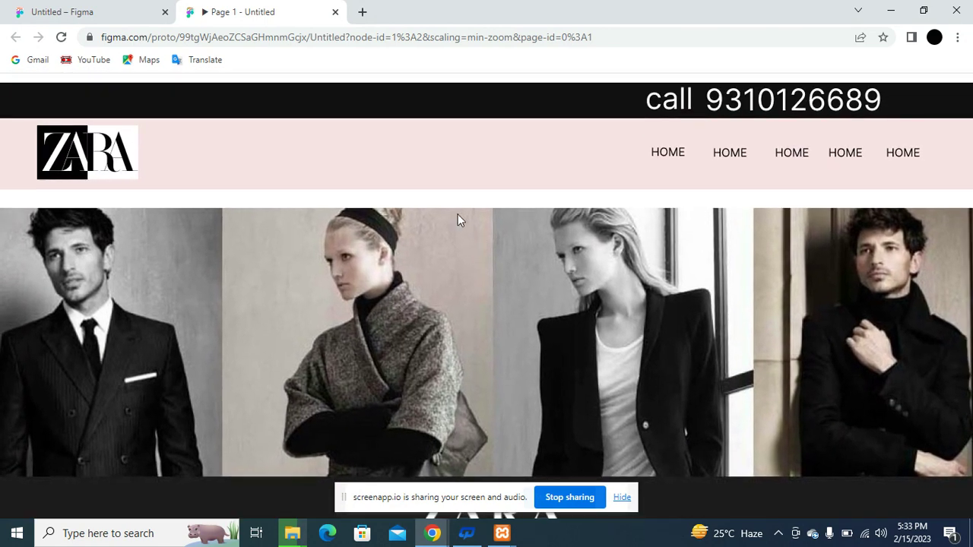
pyautogui.click(321, 36)
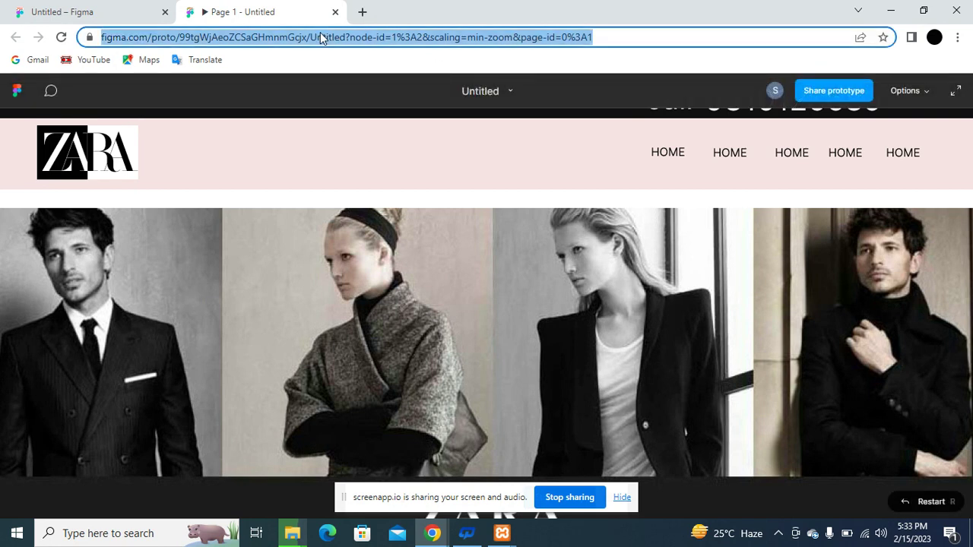
# Load libas.in, check the WordPress copy progress window, then open a new blank tab.
pyautogui.write('li')
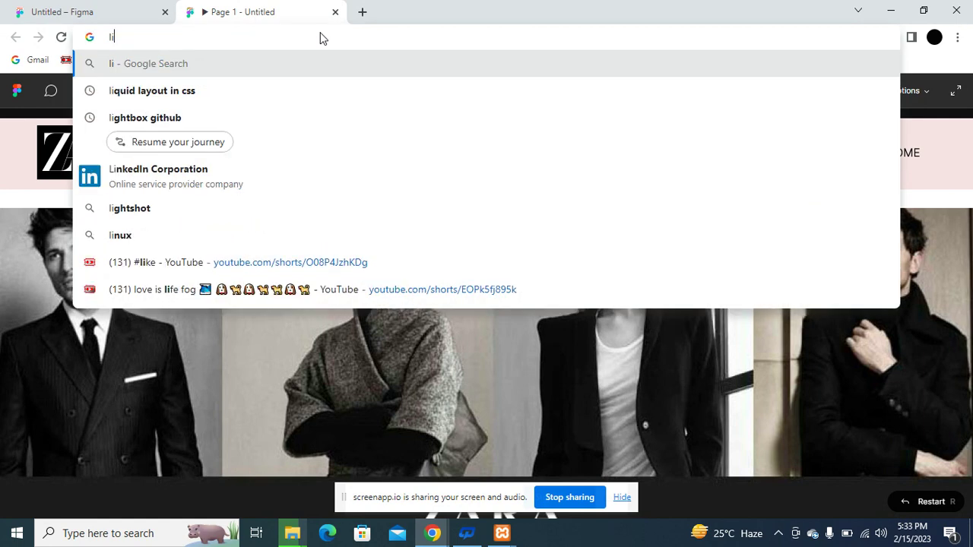
pyautogui.write('bas.in')
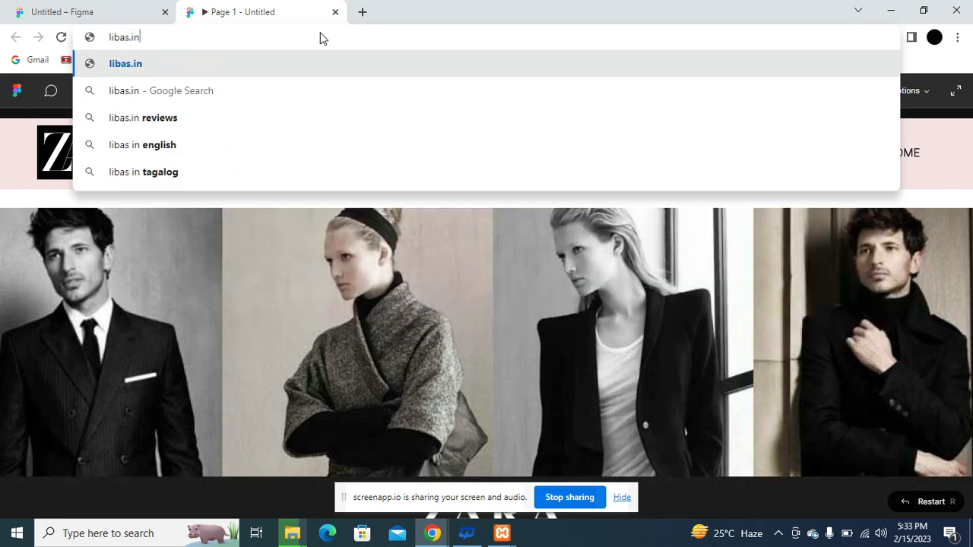
pyautogui.press('Return')
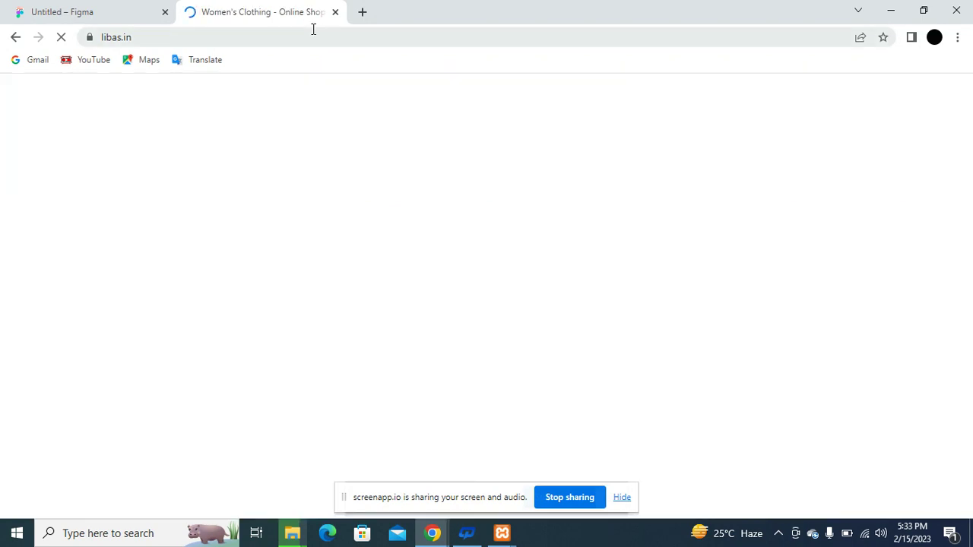
pyautogui.hotkey('alt', 'Tab')
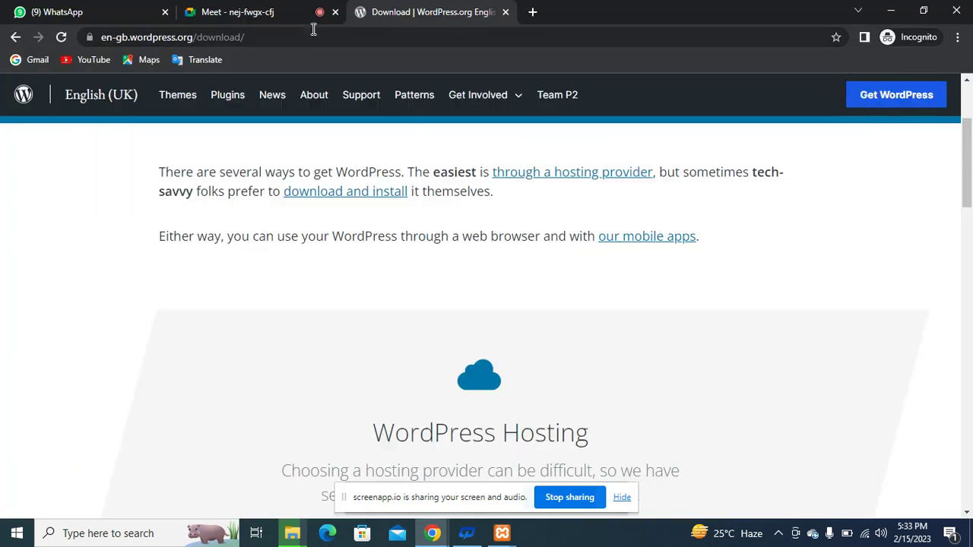
pyautogui.hotkey('alt', 'Tab')
pyautogui.hotkey('alt', 'Tab')
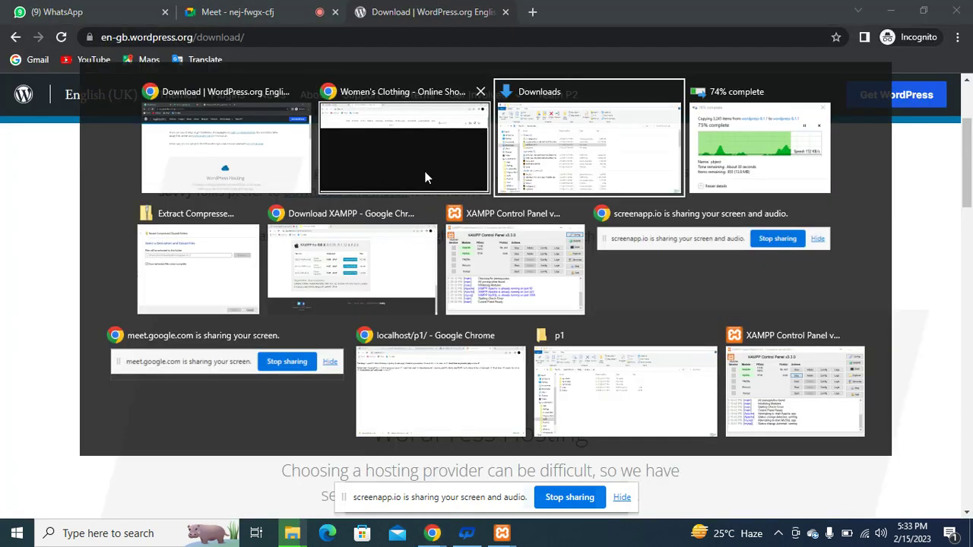
pyautogui.hotkey('alt', 'Tab')
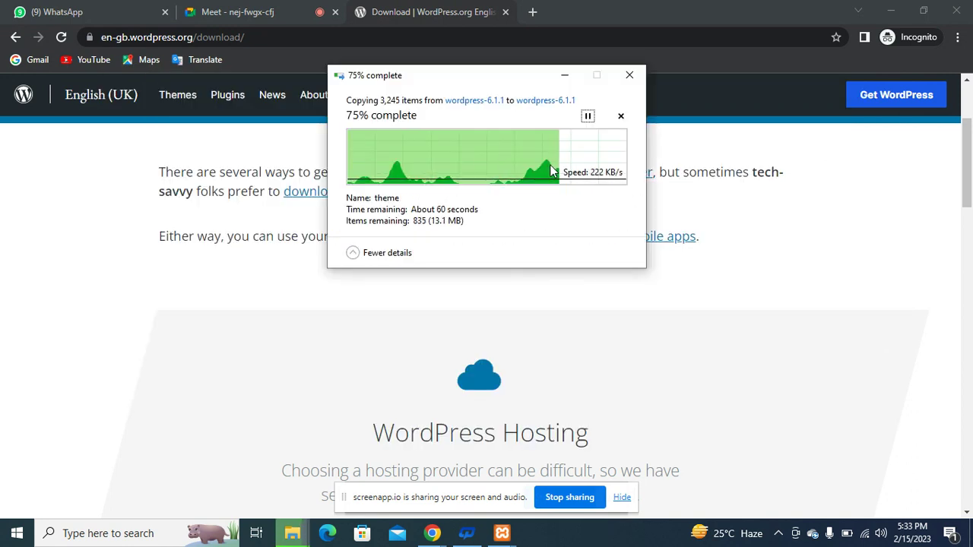
pyautogui.hotkey('alt', 'Tab')
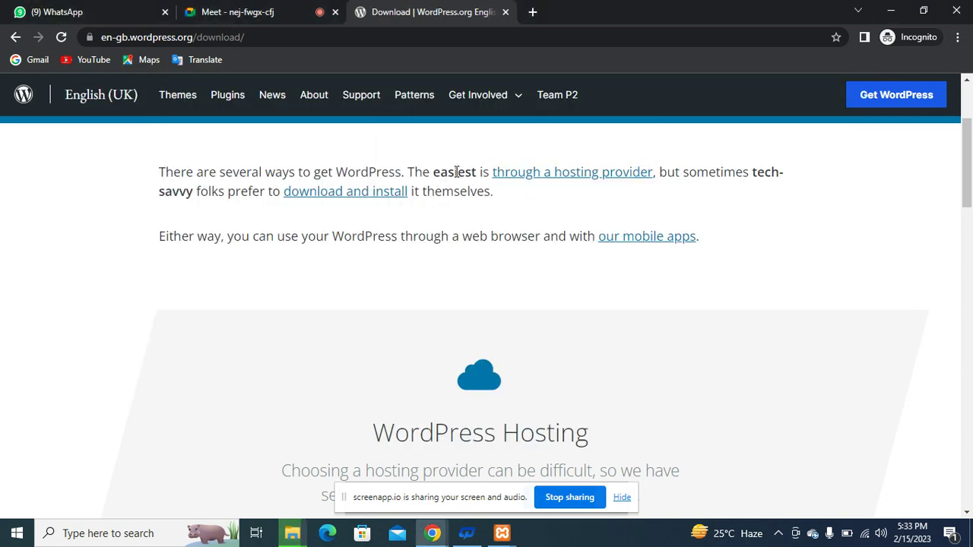
pyautogui.hotkey('alt', 'Tab')
pyautogui.hotkey('alt', 'Tab')
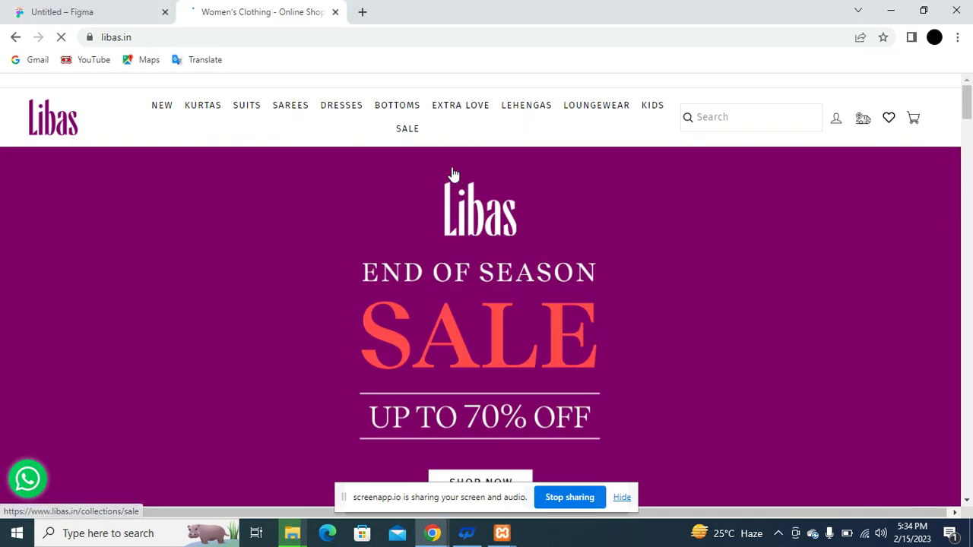
pyautogui.click(362, 12)
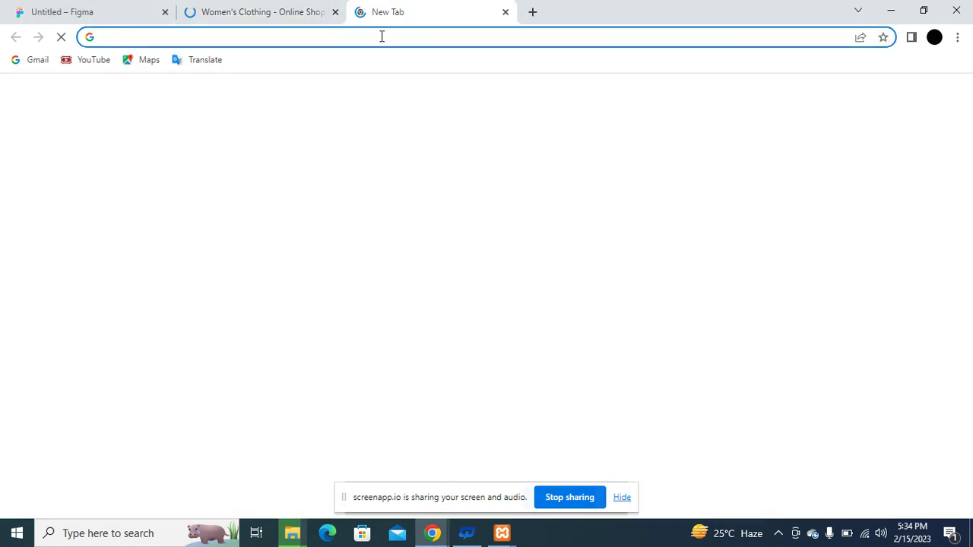
# Load localhost/phpmyadmin in Chrome and open the New database form from the sidebar.
pyautogui.click(382, 36)
pyautogui.write('localhost/')
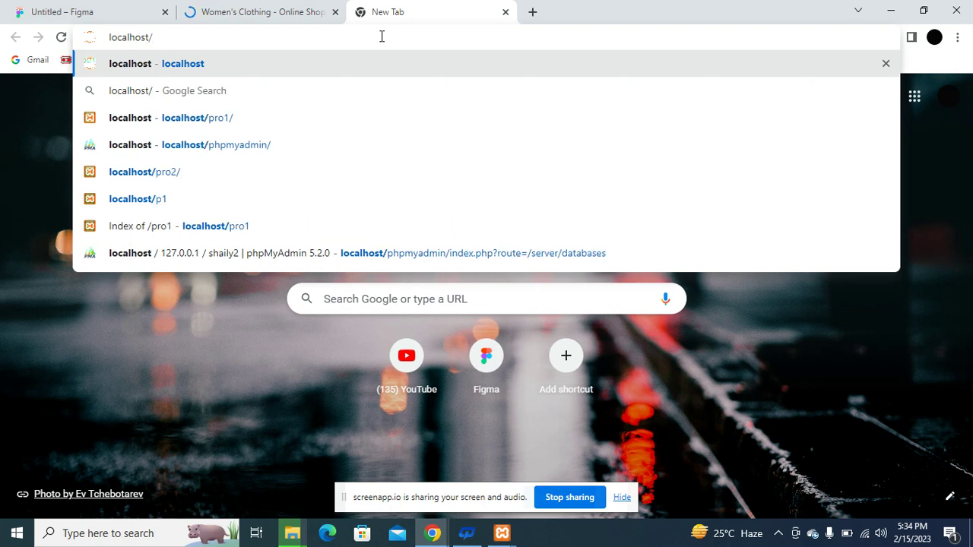
pyautogui.write('p')
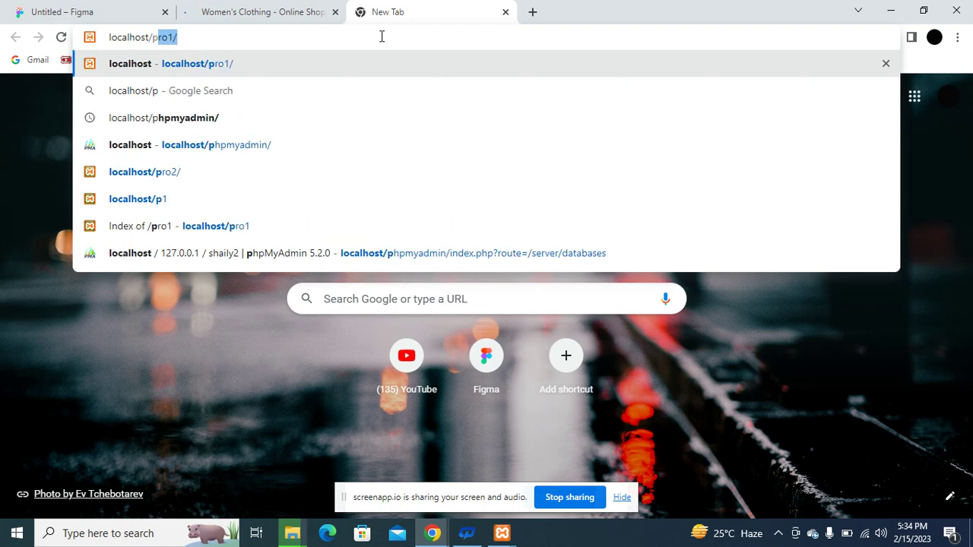
pyautogui.write('hp')
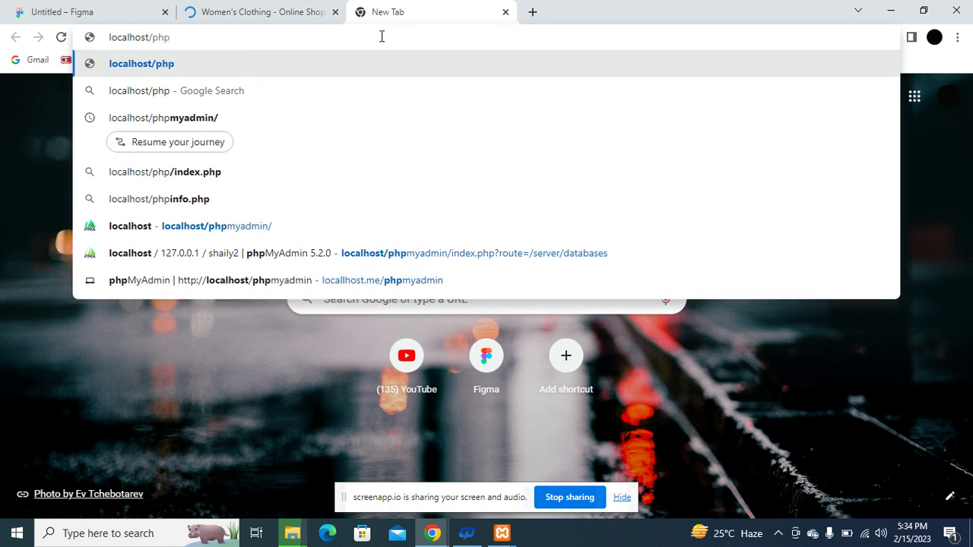
pyautogui.write('my')
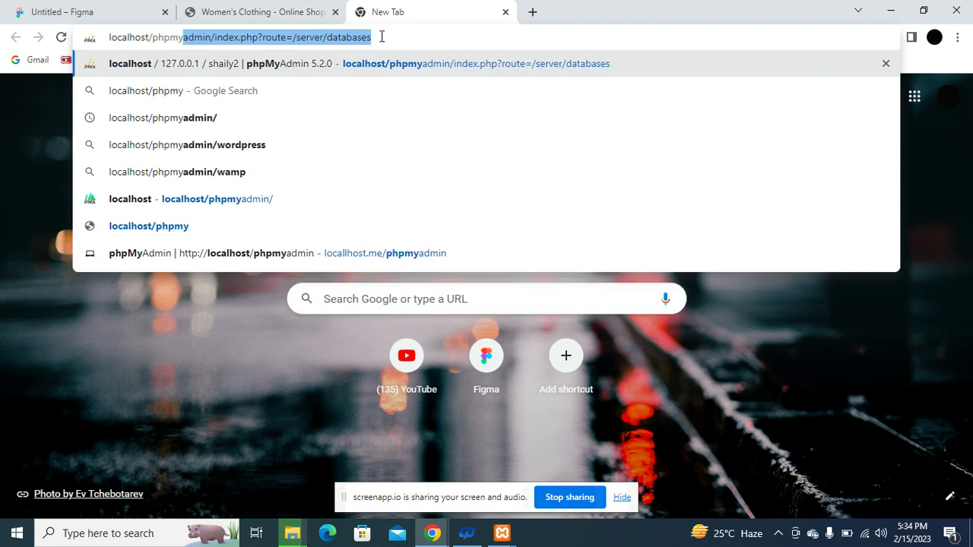
pyautogui.write('admin/')
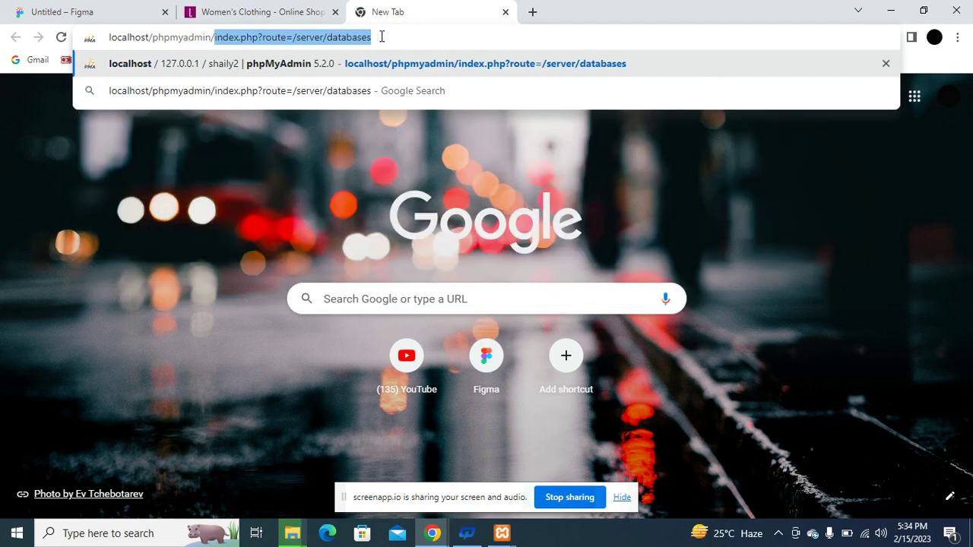
pyautogui.press('Delete')
pyautogui.press('Return')
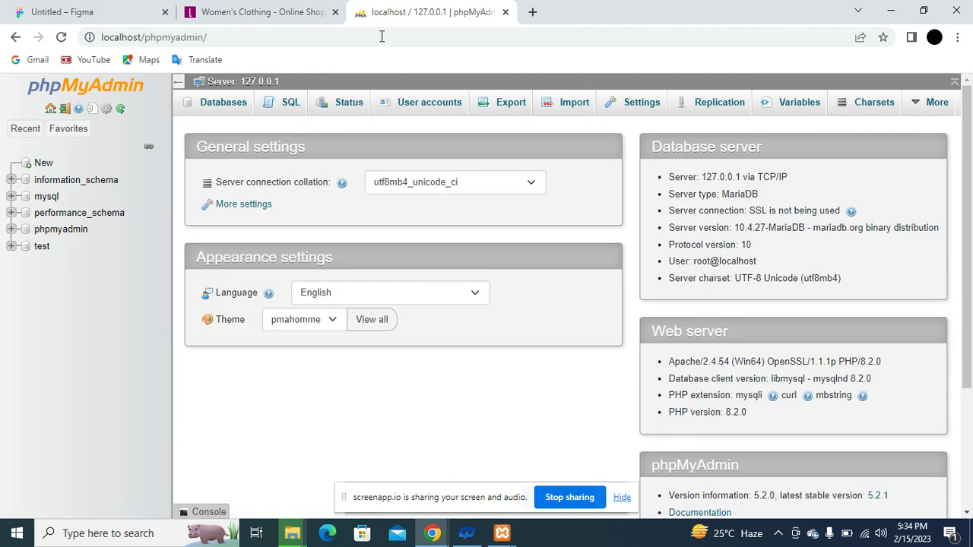
pyautogui.click(43, 164)
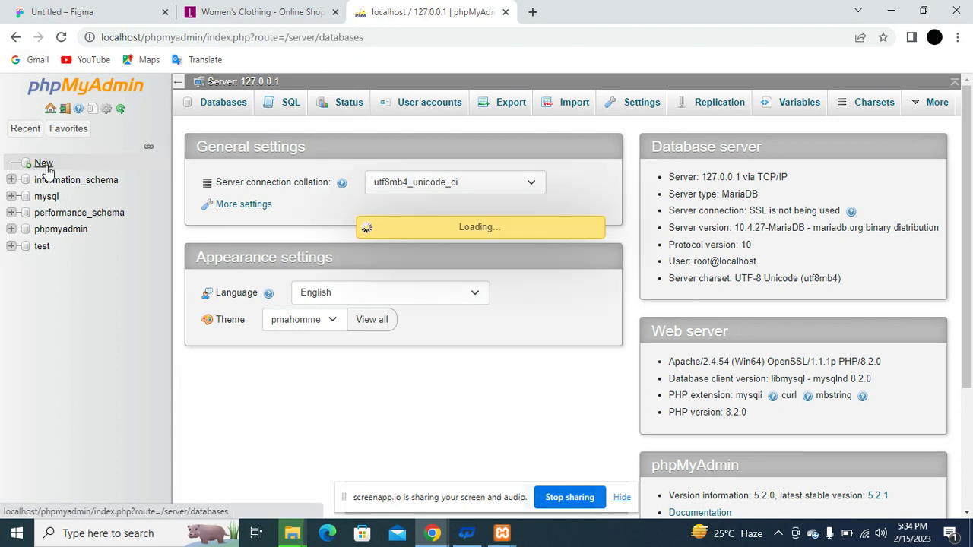
# Enter 'libas' as the database name and create it.
pyautogui.click(261, 223)
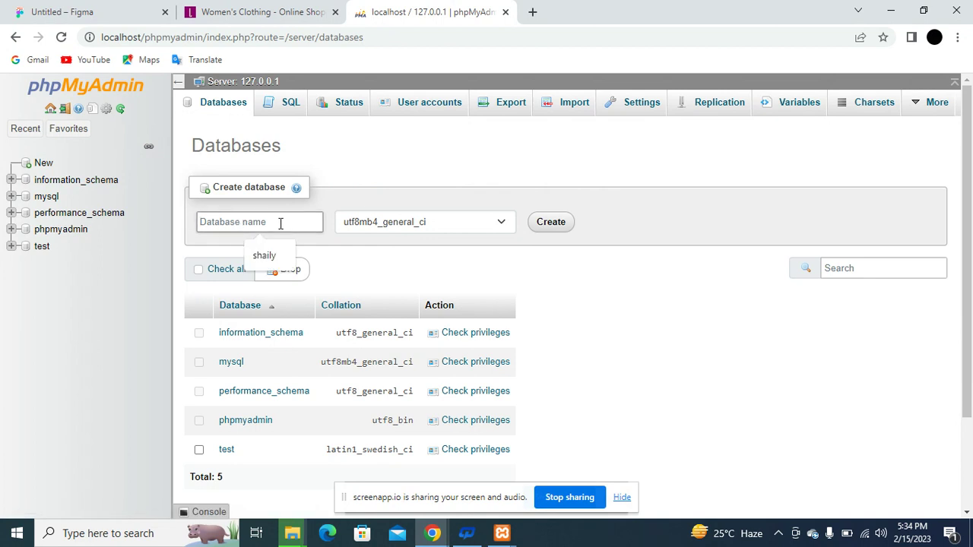
pyautogui.write('libas')
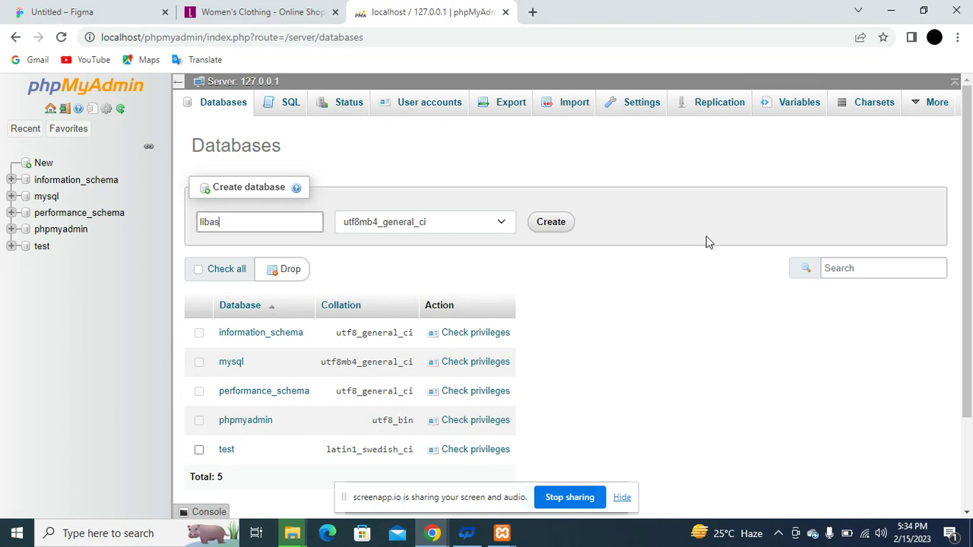
pyautogui.click(552, 224)
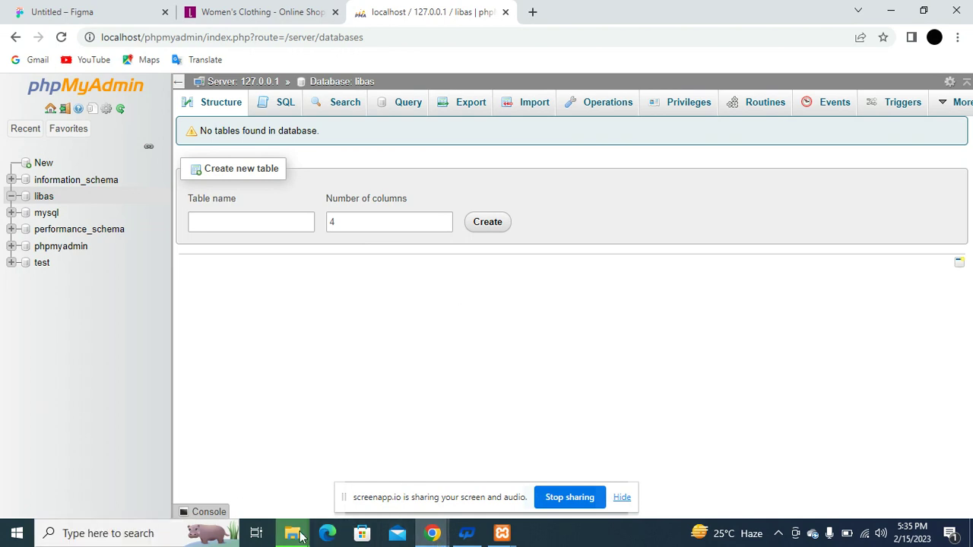
# Bring up the copy progress window, open the extracted wordpress folder and refresh its listing.
pyautogui.moveTo(292, 533)
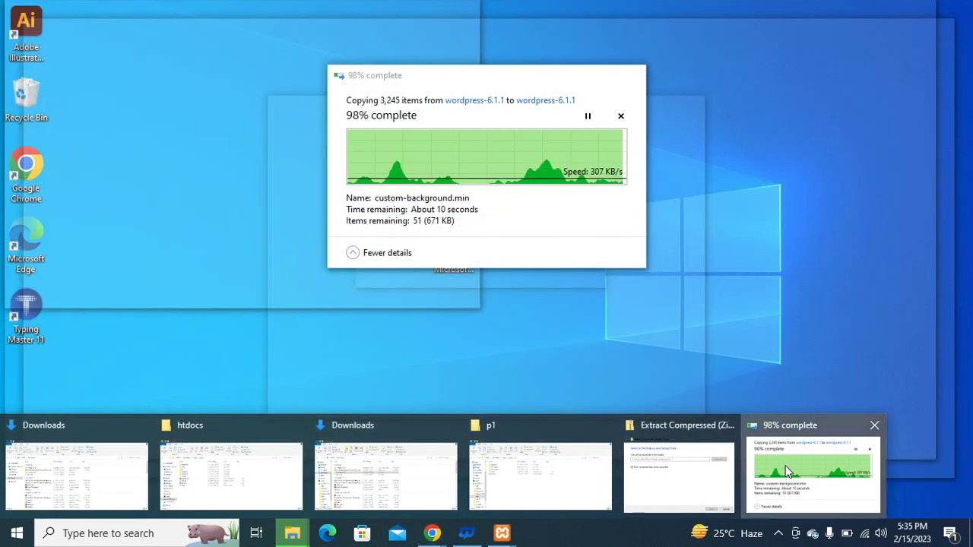
pyautogui.click(813, 472)
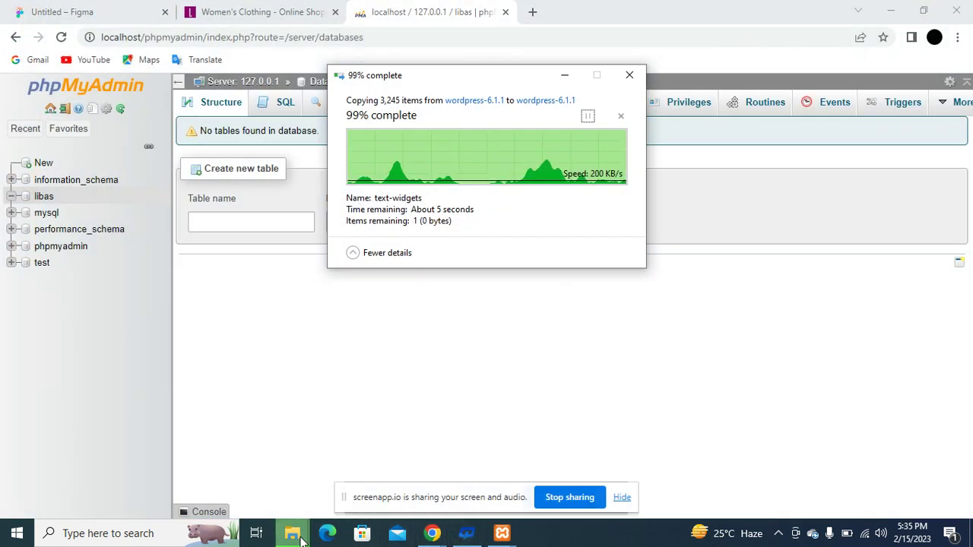
pyautogui.moveTo(291, 533)
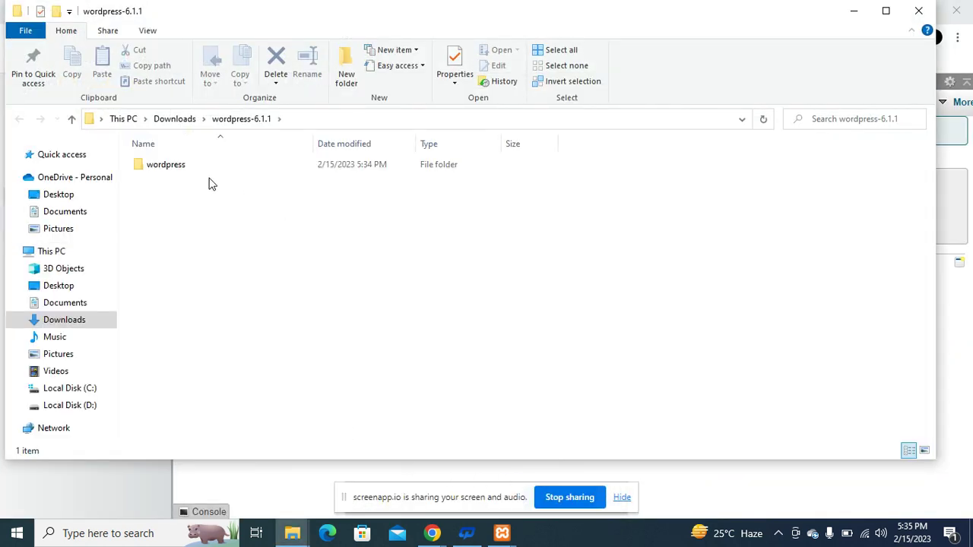
pyautogui.doubleClick(200, 170)
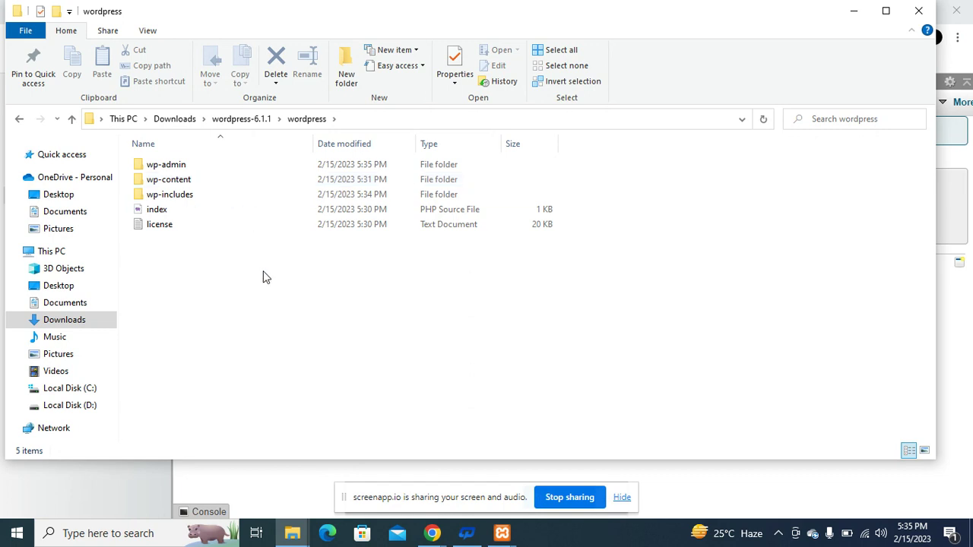
pyautogui.click(257, 121)
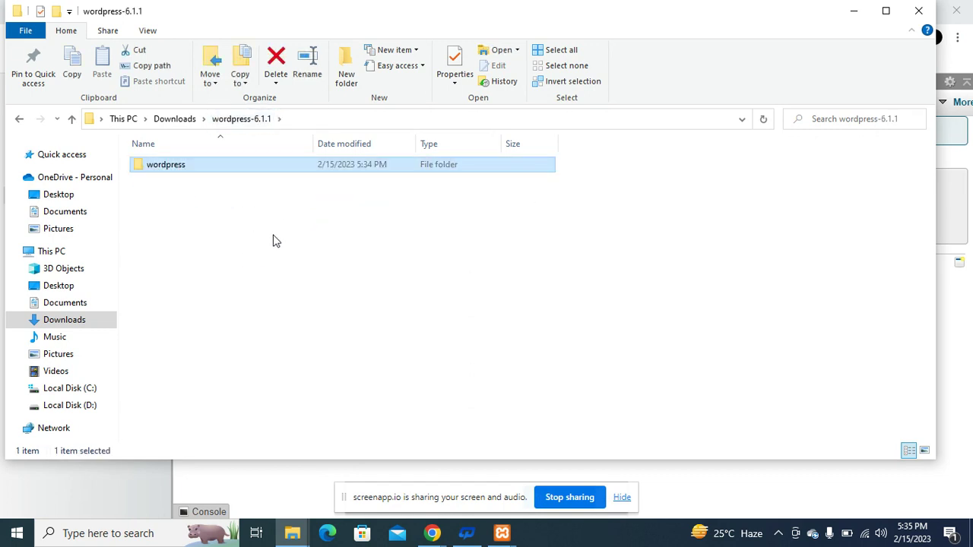
pyautogui.doubleClick(238, 170)
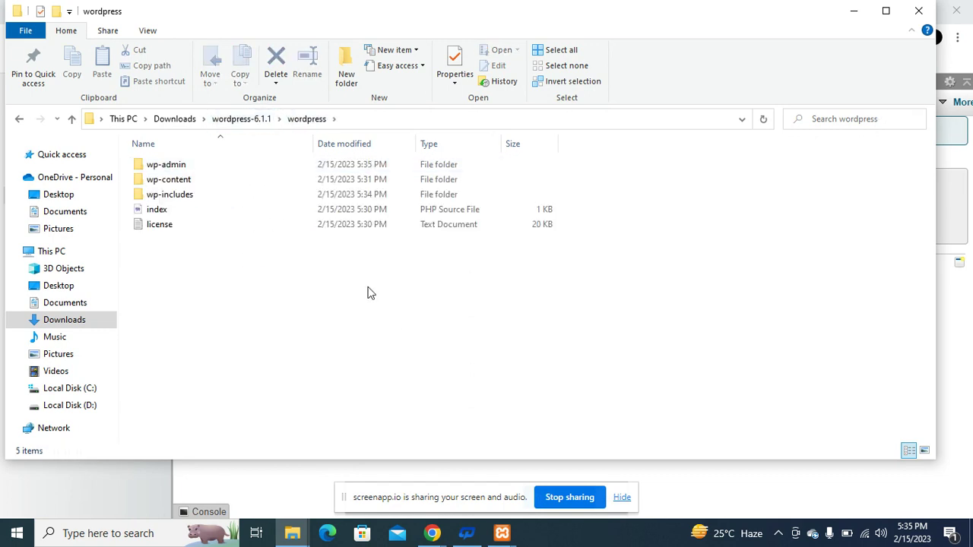
pyautogui.rightClick(355, 325)
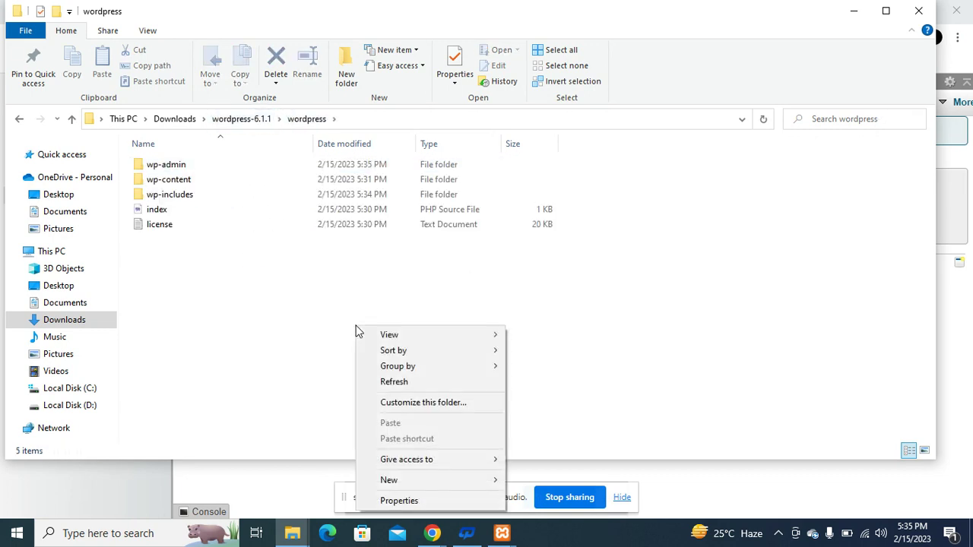
pyautogui.click(418, 384)
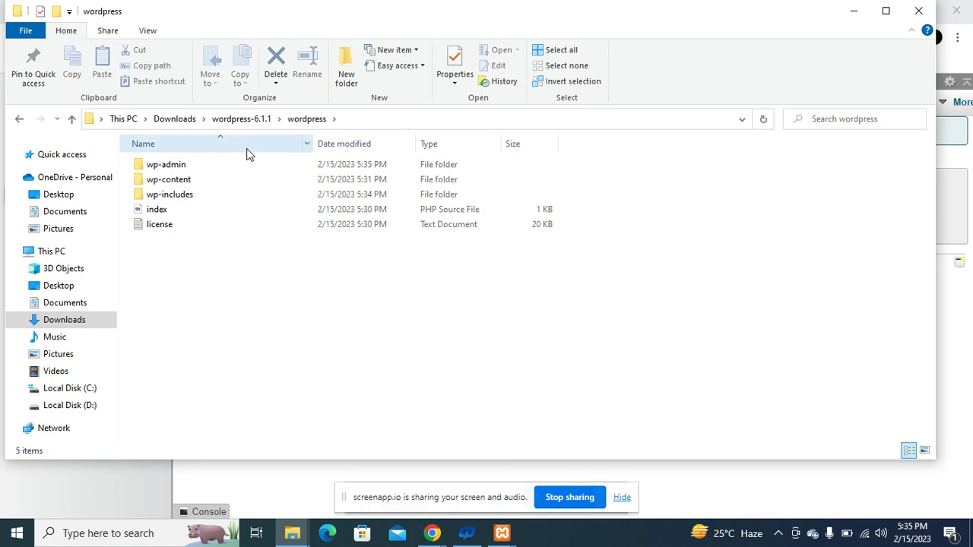
pyautogui.click(173, 121)
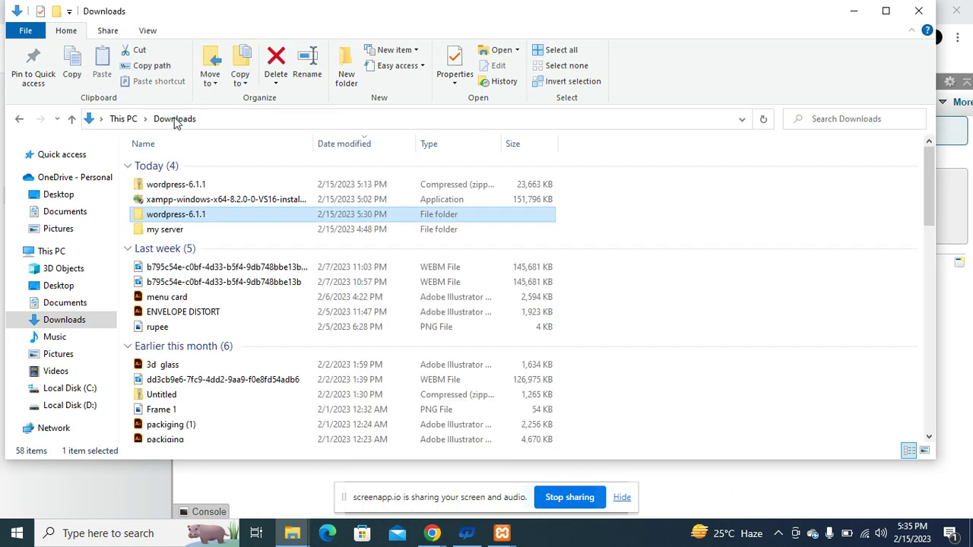
# Browse wordpress-6.1.1 > wordpress, inspect the index and license files, then return to Downloads.
pyautogui.doubleClick(215, 217)
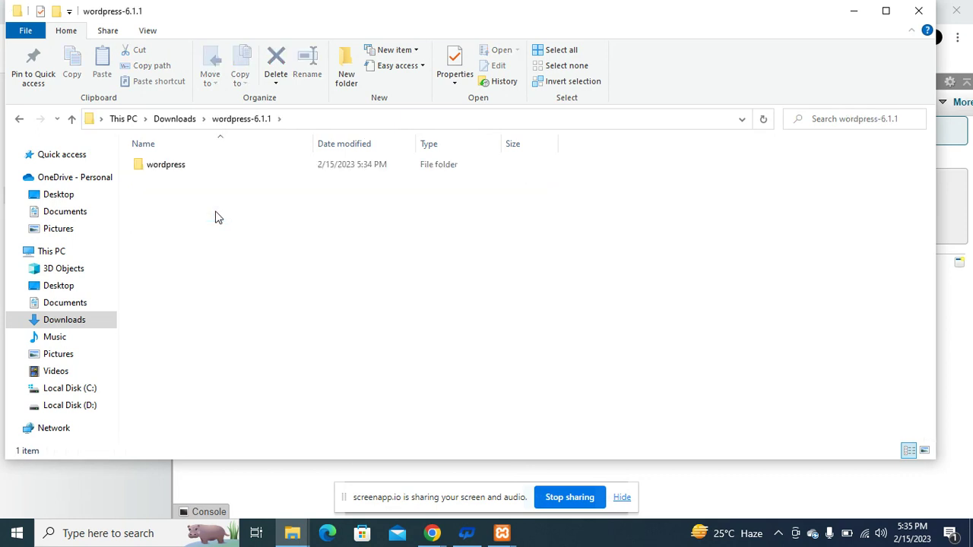
pyautogui.doubleClick(196, 165)
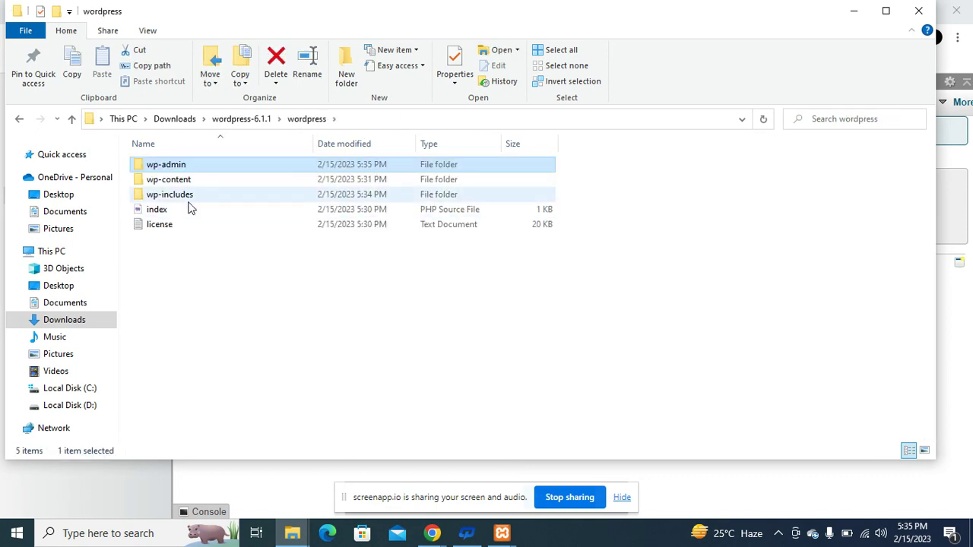
pyautogui.click(269, 280)
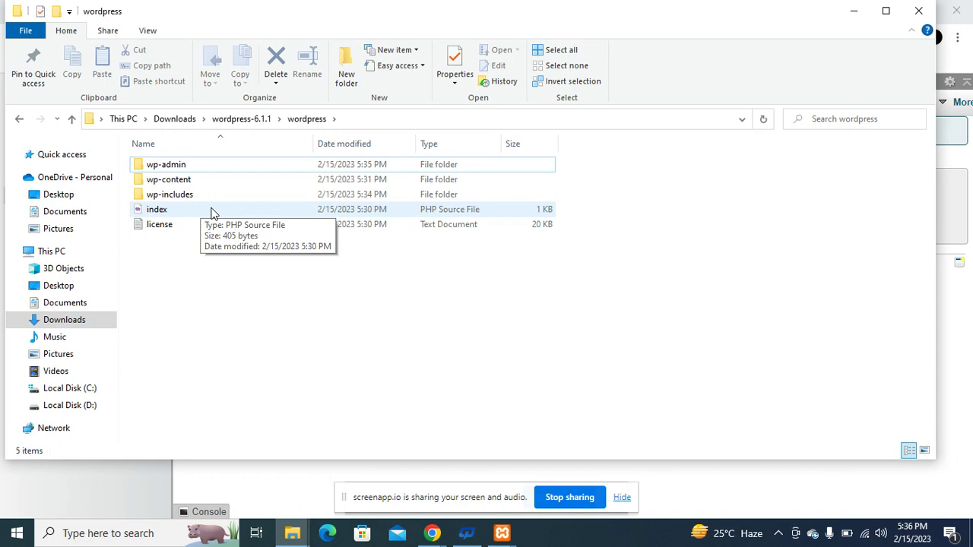
pyautogui.moveTo(212, 211); pyautogui.dragTo(221, 149)
pyautogui.click(233, 121)
pyautogui.click(176, 120)
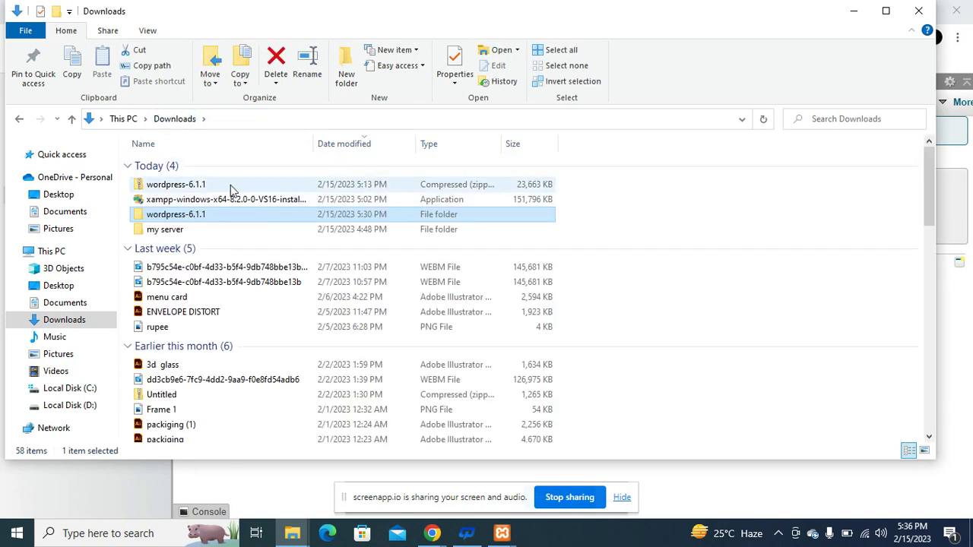
# Shift+Delete the wordpress-6.1.1 zip and its folder permanently, then switch back to Chrome.
pyautogui.keyDown('ctrl'); pyautogui.click(215, 189); pyautogui.keyUp('ctrl')
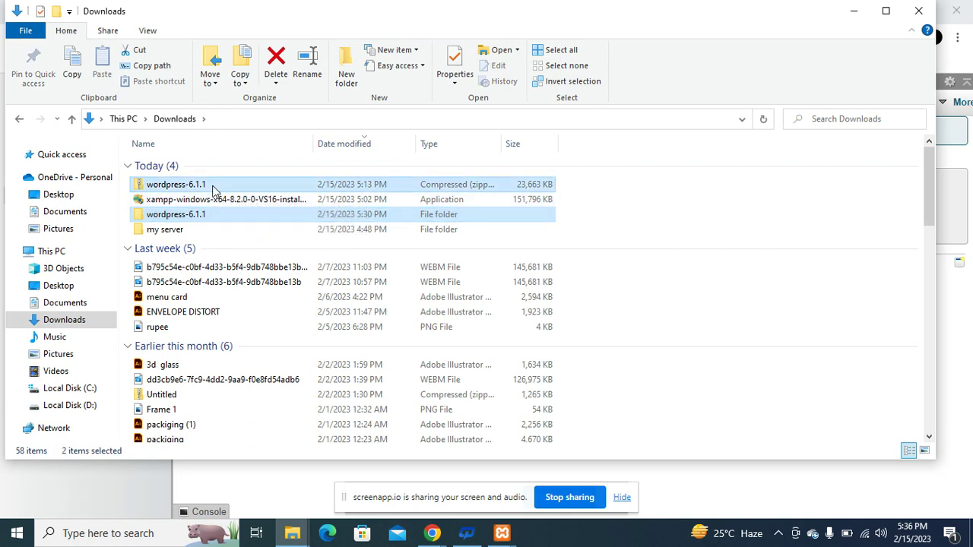
pyautogui.hotkey('shift', 'Delete')
pyautogui.press('Escape')
pyautogui.press('Delete')
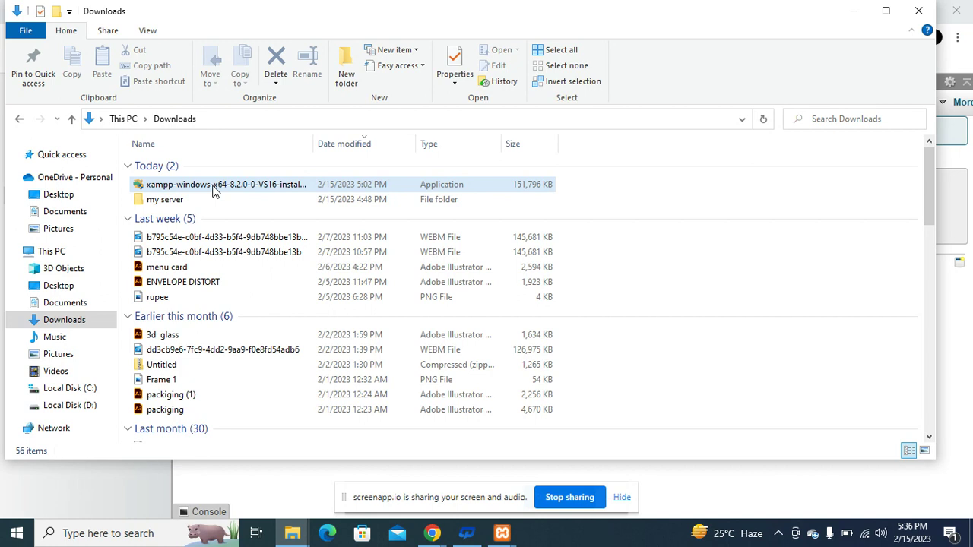
pyautogui.hotkey('alt', 'Tab')
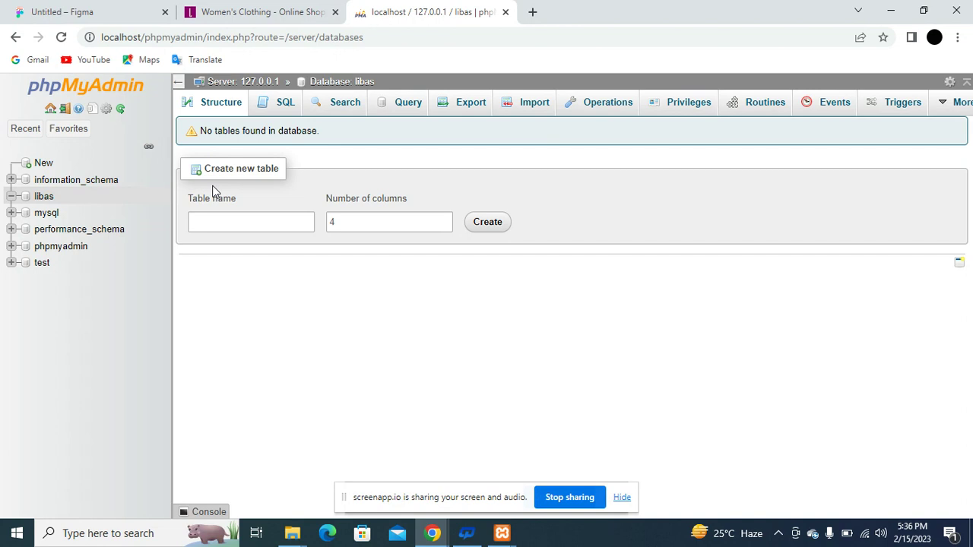
# Search for WordPress in a new tab and download WordPress 6.1.1 from WordPress.org.
pyautogui.click(532, 11)
pyautogui.click(530, 33)
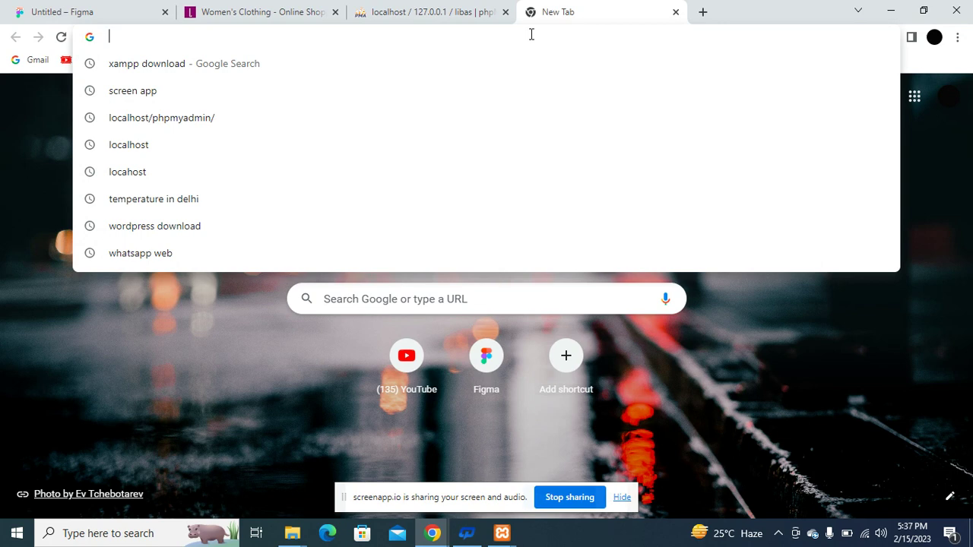
pyautogui.write('wordpre')
pyautogui.press('Return')
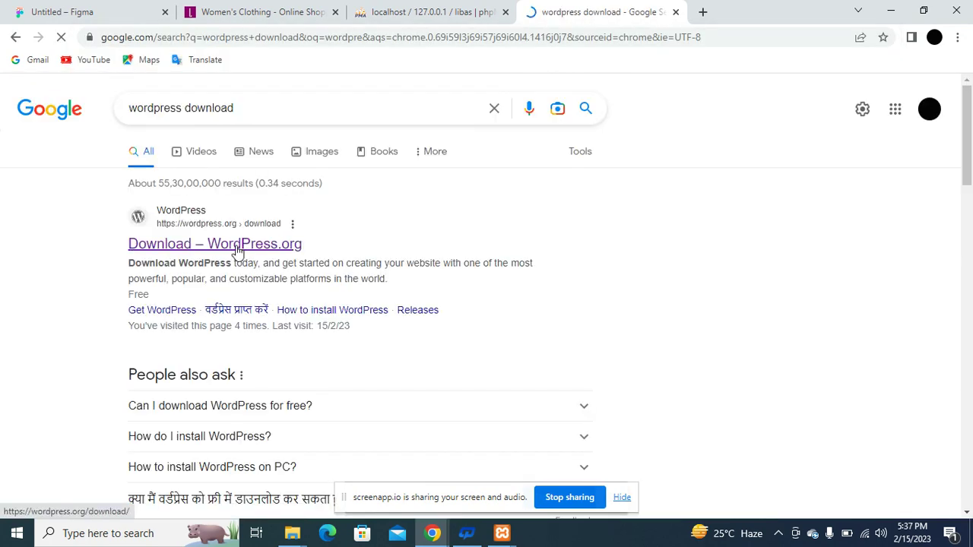
pyautogui.click(232, 250)
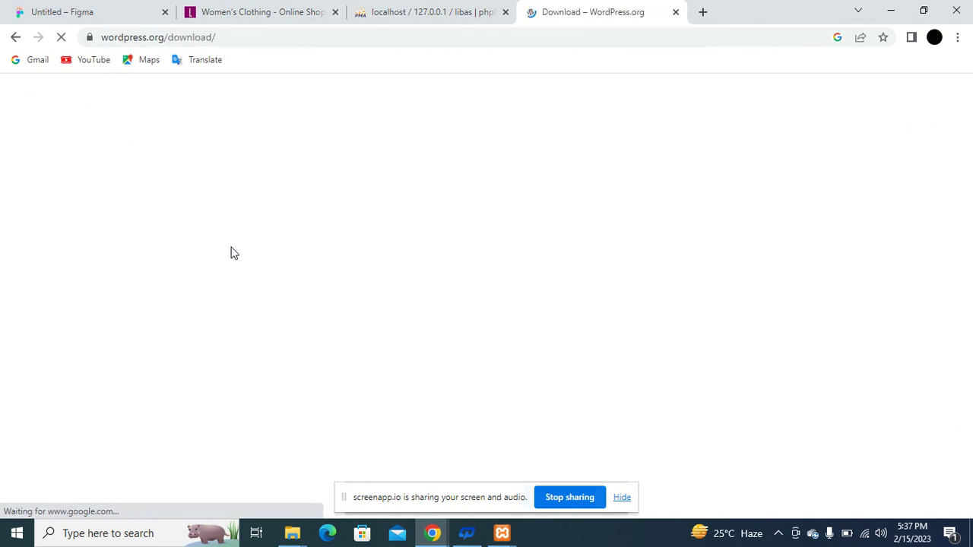
pyautogui.scroll(-2, 441, 299)
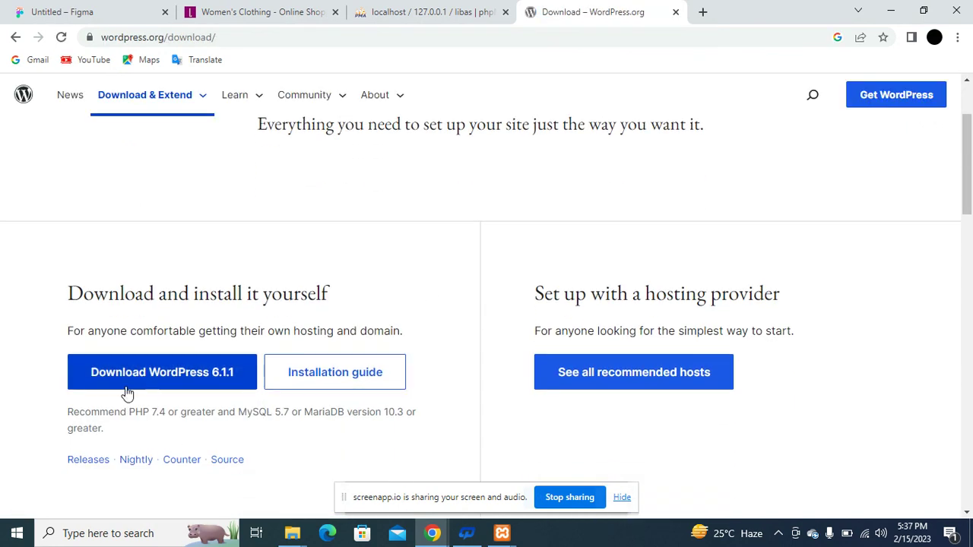
pyautogui.click(172, 385)
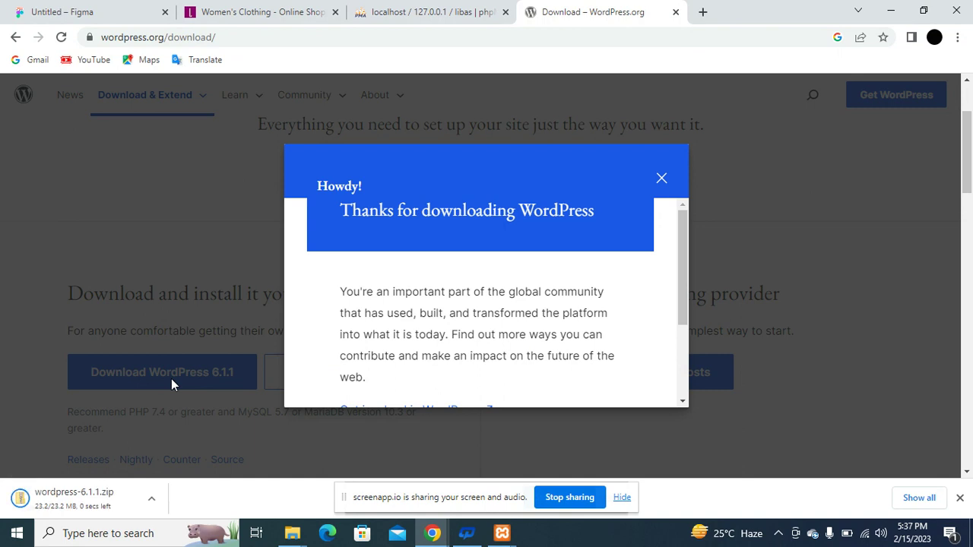
# Close the thanks-for-downloading popup and bring the XAMPP Control Panel to the front.
pyautogui.click(155, 502)
pyautogui.click(219, 456)
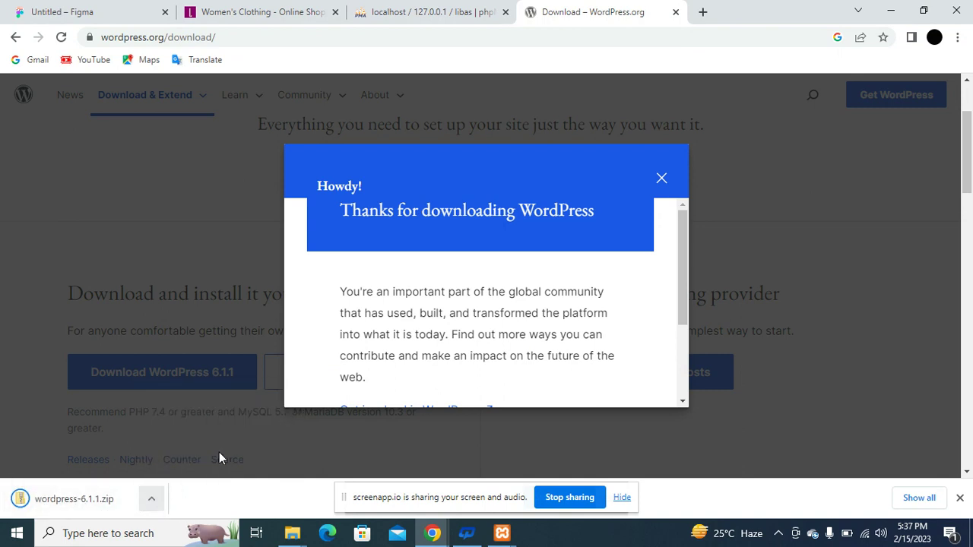
pyautogui.click(155, 502)
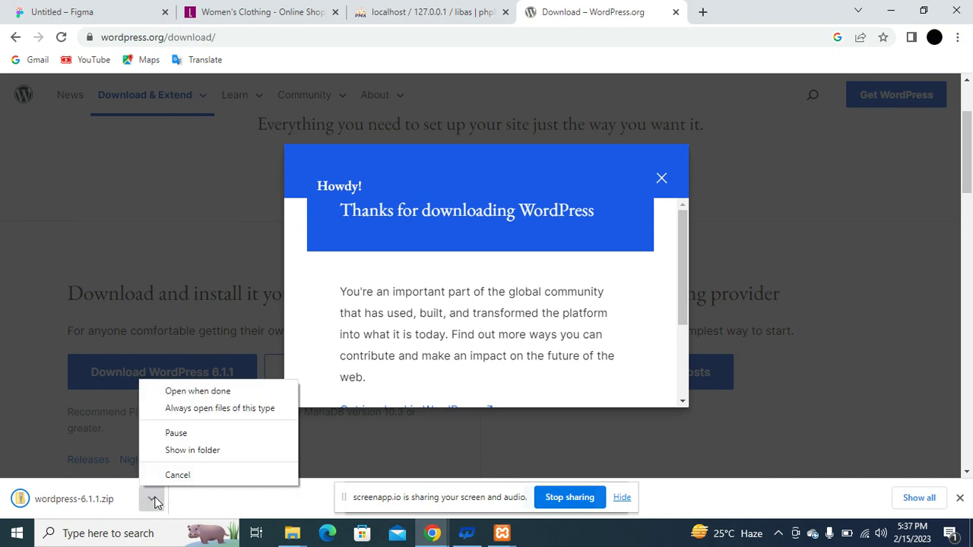
pyautogui.click(199, 454)
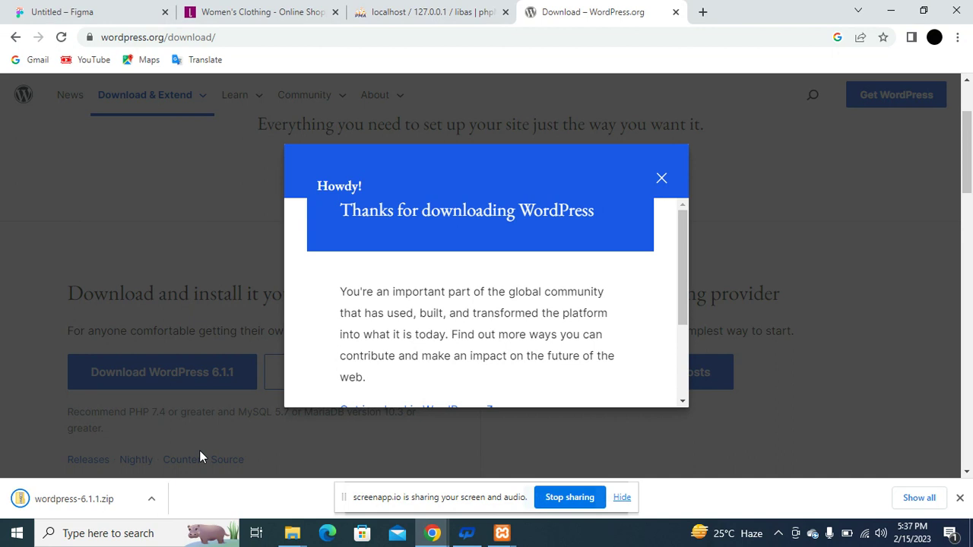
pyautogui.click(664, 180)
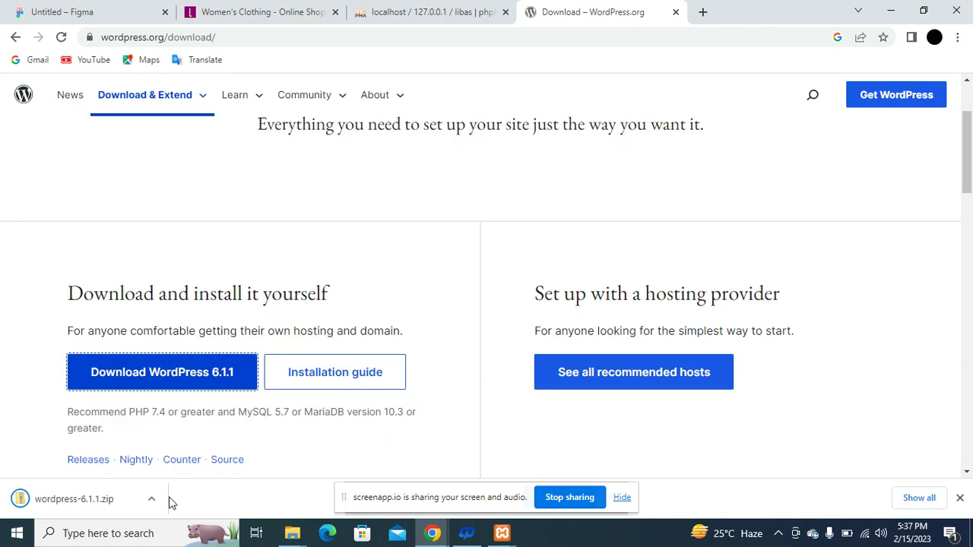
pyautogui.click(151, 504)
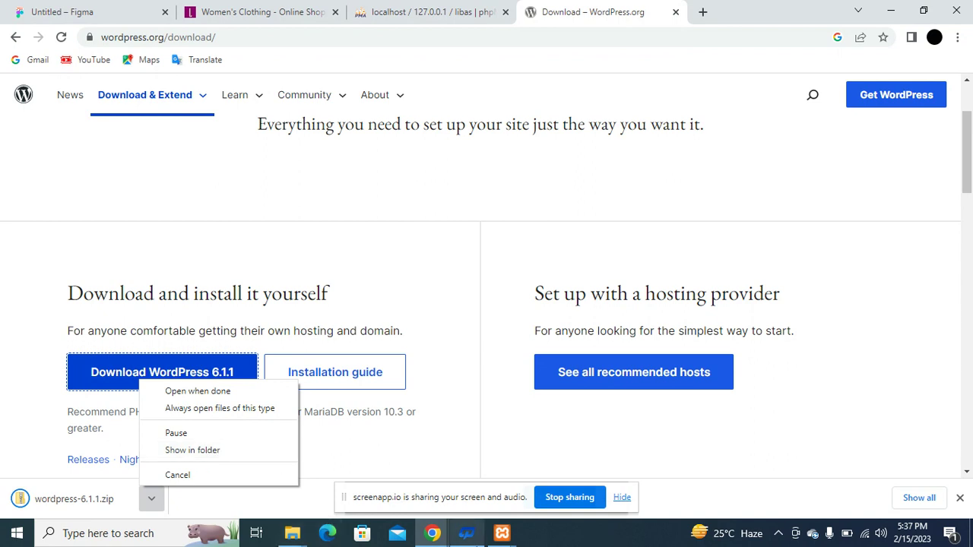
pyautogui.click(509, 541)
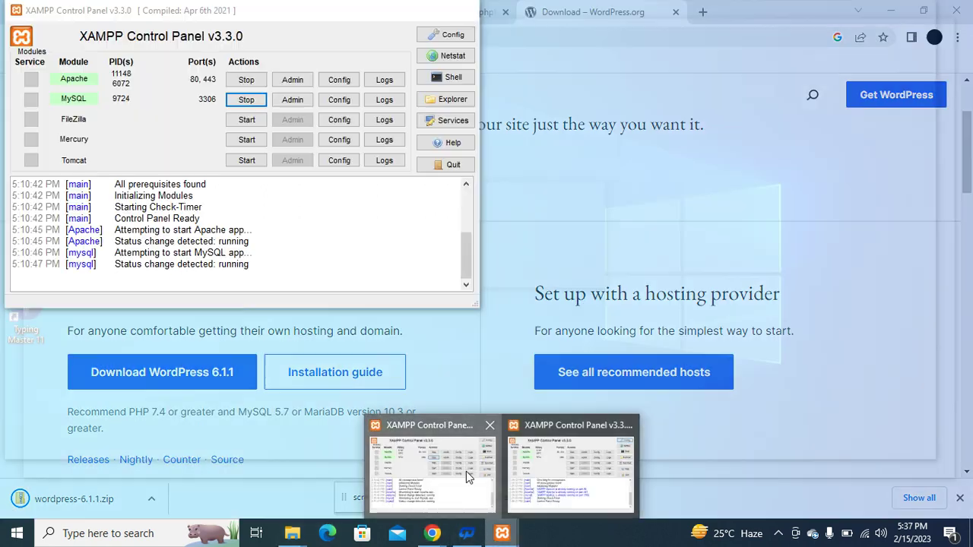
pyautogui.click(467, 472)
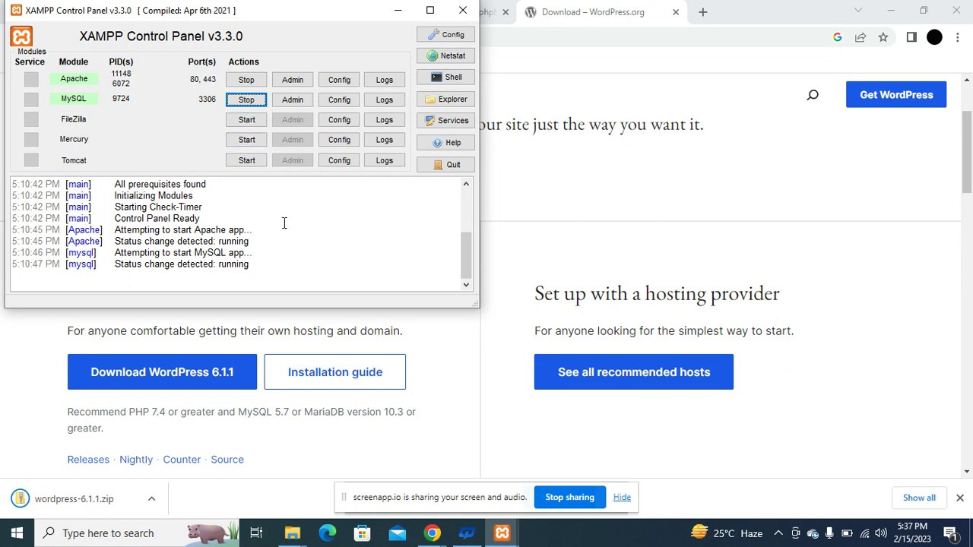
# Reveal wordpress-6.1.1.zip in File Explorer with the download bar's Show in folder.
pyautogui.click(153, 499)
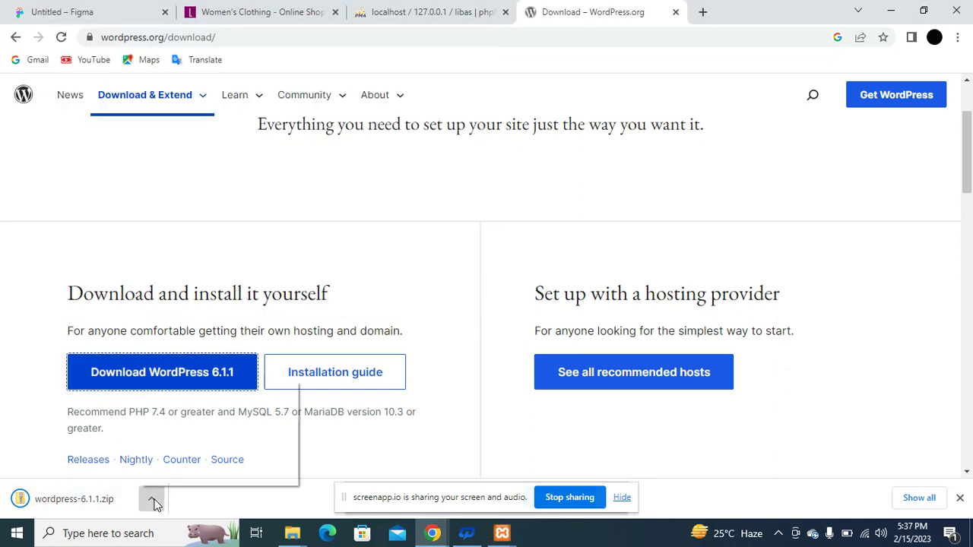
pyautogui.click(207, 450)
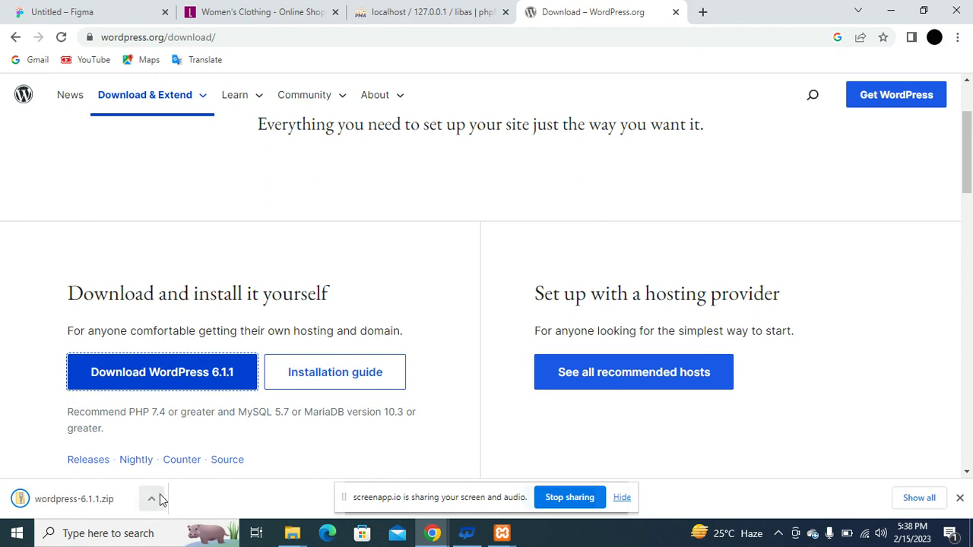
pyautogui.click(154, 501)
pyautogui.click(199, 451)
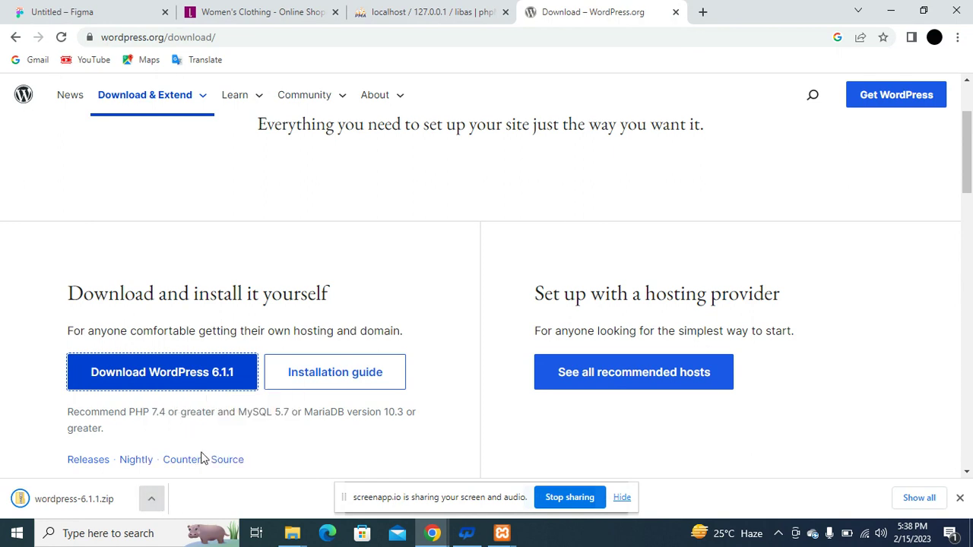
pyautogui.click(161, 502)
pyautogui.click(196, 450)
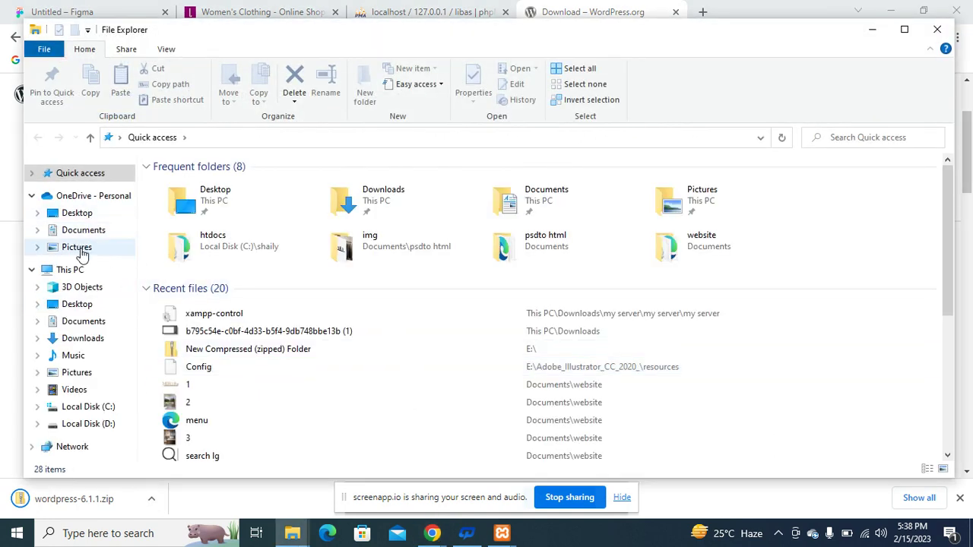
# Start Extract All on the wordpress-6.1.1 zip in Downloads, then cancel it.
pyautogui.click(76, 342)
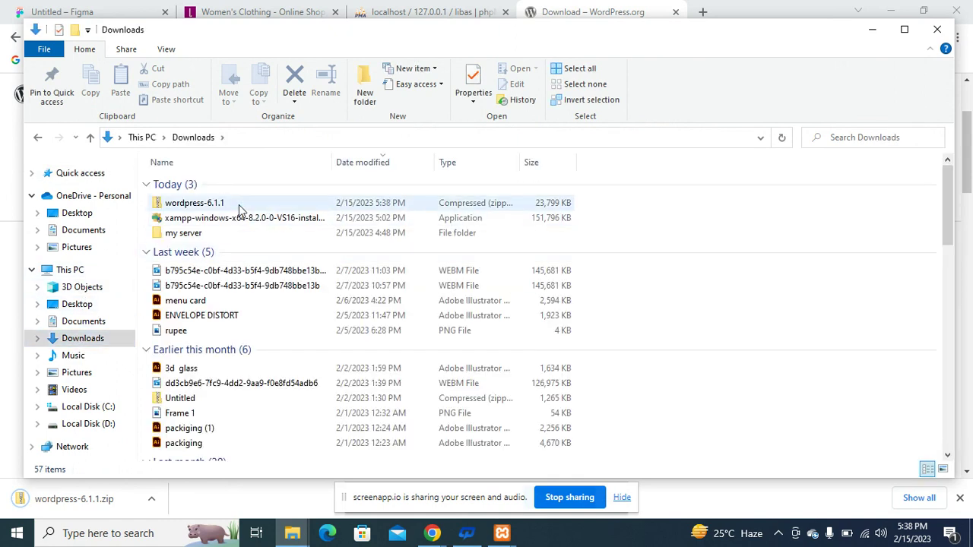
pyautogui.click(285, 201)
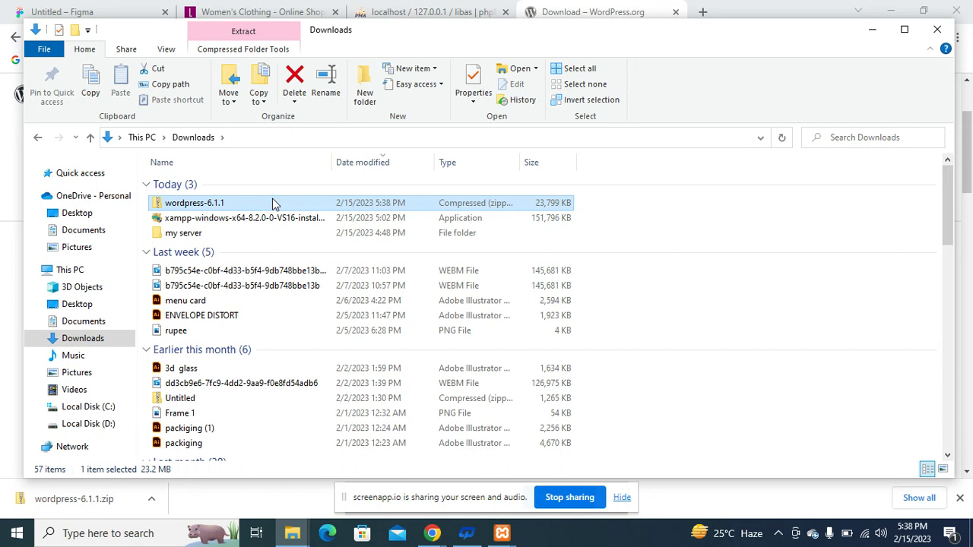
pyautogui.rightClick(274, 204)
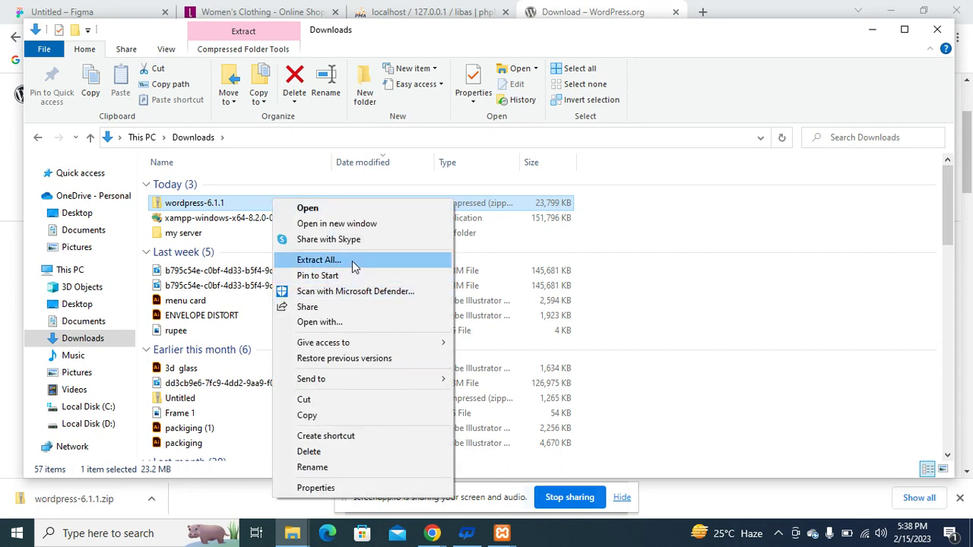
pyautogui.click(354, 263)
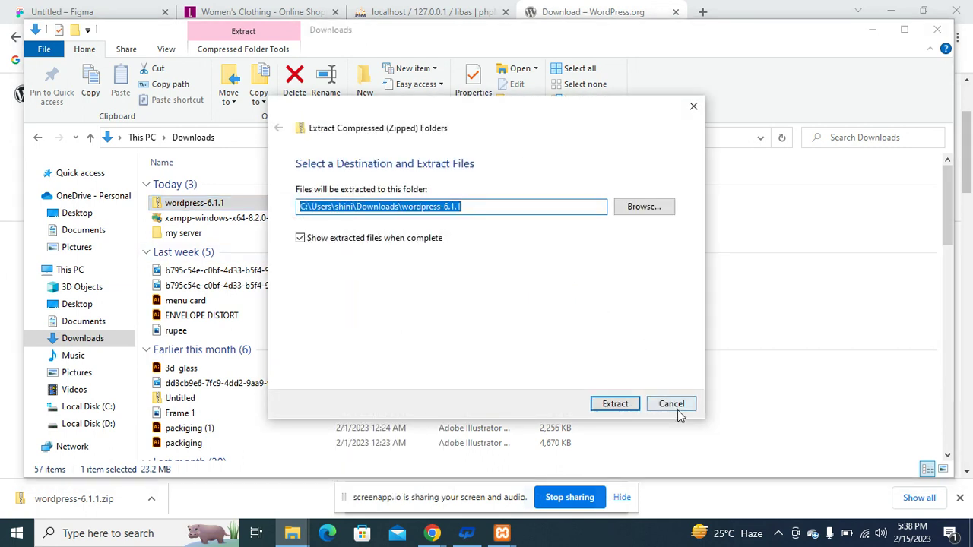
pyautogui.click(678, 410)
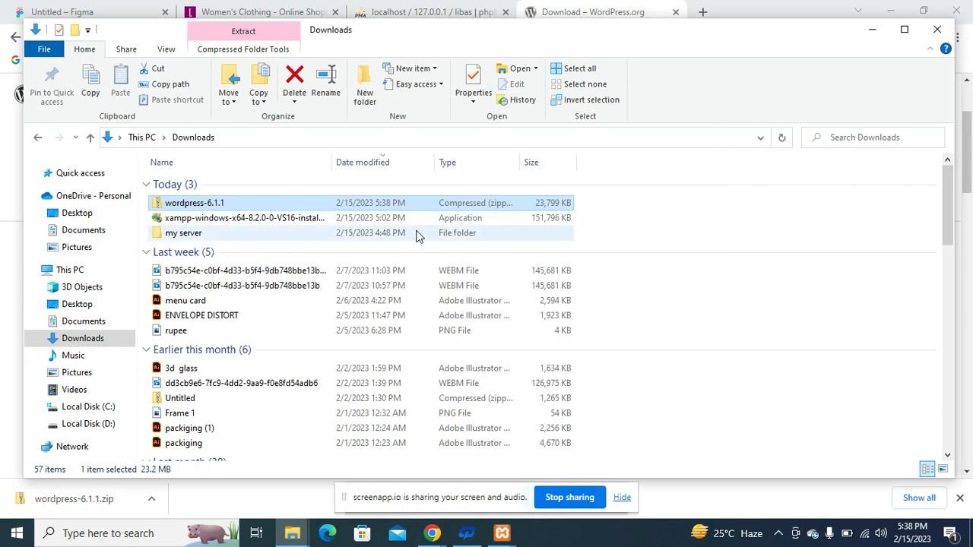
# Browse the local drives and navigate to C:\shaily\htdocs.
pyautogui.click(86, 411)
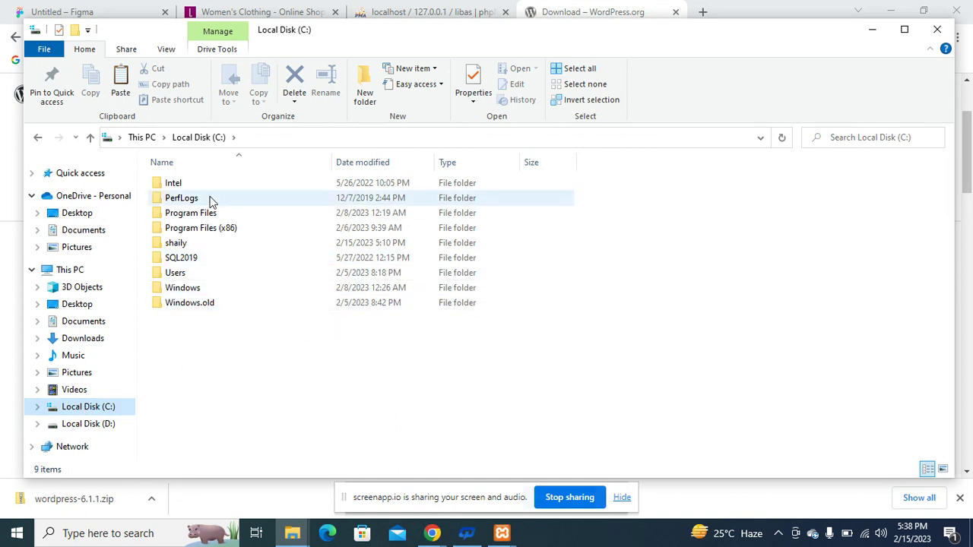
pyautogui.click(89, 426)
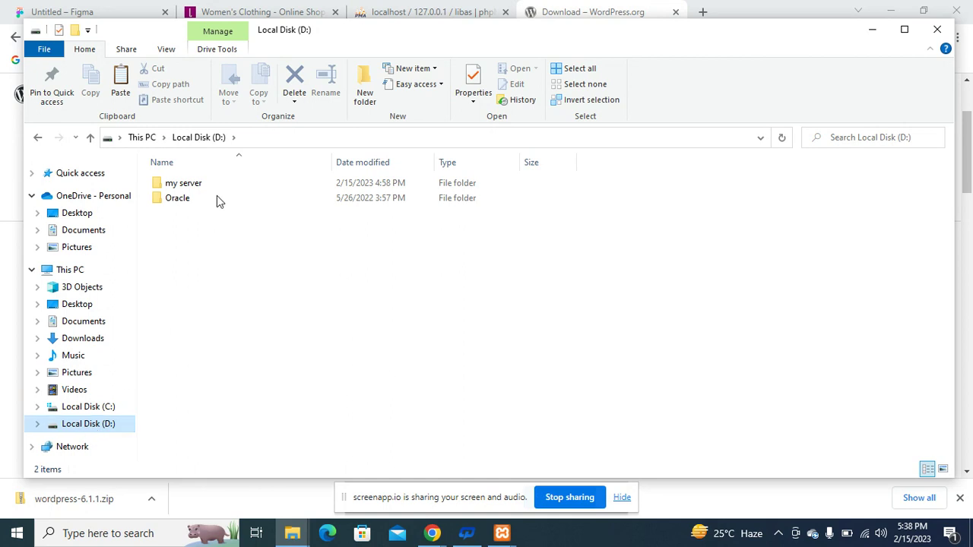
pyautogui.doubleClick(233, 185)
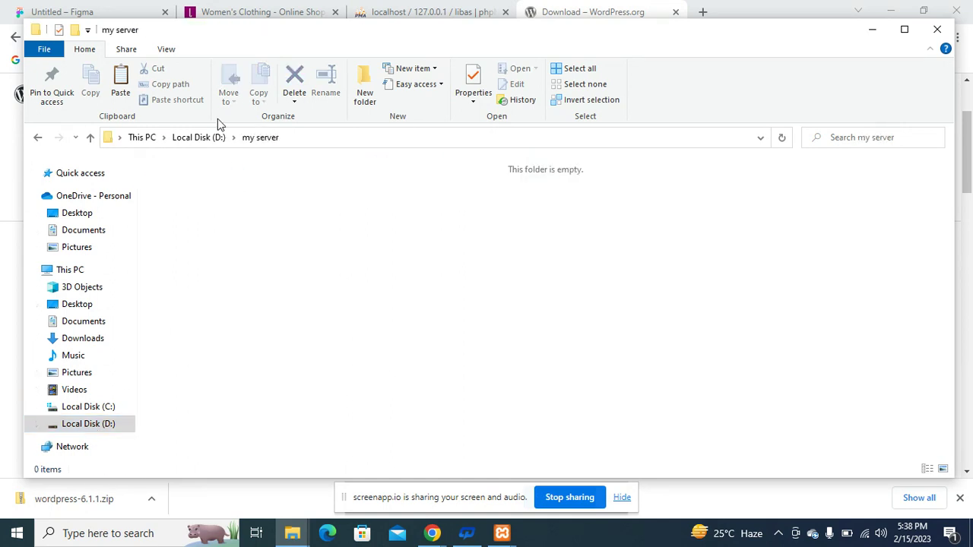
pyautogui.click(193, 138)
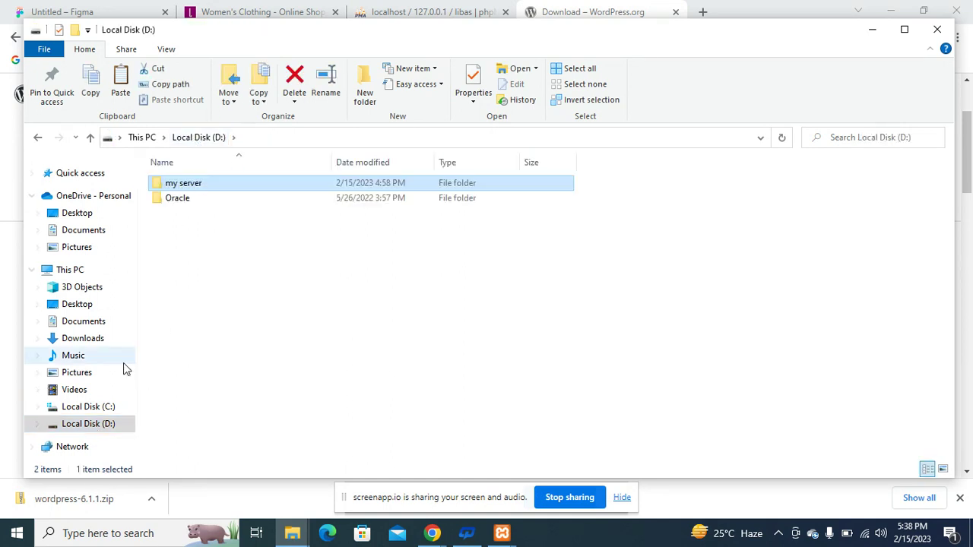
pyautogui.click(97, 412)
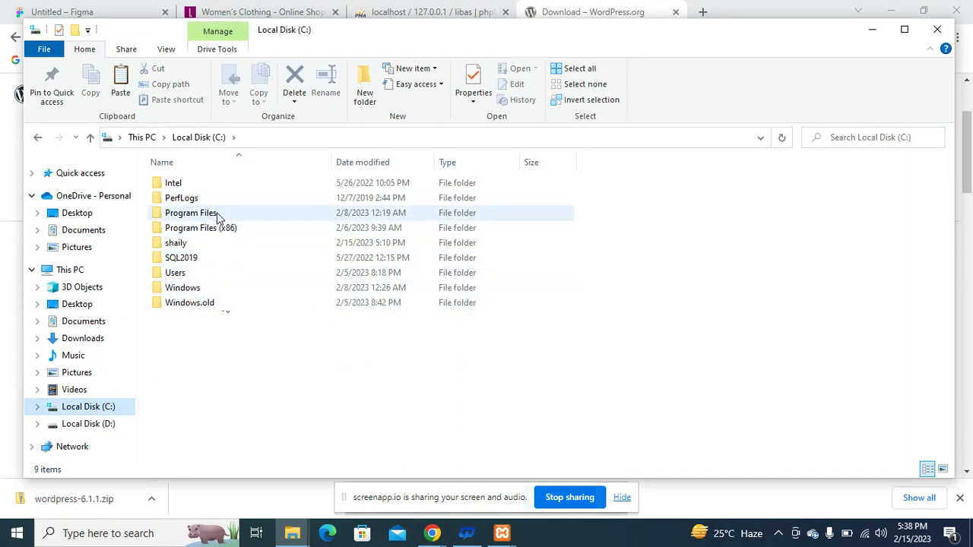
pyautogui.doubleClick(213, 249)
pyautogui.click(217, 244)
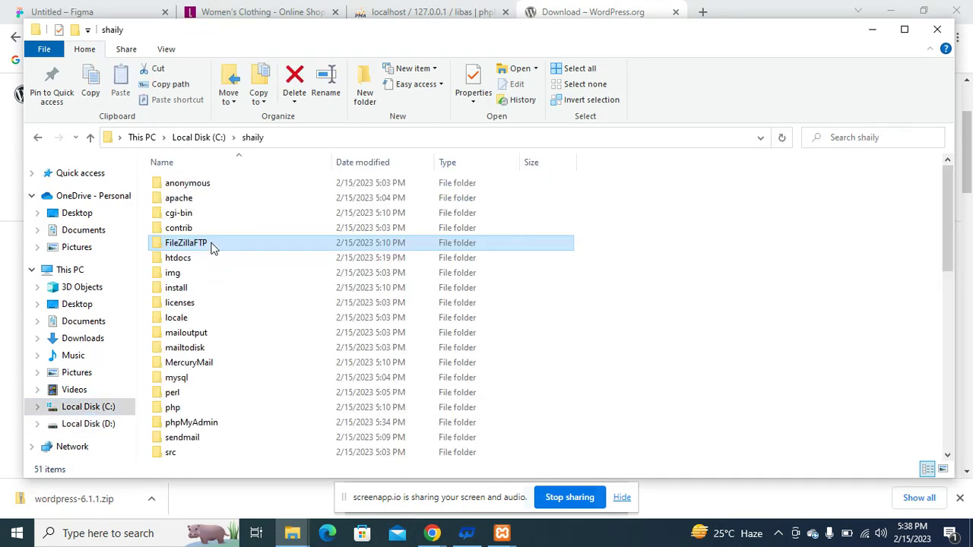
pyautogui.doubleClick(229, 258)
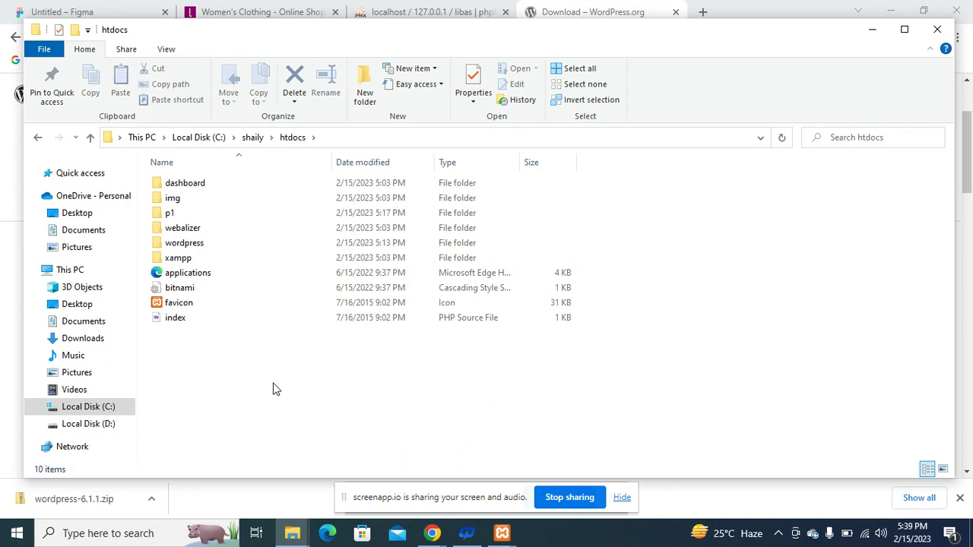
# Paste wordpress-6.1.1.zip into htdocs and launch Extract All on the copy.
pyautogui.hotkey('ctrl', 'v')
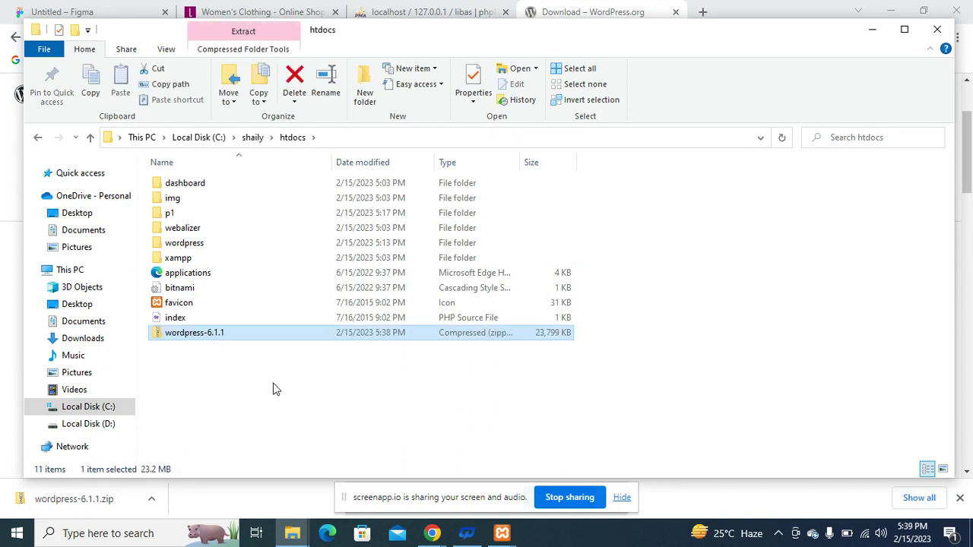
pyautogui.rightClick(253, 334)
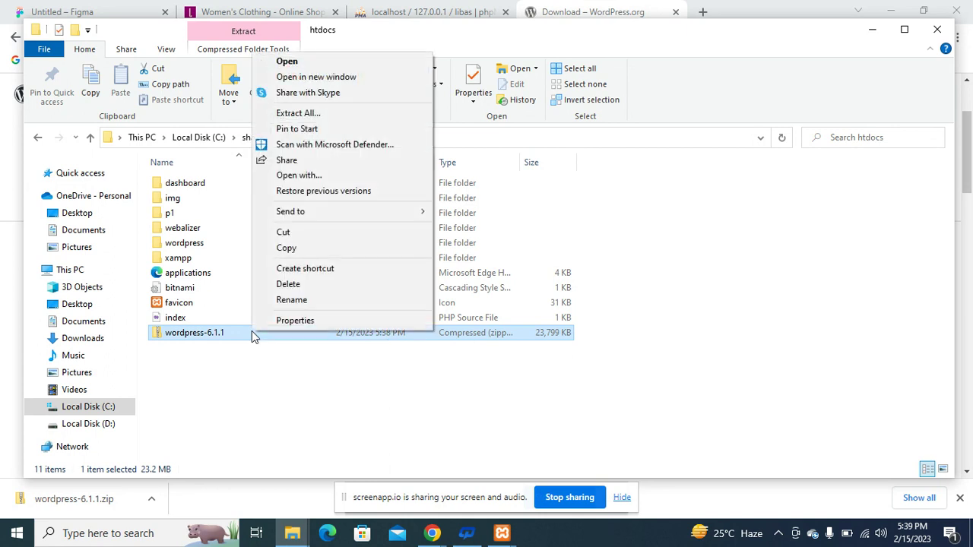
pyautogui.click(233, 386)
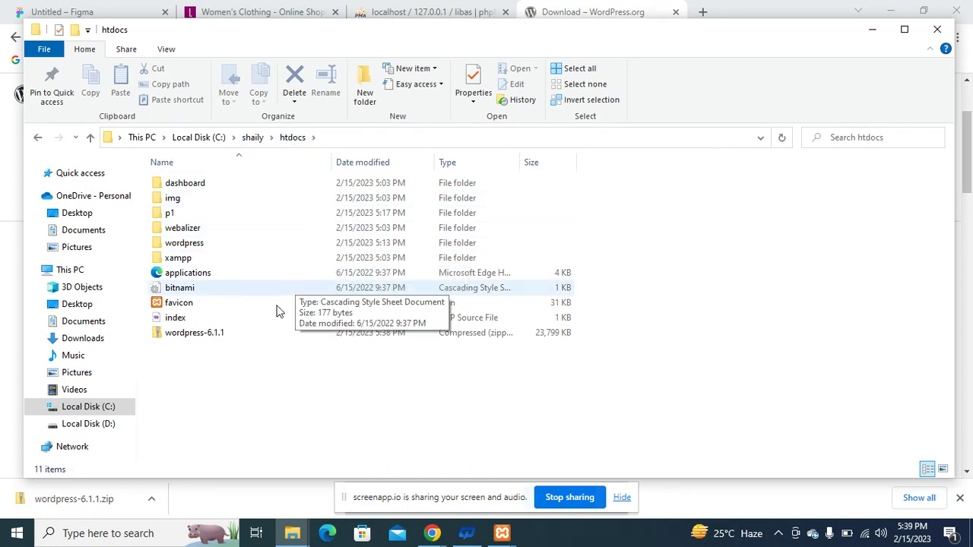
pyautogui.rightClick(240, 342)
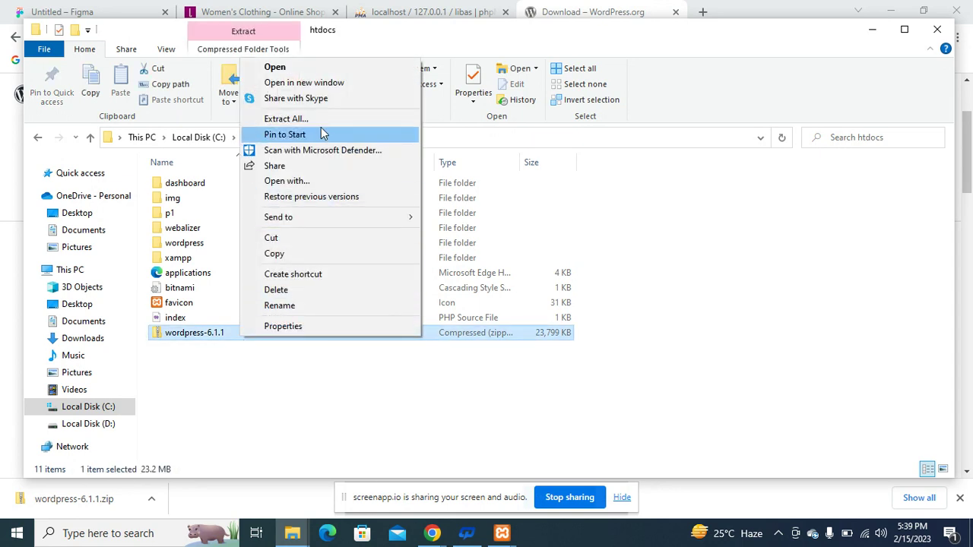
pyautogui.click(315, 120)
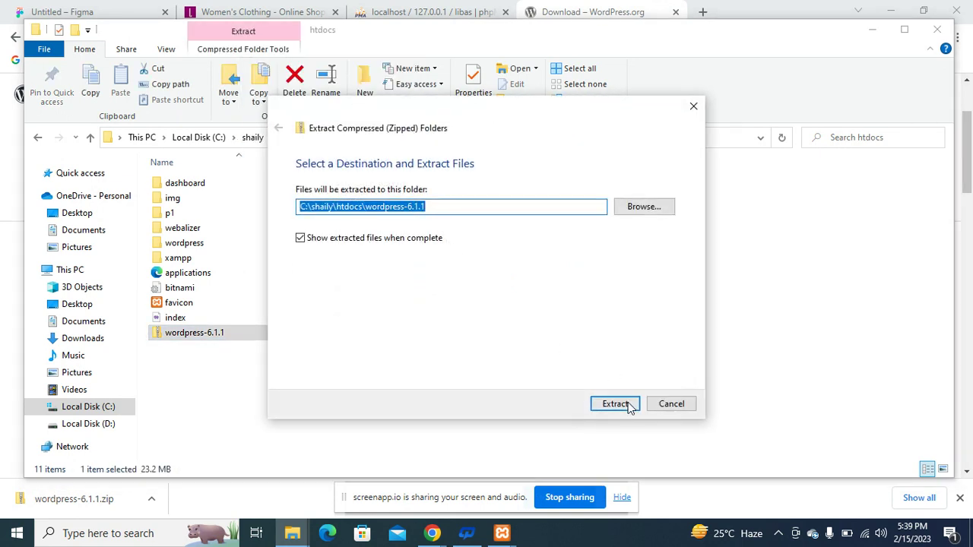
# Extract into C:\shaily\htdocs\wordpress-6.1.1, checking the XAMPP windows while it copies.
pyautogui.click(628, 406)
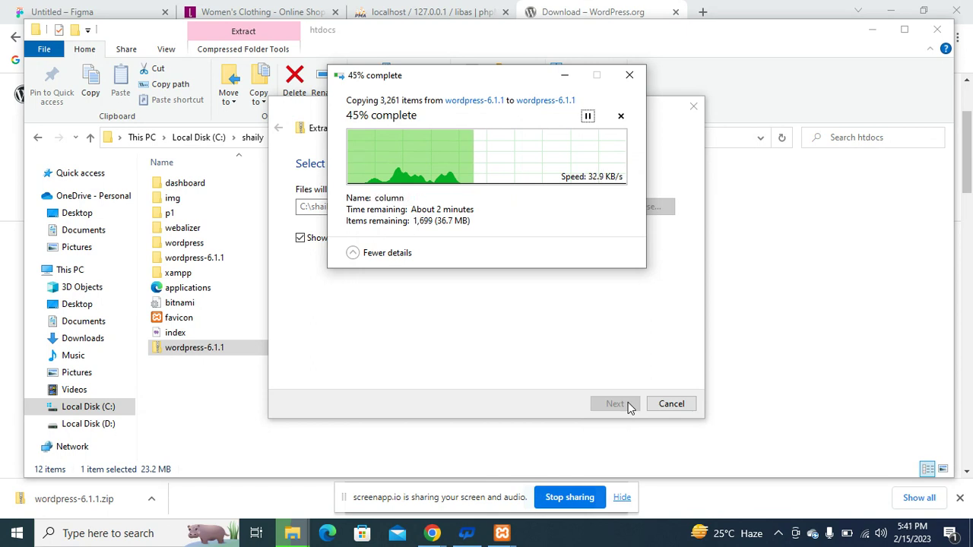
pyautogui.click(500, 534)
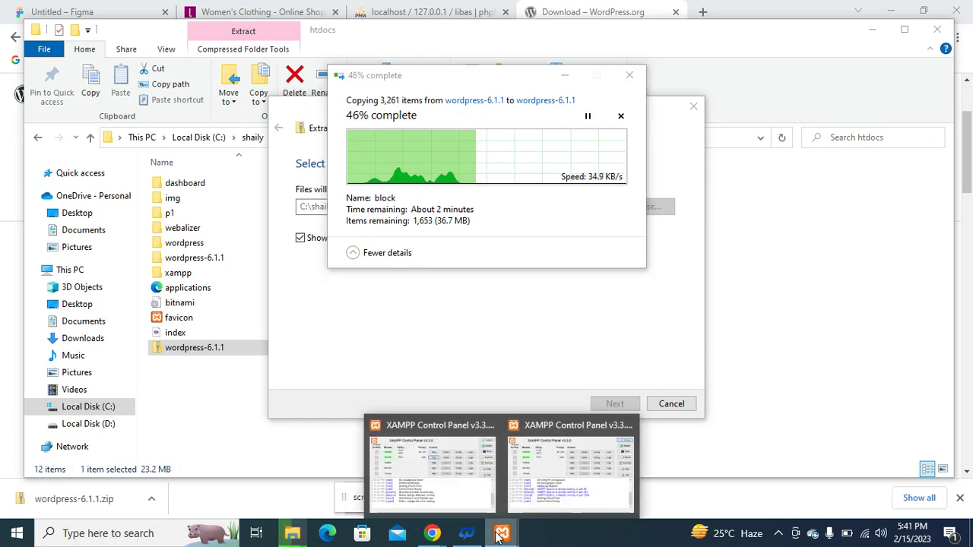
pyautogui.moveTo(541, 479)
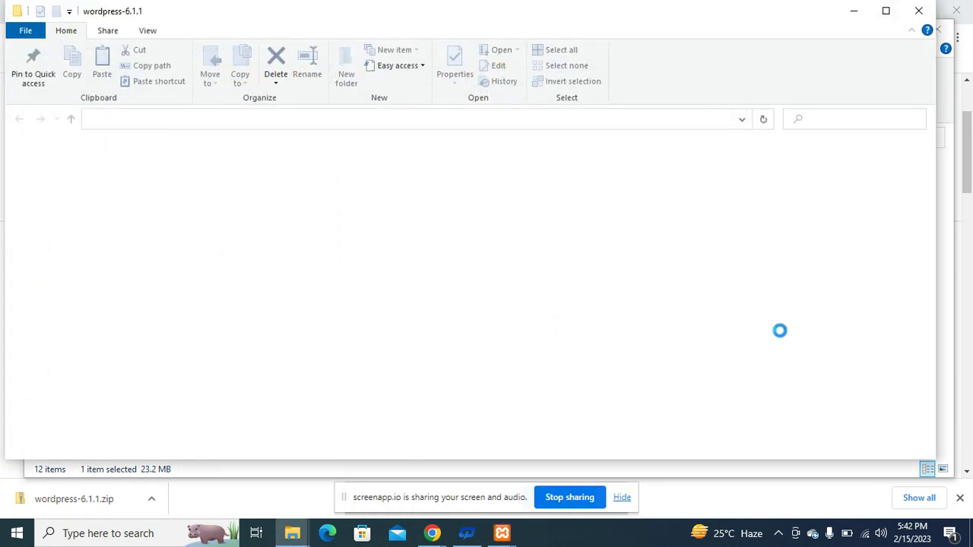
# Go back to htdocs, cancel renaming the wordpress-6.1.1 folder, and switch to Chrome.
pyautogui.click(274, 120)
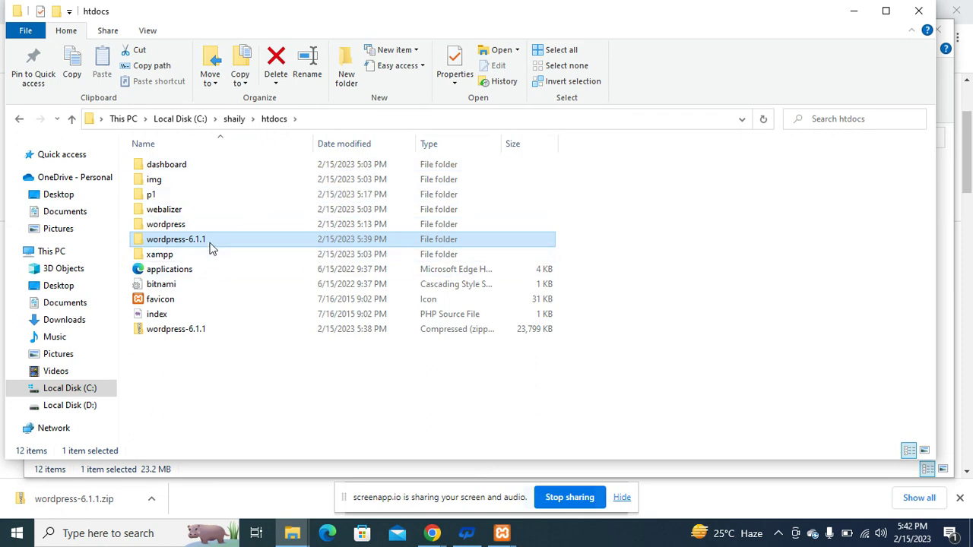
pyautogui.click(210, 242)
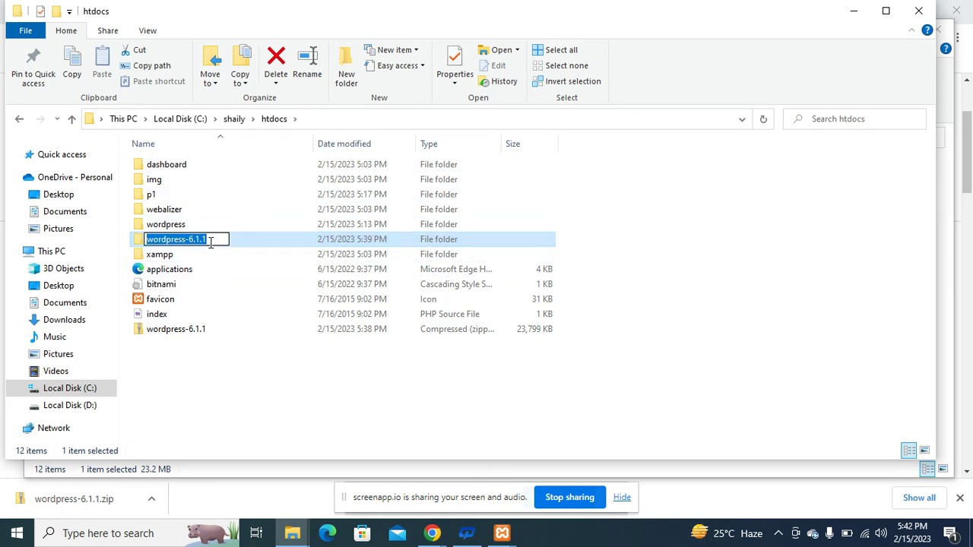
pyautogui.write('hai')
pyautogui.press('BackSpace')
pyautogui.press('BackSpace')
pyautogui.press('BackSpace')
pyautogui.write('shaily')
pyautogui.press('Escape')
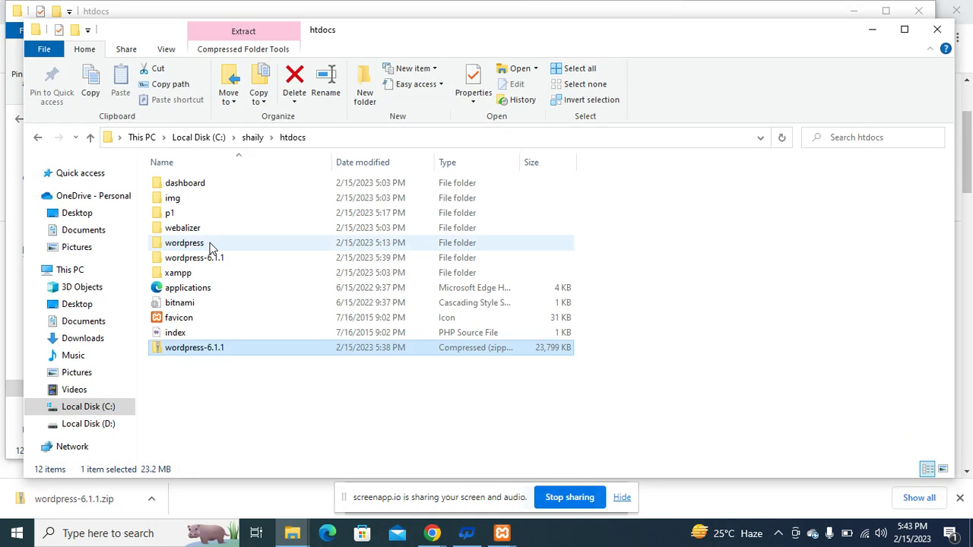
pyautogui.hotkey('alt', 'Tab')
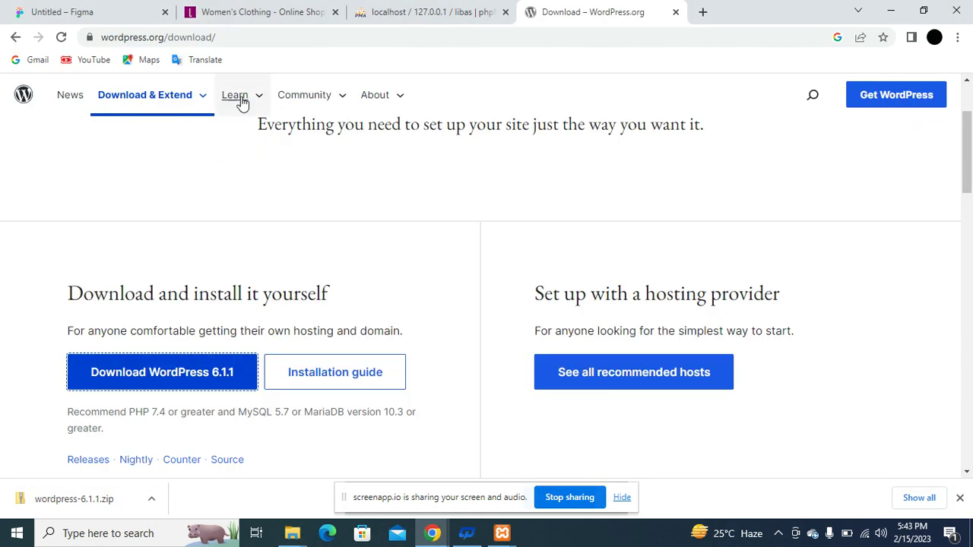
# Open localhost/shaily/wordpress and continue WordPress setup in English (United States).
pyautogui.click(271, 38)
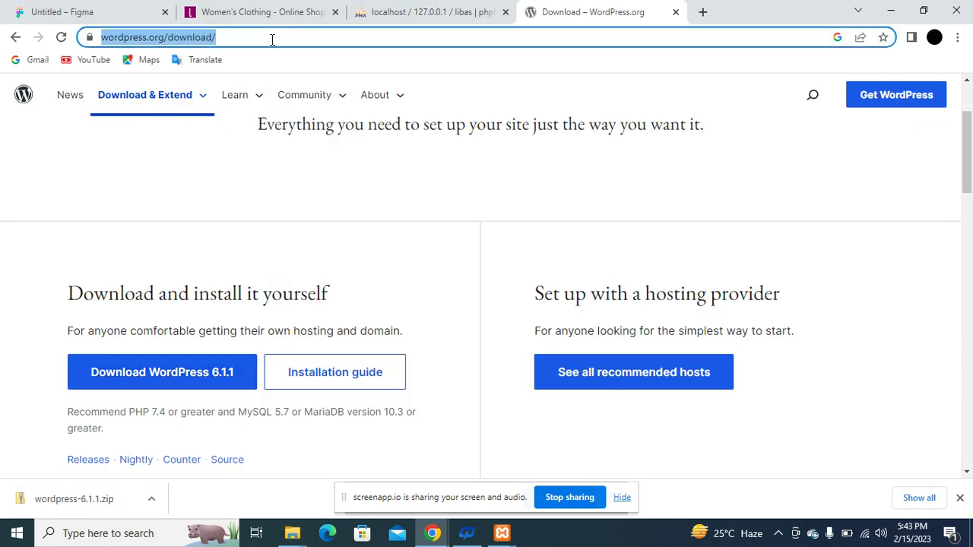
pyautogui.write('localhos')
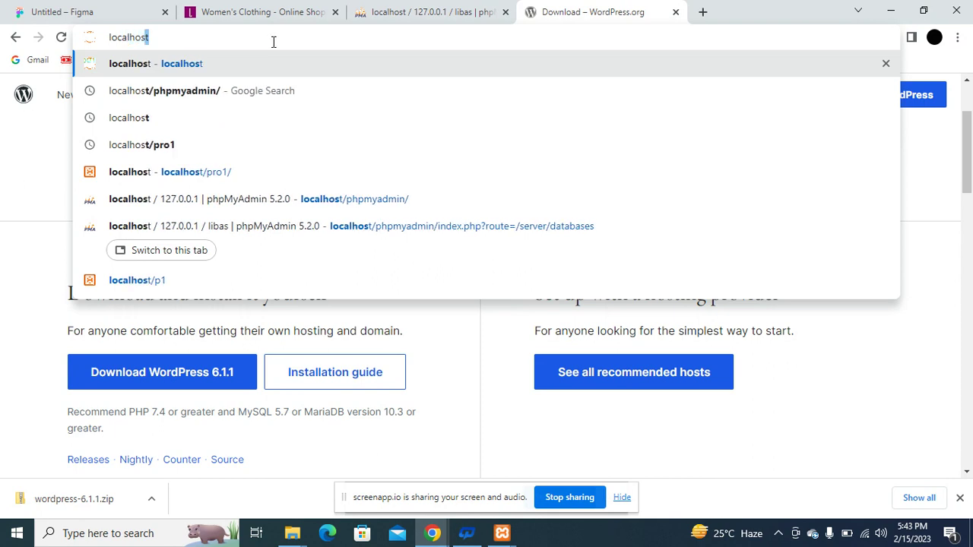
pyautogui.write('t/shailuy')
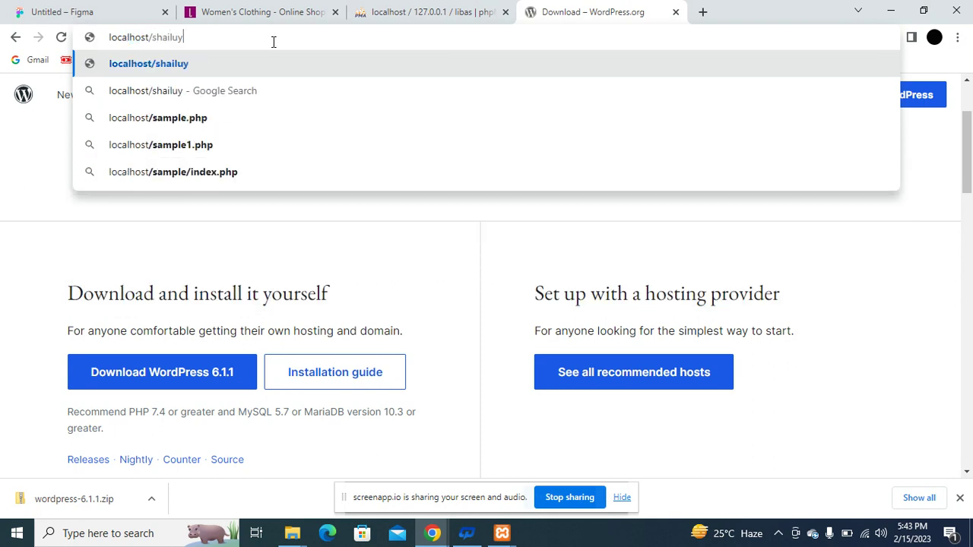
pyautogui.press('BackSpace')
pyautogui.press('BackSpace')
pyautogui.write('y')
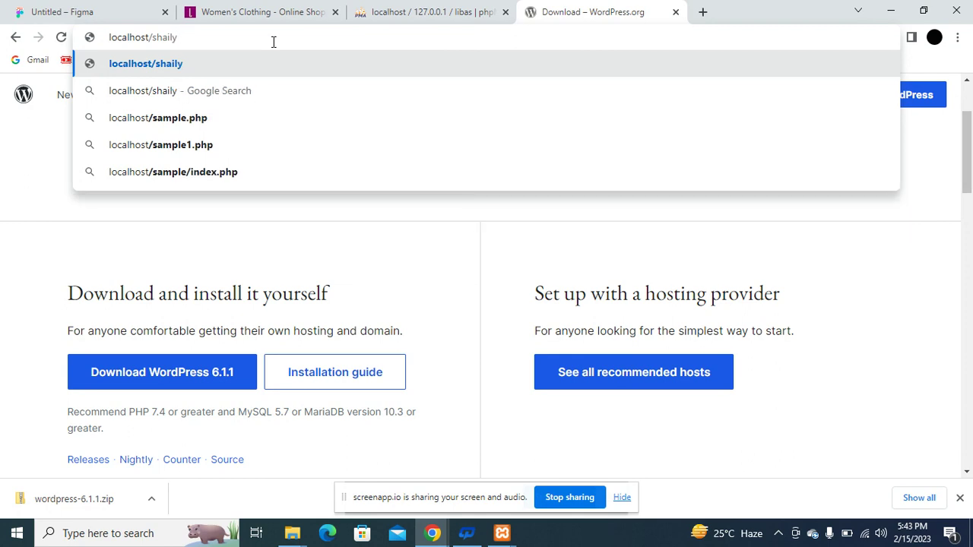
pyautogui.press('Return')
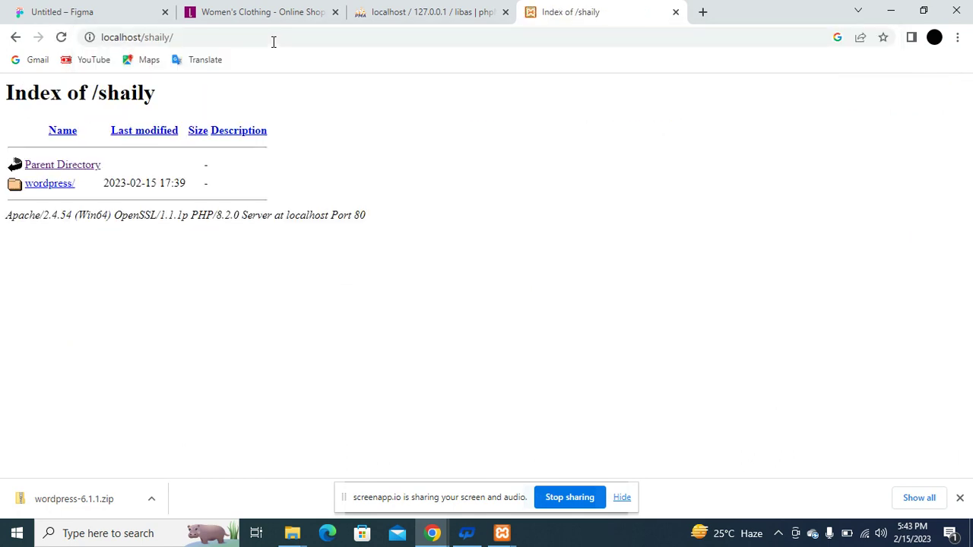
pyautogui.click(58, 192)
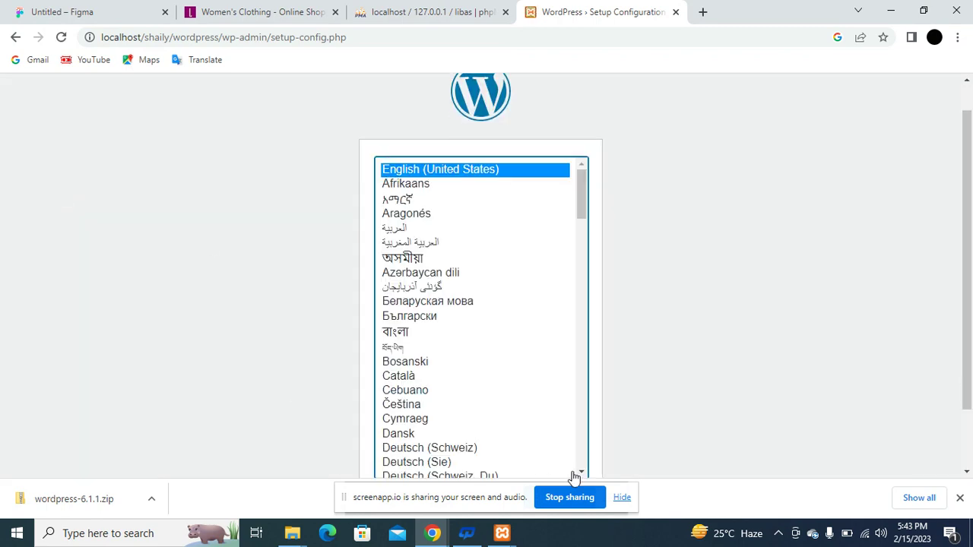
pyautogui.click(615, 500)
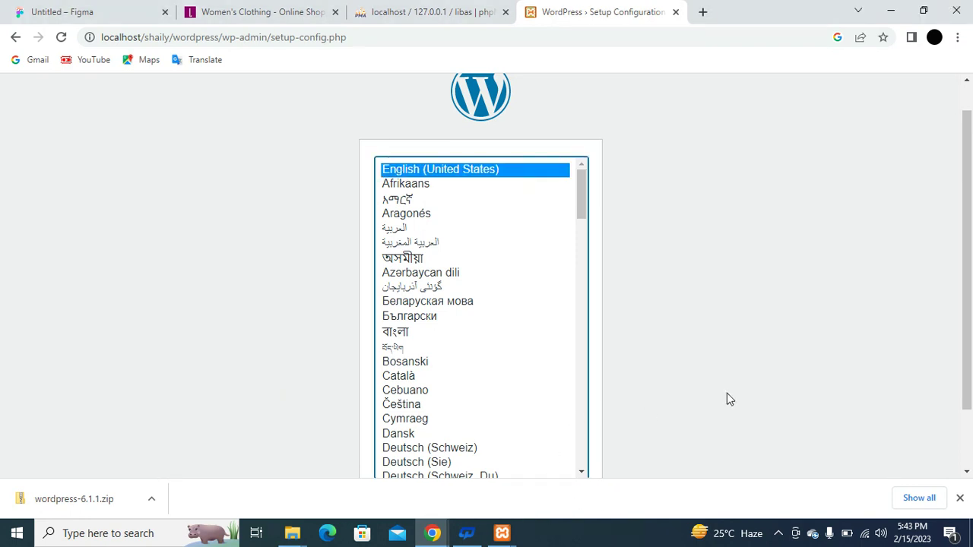
pyautogui.moveTo(971, 262); pyautogui.dragTo(971, 319)
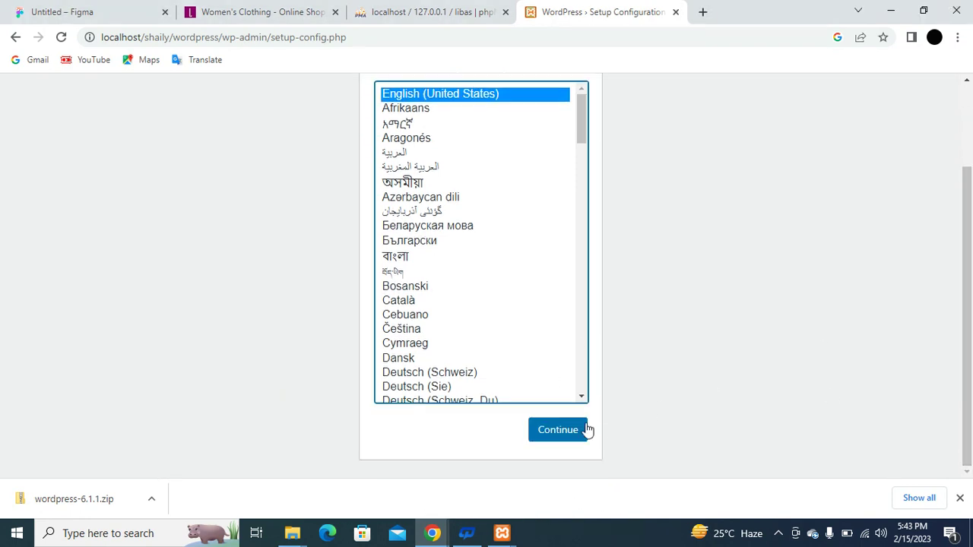
pyautogui.click(559, 444)
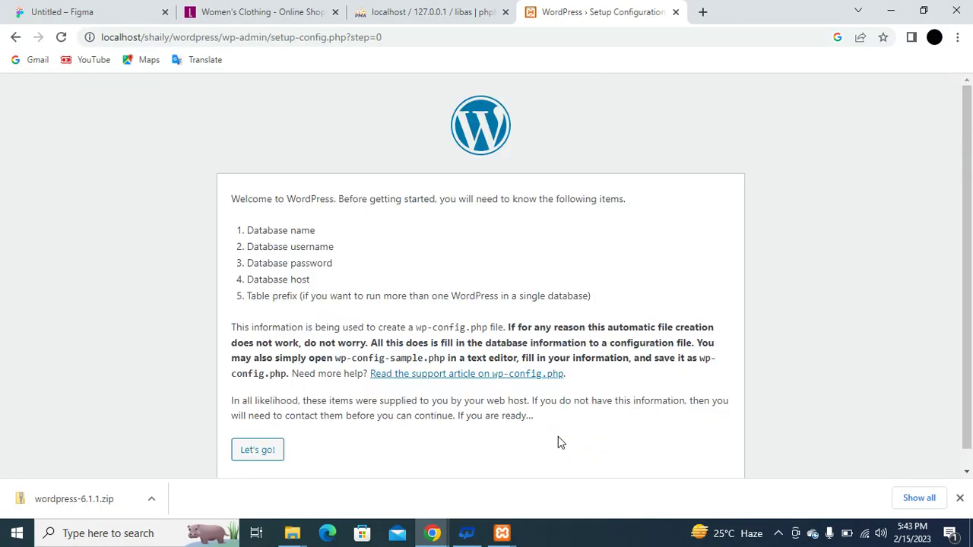
# Scroll the setup welcome page listing database name, username, password, host and table prefix.
pyautogui.scroll(-1, 539, 372)
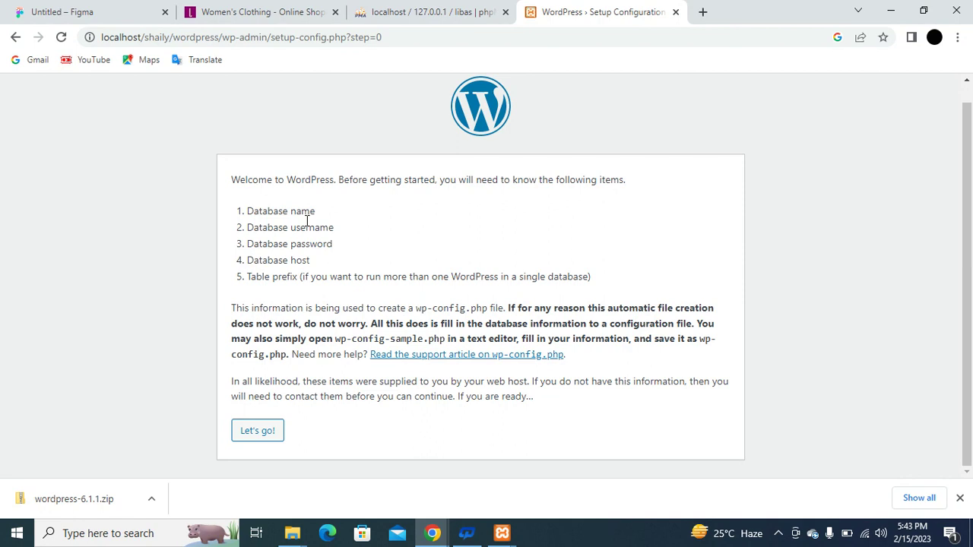
# Enter database name libas and username root, leaving the password field blank.
pyautogui.click(268, 436)
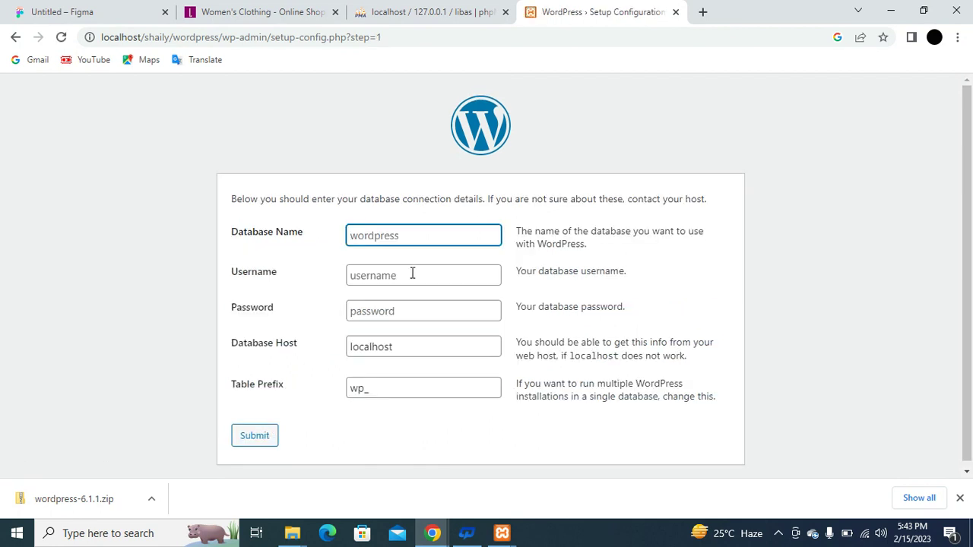
pyautogui.click(428, 237)
pyautogui.write('libas')
pyautogui.click(411, 274)
pyautogui.write('root')
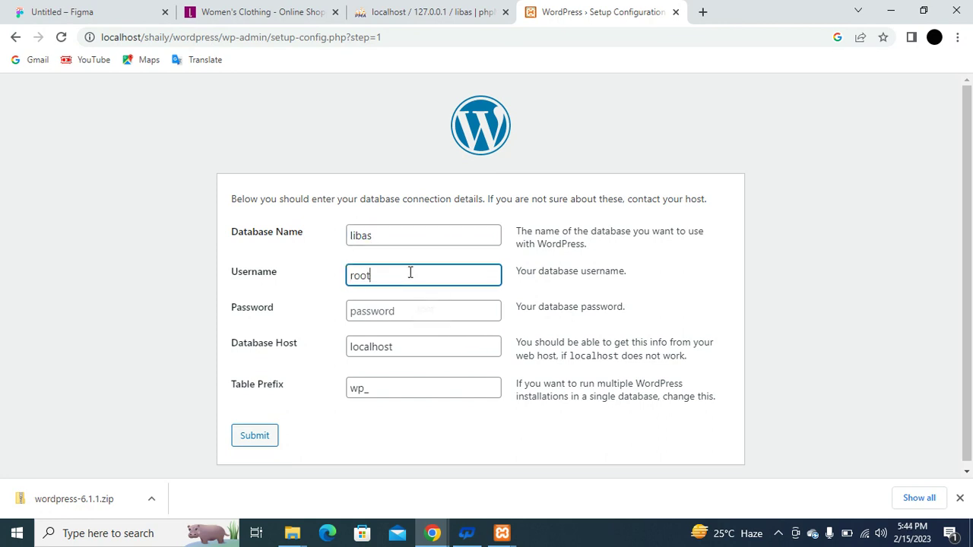
pyautogui.click(370, 311)
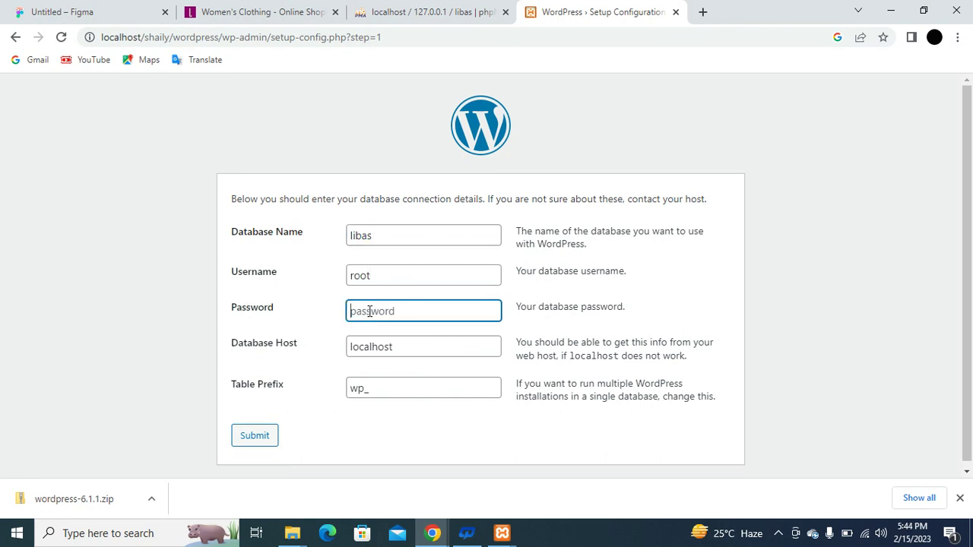
# Submit the database details, run the installation and enter site title Libas.
pyautogui.click(265, 441)
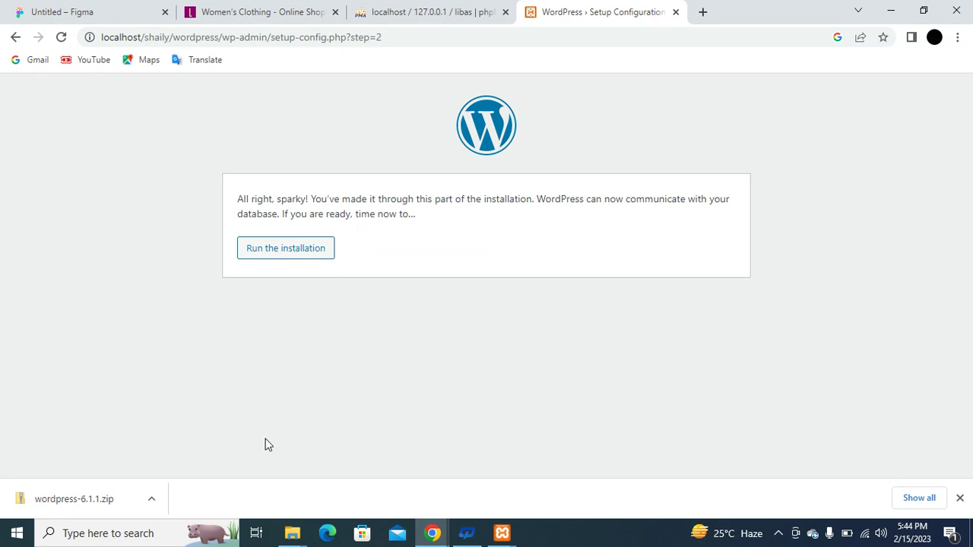
pyautogui.click(295, 257)
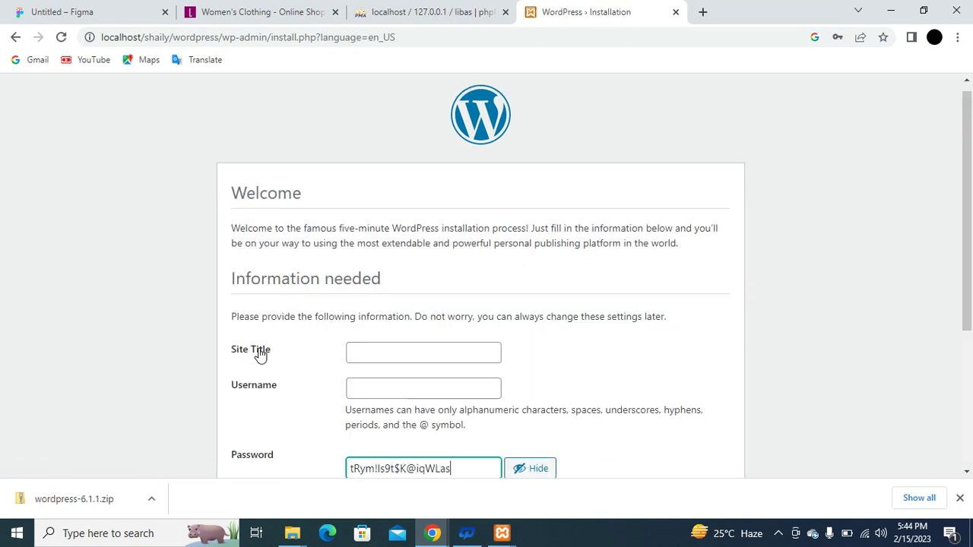
pyautogui.click(371, 349)
pyautogui.write('Libas')
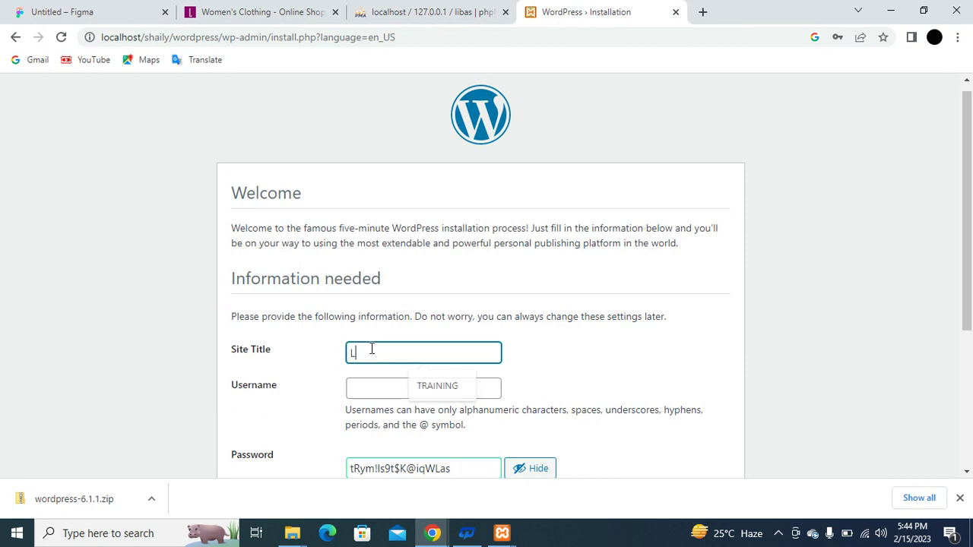
# Enter username admin, a confirmed weak password, and the suggested admin e-mail address.
pyautogui.click(406, 396)
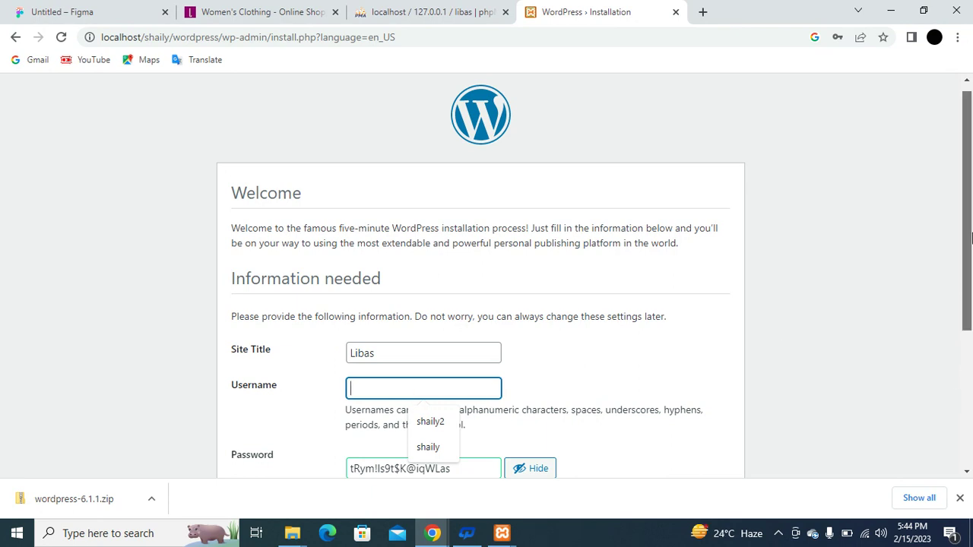
pyautogui.scroll(-2, 971, 239)
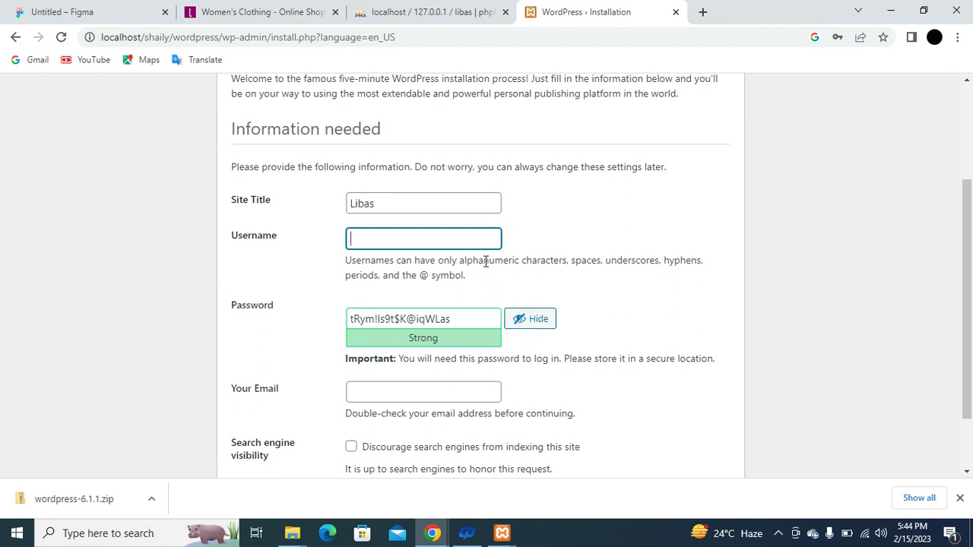
pyautogui.write('admin')
pyautogui.press('Tab')
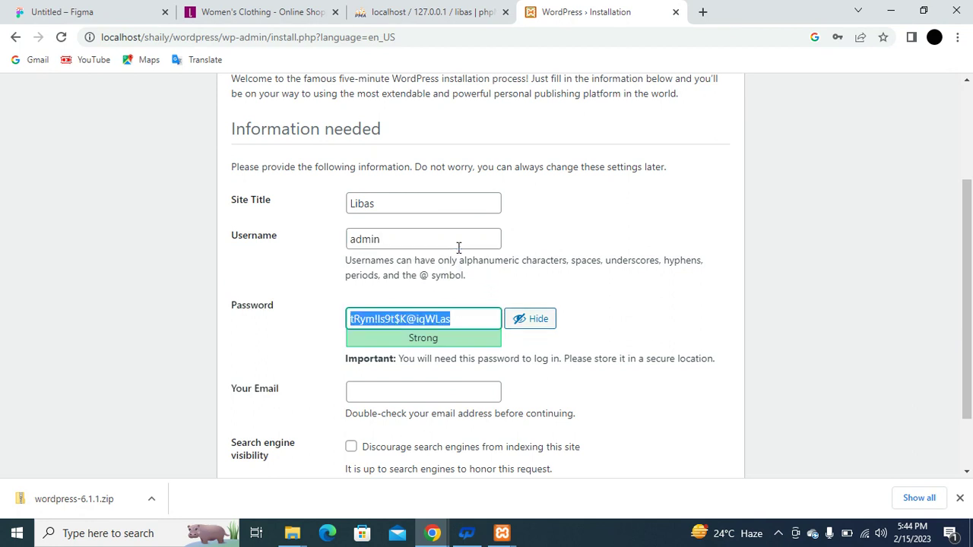
pyautogui.write('admin')
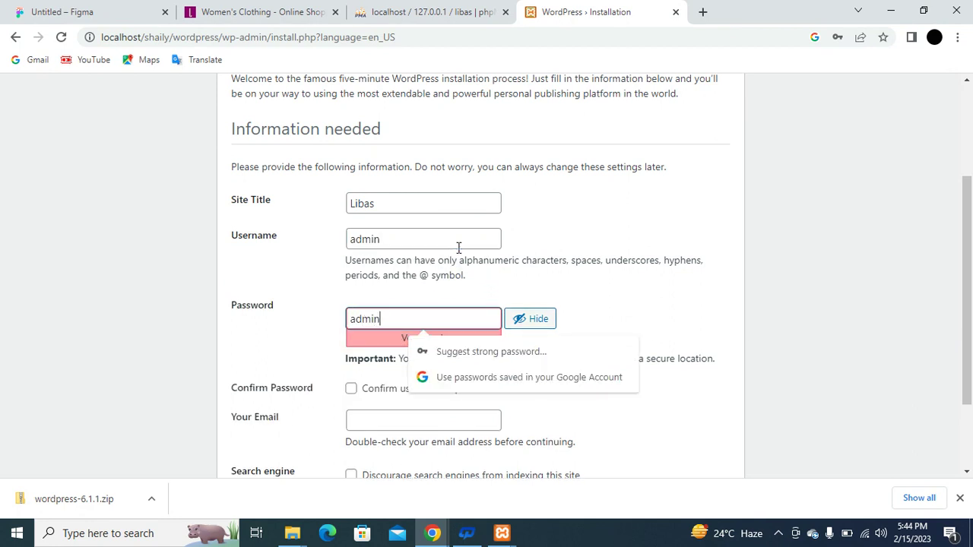
pyautogui.click(350, 390)
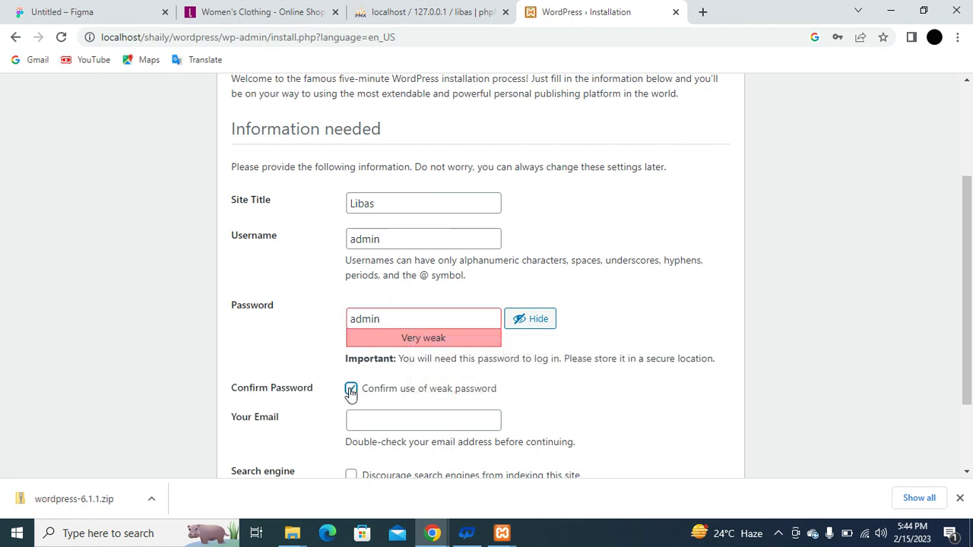
pyautogui.click(393, 424)
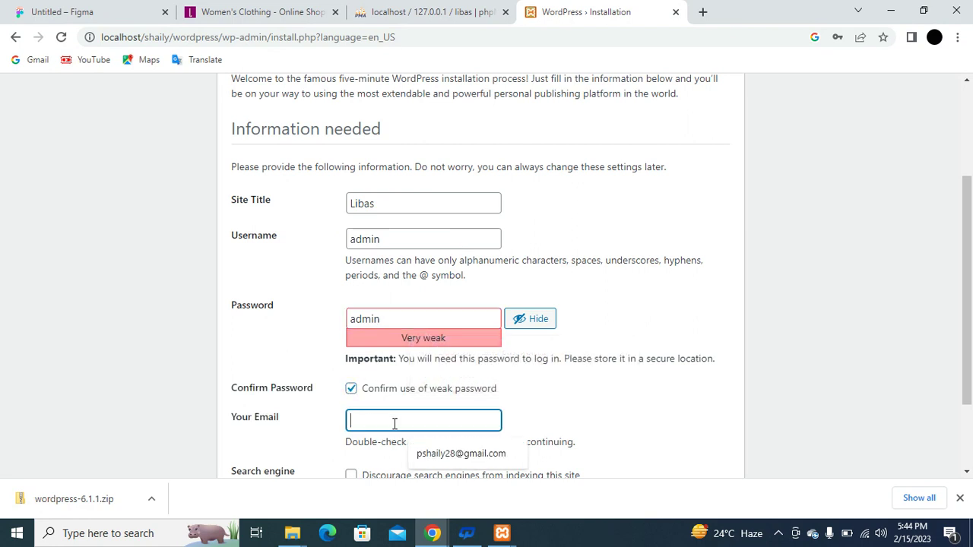
pyautogui.click(452, 454)
pyautogui.moveTo(967, 312); pyautogui.dragTo(967, 372)
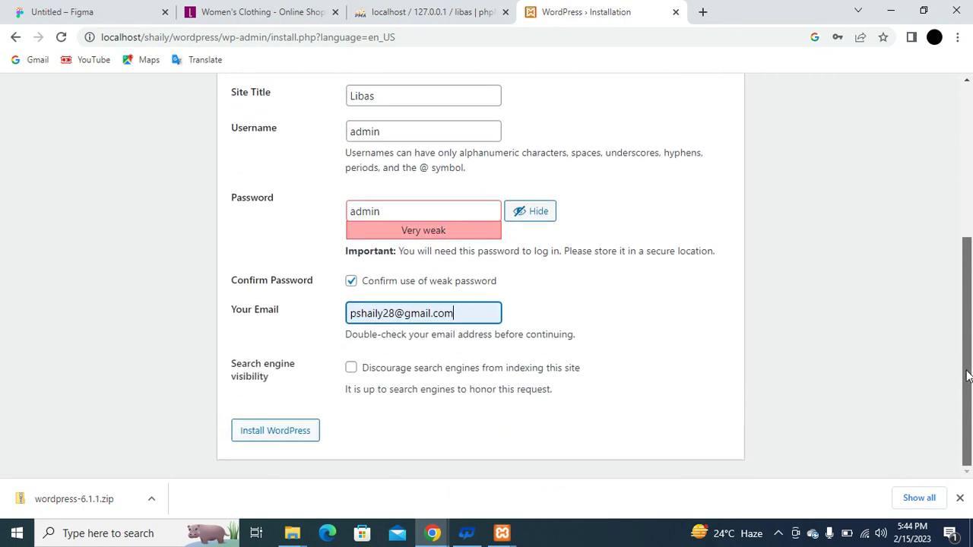
# Install WordPress, dismiss the breach warning, go to login and decline saving the password.
pyautogui.click(255, 438)
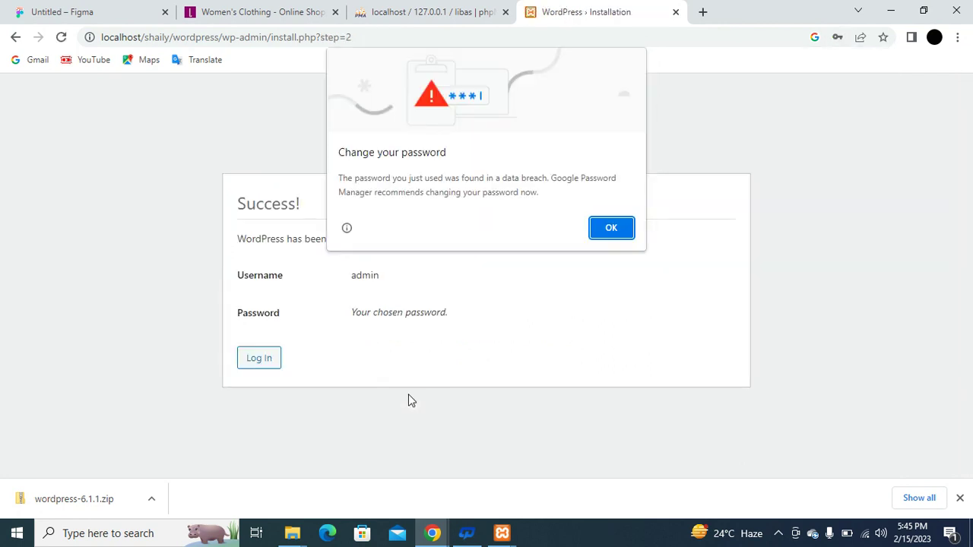
pyautogui.click(627, 228)
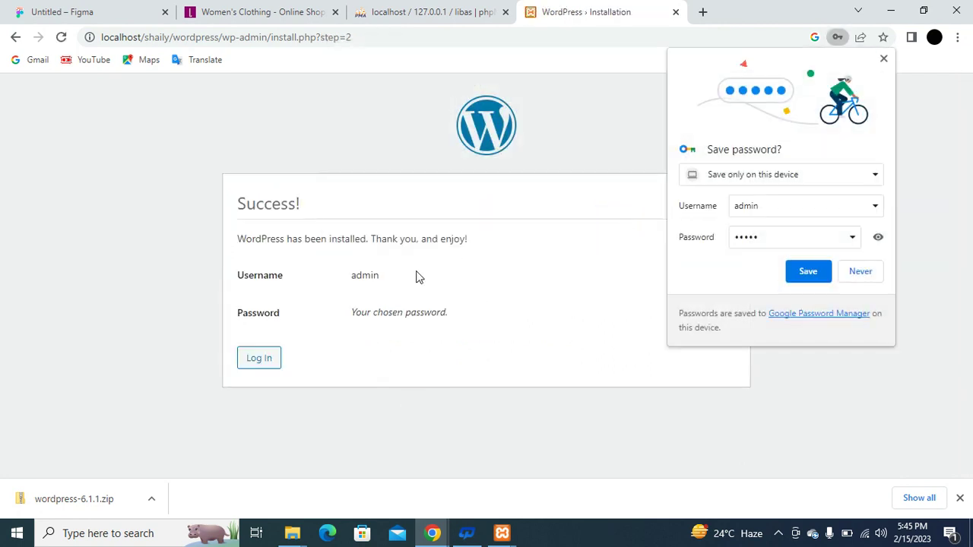
pyautogui.click(251, 363)
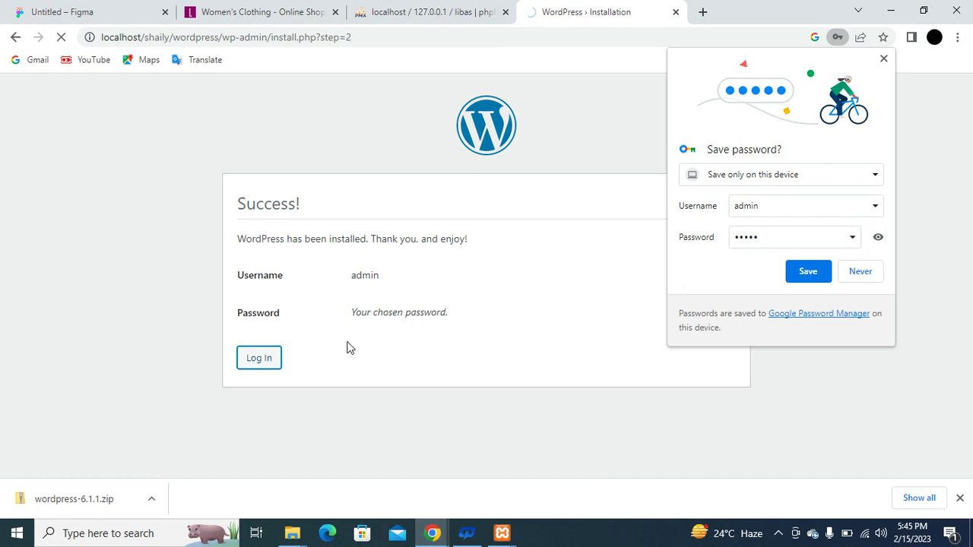
pyautogui.click(861, 272)
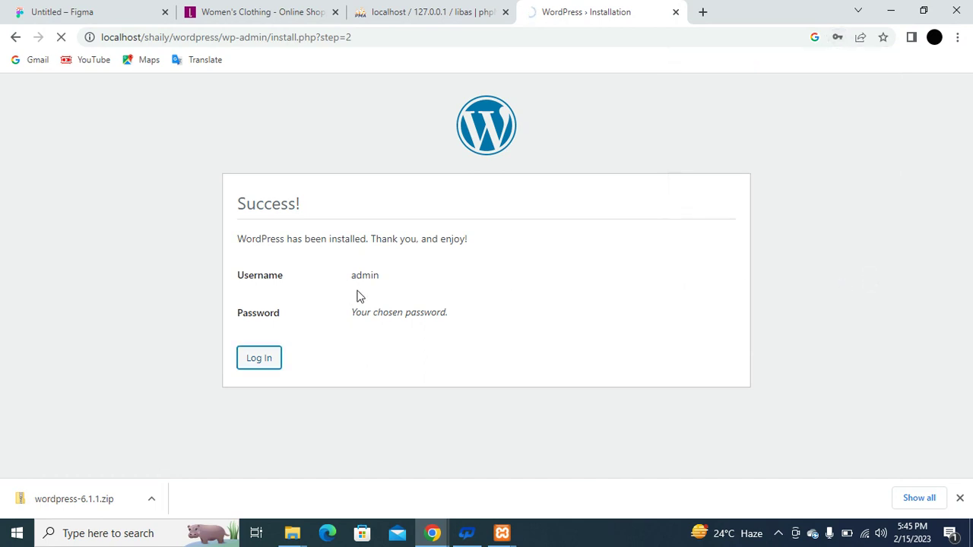
# Log in to the Libas admin area as admin with the account password.
pyautogui.click(264, 350)
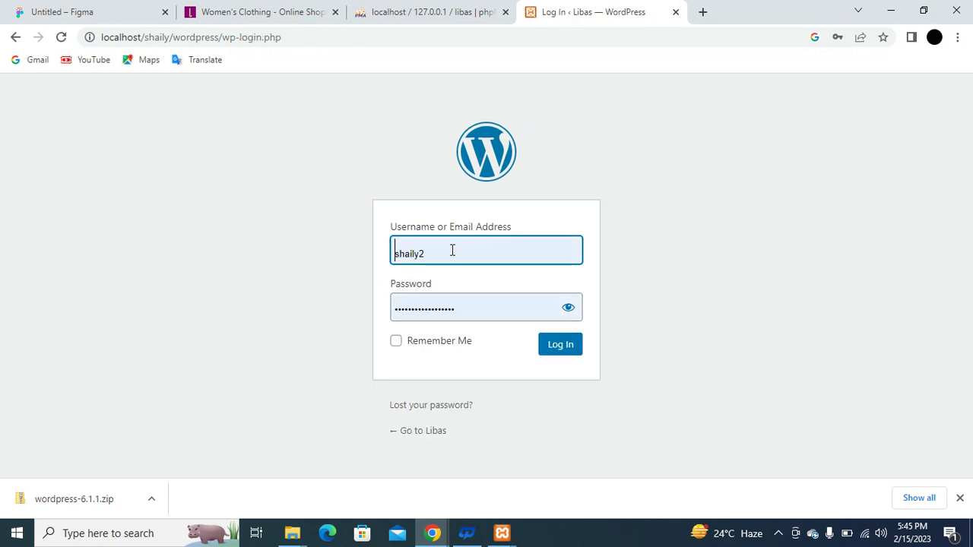
pyautogui.hotkey('ctrl', 'a')
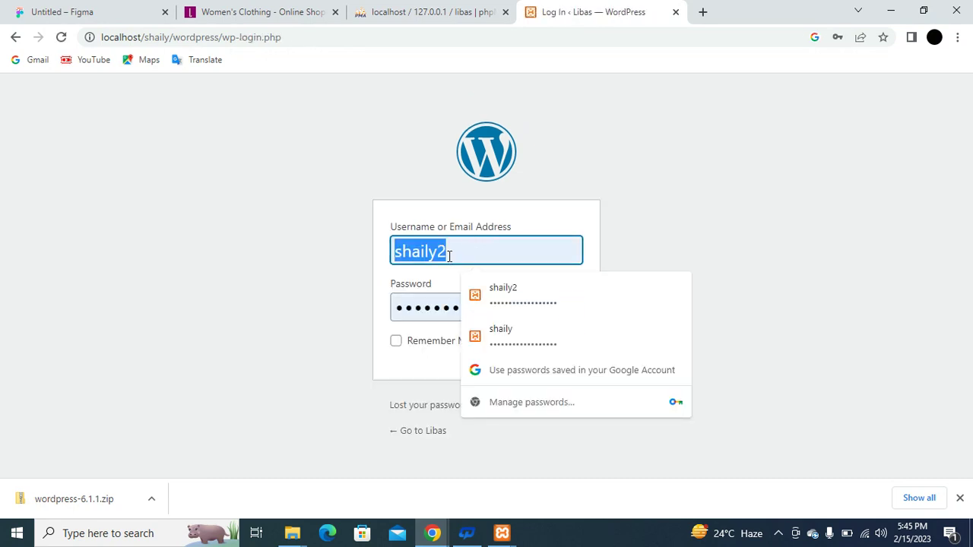
pyautogui.write('admin')
pyautogui.press('Tab')
pyautogui.write('admin')
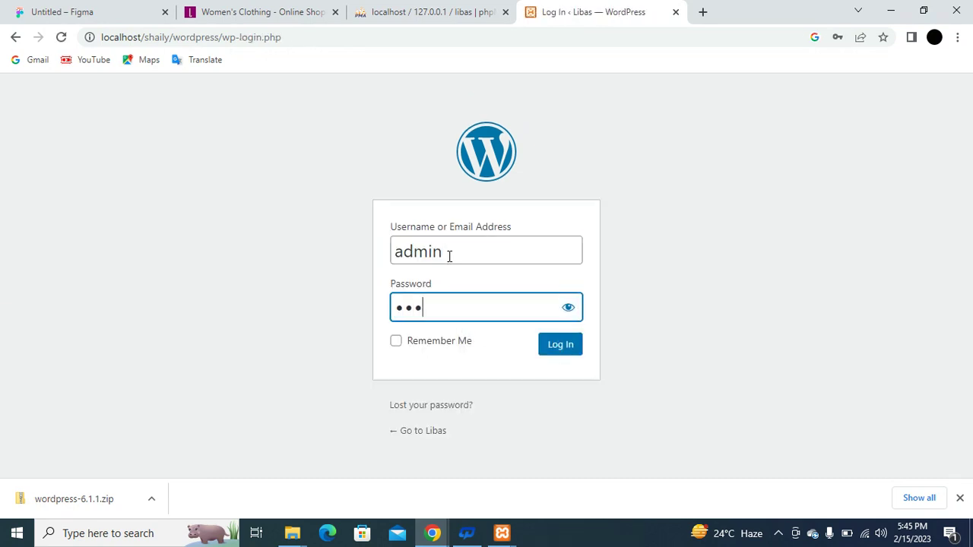
pyautogui.click(565, 344)
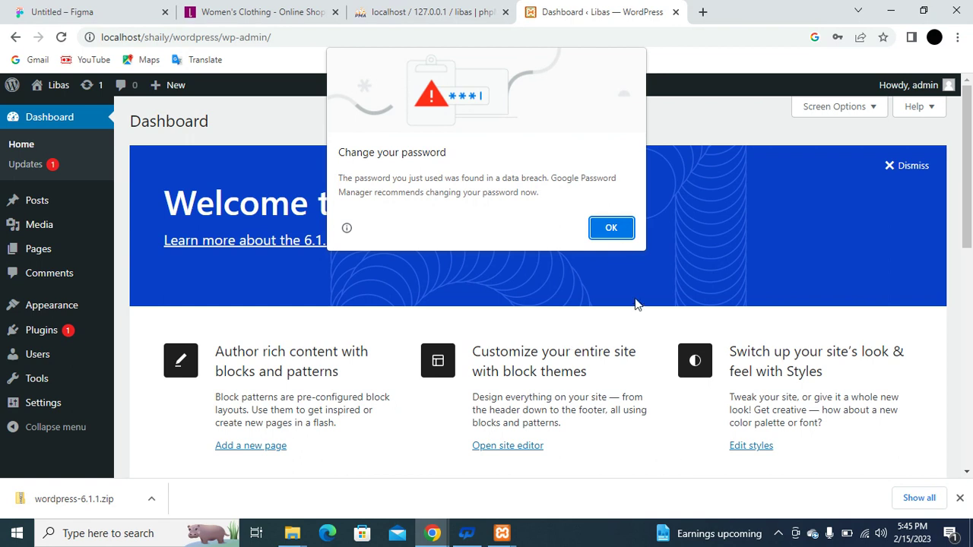
# Dismiss the breach alert and open the Libas live site in a new tab.
pyautogui.click(620, 233)
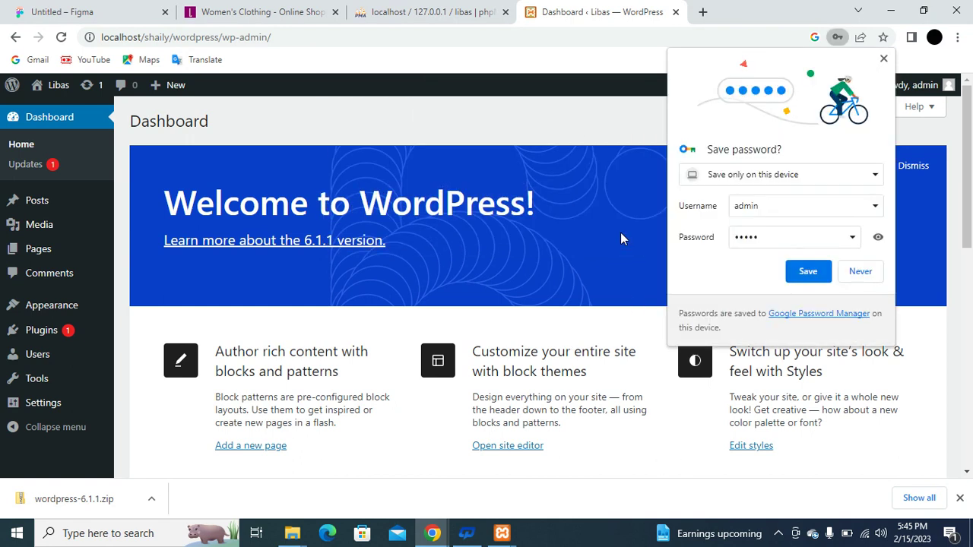
pyautogui.moveTo(55, 88)
pyautogui.middleClick(55, 111)
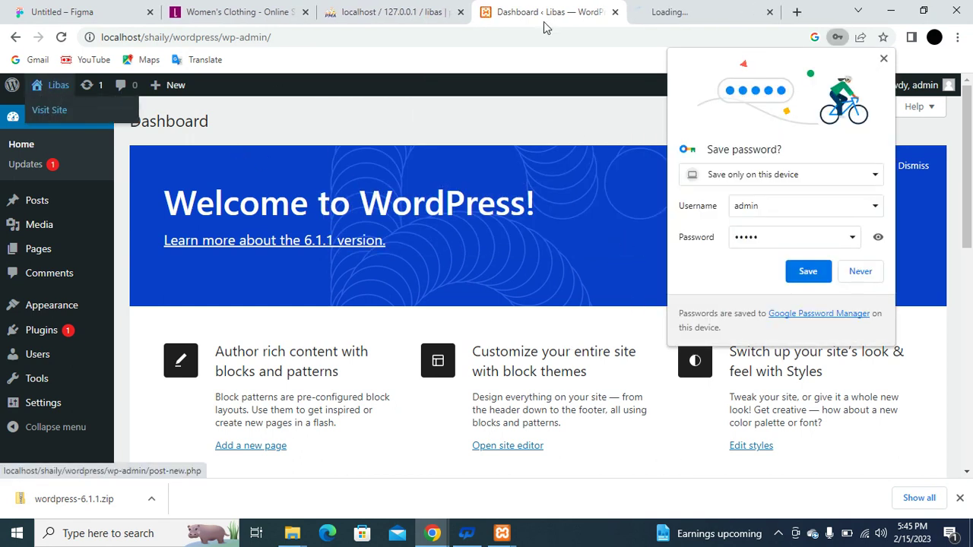
pyautogui.click(661, 12)
pyautogui.click(554, 9)
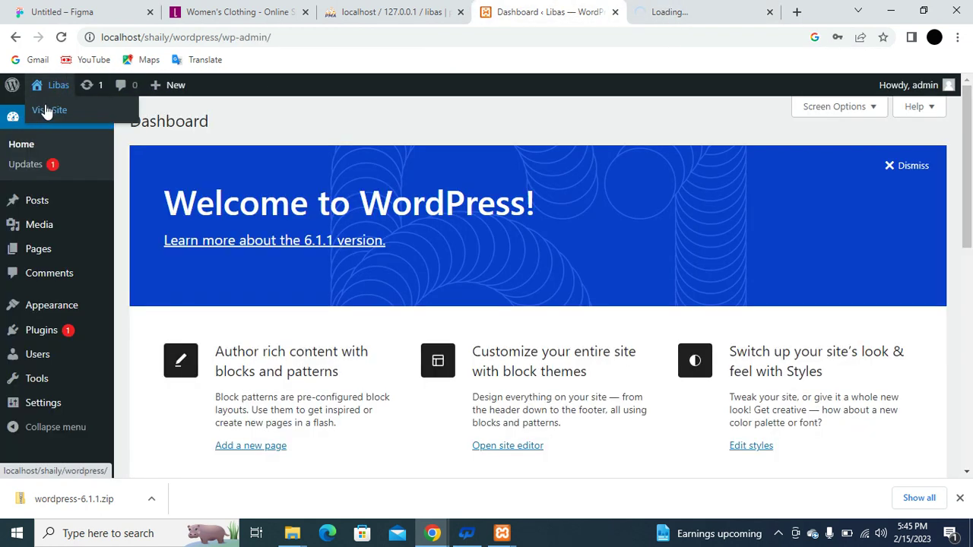
pyautogui.click(666, 12)
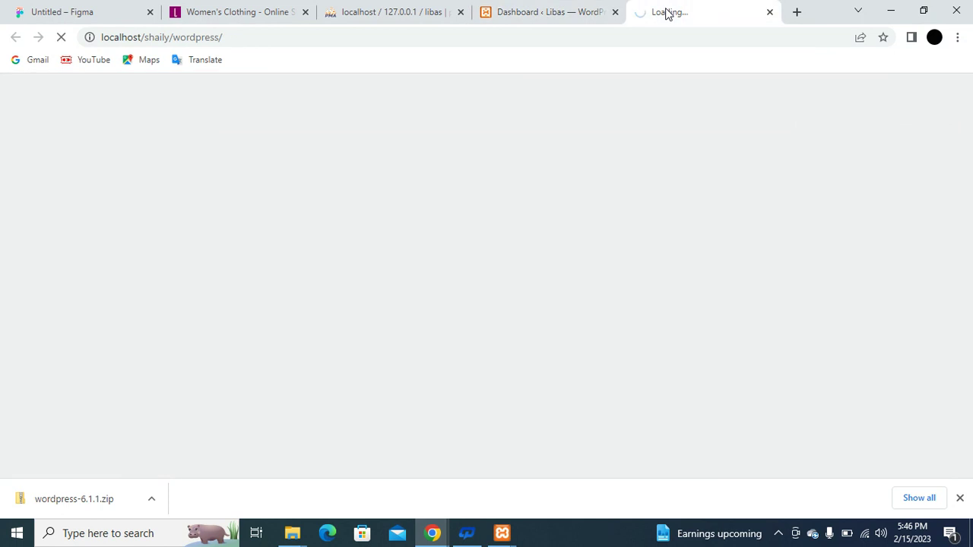
# Append wp-admin/ to the site tab's address to load the admin dashboard.
pyautogui.click(414, 36)
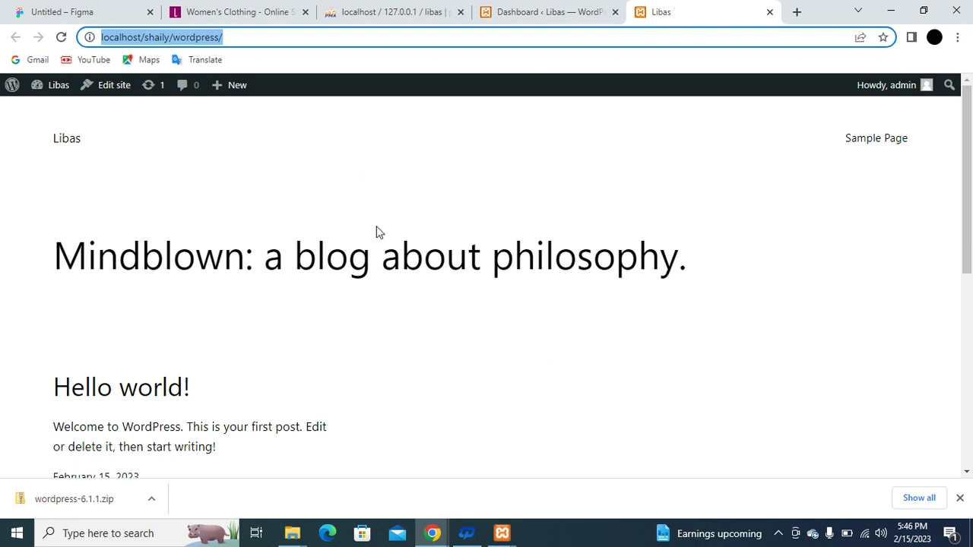
pyautogui.press('End')
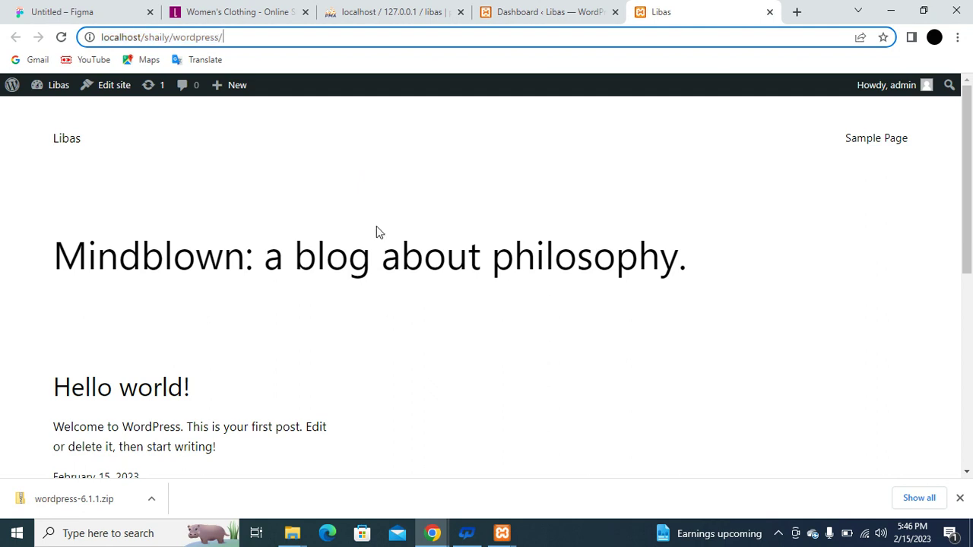
pyautogui.write('wp')
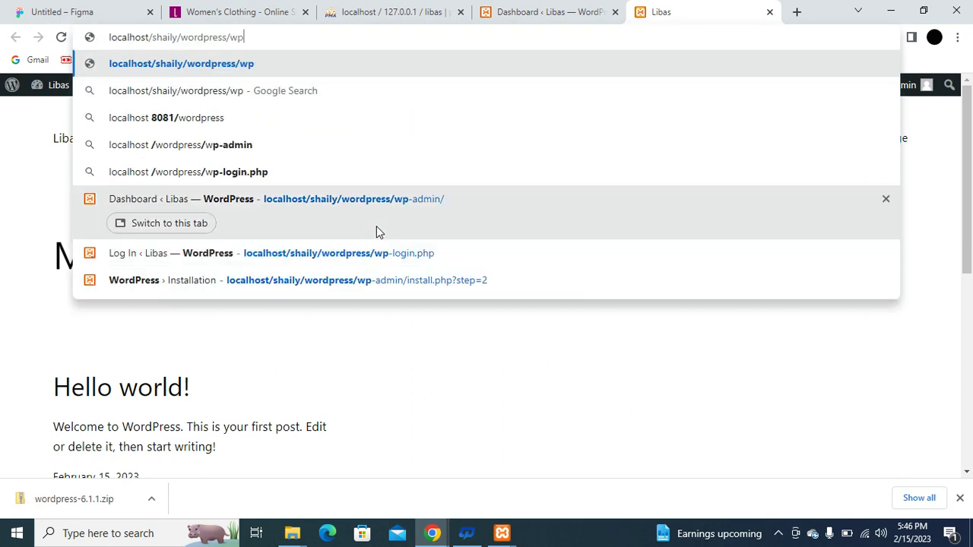
pyautogui.write('-admin/')
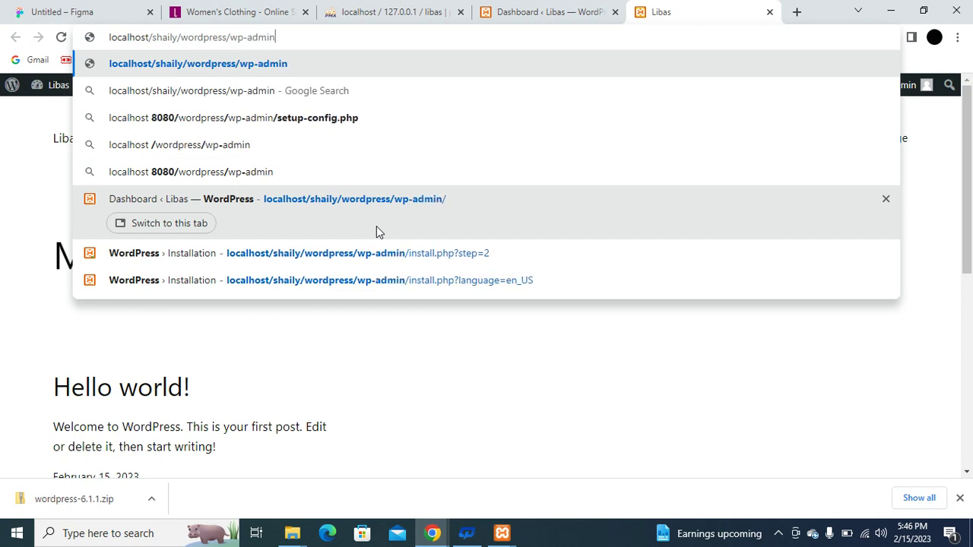
pyautogui.press('Return')
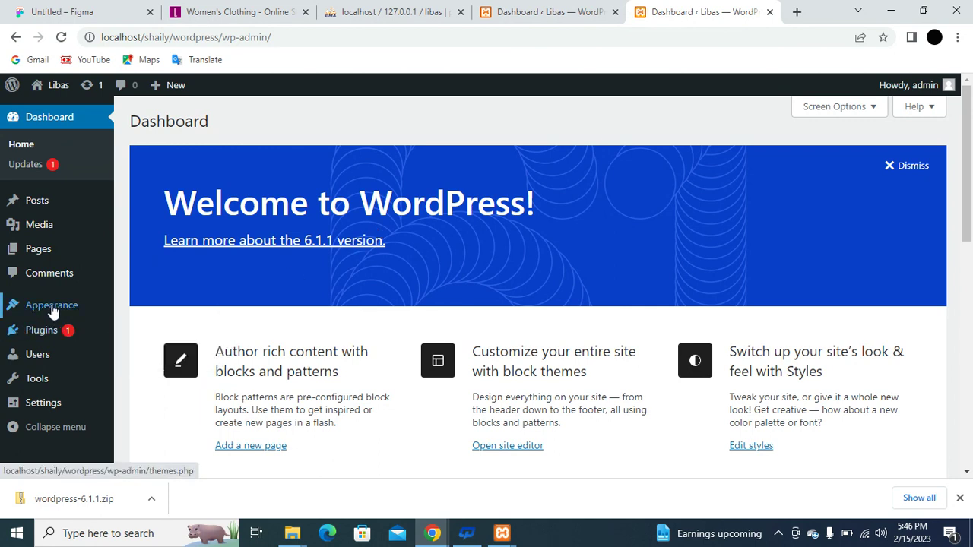
pyautogui.moveTo(53, 312)
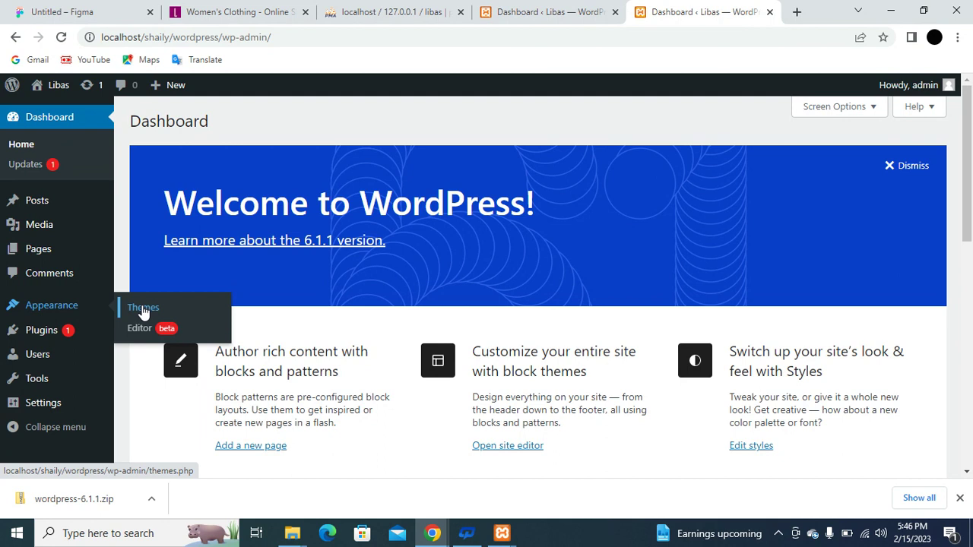
# Open Appearance > Themes, glance at the libas.in reference tab, then return to Themes.
pyautogui.click(144, 312)
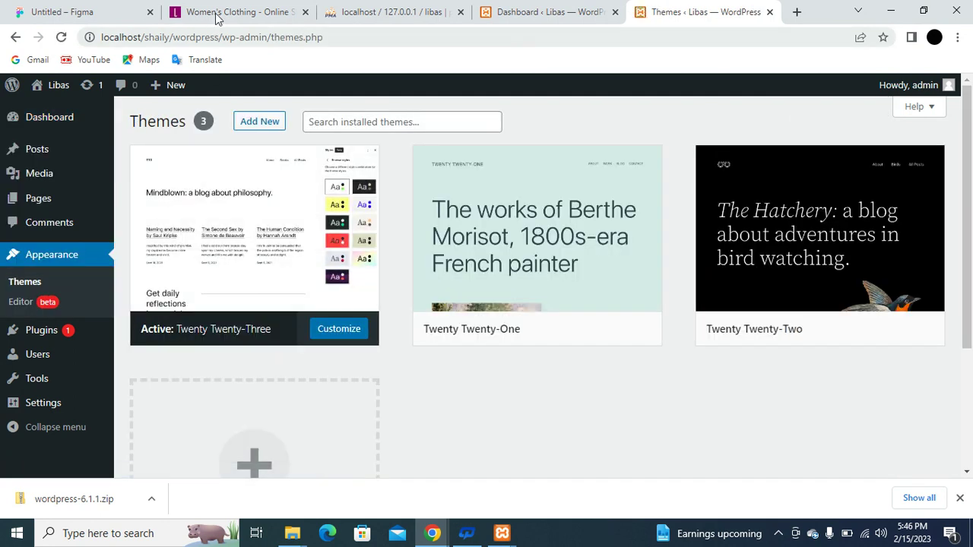
pyautogui.click(217, 13)
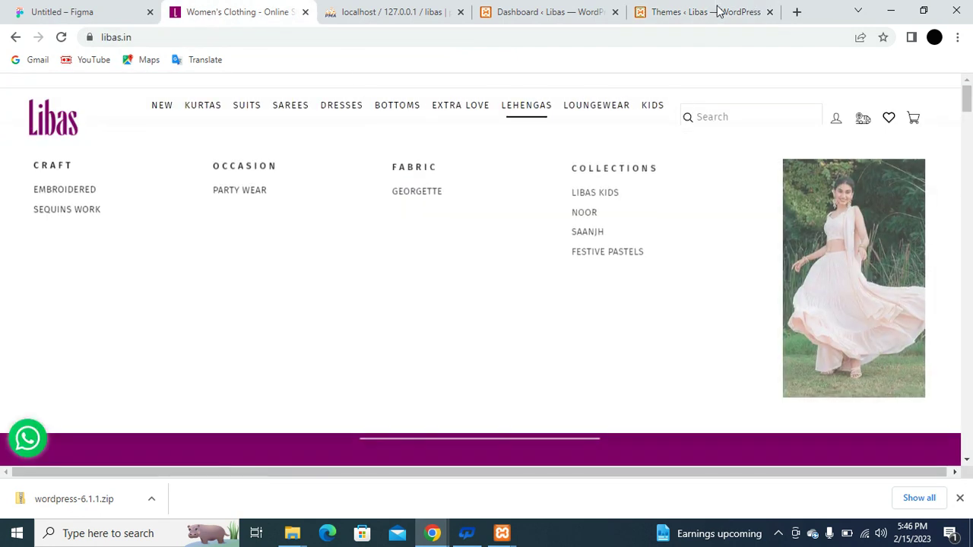
pyautogui.click(707, 13)
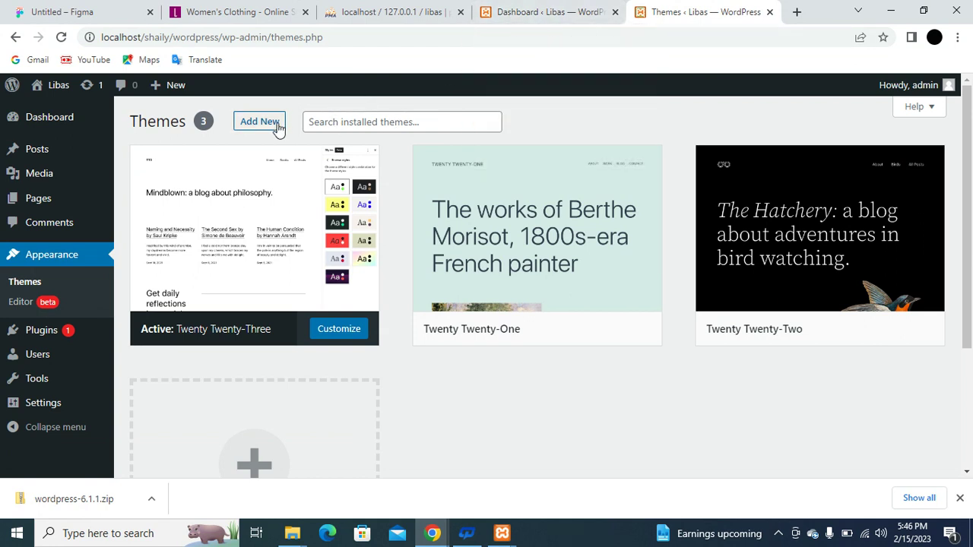
pyautogui.moveTo(730, 233)
pyautogui.moveTo(644, 217)
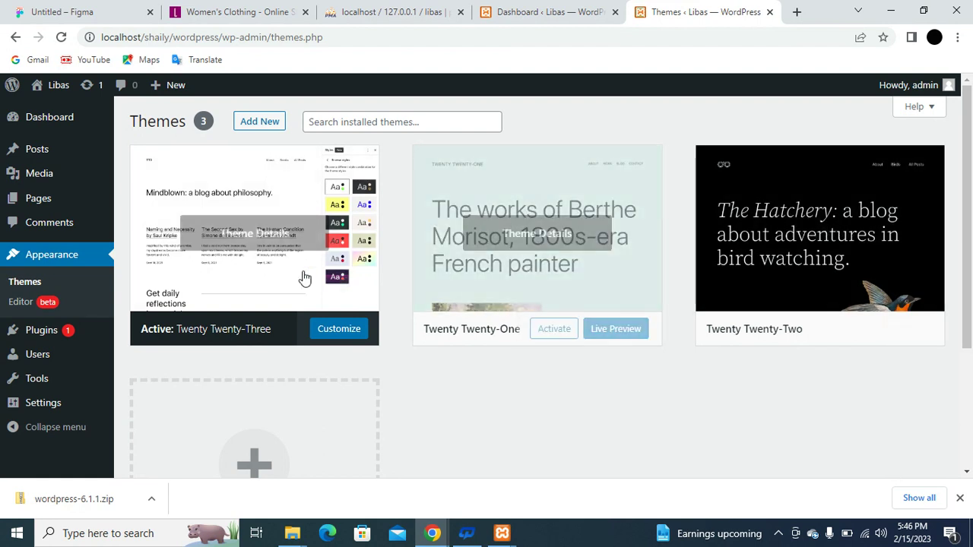
# Open Add New themes and scroll the popular themes catalogue to find OceanWP.
pyautogui.moveTo(193, 198)
pyautogui.click(259, 124)
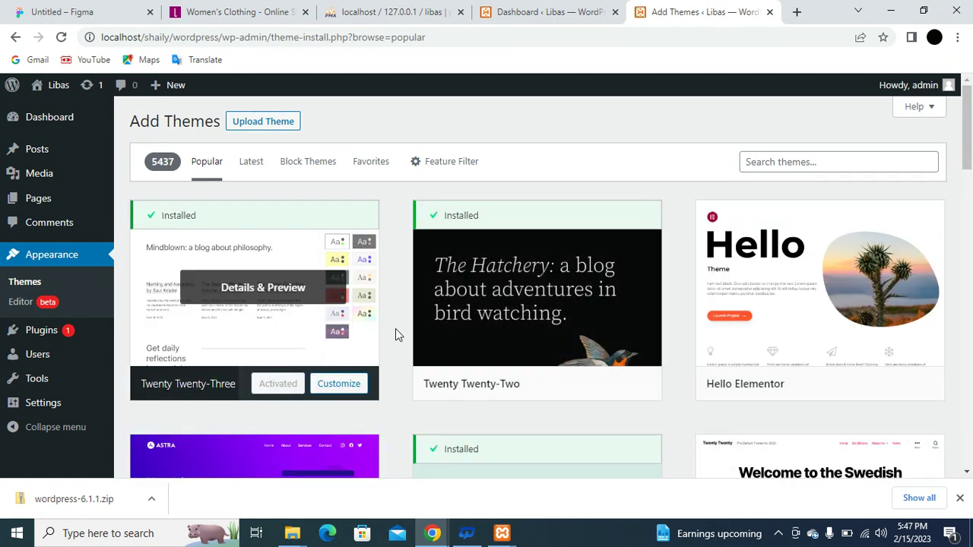
pyautogui.scroll(-1, 444, 350)
pyautogui.scroll(-4, 445, 350)
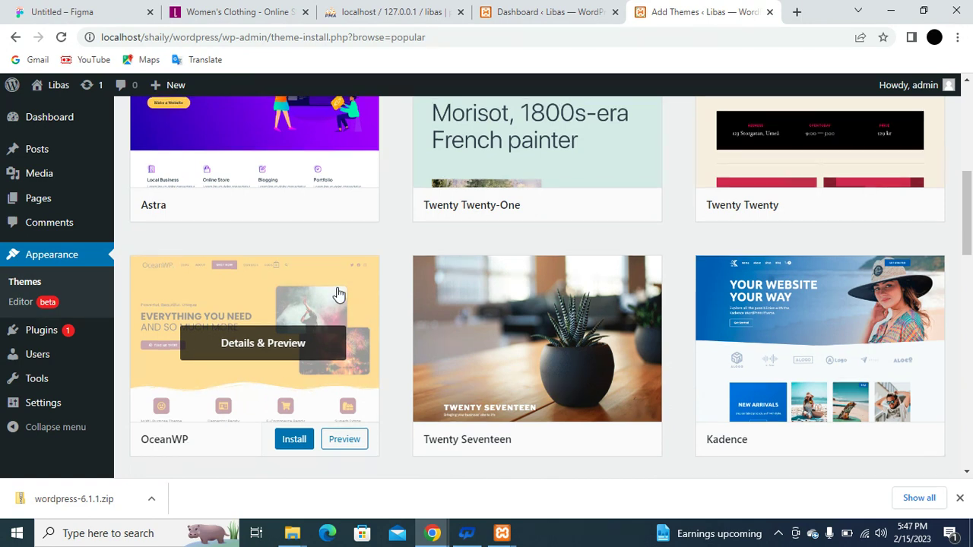
pyautogui.scroll(4, 339, 295)
pyautogui.scroll(-1, 335, 291)
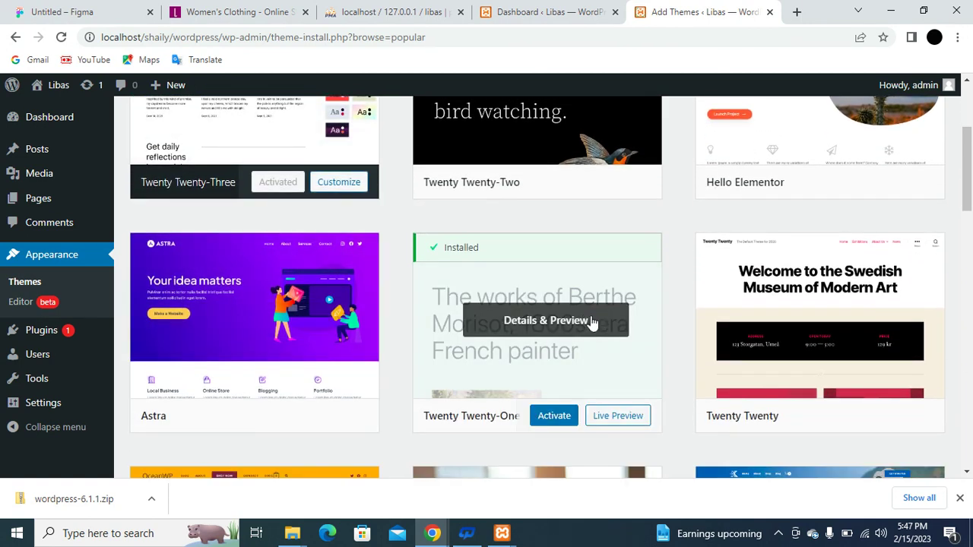
pyautogui.scroll(-3, 323, 354)
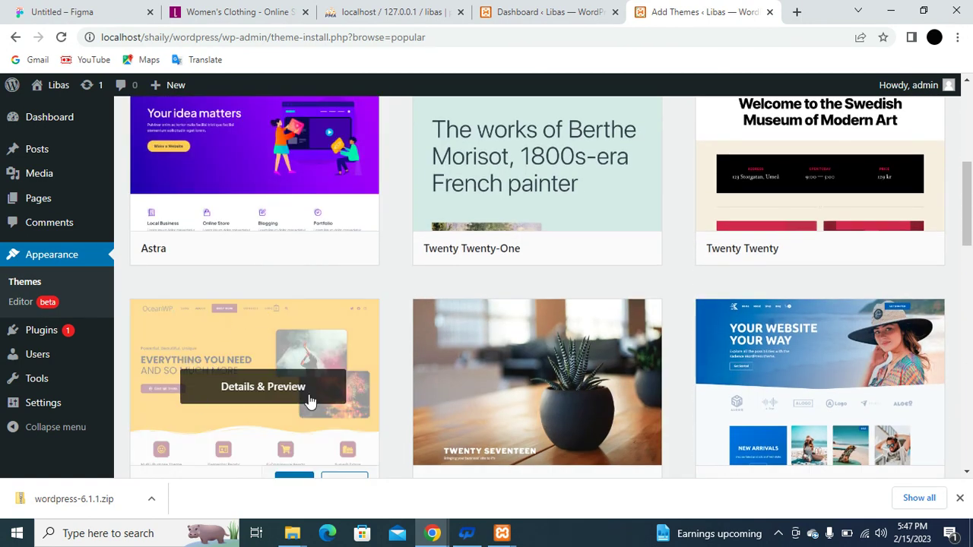
pyautogui.scroll(-1, 310, 400)
pyautogui.scroll(-1, 309, 399)
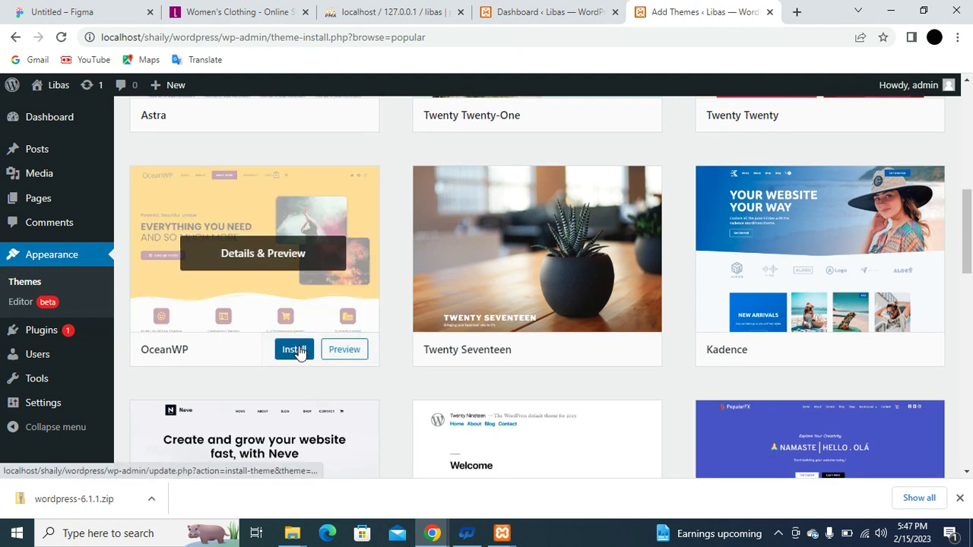
# Install the OceanWP theme and wait while its card shows Installing.
pyautogui.click(295, 350)
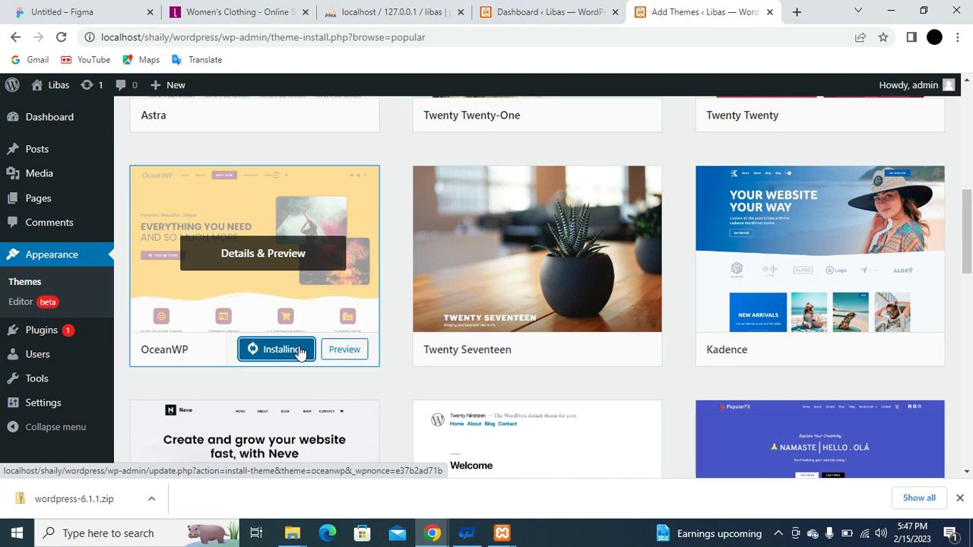
pyautogui.scroll(-3, 301, 352)
pyautogui.scroll(-4, 301, 351)
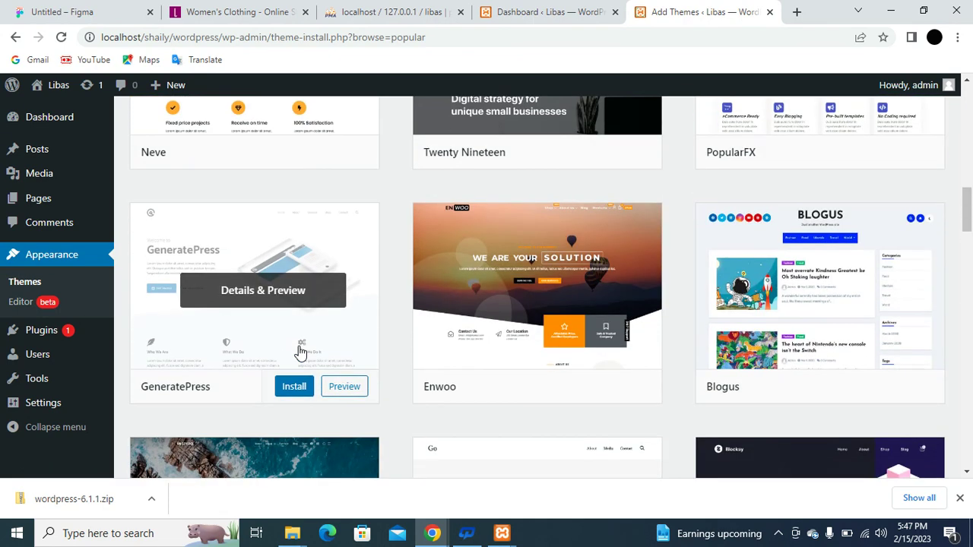
pyautogui.scroll(4, 300, 353)
pyautogui.scroll(2, 301, 351)
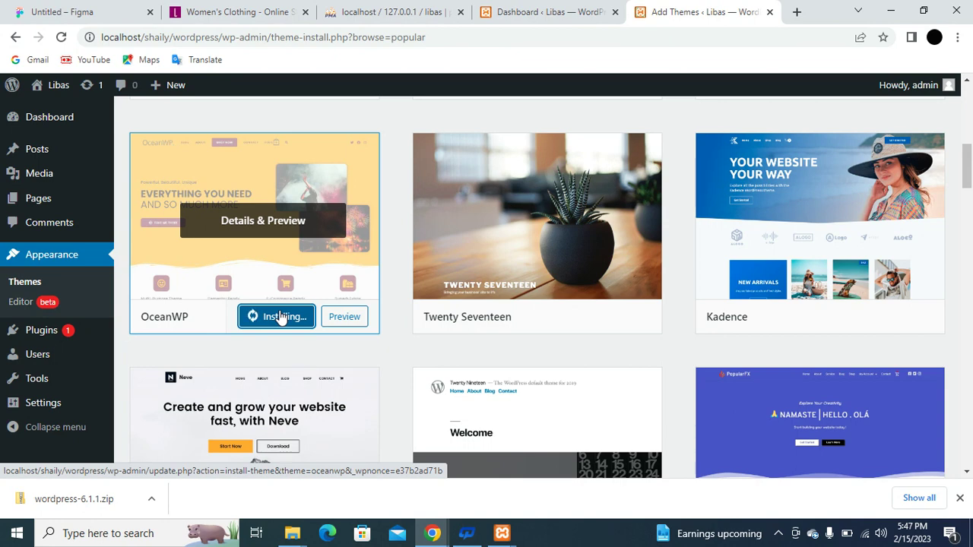
pyautogui.scroll(-4, 439, 296)
pyautogui.scroll(-10, 439, 296)
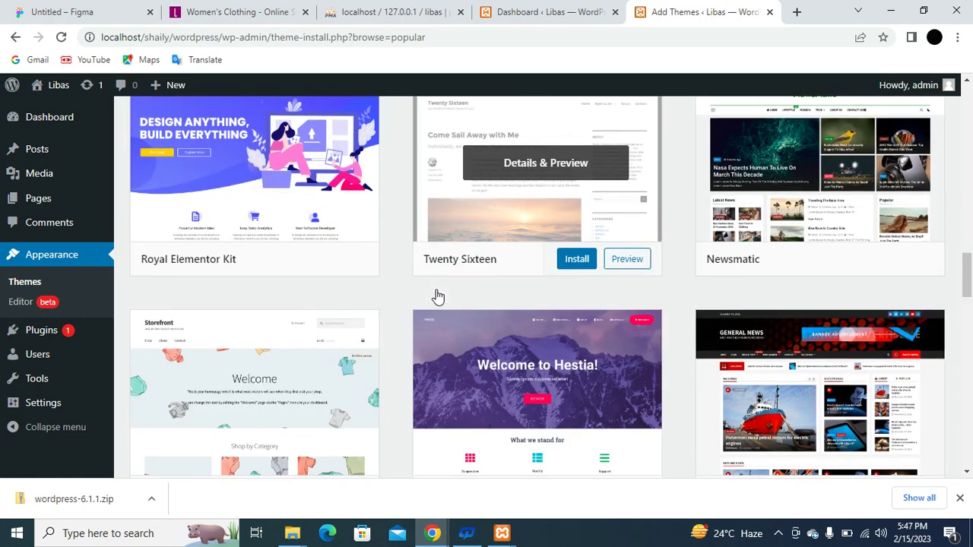
pyautogui.scroll(-2, 438, 295)
pyautogui.scroll(12, 437, 295)
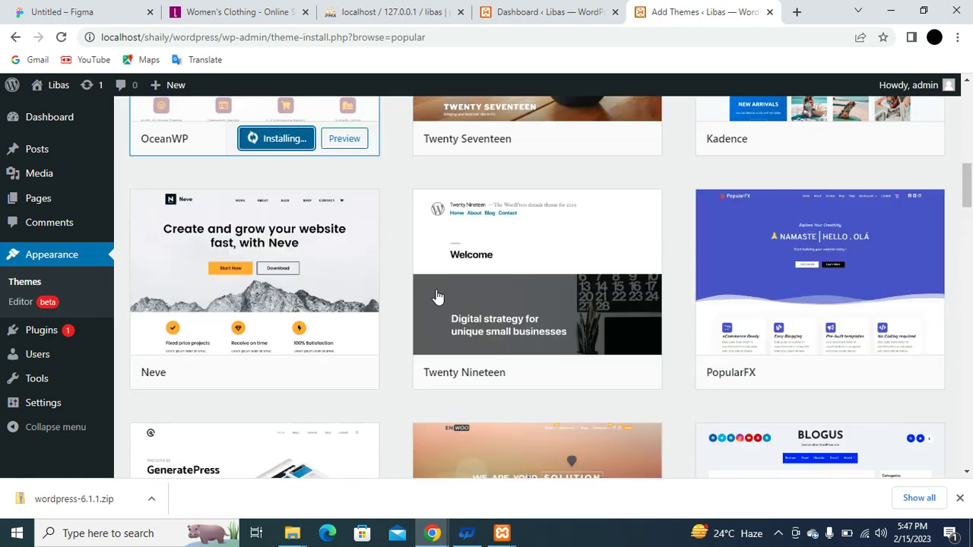
pyautogui.scroll(4, 437, 295)
pyautogui.scroll(-5, 437, 295)
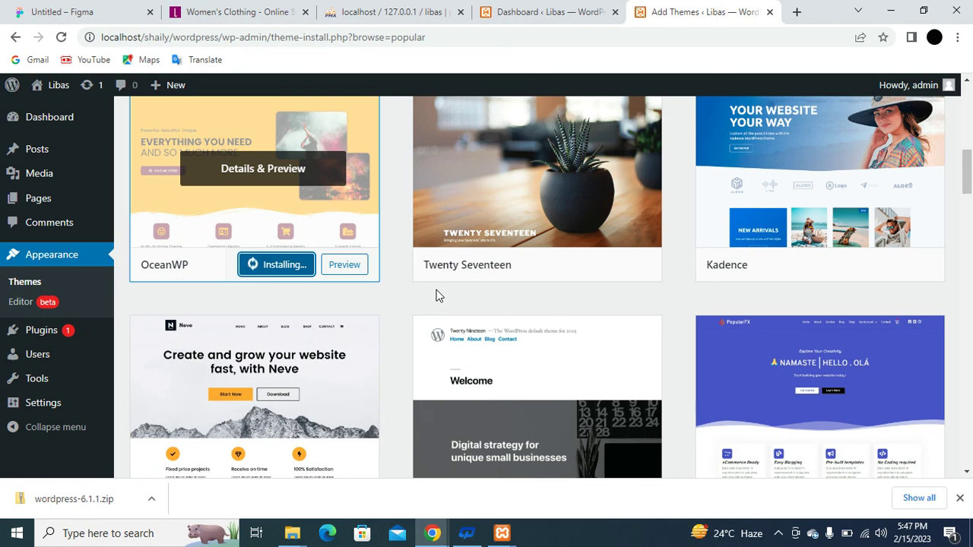
pyautogui.scroll(4, 540, 282)
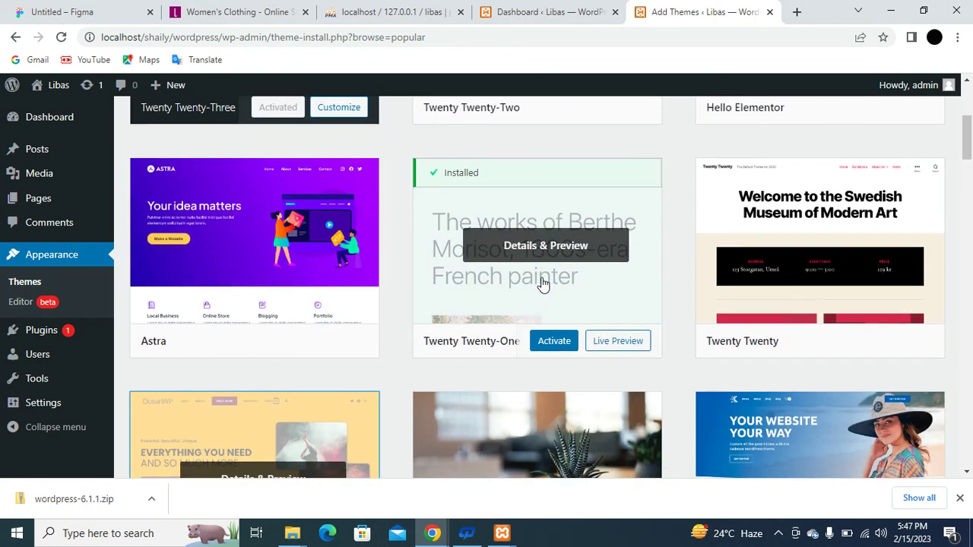
pyautogui.scroll(-4, 541, 282)
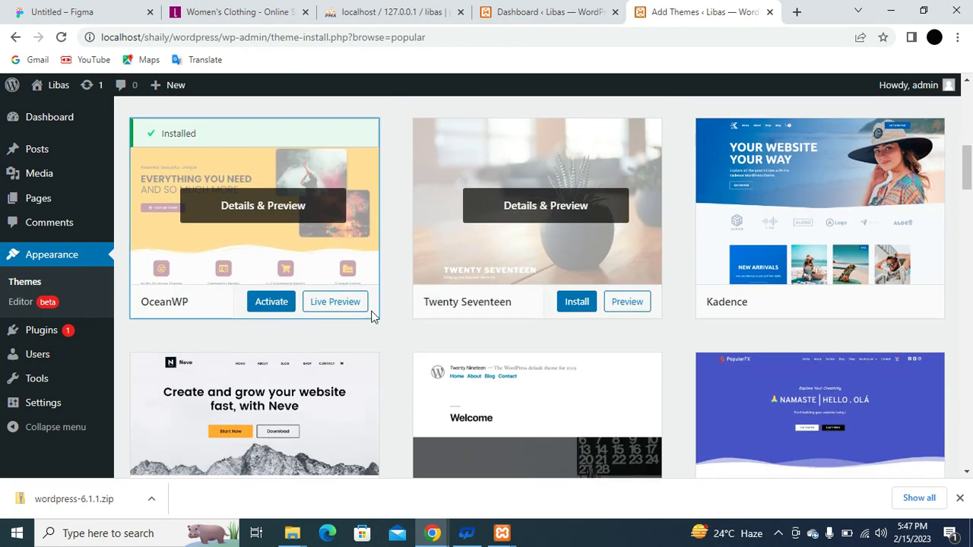
# Activate the newly installed OceanWP theme for the Libas site.
pyautogui.click(271, 303)
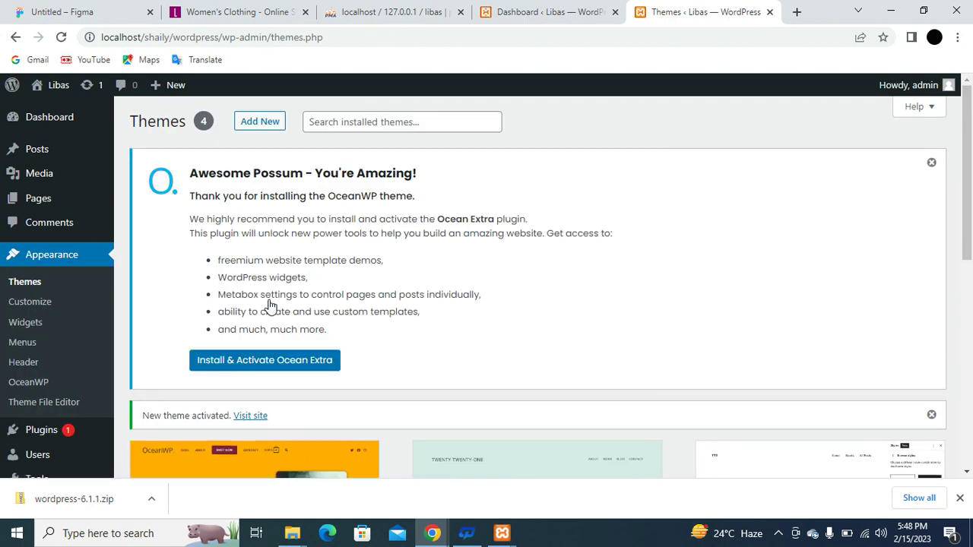
pyautogui.scroll(-5, 354, 321)
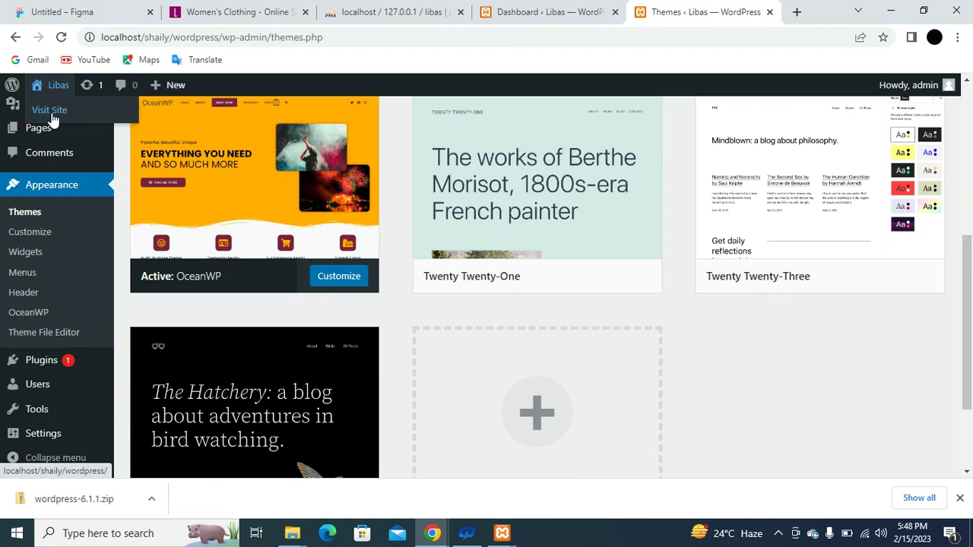
# Visit the live Libas front page, scroll its recent posts, then open the Customizer.
pyautogui.click(51, 114)
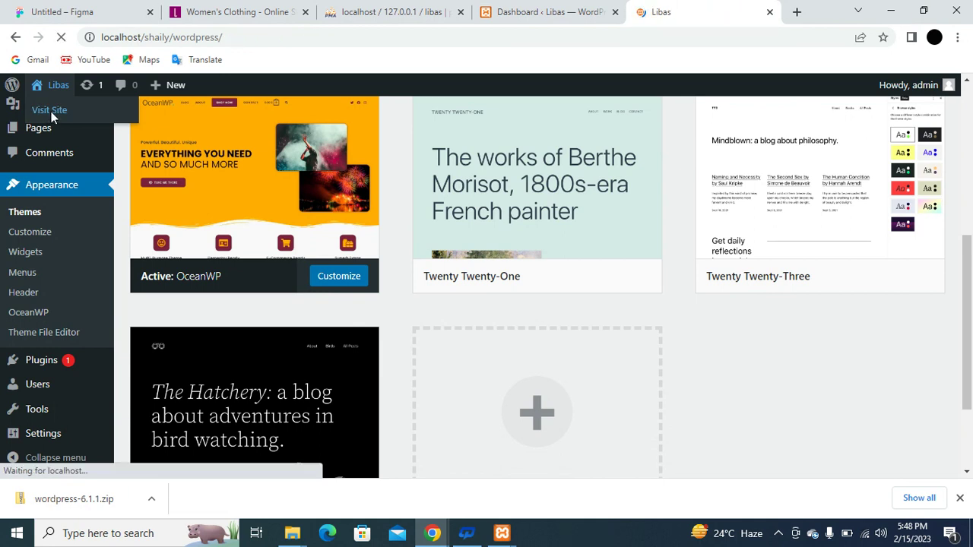
pyautogui.scroll(-3, 375, 189)
pyautogui.scroll(3, 375, 188)
pyautogui.scroll(-3, 375, 188)
pyautogui.scroll(3, 375, 189)
pyautogui.scroll(1, 375, 191)
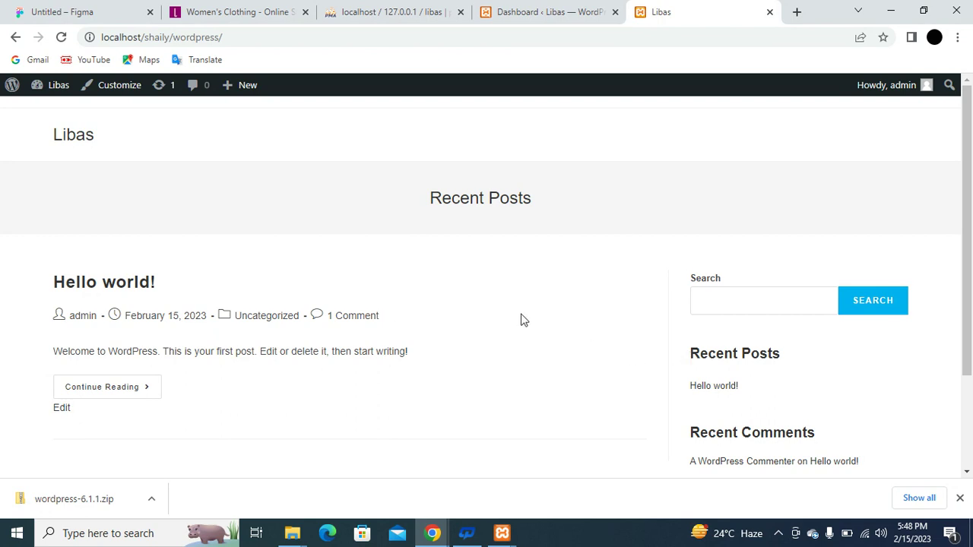
pyautogui.click(118, 90)
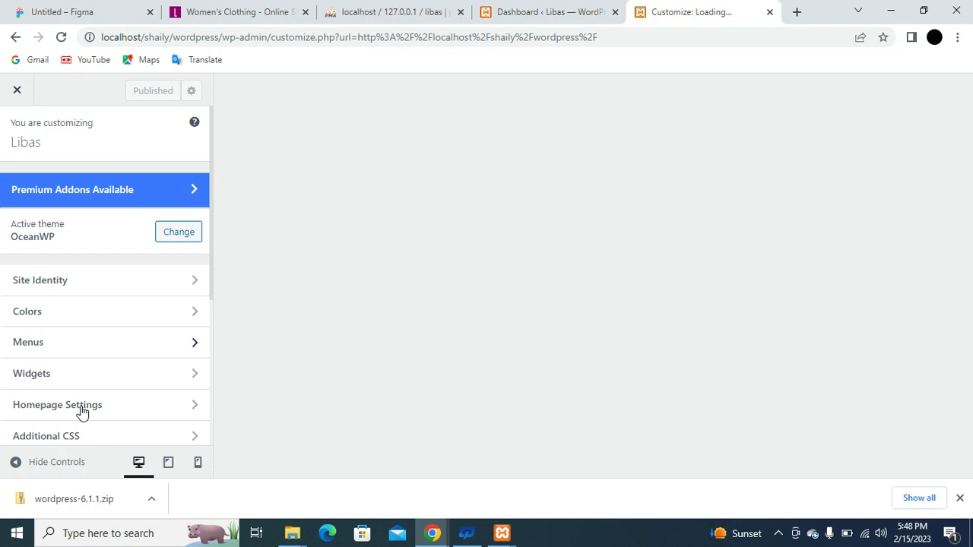
# Set the homepage to a static page using a newly created page named 'home', and publish.
pyautogui.scroll(-2, 99, 406)
pyautogui.scroll(2, 99, 406)
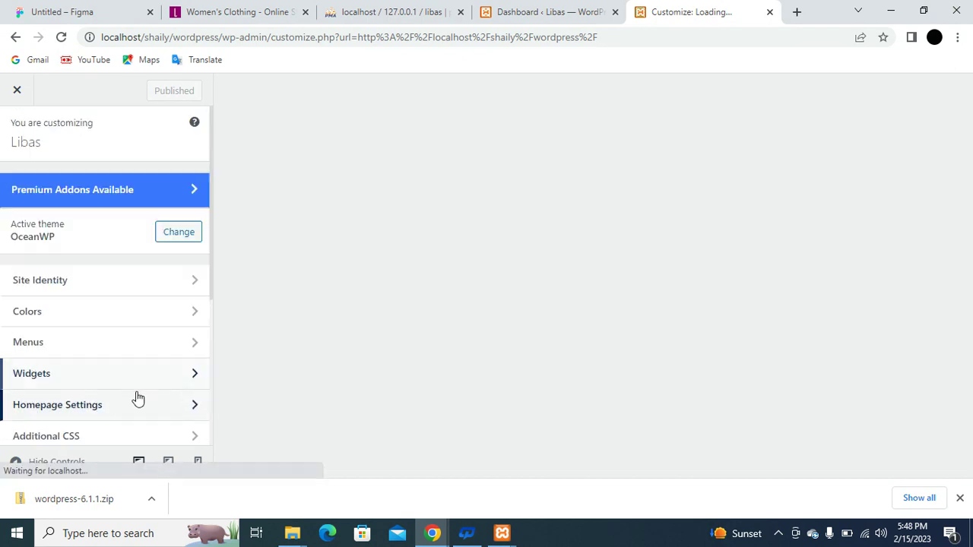
pyautogui.click(83, 406)
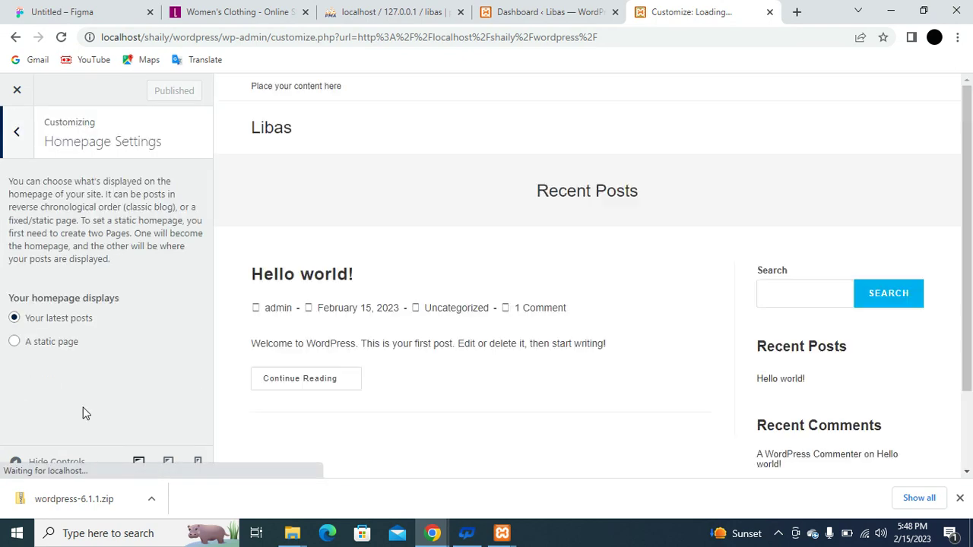
pyautogui.click(14, 343)
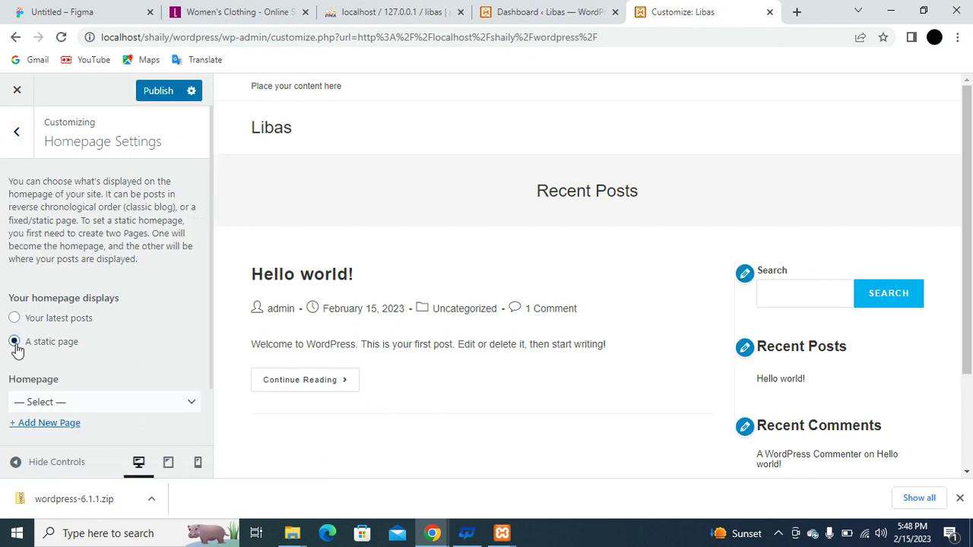
pyautogui.click(58, 424)
pyautogui.write('home')
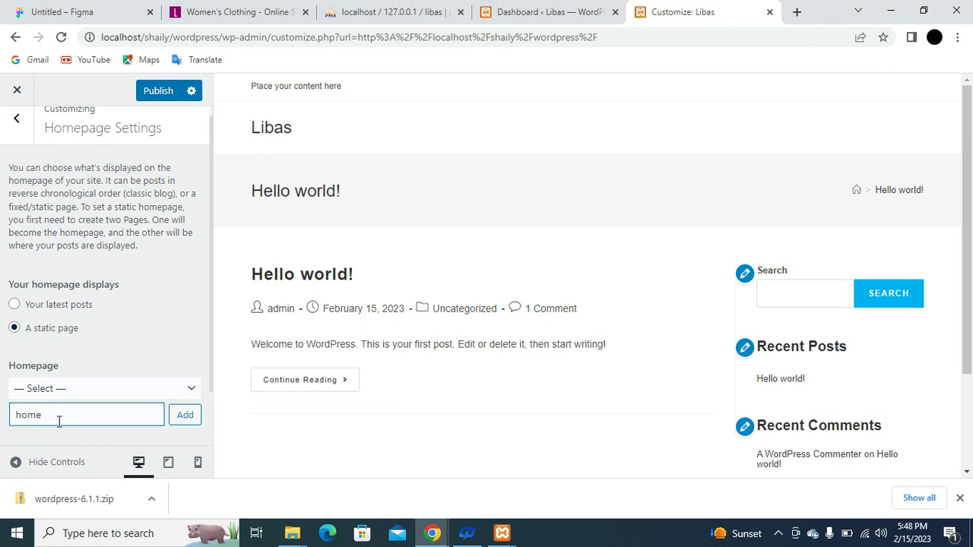
pyautogui.click(180, 420)
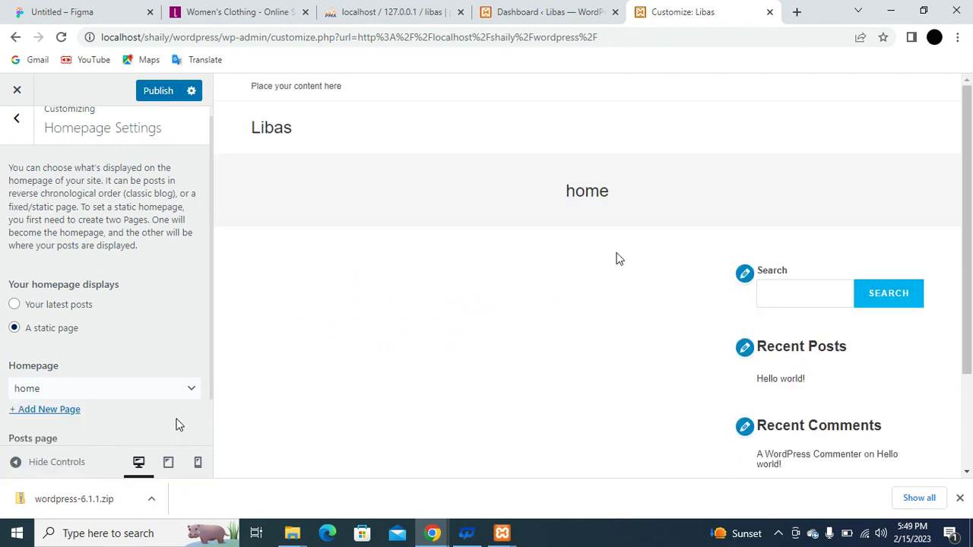
pyautogui.scroll(-3, 503, 337)
pyautogui.scroll(3, 503, 337)
pyautogui.click(163, 93)
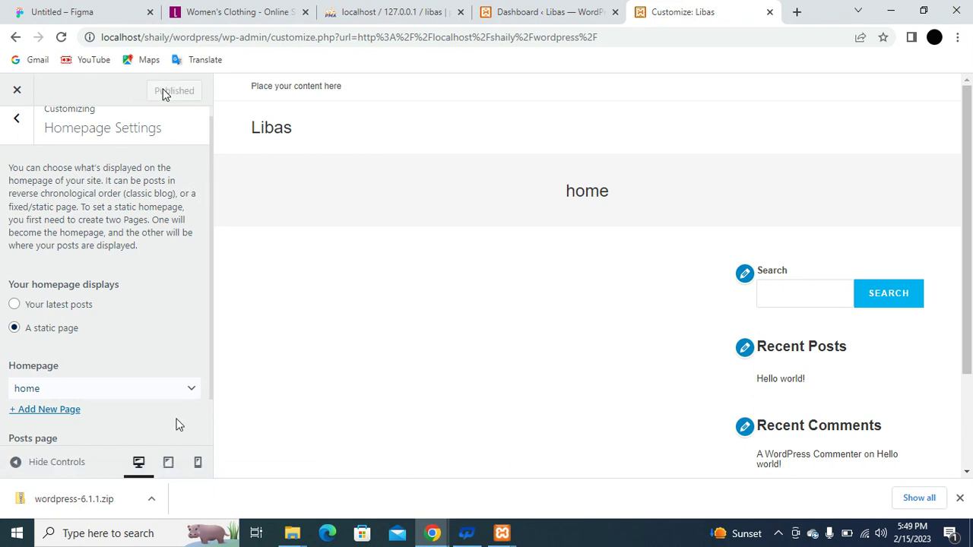
# Check the live Libas site now opens on the home page, then reopen the Customizer.
pyautogui.click(17, 91)
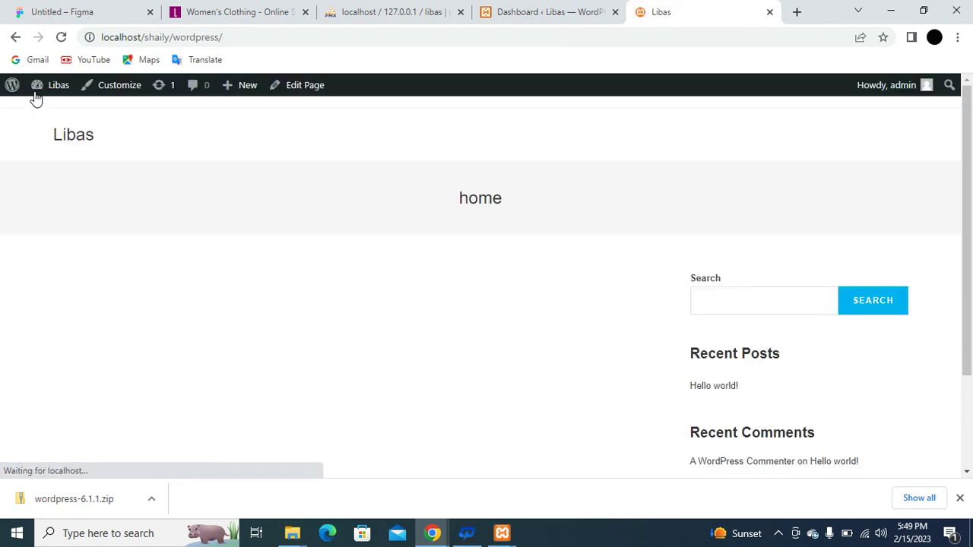
pyautogui.moveTo(63, 101)
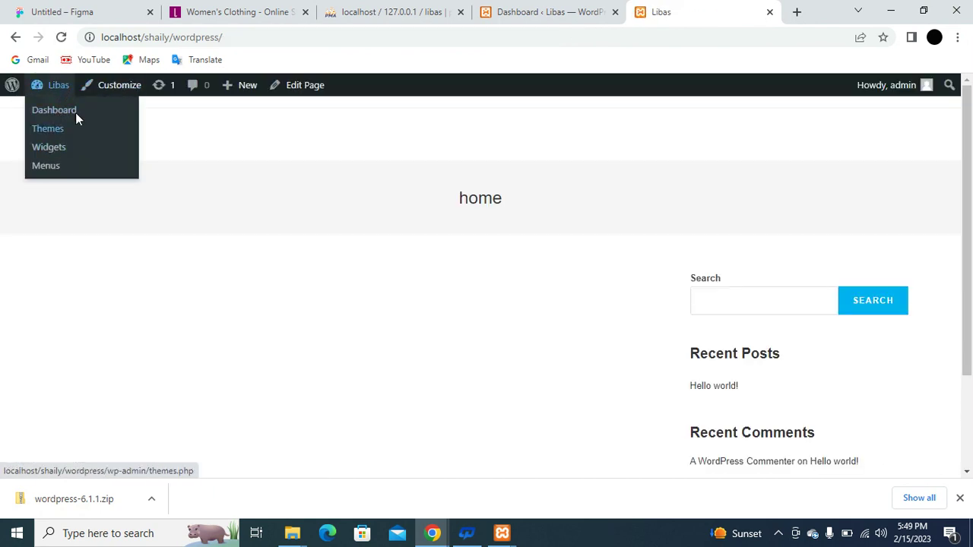
pyautogui.scroll(-2, 382, 252)
pyautogui.scroll(2, 382, 252)
pyautogui.scroll(-2, 382, 251)
pyautogui.scroll(2, 382, 252)
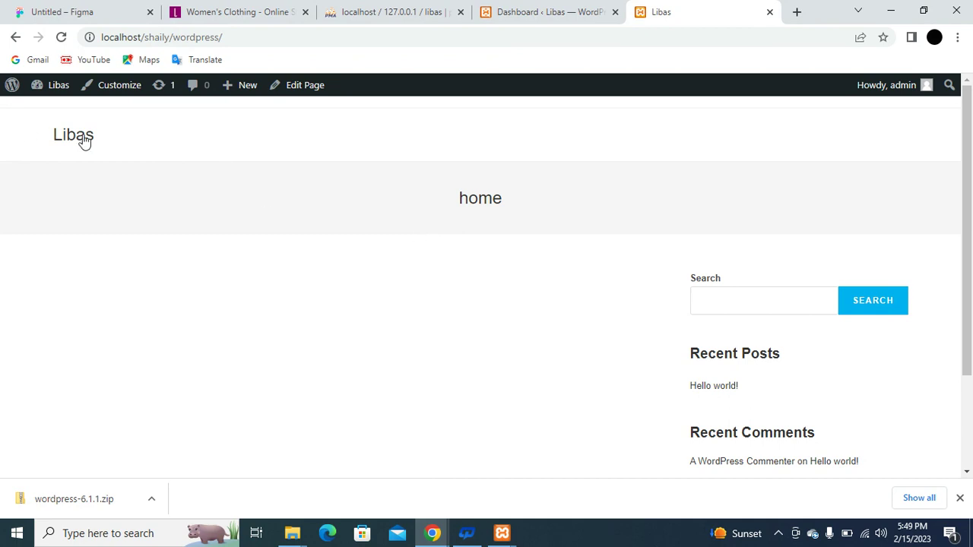
pyautogui.click(113, 89)
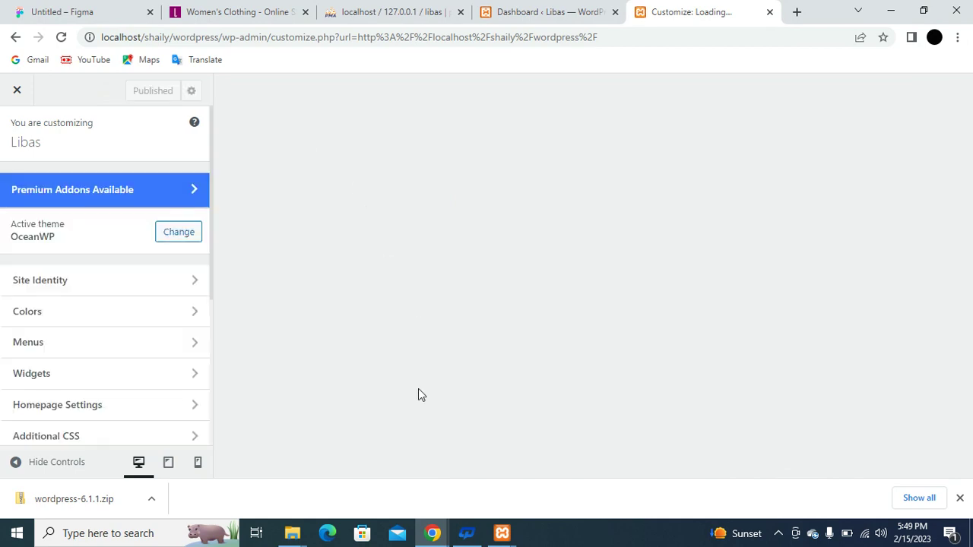
# Set General Options > Page Title style to Hidden, publish it, and close the Customizer.
pyautogui.moveTo(433, 533)
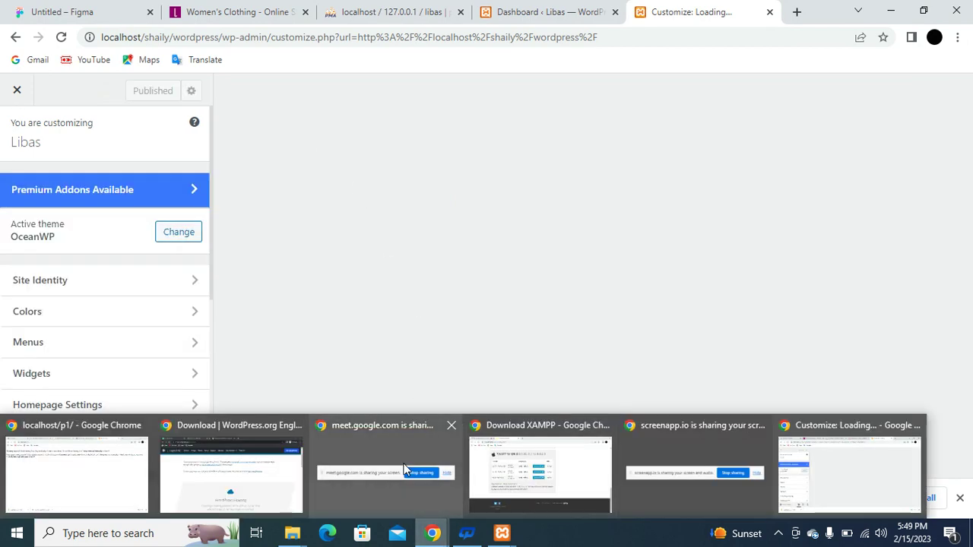
pyautogui.moveTo(384, 457)
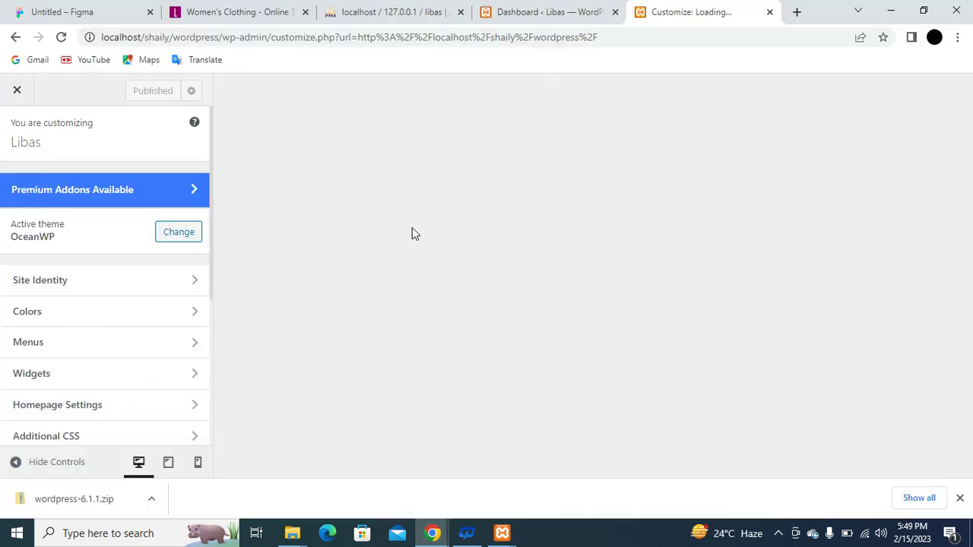
pyautogui.scroll(-2, 117, 257)
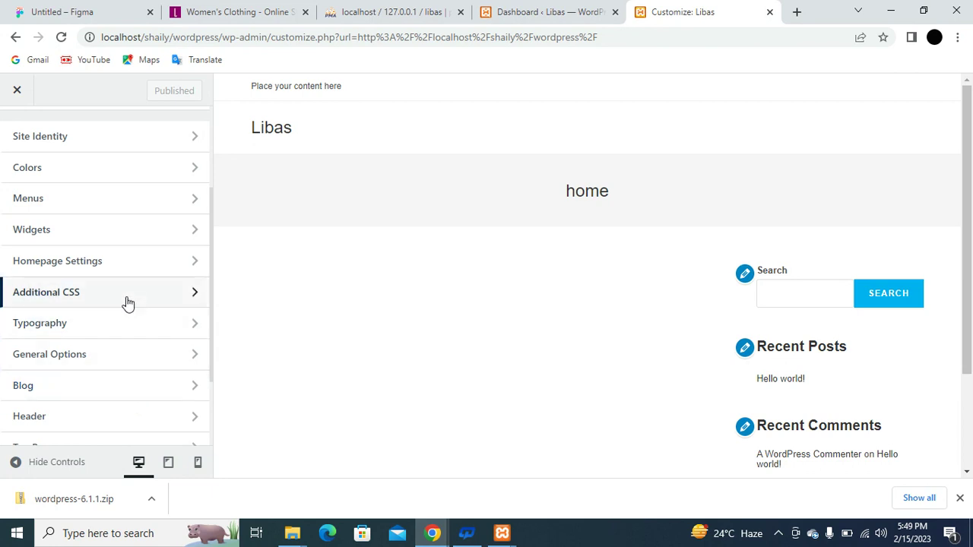
pyautogui.click(134, 362)
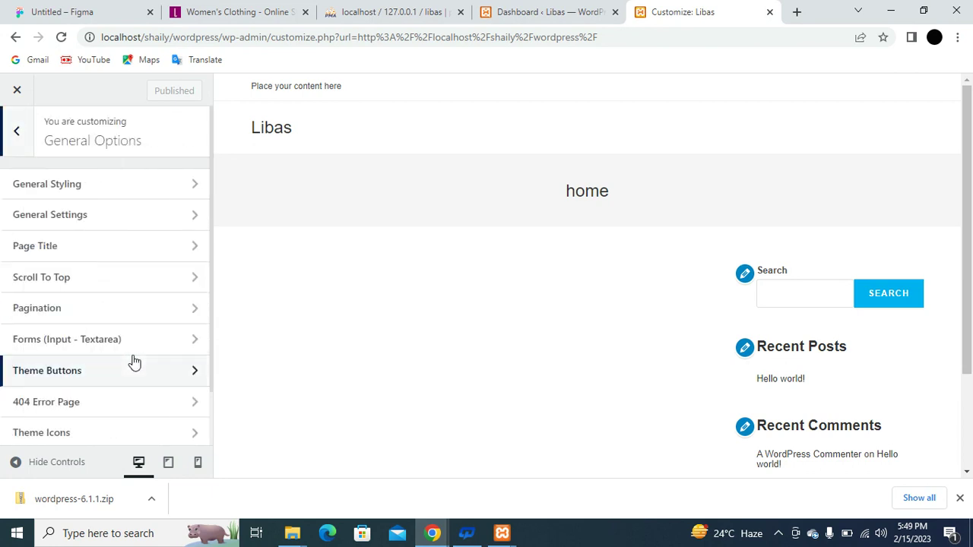
pyautogui.click(85, 247)
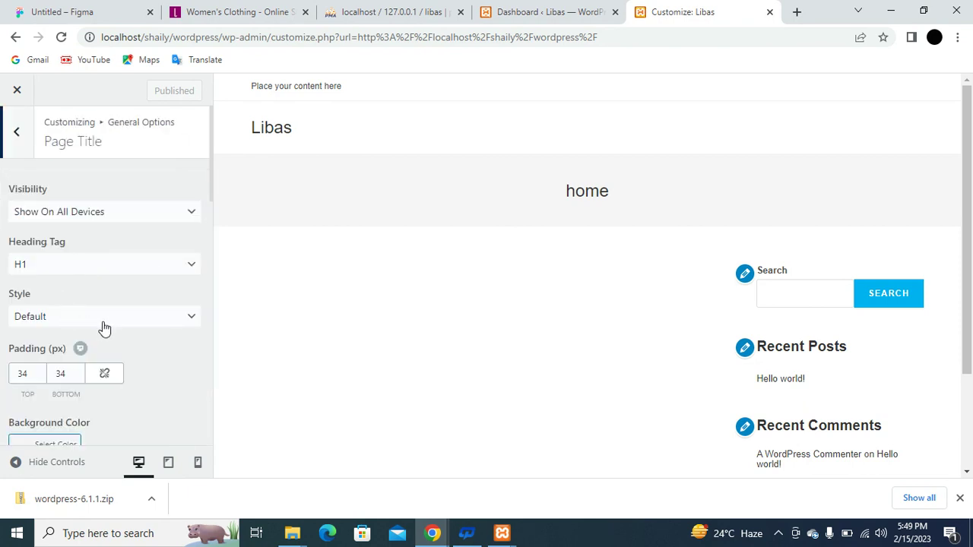
pyautogui.click(86, 320)
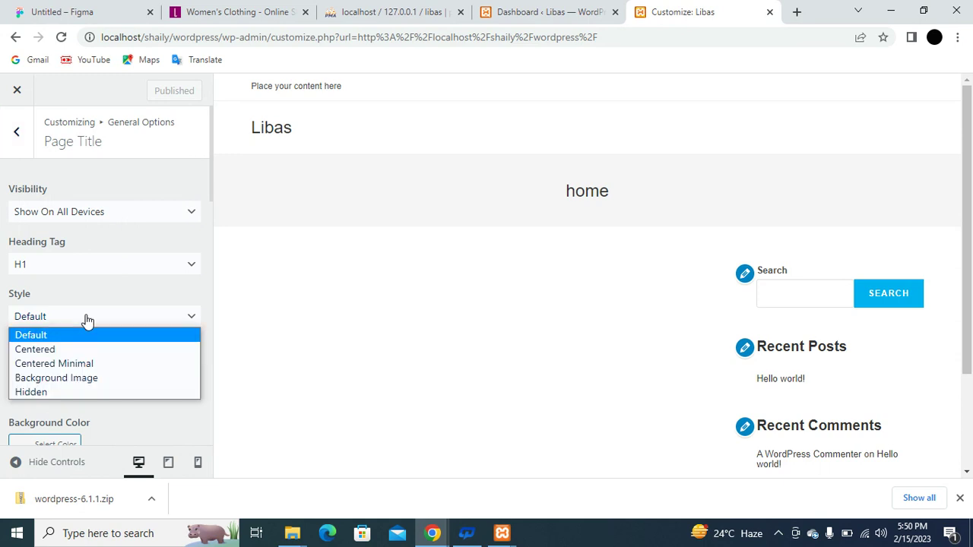
pyautogui.click(72, 391)
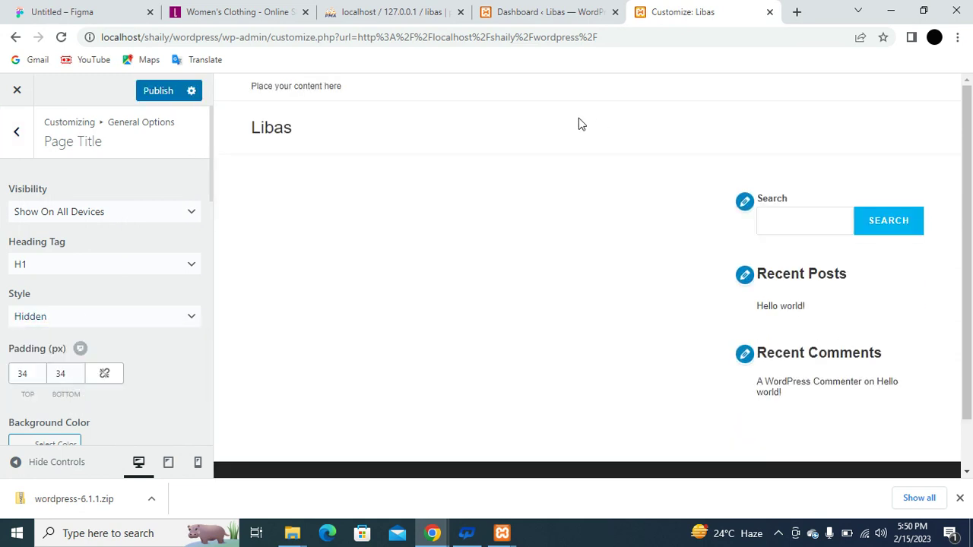
pyautogui.click(159, 91)
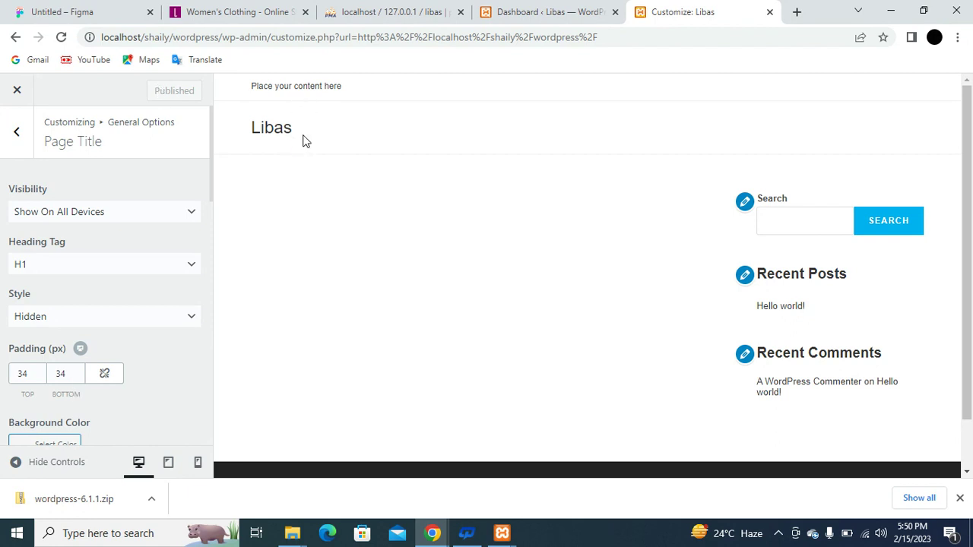
pyautogui.scroll(-2, 361, 362)
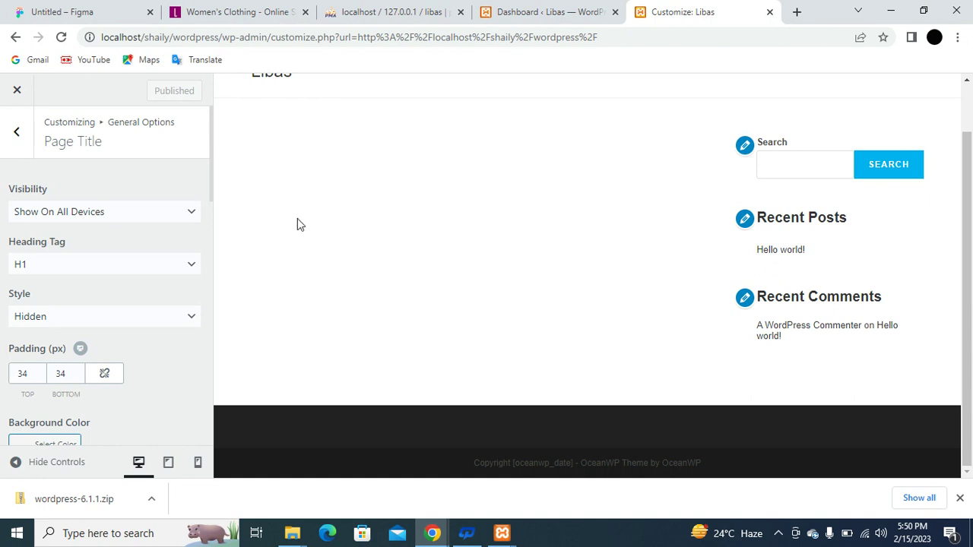
pyautogui.click(17, 92)
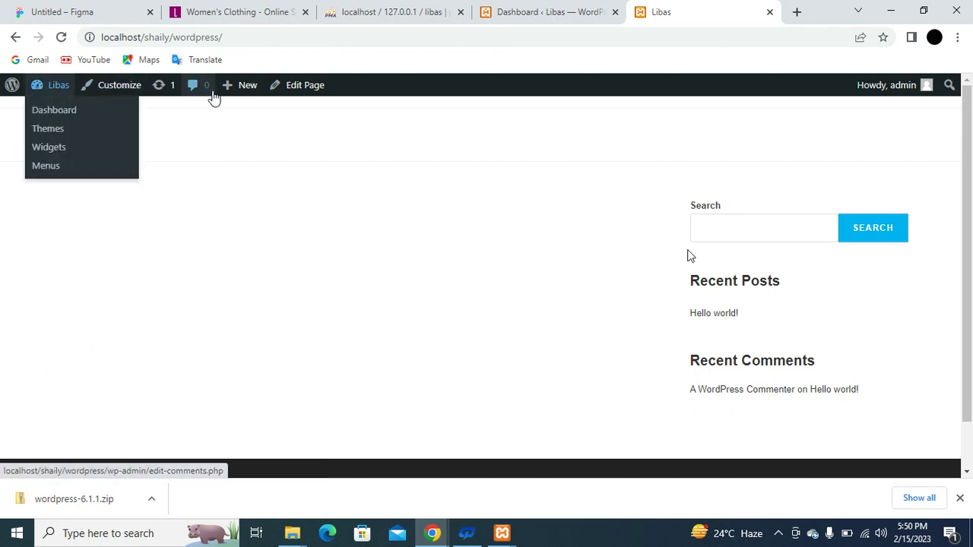
# Open the home page in the block editor and review its template options, keeping Default template.
pyautogui.click(305, 89)
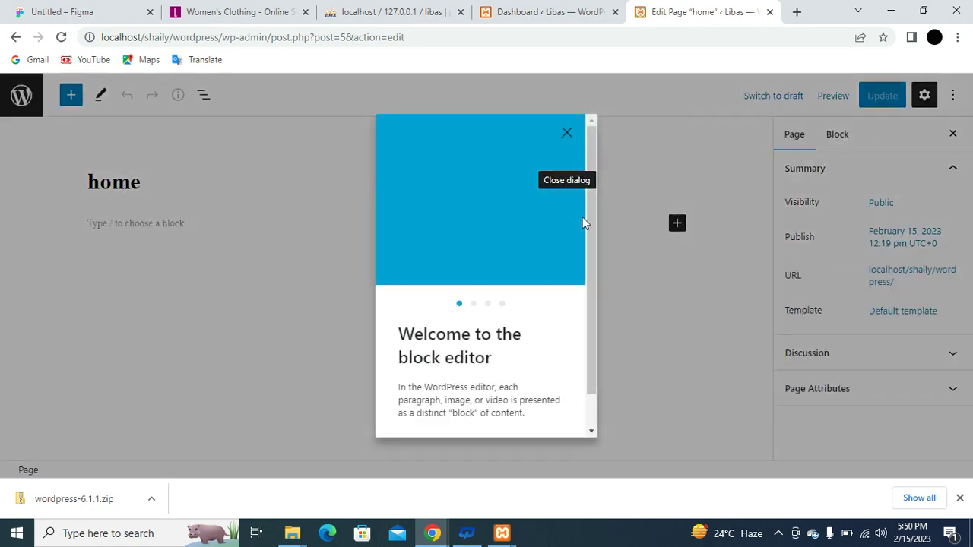
pyautogui.click(569, 135)
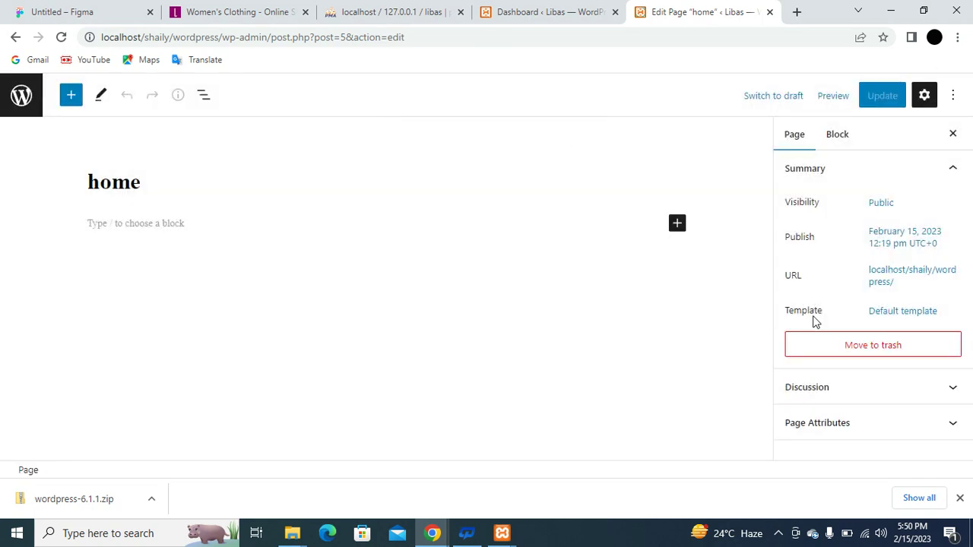
pyautogui.click(921, 323)
pyautogui.click(905, 426)
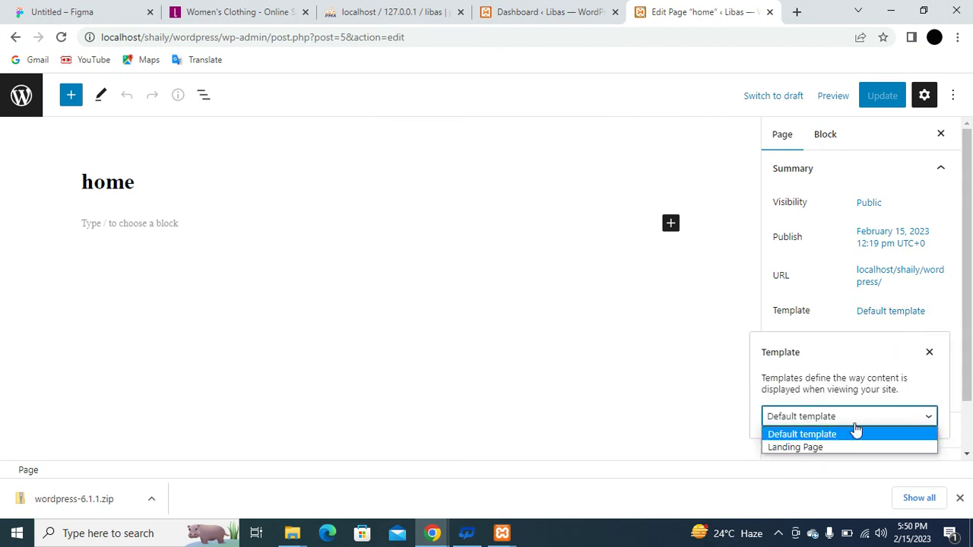
pyautogui.click(808, 376)
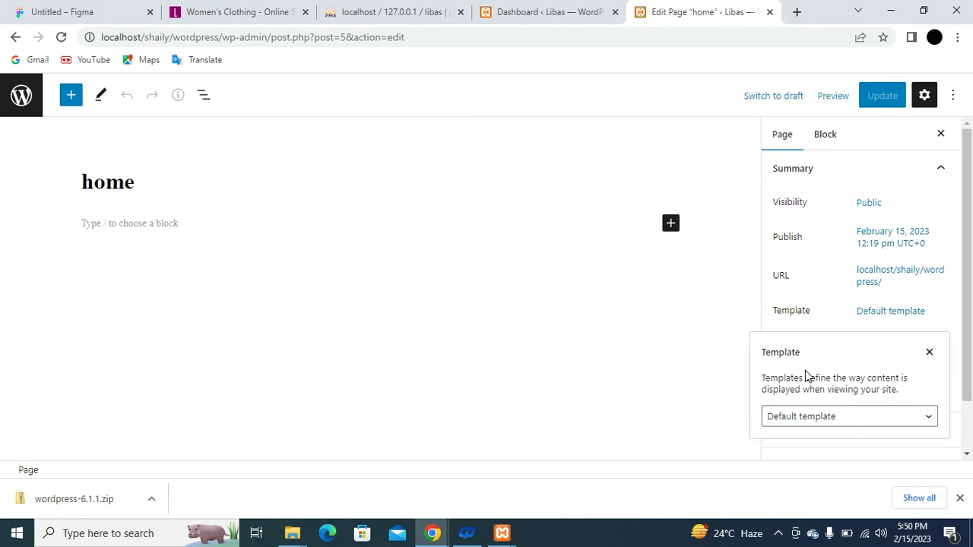
pyautogui.click(17, 103)
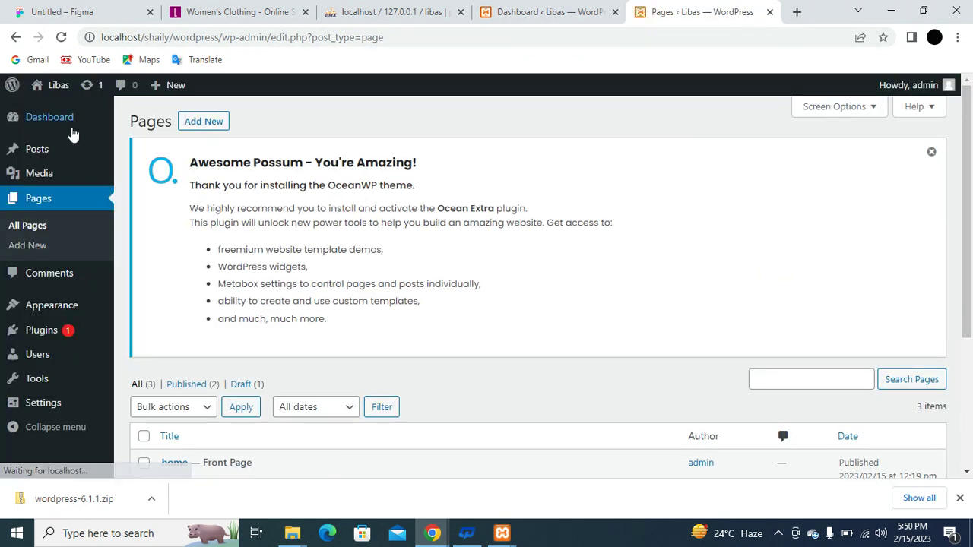
# Go to Plugins > Add New and search the directory for Elementor plugins.
pyautogui.moveTo(40, 315)
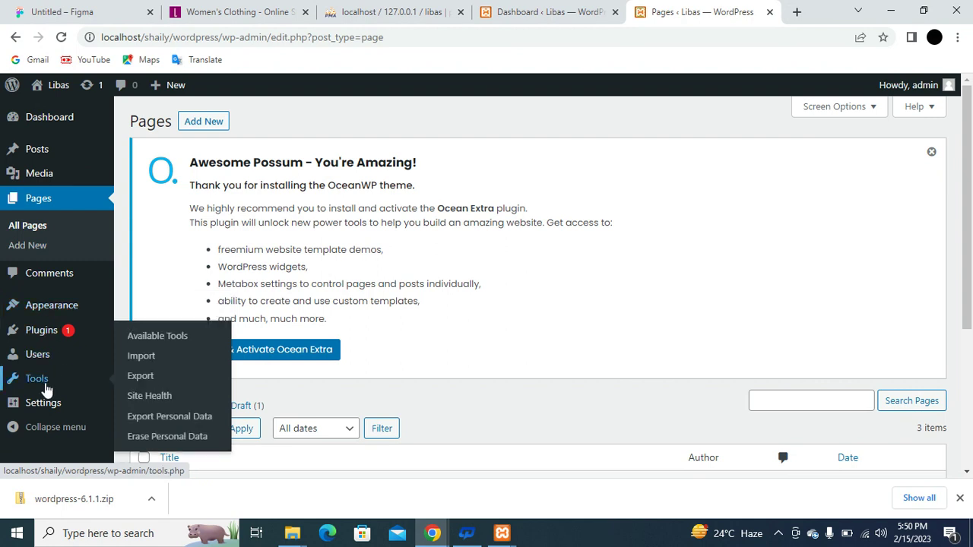
pyautogui.scroll(-1, 40, 380)
pyautogui.moveTo(45, 333)
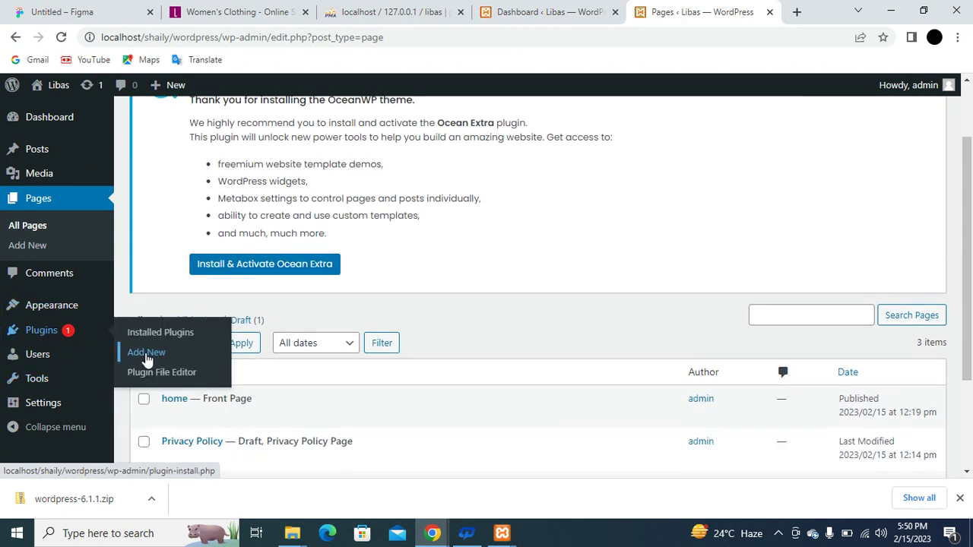
pyautogui.click(148, 359)
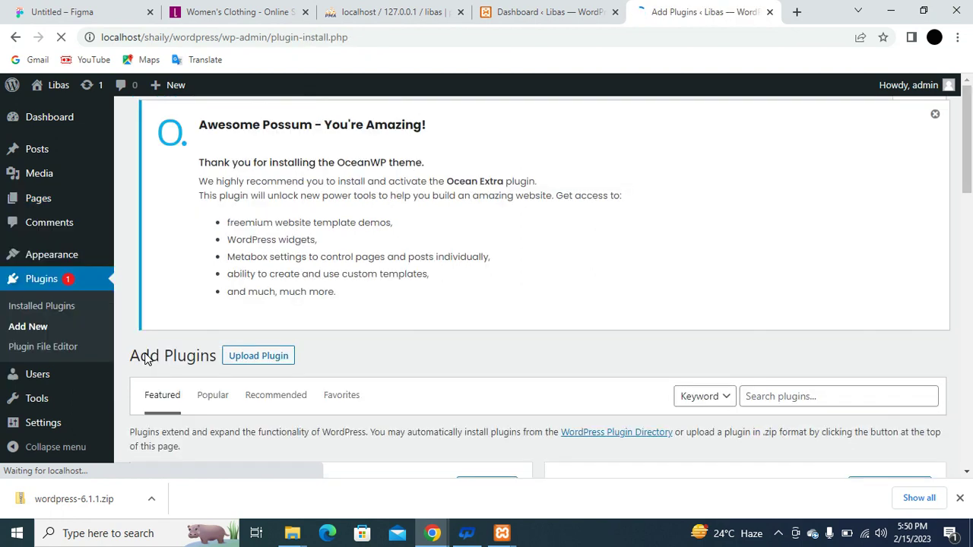
pyautogui.scroll(-3, 966, 174)
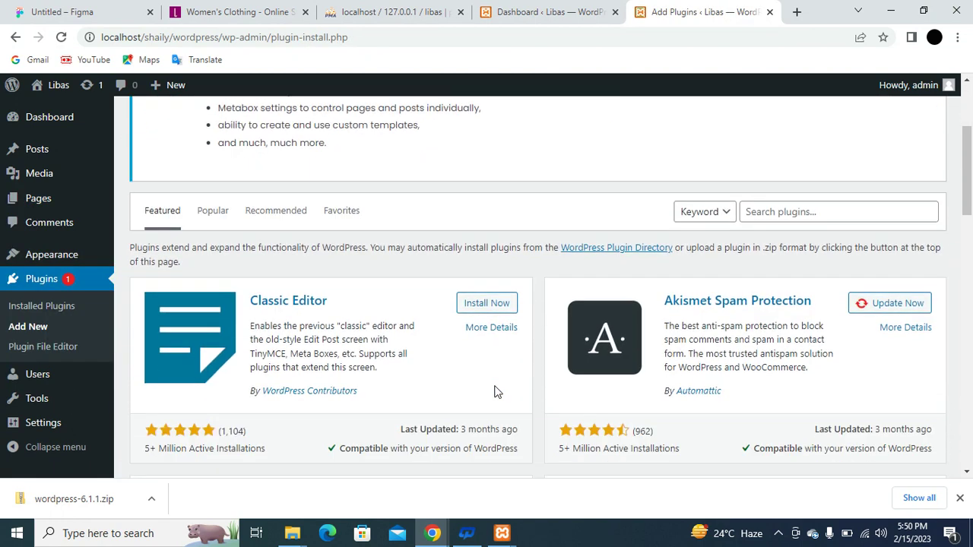
pyautogui.click(820, 179)
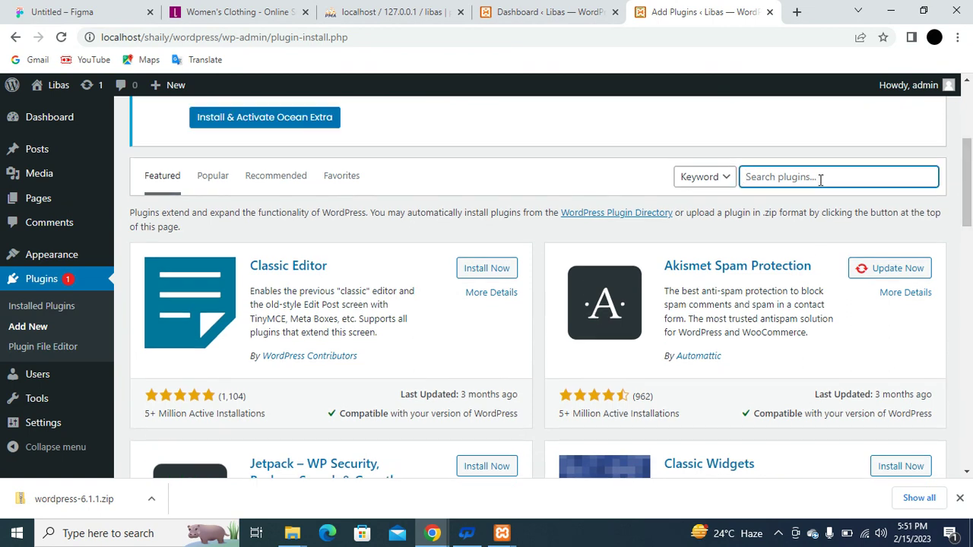
pyautogui.write('ocean wp')
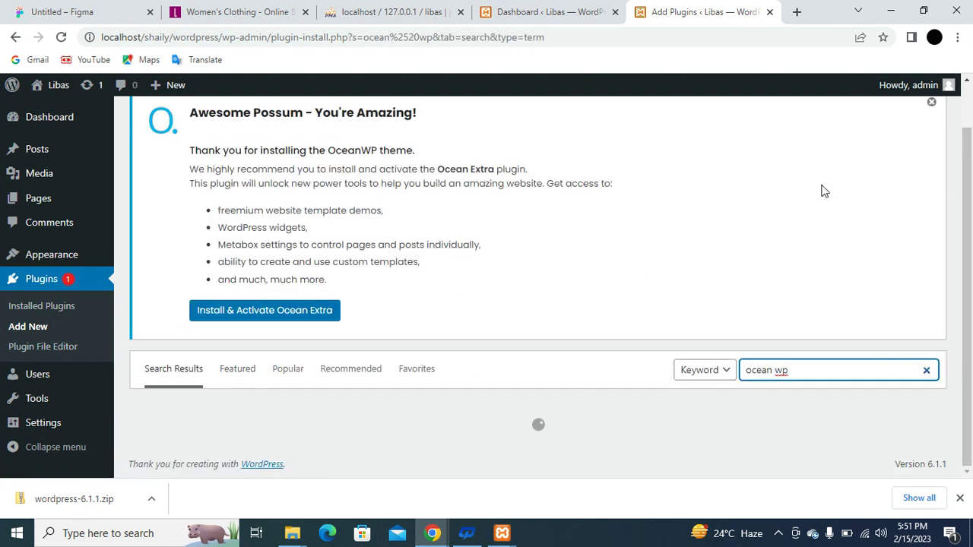
pyautogui.press('BackSpace')
pyautogui.press('BackSpace')
pyautogui.press('BackSpace')
pyautogui.press('BackSpace')
pyautogui.press('BackSpace')
pyautogui.press('BackSpace')
pyautogui.press('BackSpace')
pyautogui.press('BackSpace')
pyautogui.write('elementor')
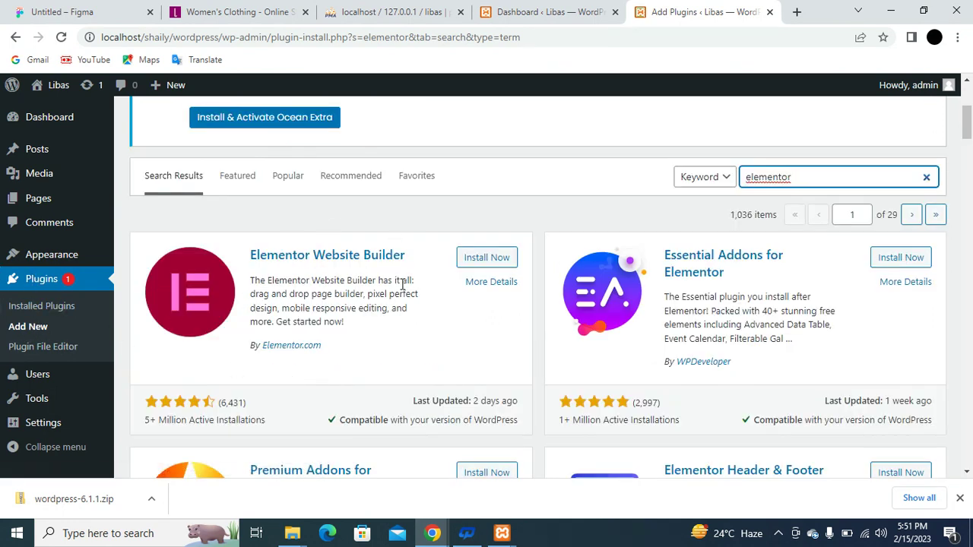
pyautogui.scroll(-1, 405, 281)
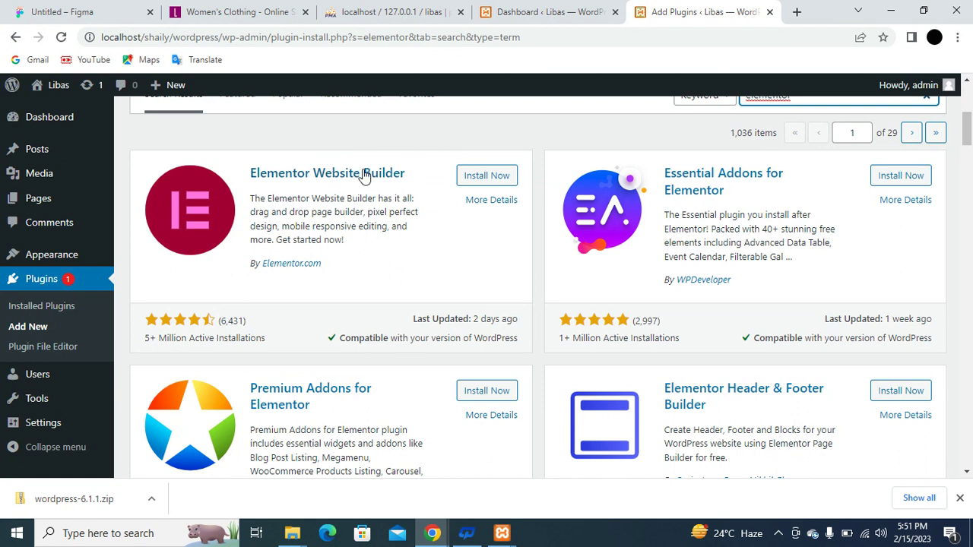
# Install Elementor Website Builder, Essential Addons, ElementsKit and Royal Elementor Addons.
pyautogui.click(492, 177)
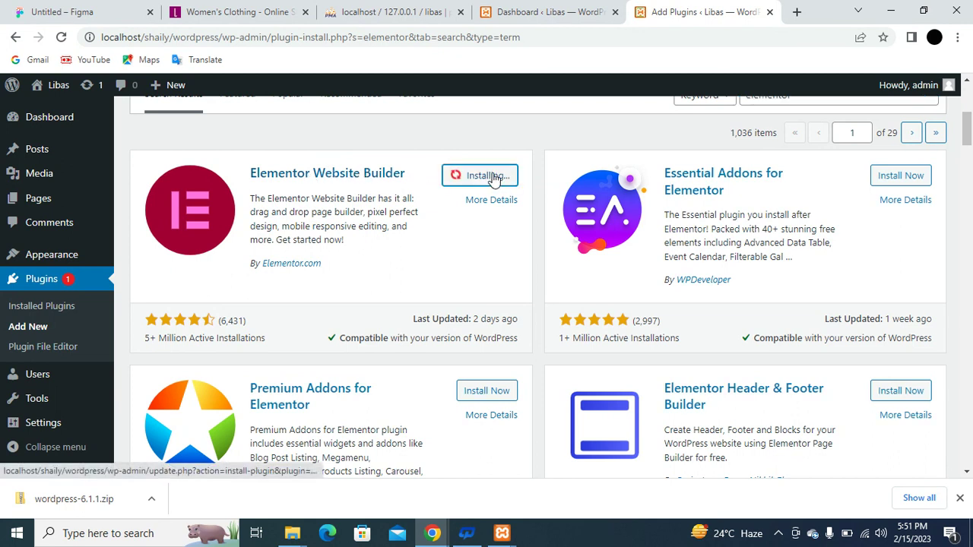
pyautogui.click(902, 177)
pyautogui.scroll(-2, 747, 276)
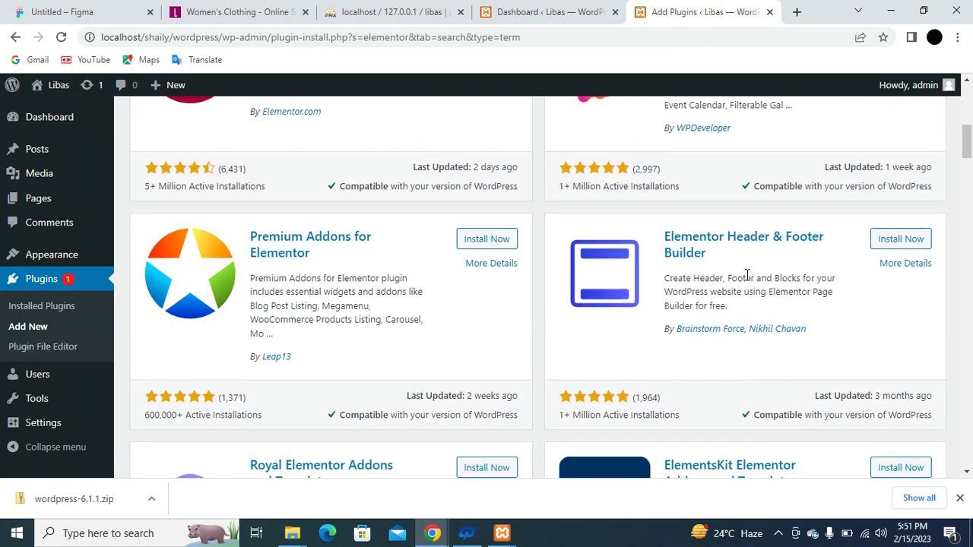
pyautogui.scroll(-2, 747, 275)
pyautogui.click(892, 322)
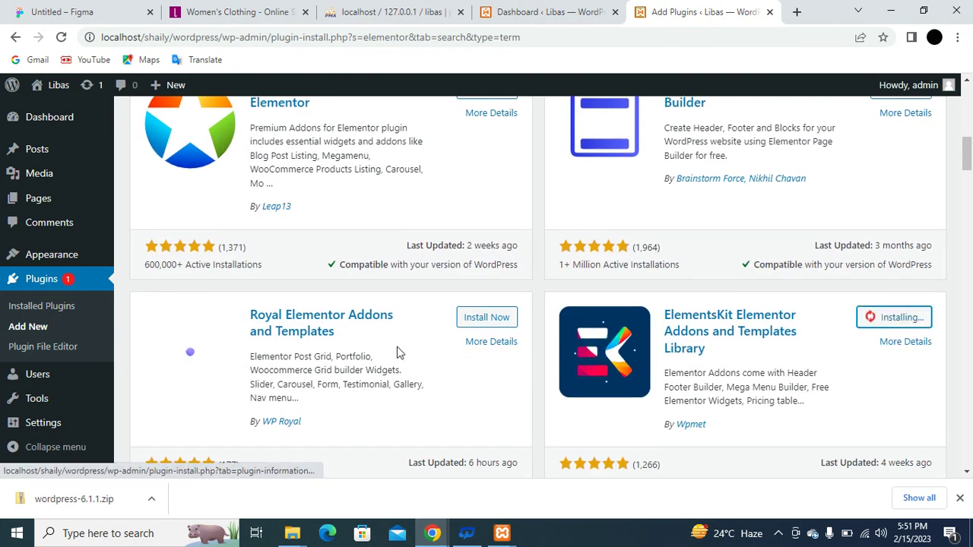
pyautogui.click(479, 319)
pyautogui.scroll(-8, 477, 403)
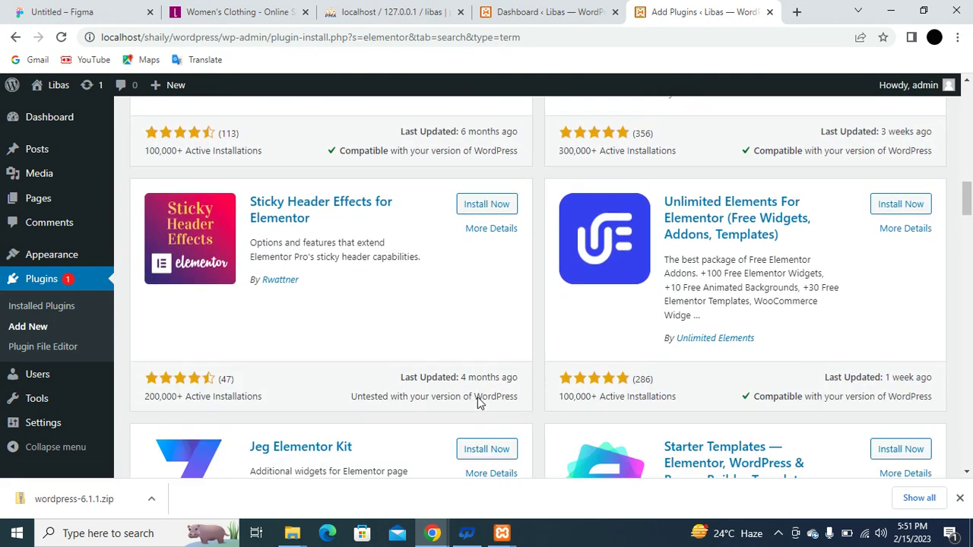
pyautogui.scroll(-5, 478, 403)
pyautogui.scroll(-3, 477, 403)
pyautogui.scroll(15, 477, 403)
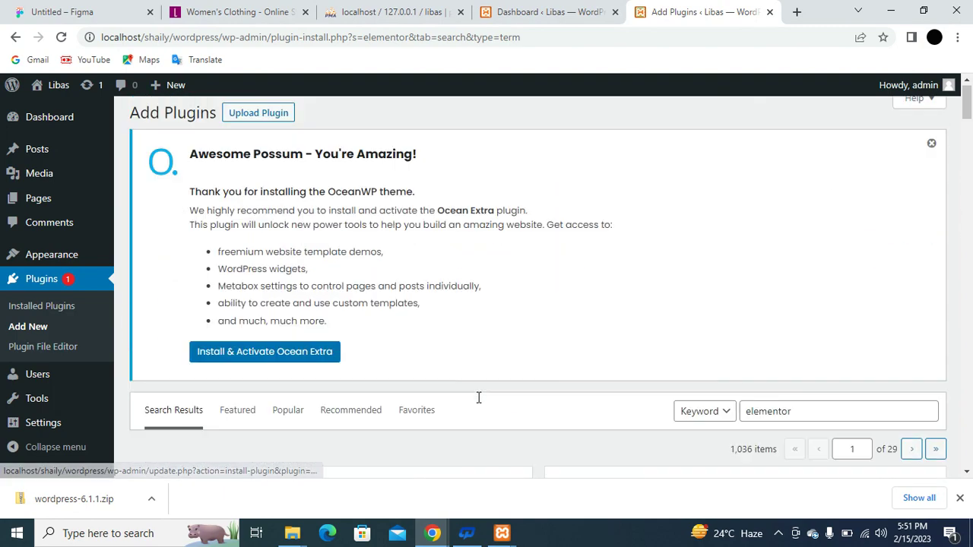
pyautogui.scroll(-5, 477, 403)
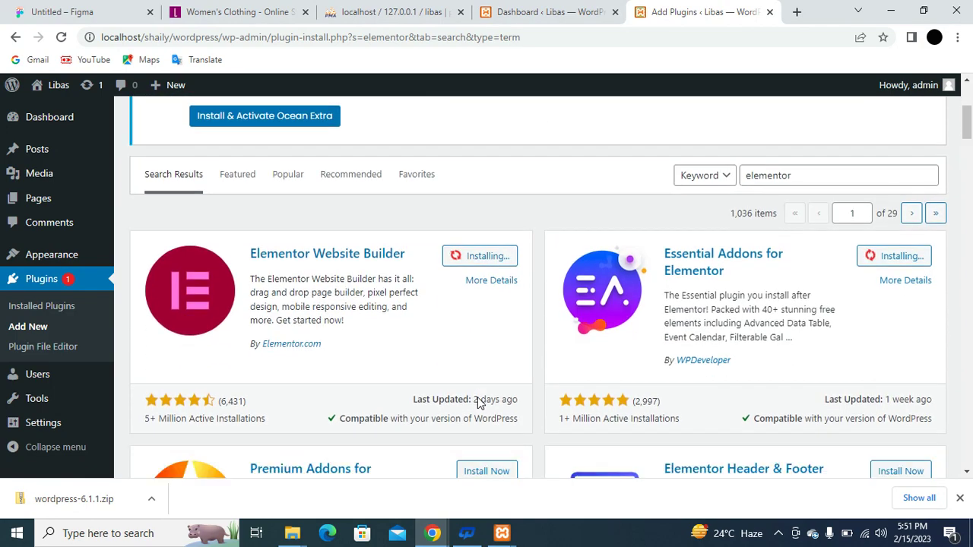
pyautogui.scroll(2, 477, 397)
pyautogui.scroll(-1, 477, 397)
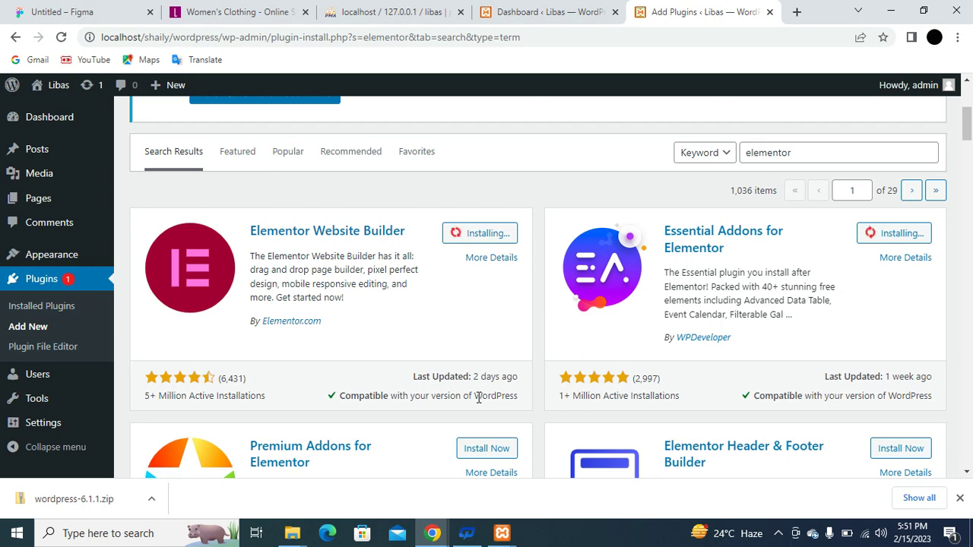
pyautogui.scroll(3, 478, 397)
pyautogui.scroll(-3, 477, 397)
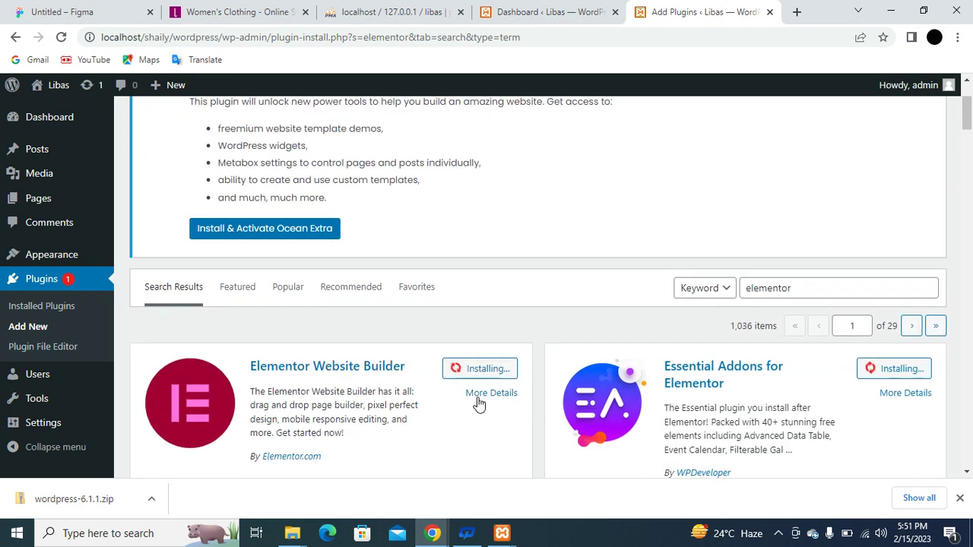
pyautogui.scroll(-4, 478, 397)
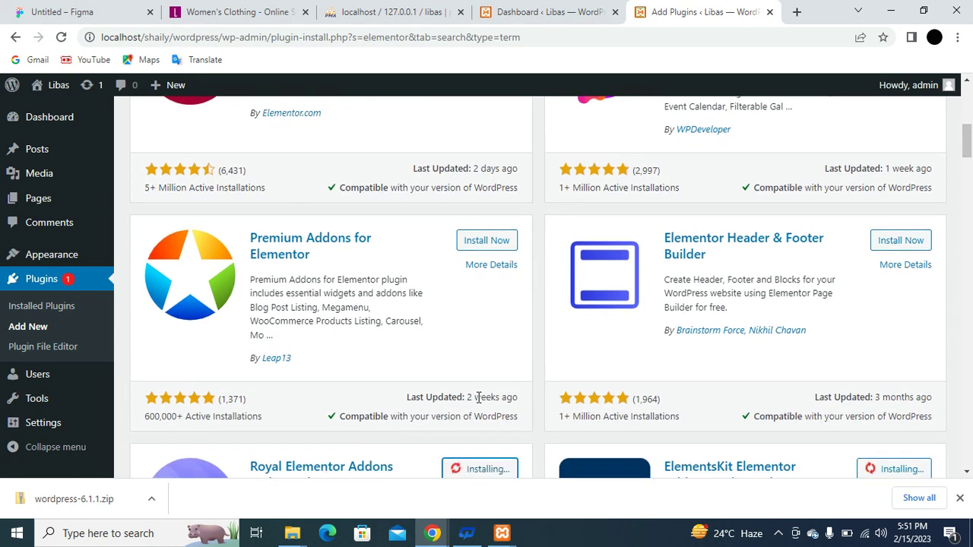
pyautogui.scroll(5, 477, 402)
pyautogui.scroll(-1, 477, 401)
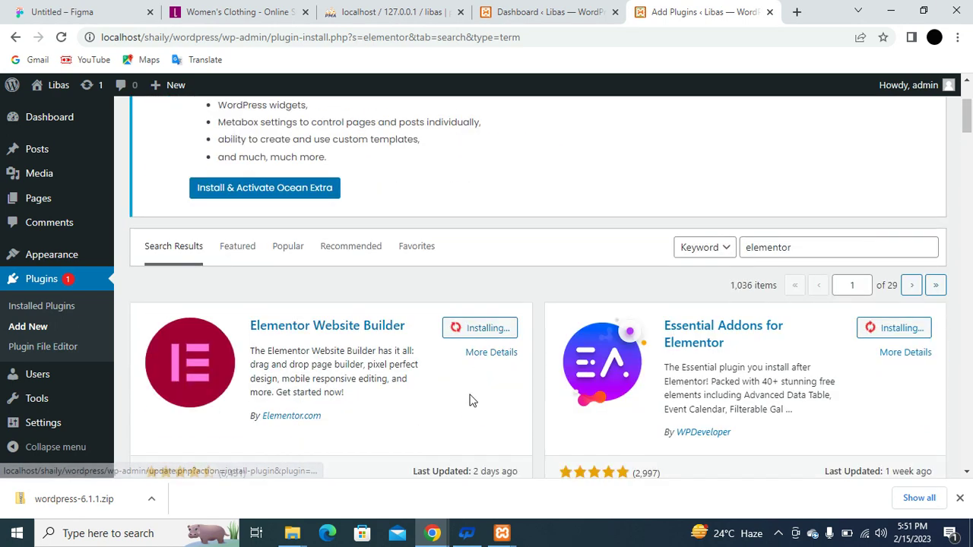
# View the live Libas site from the dashboard tab.
pyautogui.click(576, 8)
pyautogui.moveTo(46, 86)
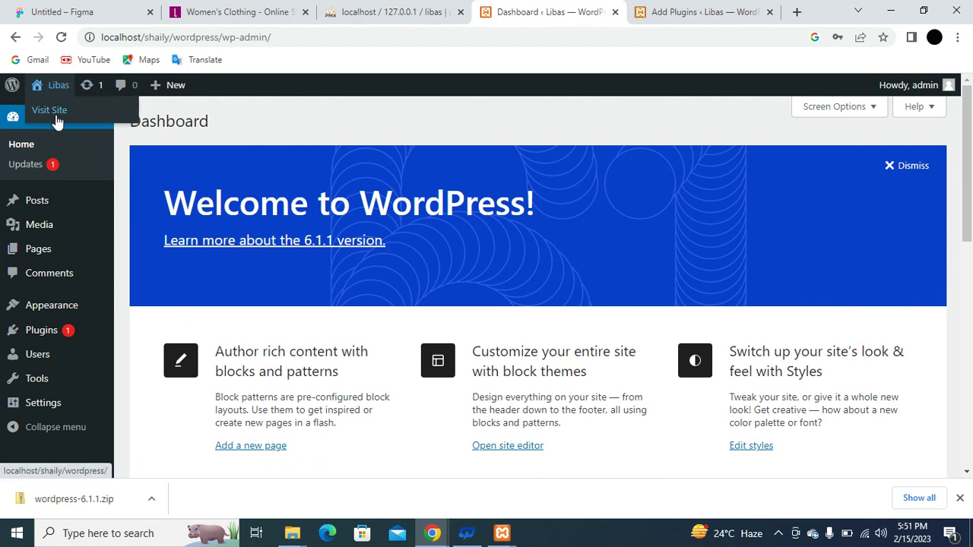
pyautogui.click(57, 118)
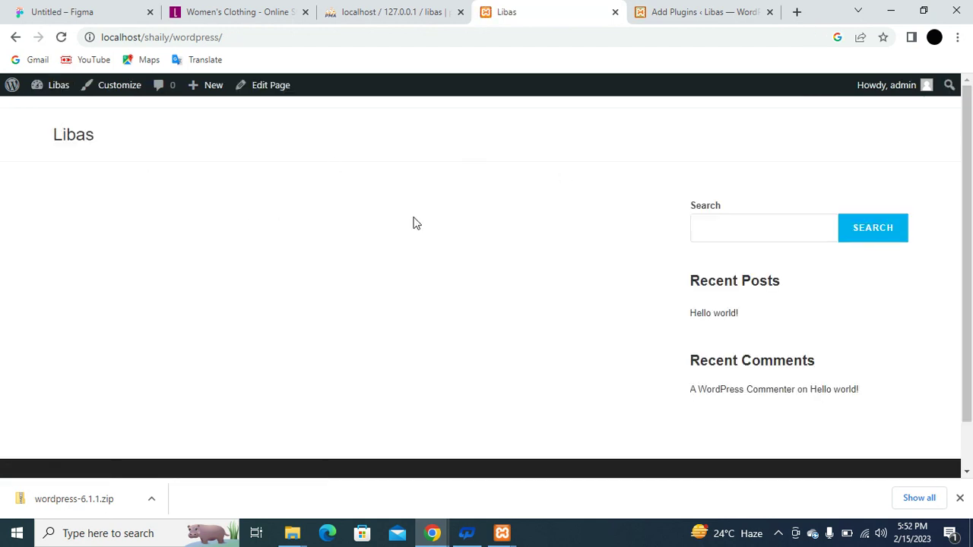
# Activate Elementor in the plugin results, staying on the page while the other installs finish.
pyautogui.click(688, 12)
pyautogui.scroll(-3, 464, 302)
pyautogui.scroll(-5, 465, 302)
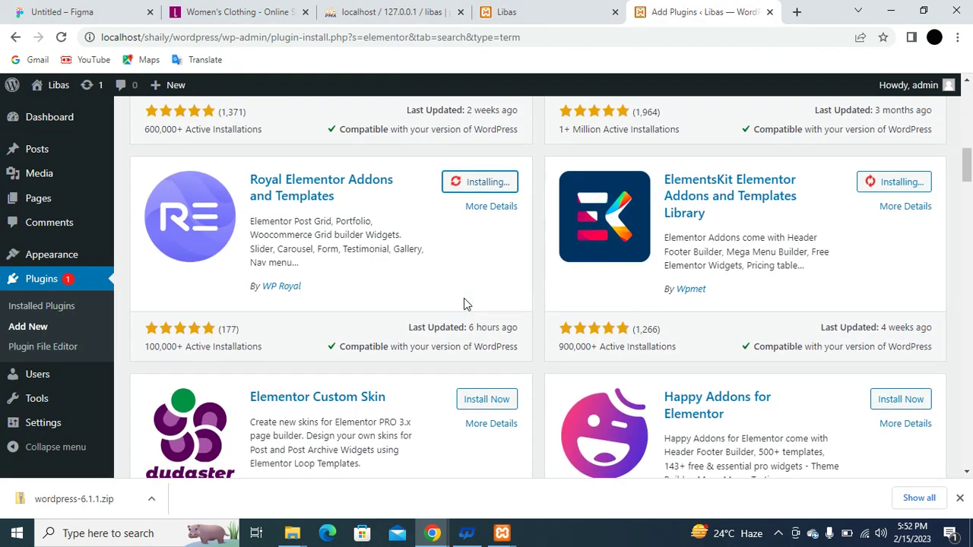
pyautogui.scroll(-1, 464, 300)
pyautogui.scroll(1, 464, 298)
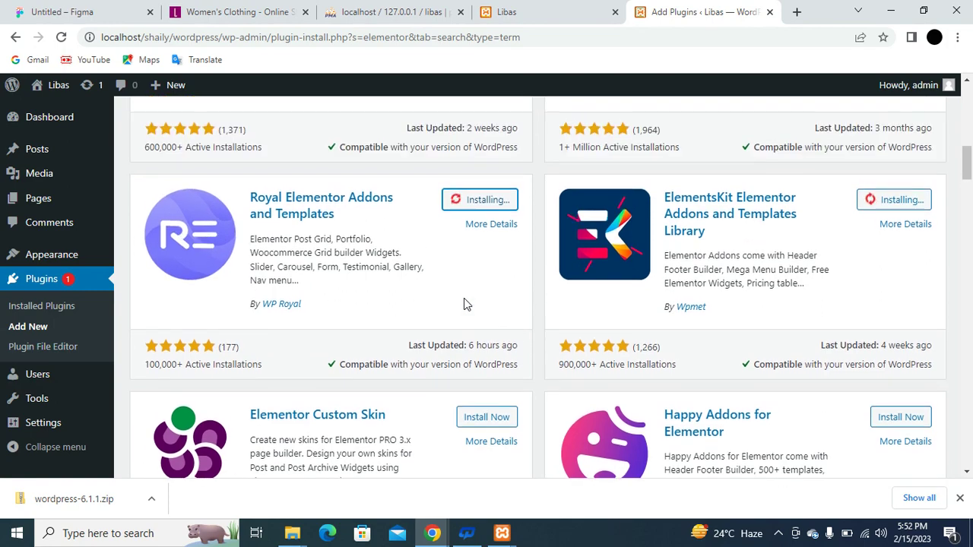
pyautogui.scroll(-1, 463, 298)
pyautogui.scroll(9, 463, 298)
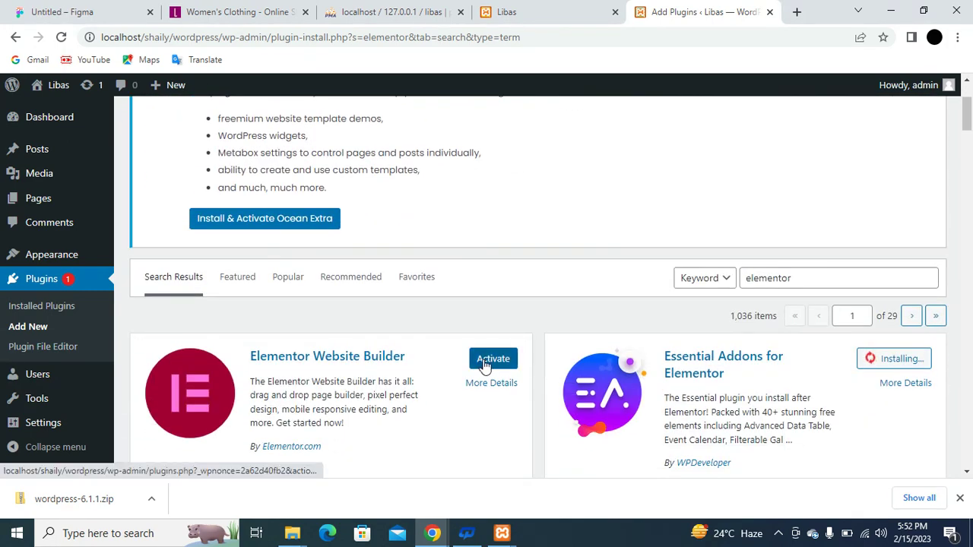
pyautogui.click(506, 364)
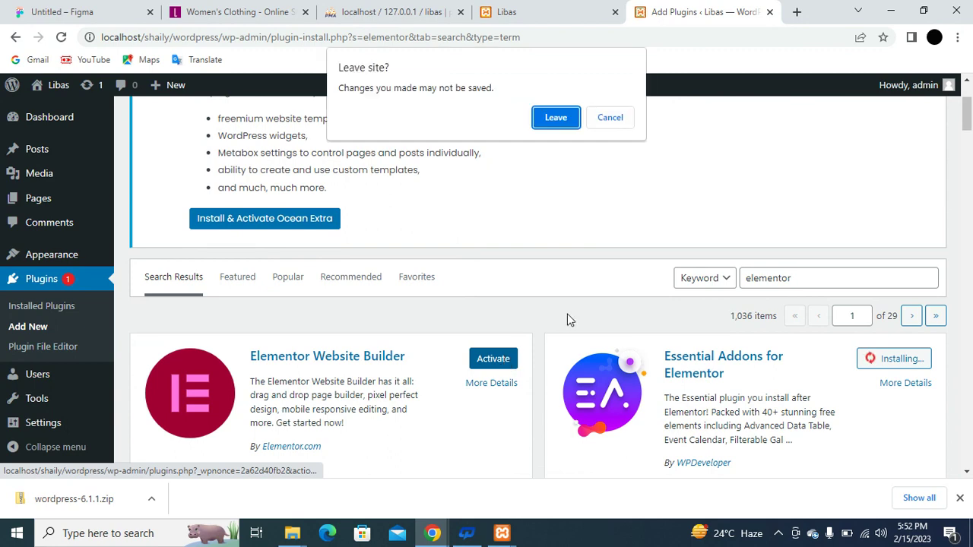
pyautogui.click(612, 120)
pyautogui.scroll(-2, 642, 266)
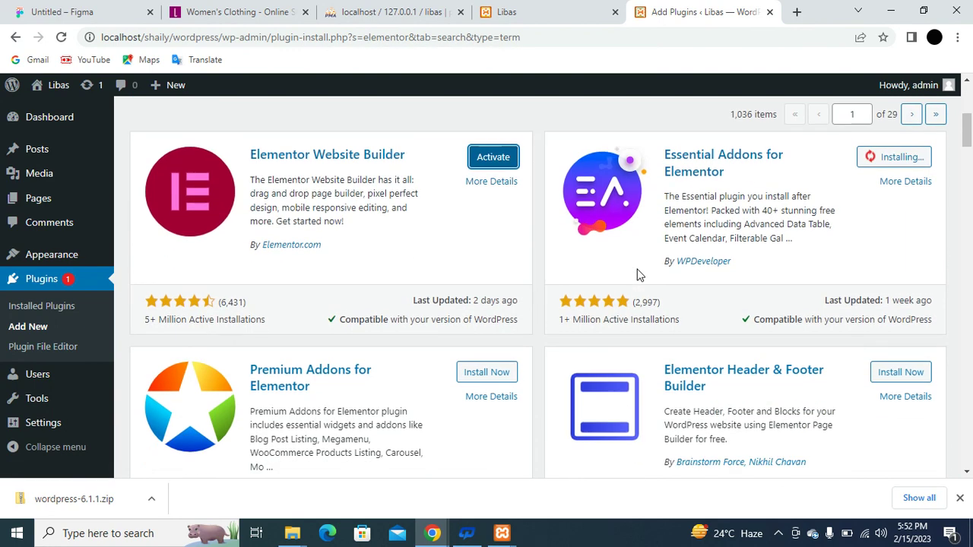
pyautogui.scroll(-3, 638, 276)
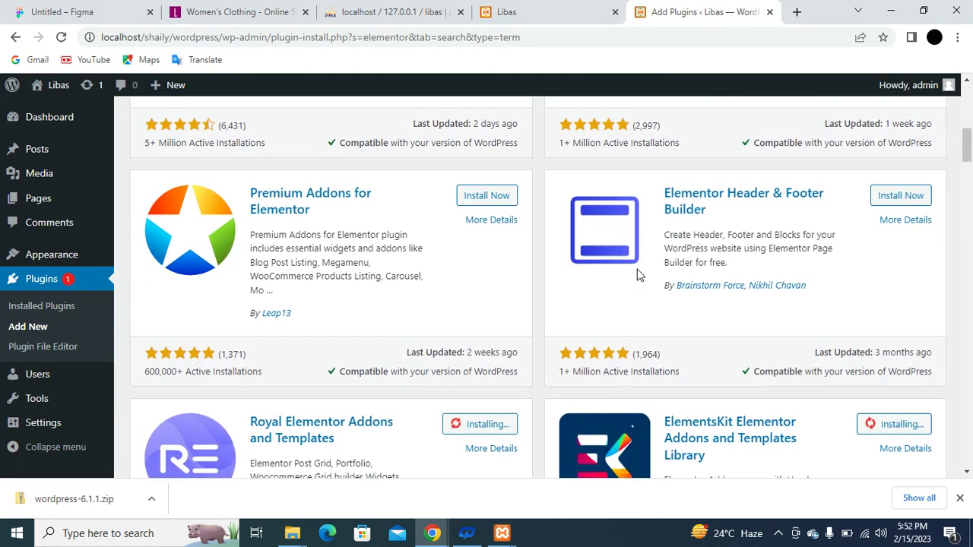
pyautogui.scroll(-2, 639, 275)
pyautogui.scroll(-2, 726, 283)
pyautogui.scroll(-2, 726, 283)
pyautogui.scroll(5, 726, 283)
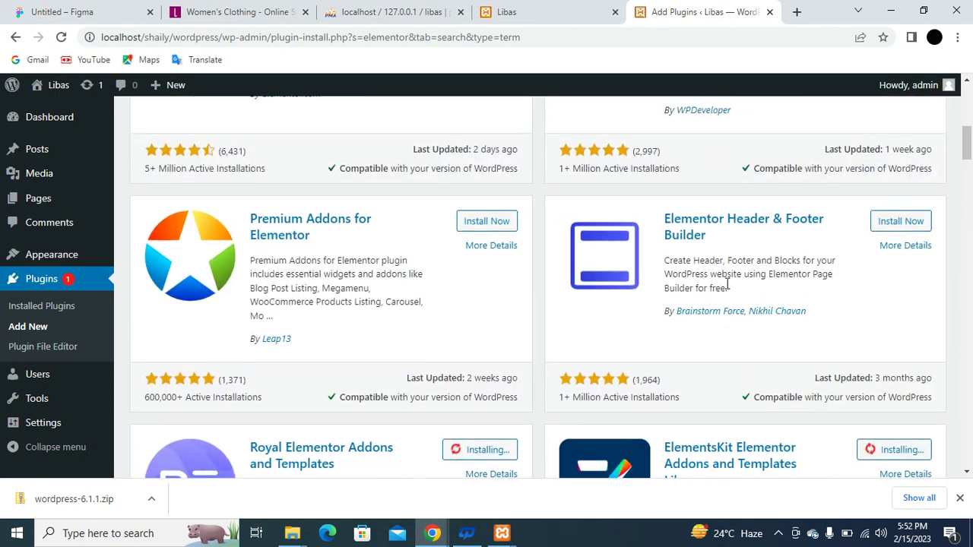
pyautogui.scroll(4, 728, 283)
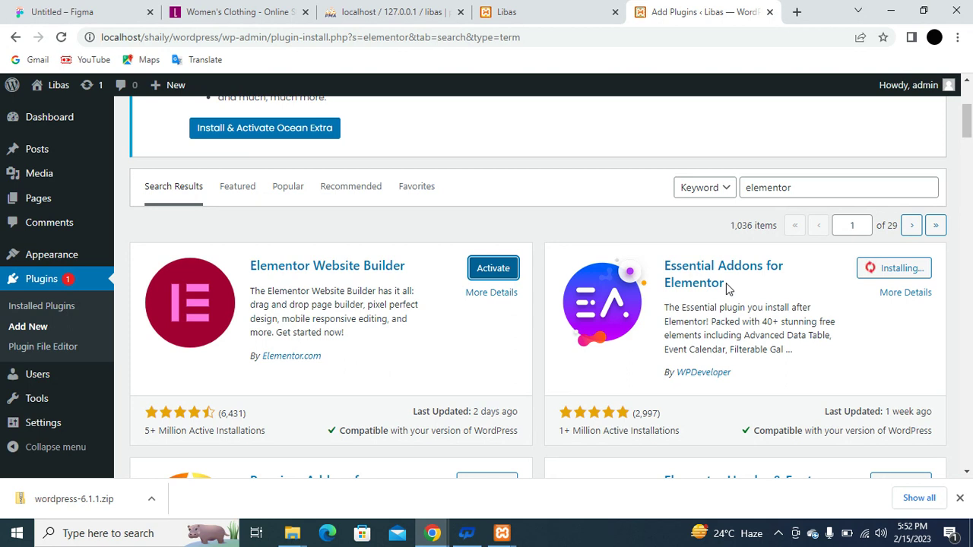
pyautogui.scroll(-1, 729, 286)
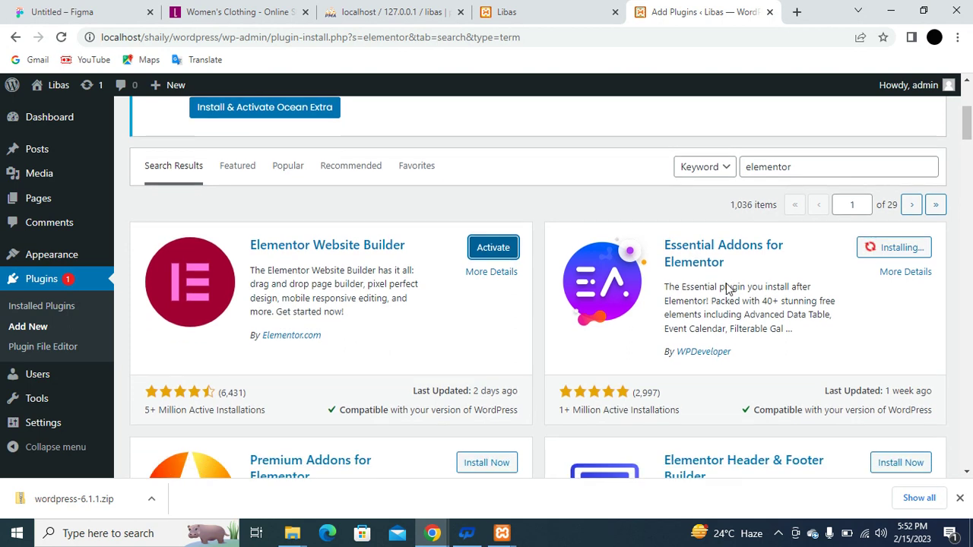
pyautogui.scroll(-5, 613, 308)
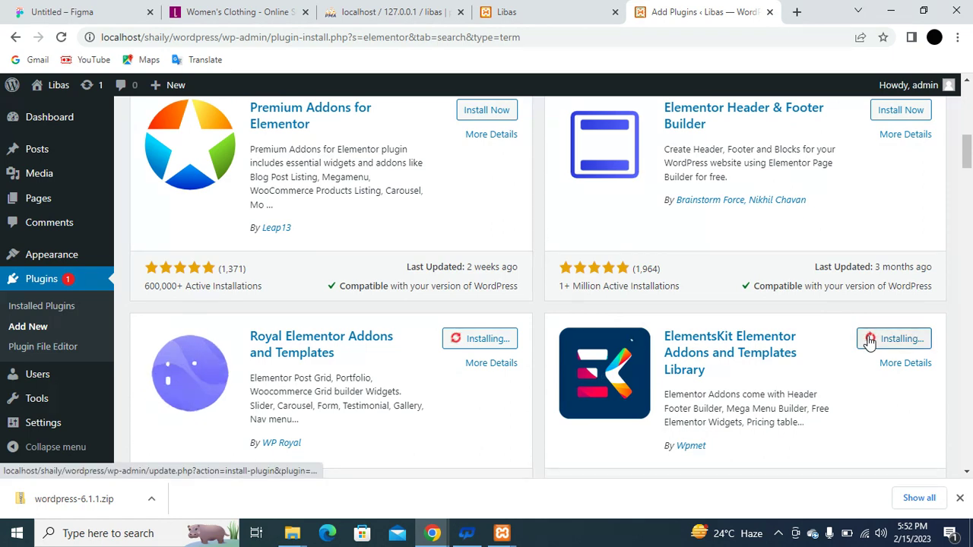
pyautogui.scroll(6, 625, 268)
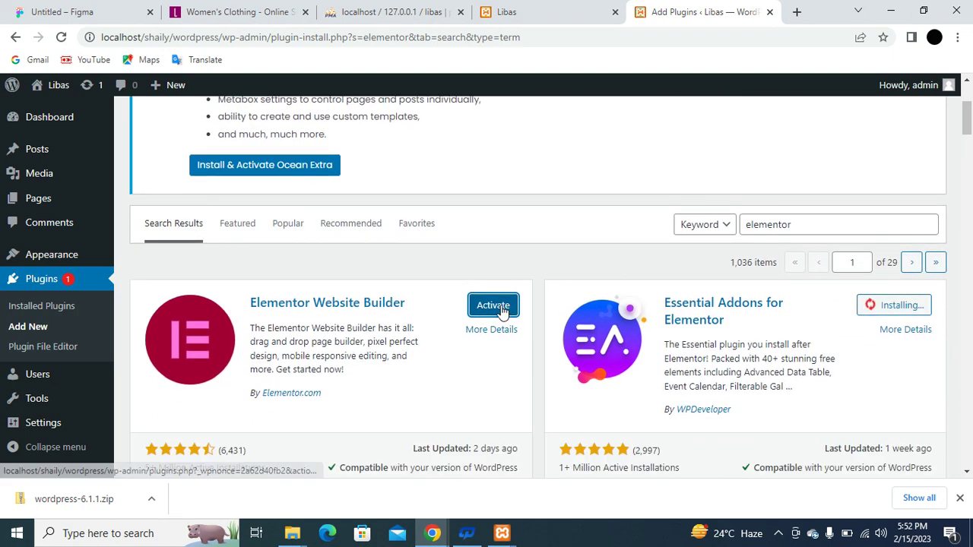
# Activate Elementor Website Builder, confirm leaving the page, and close its getting-started wizard.
pyautogui.click(505, 311)
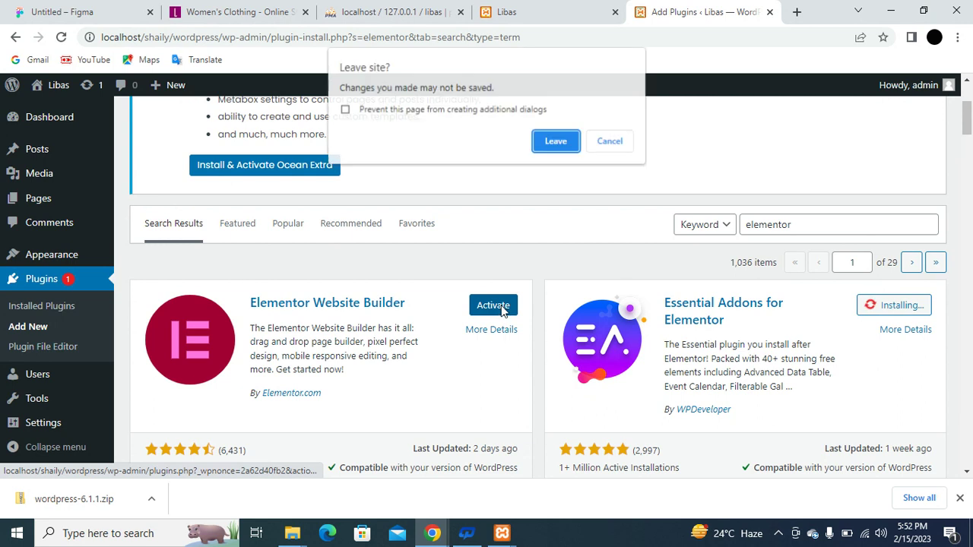
pyautogui.click(556, 142)
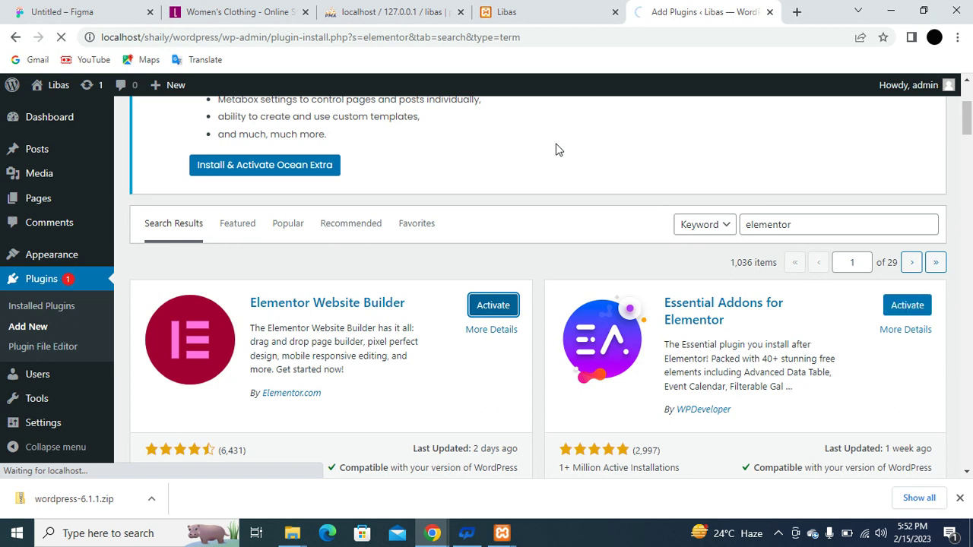
pyautogui.scroll(-6, 636, 335)
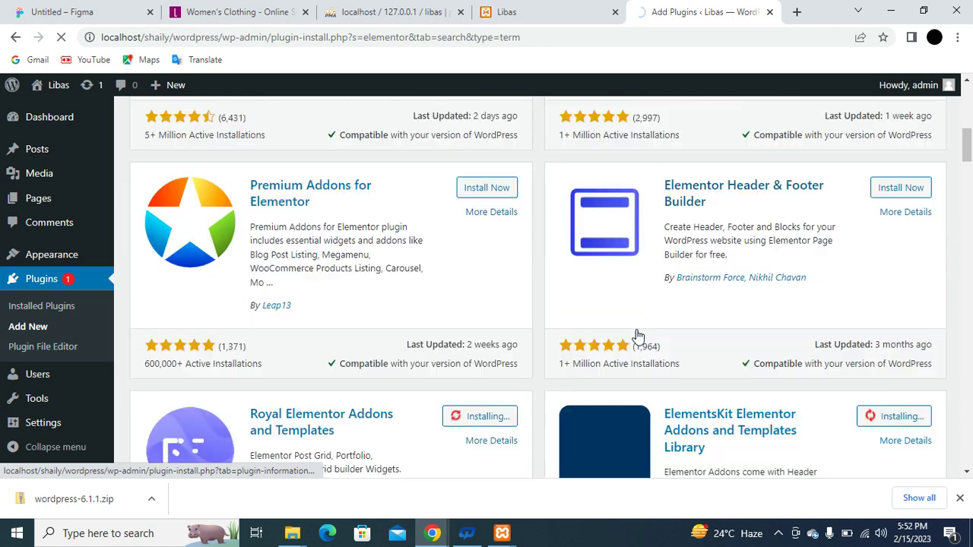
pyautogui.scroll(3, 642, 327)
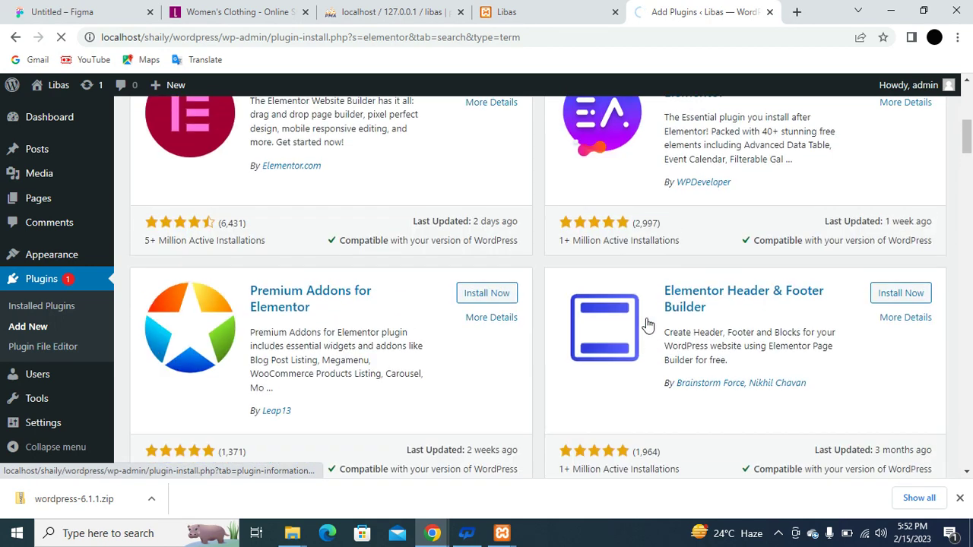
pyautogui.scroll(-2, 645, 322)
pyautogui.scroll(5, 646, 324)
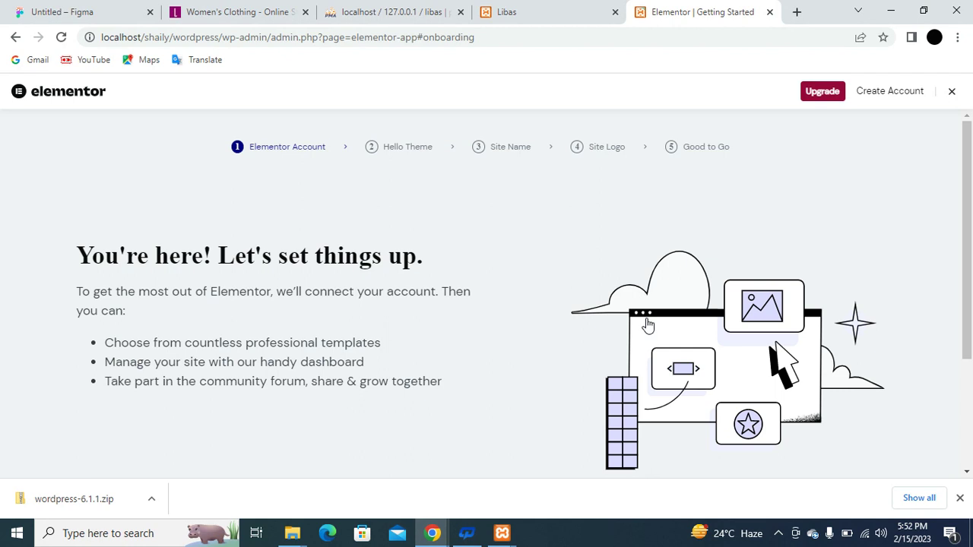
pyautogui.click(953, 92)
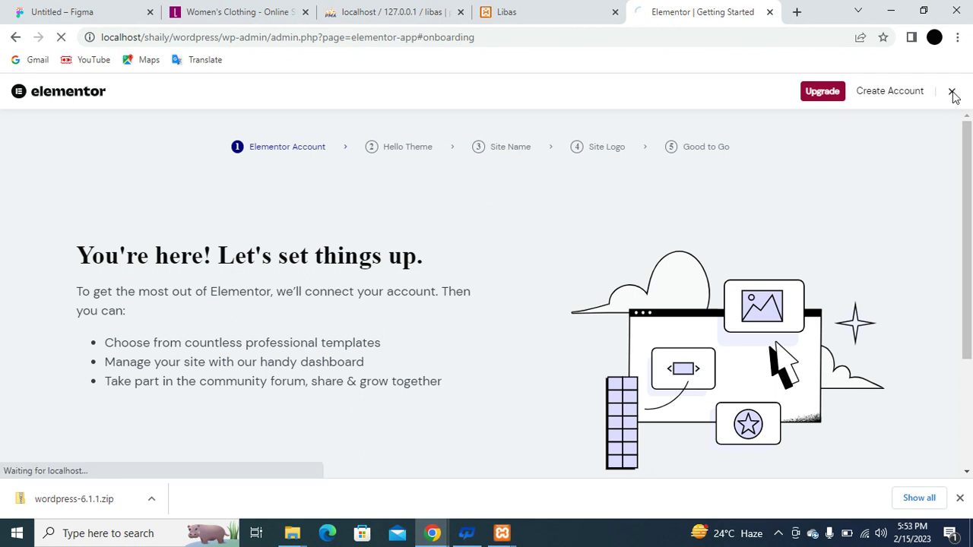
pyautogui.scroll(-2, 747, 257)
pyautogui.scroll(2, 748, 258)
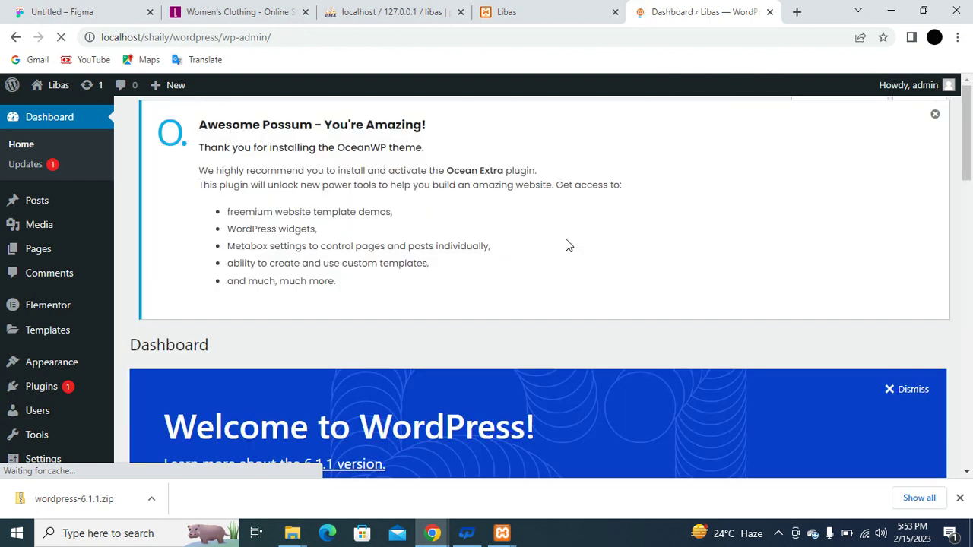
# Switch the home page to the Elementor Full Width template and update the page.
pyautogui.moveTo(59, 85)
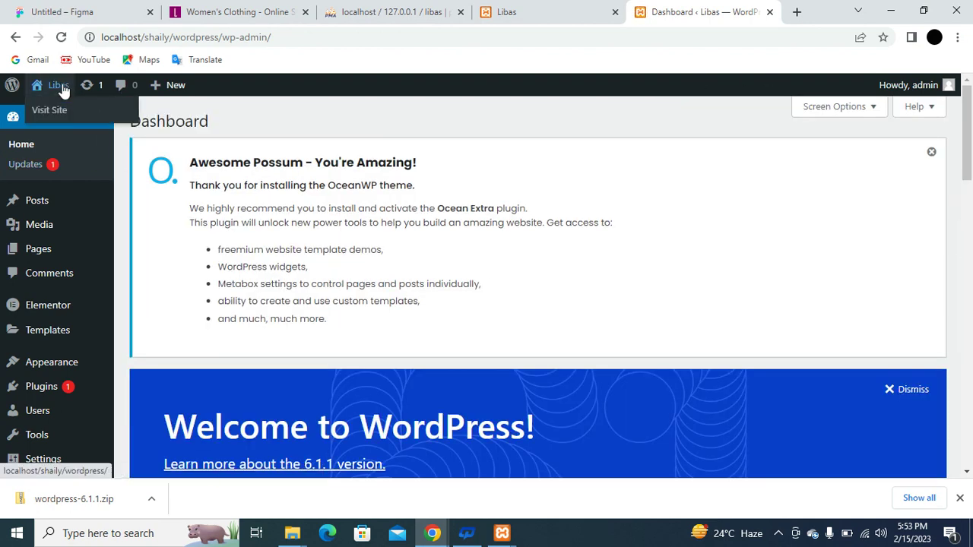
pyautogui.click(63, 112)
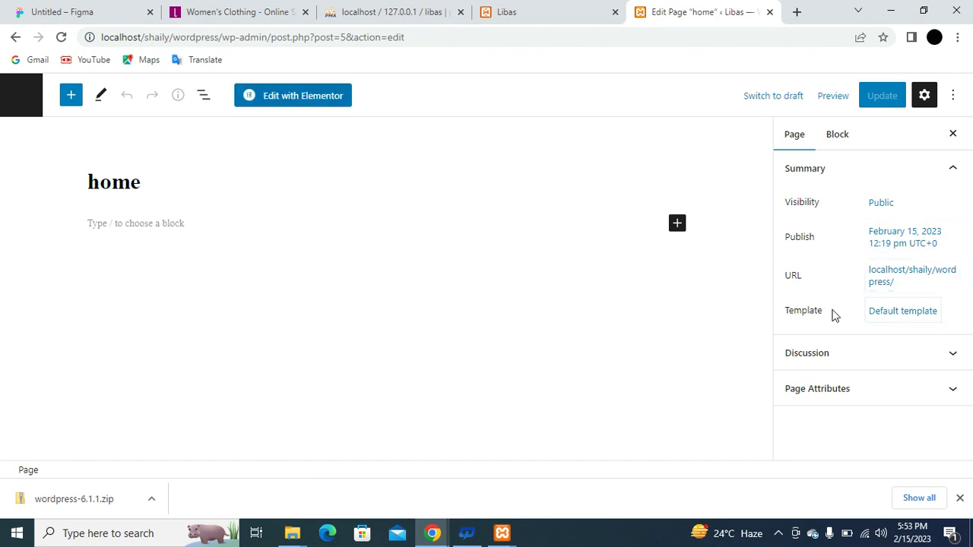
pyautogui.click(928, 316)
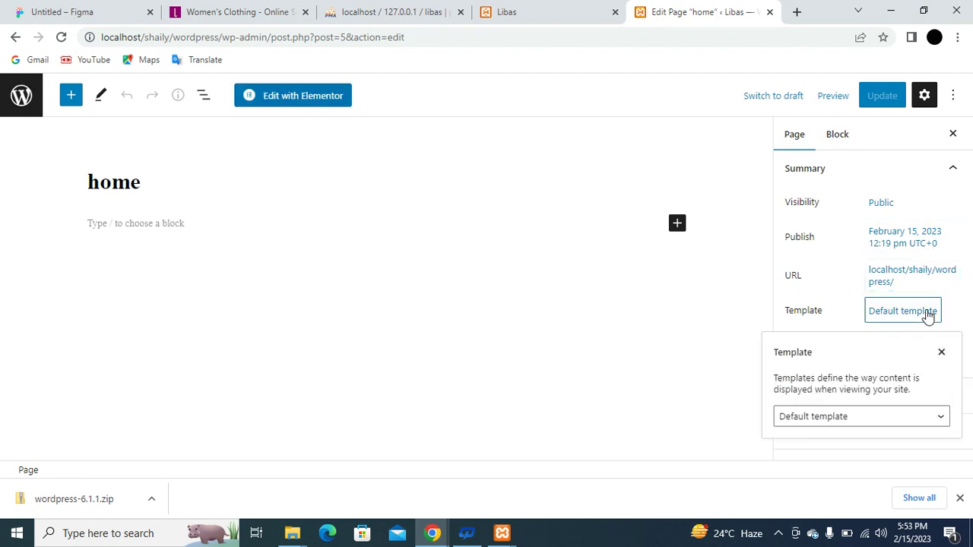
pyautogui.click(891, 420)
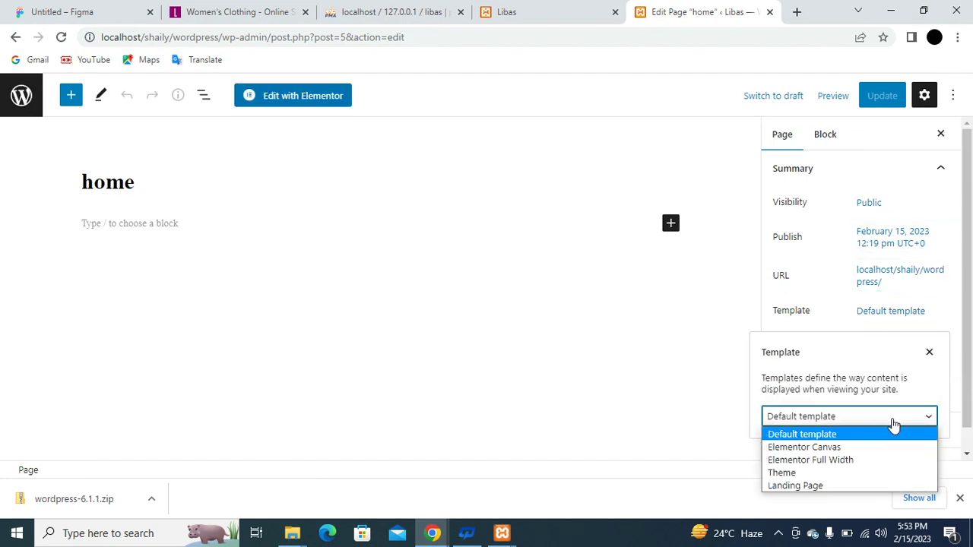
pyautogui.click(853, 460)
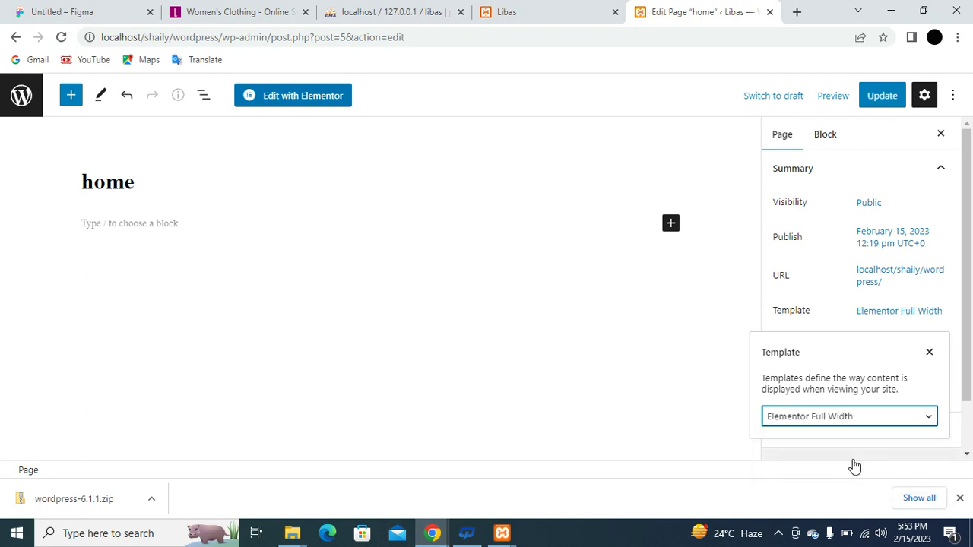
pyautogui.click(884, 96)
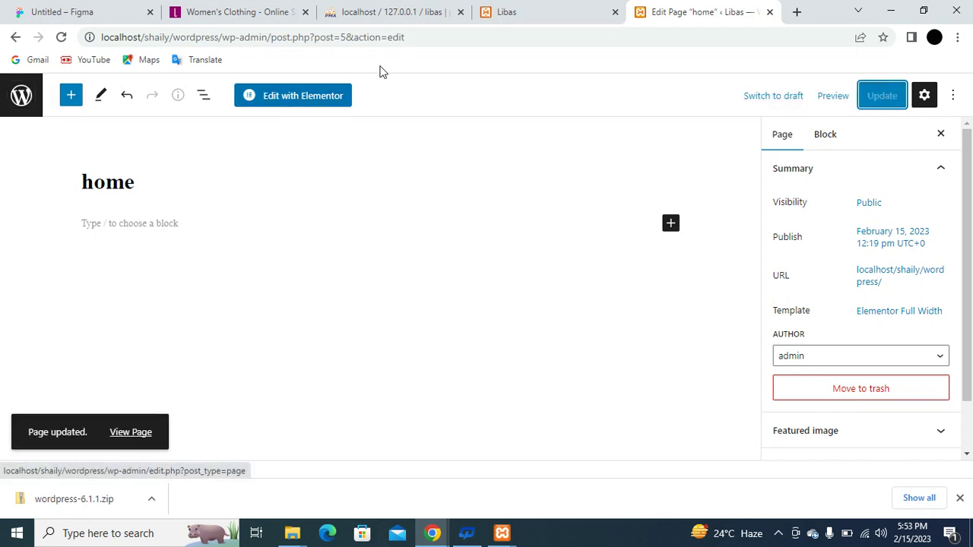
pyautogui.click(502, 10)
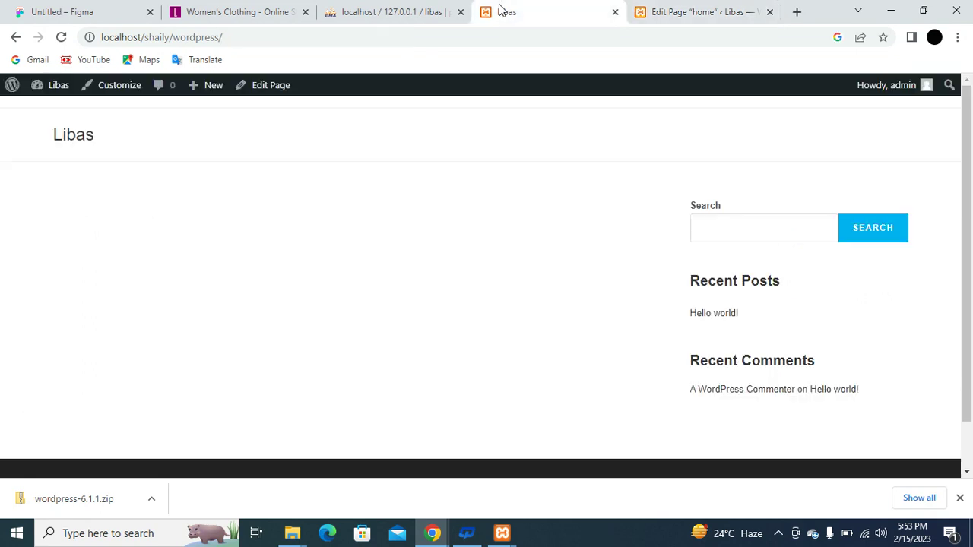
# Reload the site to confirm the full-width home page, then return to the Libas Dashboard.
pyautogui.click(61, 42)
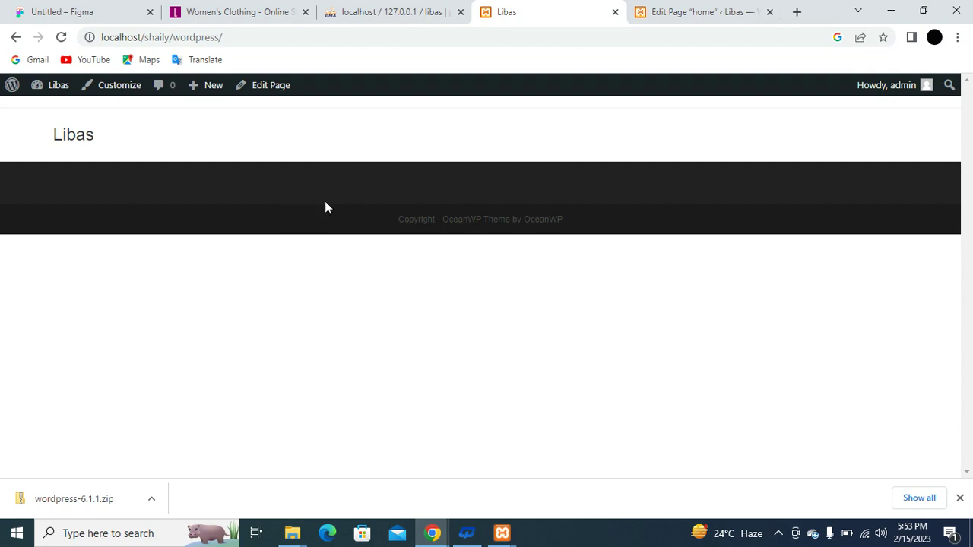
pyautogui.moveTo(56, 89)
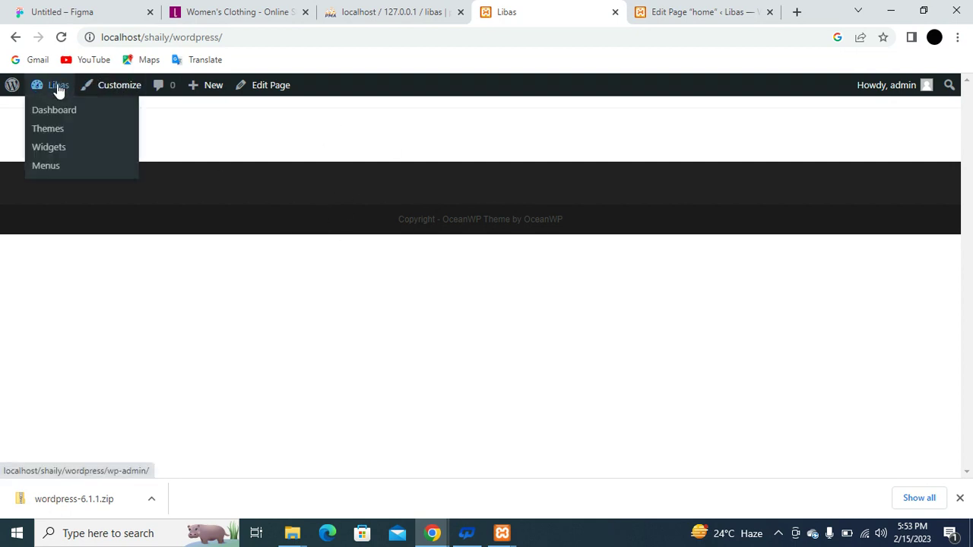
pyautogui.click(52, 111)
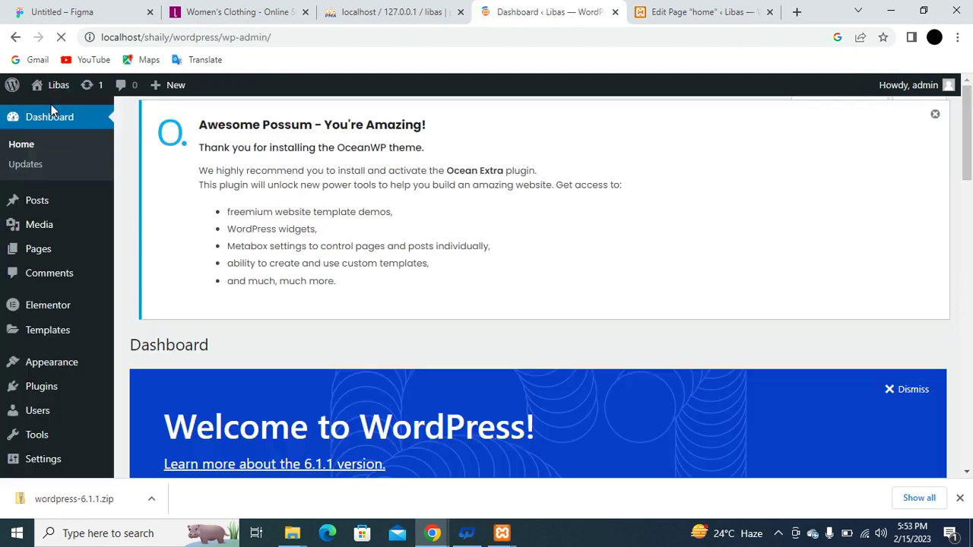
pyautogui.scroll(-3, 380, 262)
pyautogui.scroll(-6, 380, 263)
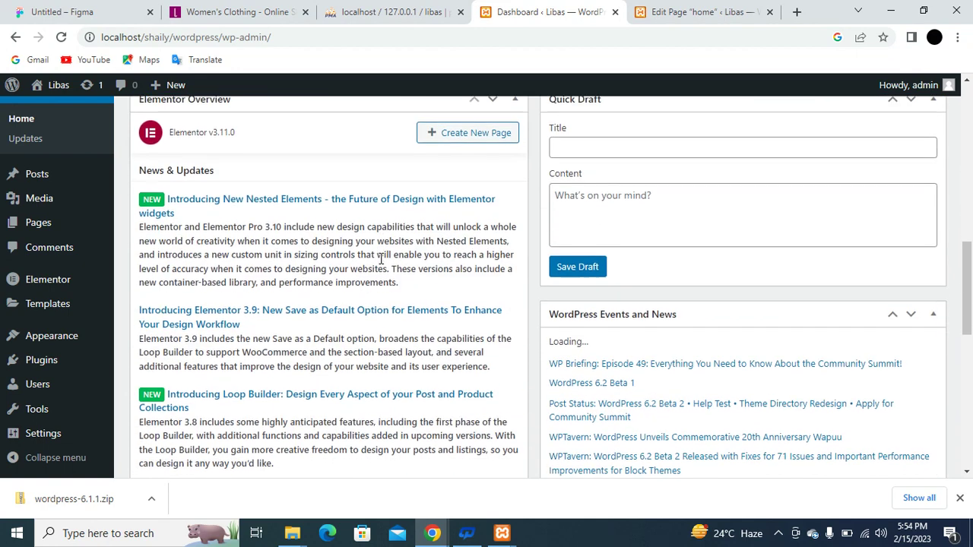
pyautogui.moveTo(25, 319)
pyautogui.scroll(-1, 46, 331)
pyautogui.moveTo(65, 342)
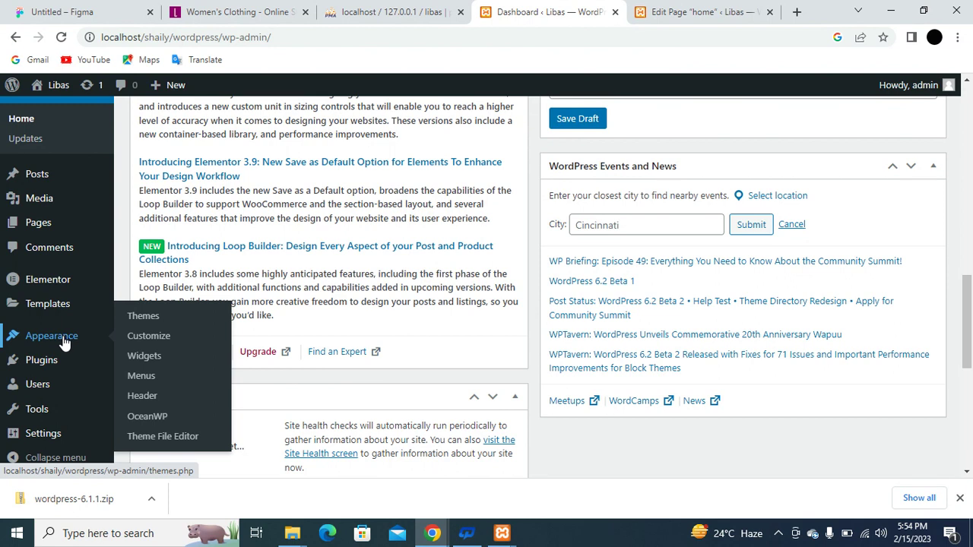
pyautogui.moveTo(64, 368)
pyautogui.moveTo(76, 308)
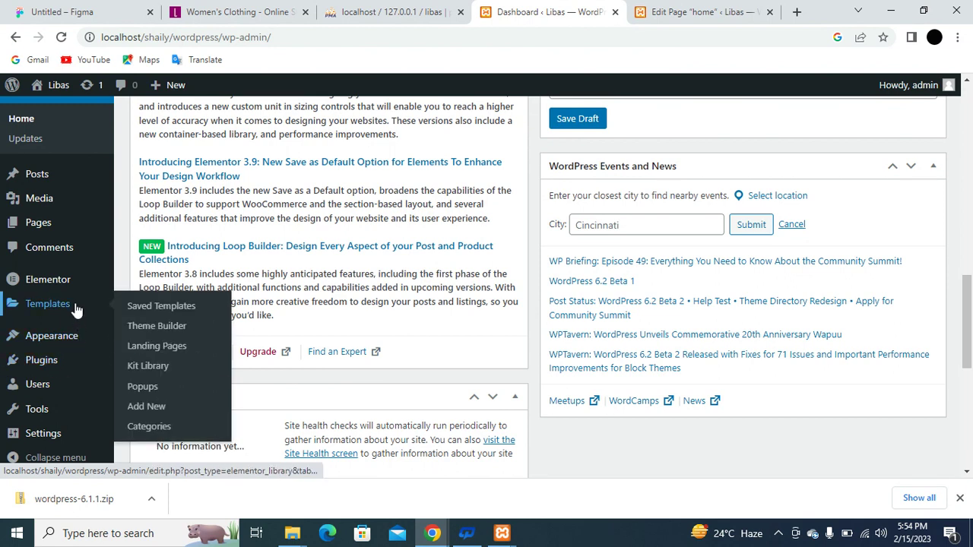
pyautogui.moveTo(76, 279)
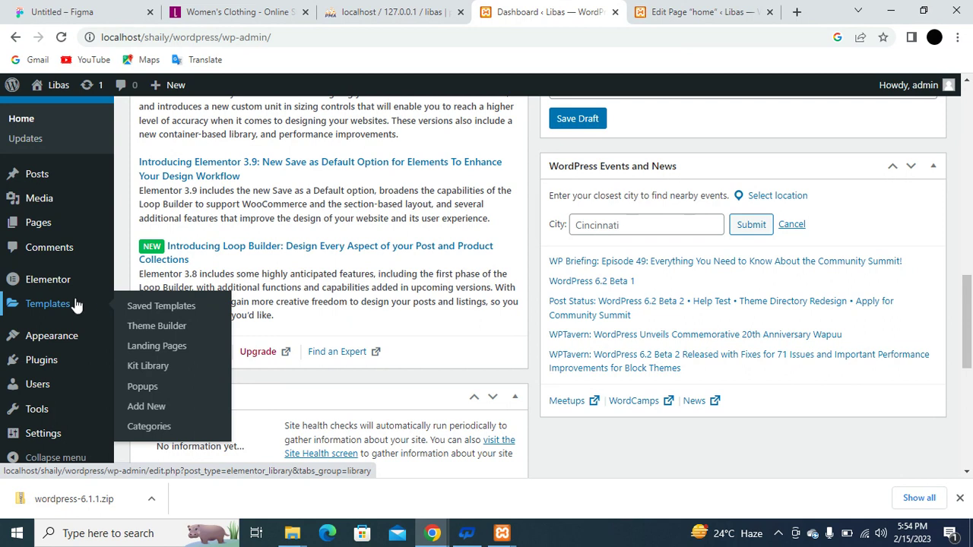
pyautogui.scroll(-1, 59, 284)
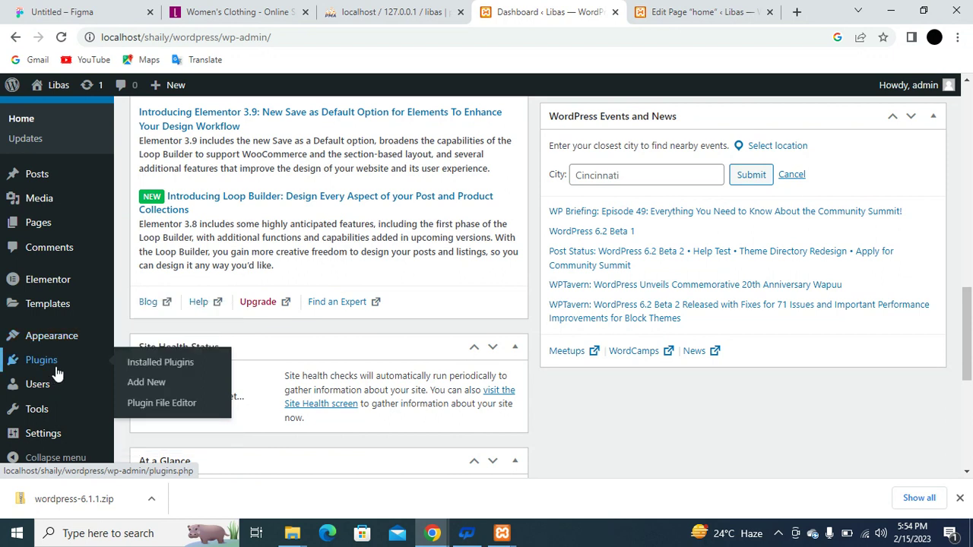
# Search the plugin directory for 'elementor' under Plugins > Add New.
pyautogui.click(161, 391)
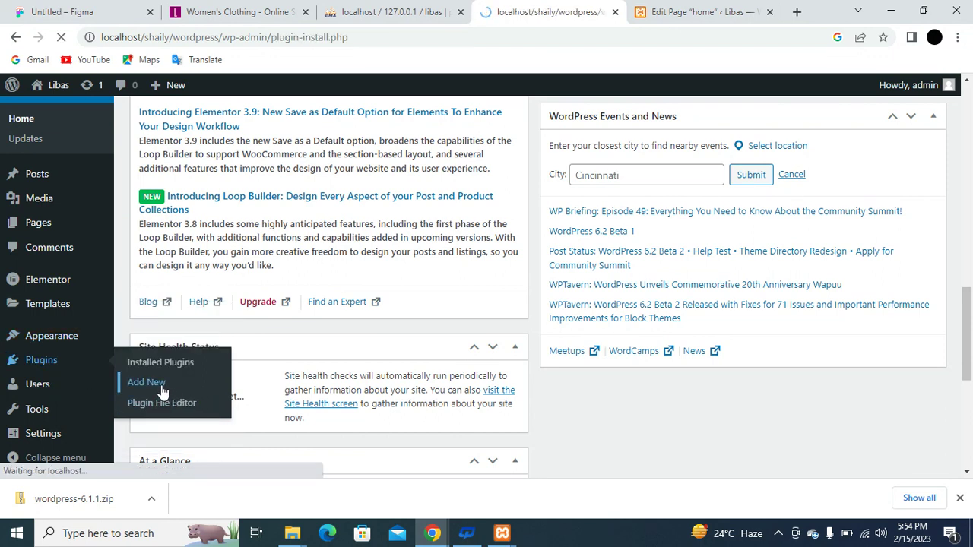
pyautogui.scroll(-3, 583, 374)
pyautogui.scroll(-1, 584, 374)
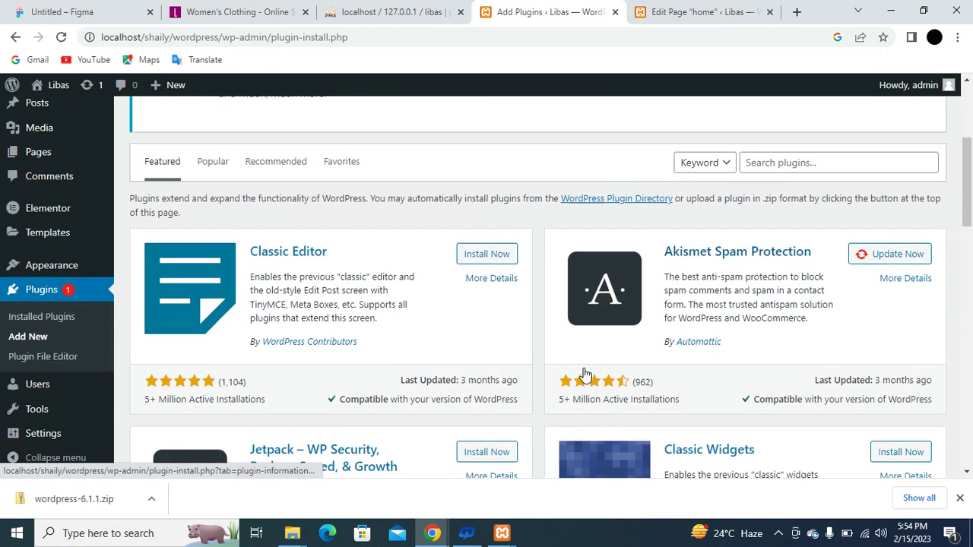
pyautogui.click(823, 180)
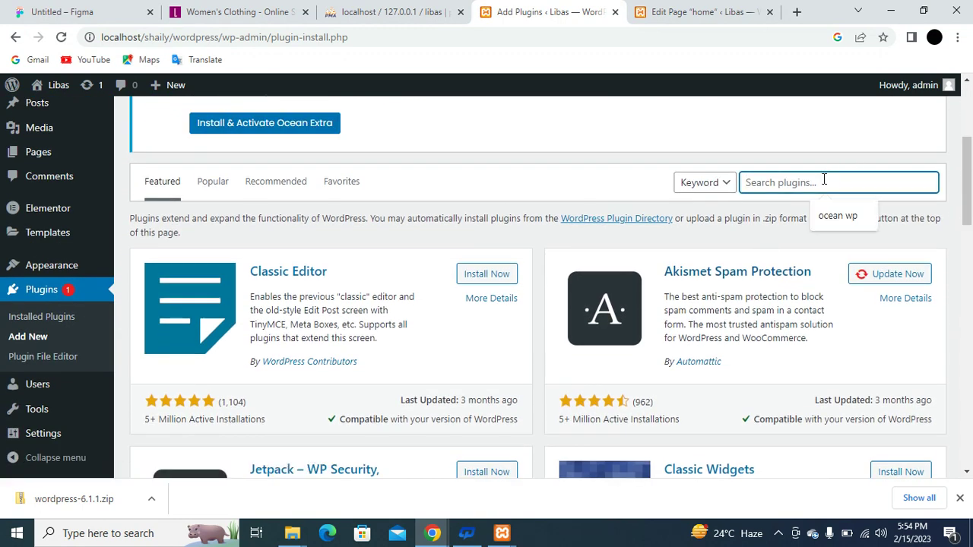
pyautogui.write('elementor')
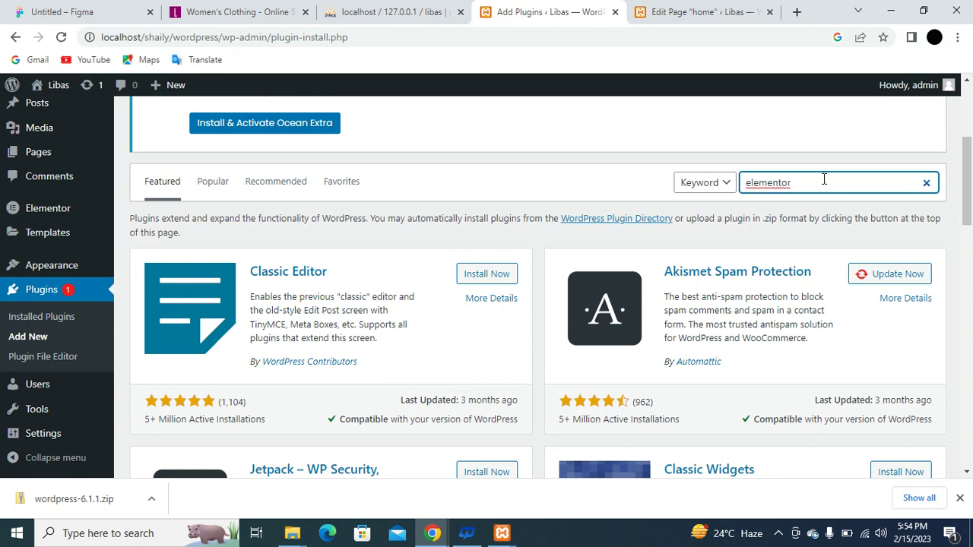
pyautogui.press('Return')
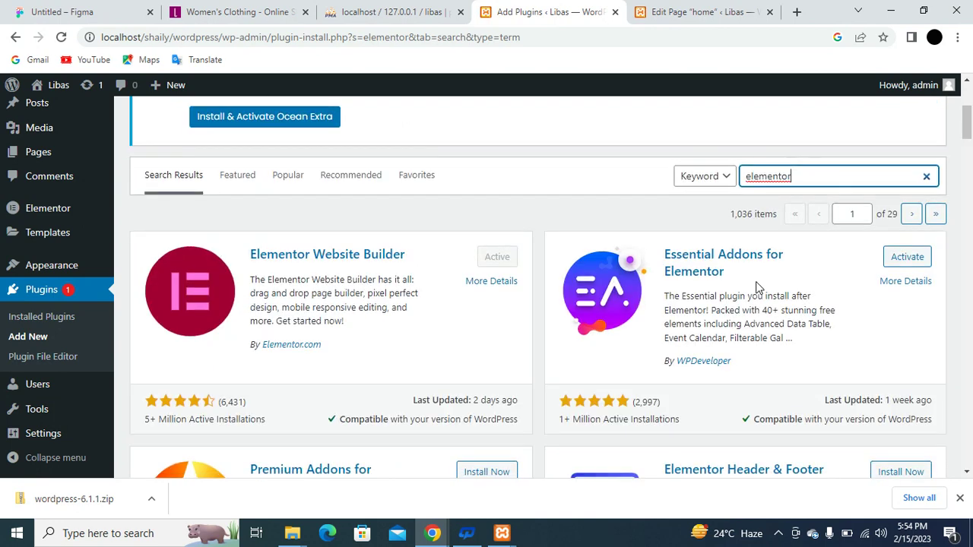
# Activate the ElementsKit Elementor Addons and Templates Library plugin.
pyautogui.scroll(-5, 758, 287)
pyautogui.scroll(-1, 753, 287)
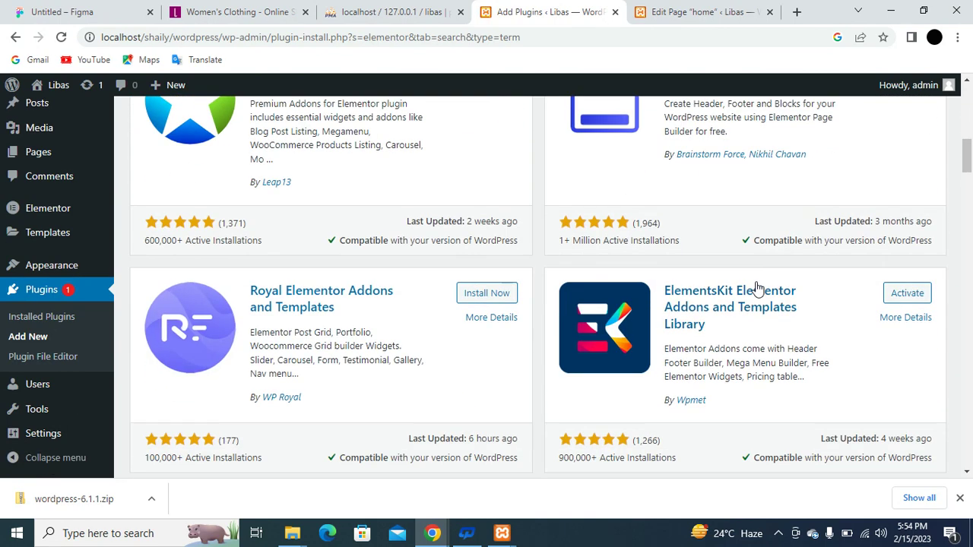
pyautogui.click(906, 298)
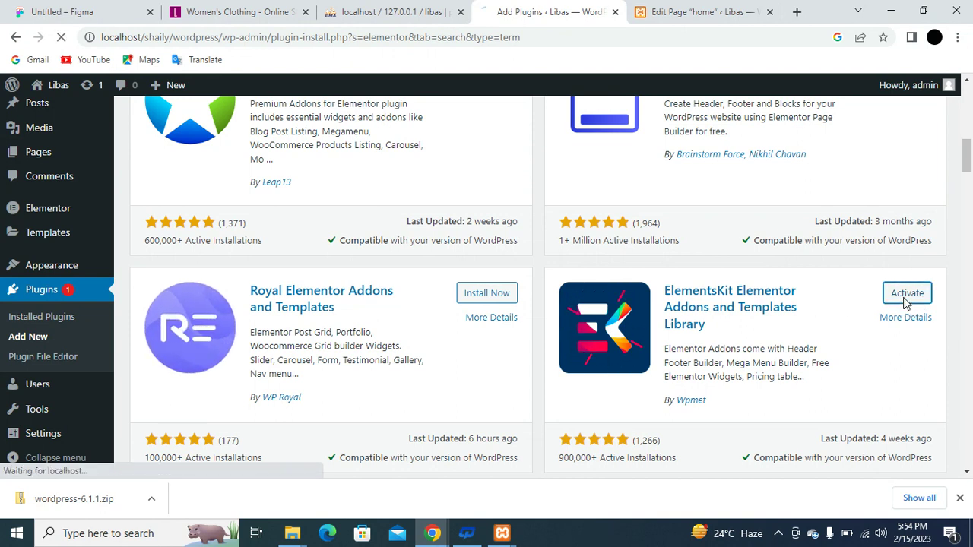
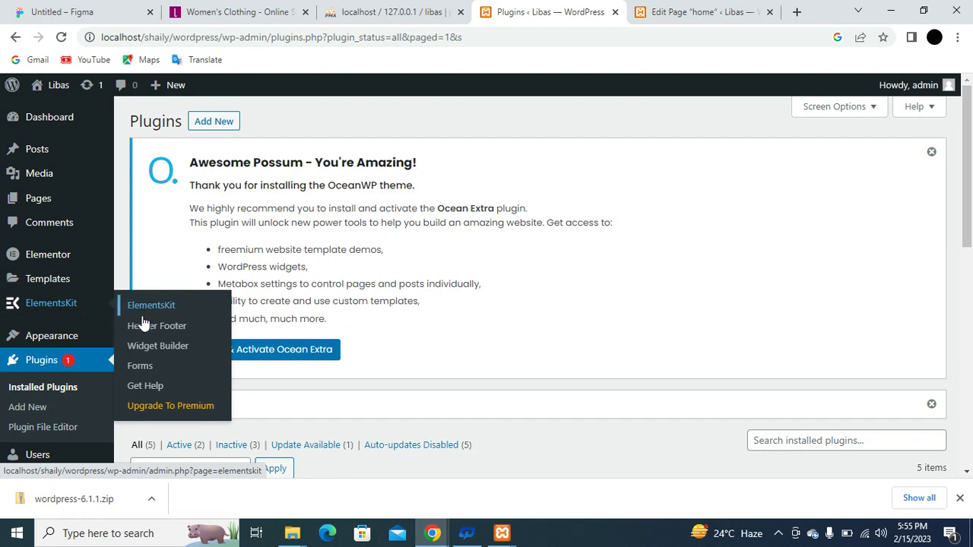
# Go through the ElementsKit setup wizard's modules, sign-up, plugins and tutorial steps to the end.
pyautogui.click(159, 335)
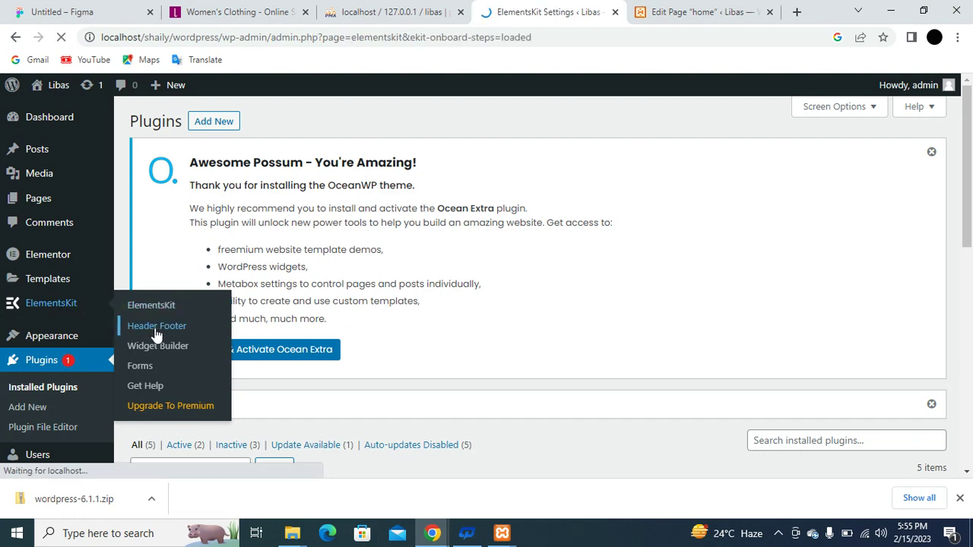
pyautogui.scroll(-15, 616, 319)
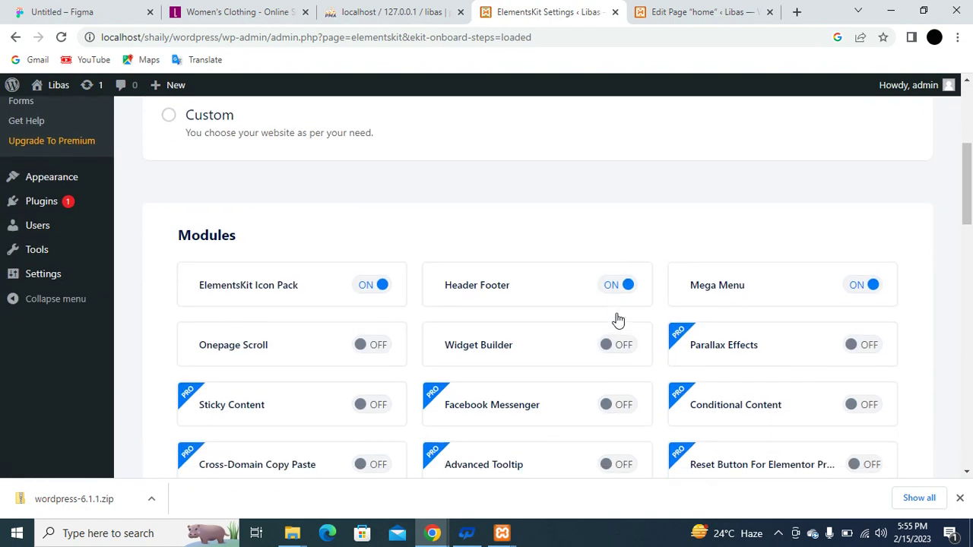
pyautogui.scroll(-5, 617, 319)
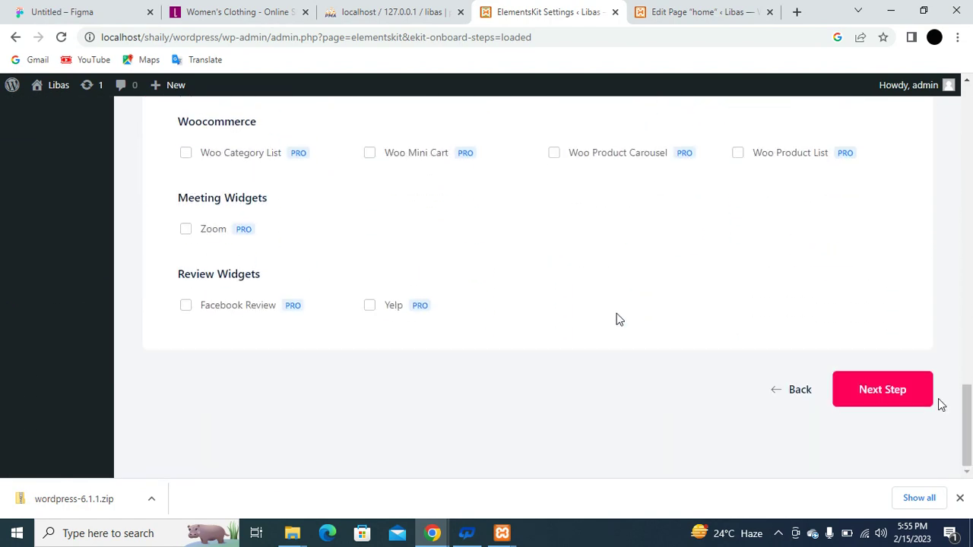
pyautogui.click(906, 400)
pyautogui.scroll(-2, 909, 411)
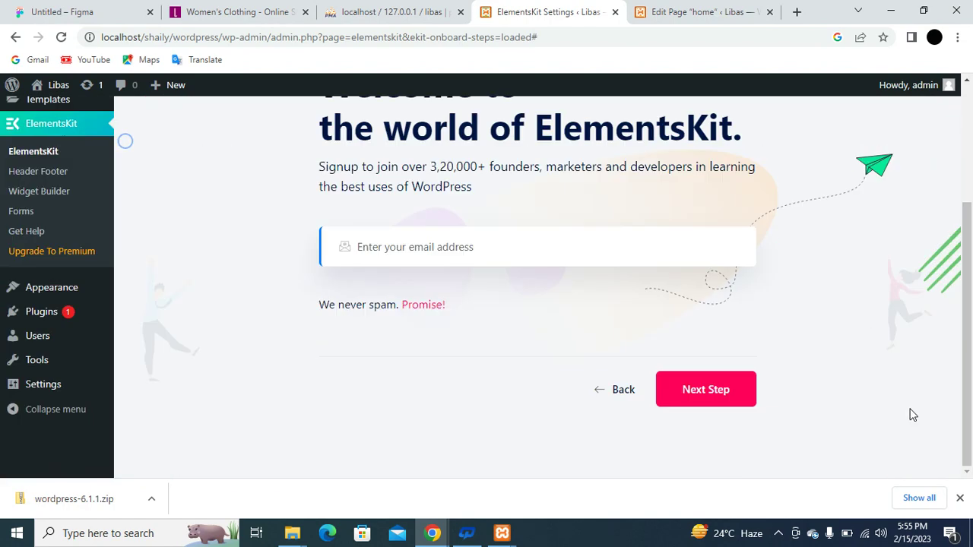
pyautogui.click(708, 413)
pyautogui.scroll(-5, 810, 438)
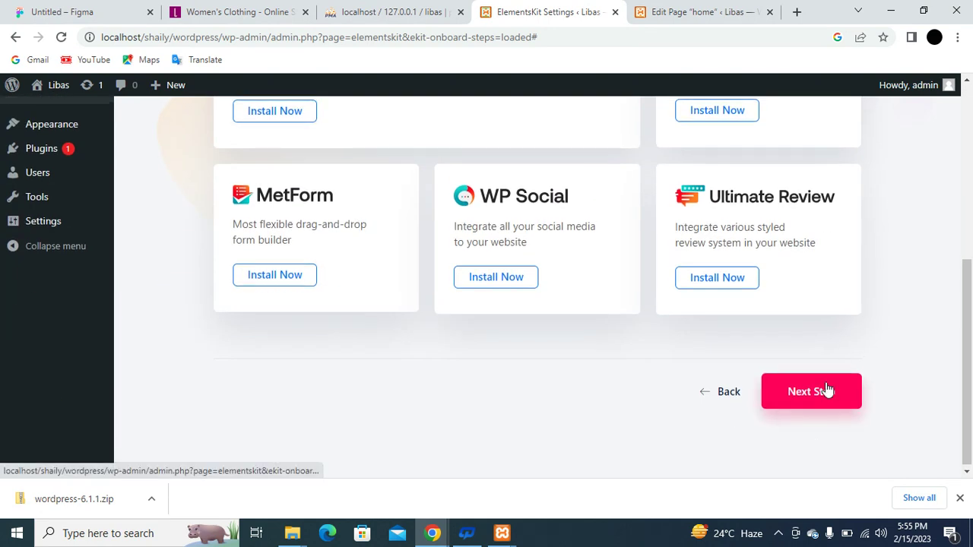
pyautogui.click(825, 390)
pyautogui.scroll(-5, 827, 387)
pyautogui.click(827, 389)
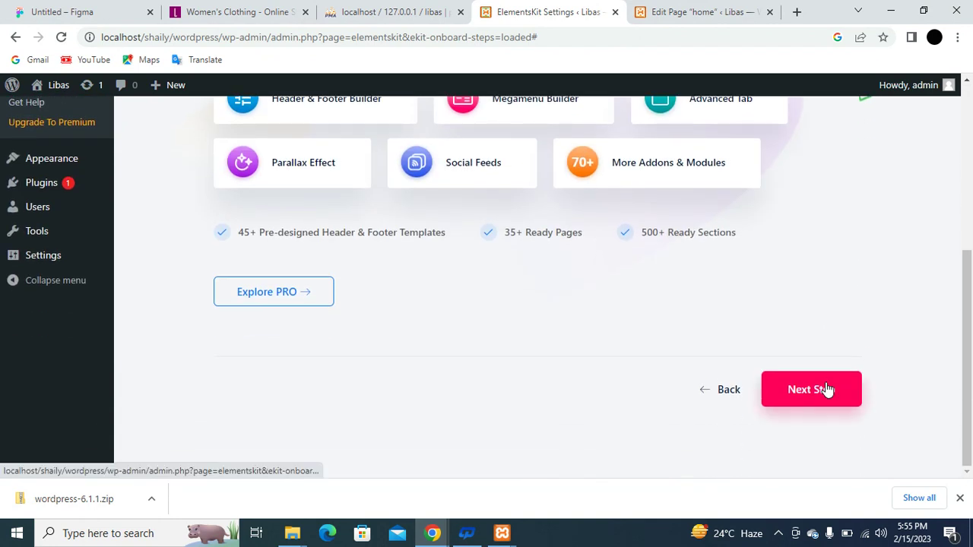
pyautogui.click(827, 389)
pyautogui.scroll(-3, 821, 419)
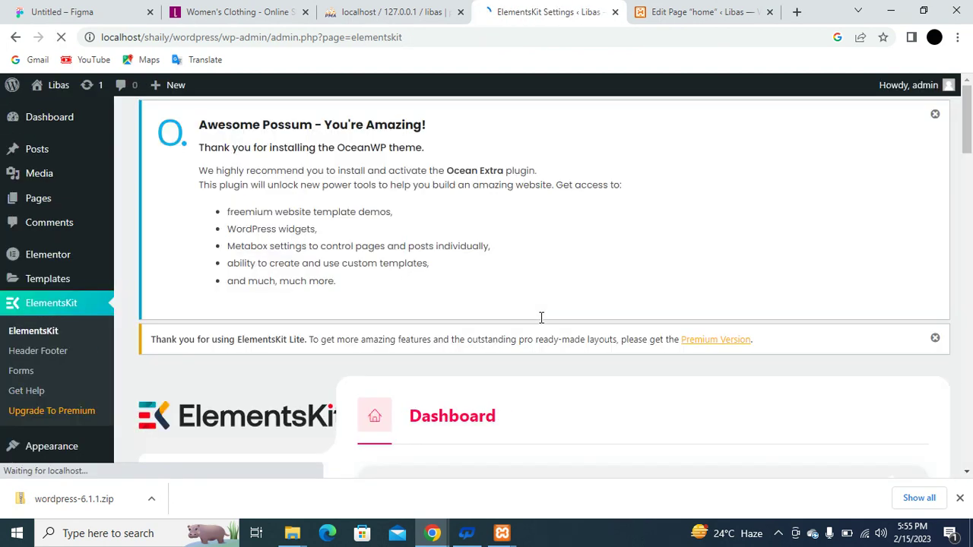
# Add a new Header template titled 'header' for the Entire Site, switch Activate on, and save.
pyautogui.scroll(-3, 541, 318)
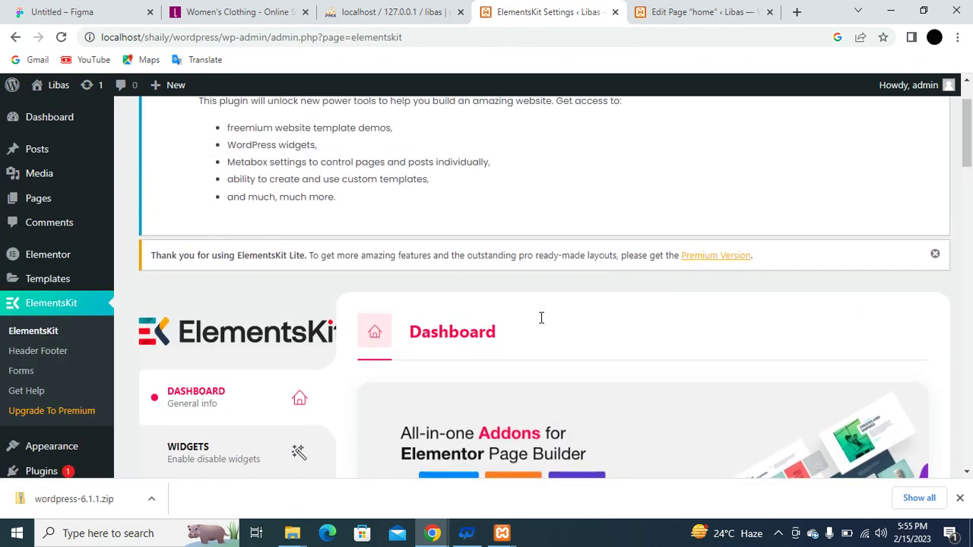
pyautogui.click(49, 357)
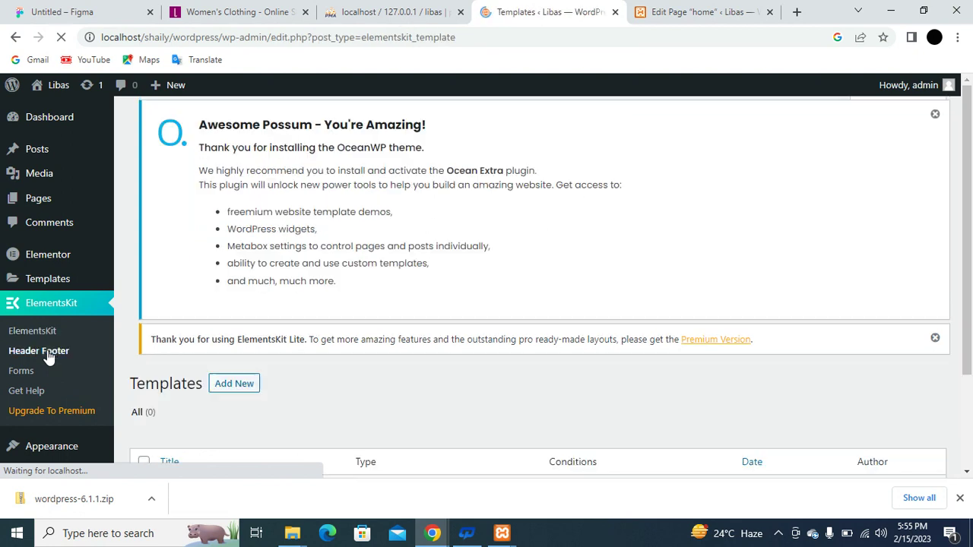
pyautogui.scroll(-2, 274, 341)
pyautogui.scroll(2, 276, 343)
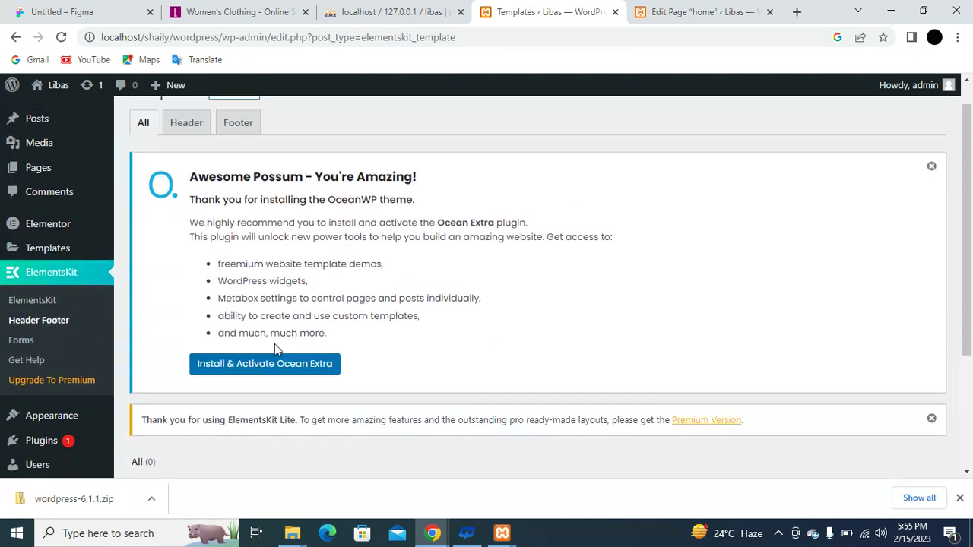
pyautogui.click(234, 123)
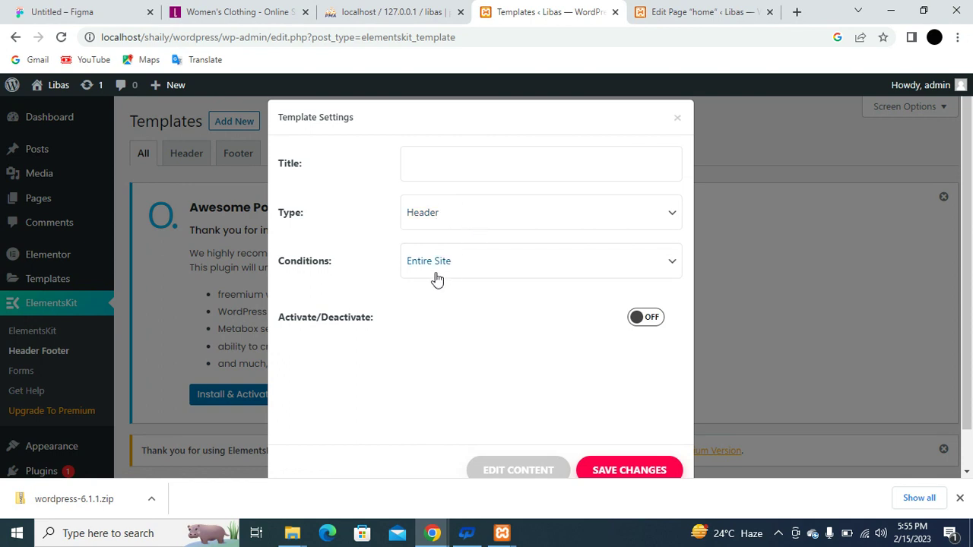
pyautogui.click(450, 147)
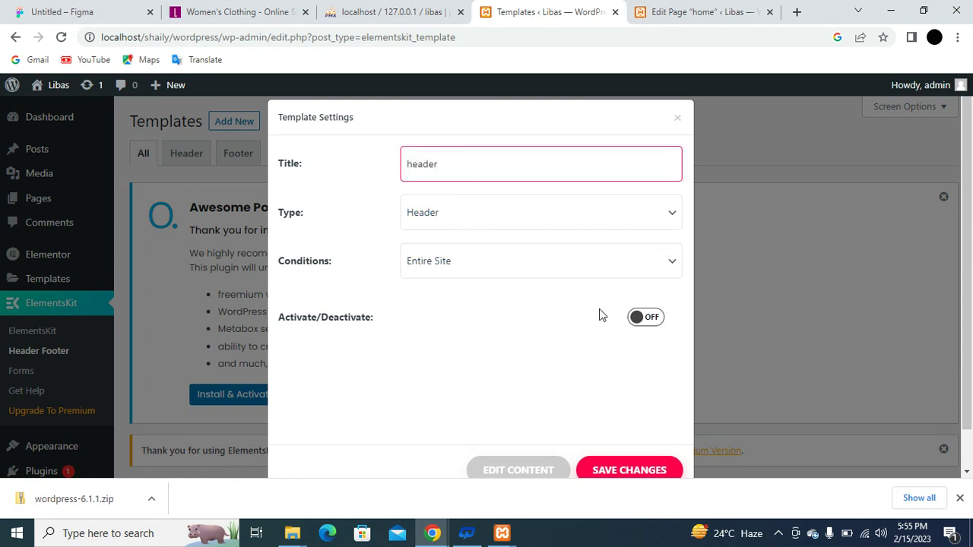
pyautogui.click(645, 318)
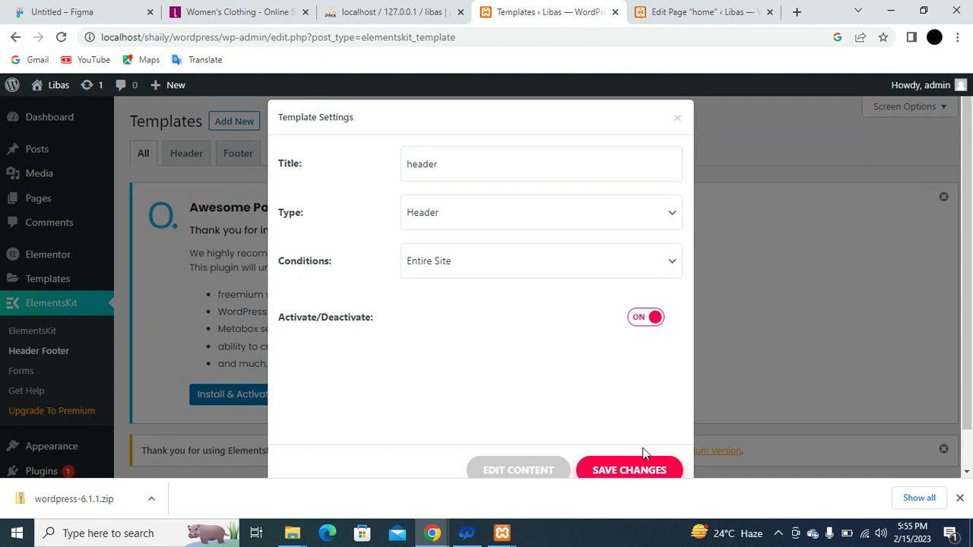
pyautogui.click(633, 470)
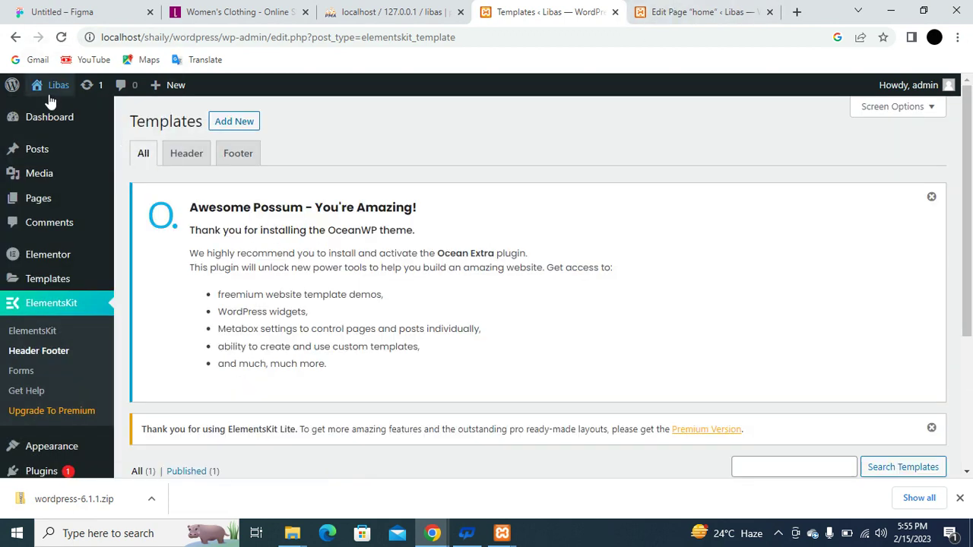
# Preview the live site, then return to the ElementsKit templates list.
pyautogui.moveTo(53, 88)
pyautogui.click(57, 113)
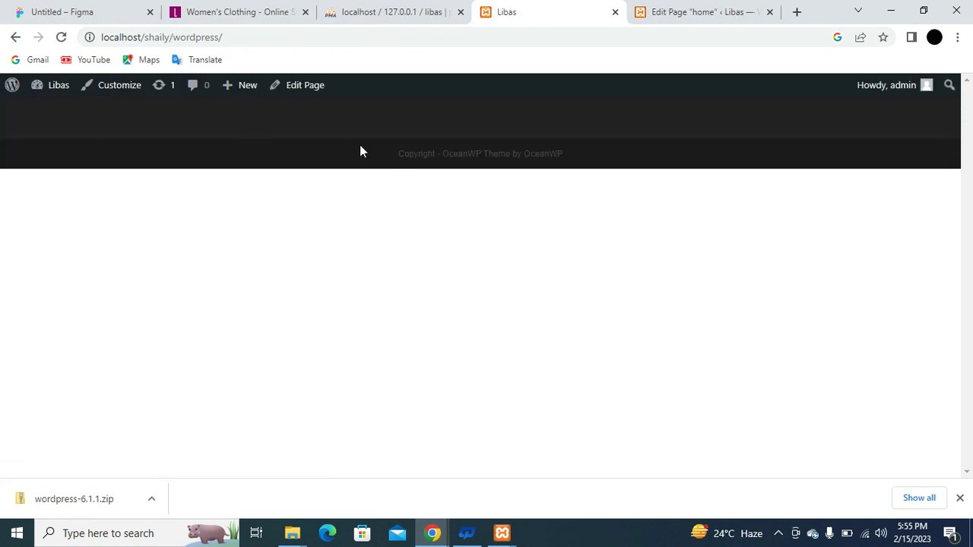
pyautogui.click(6, 38)
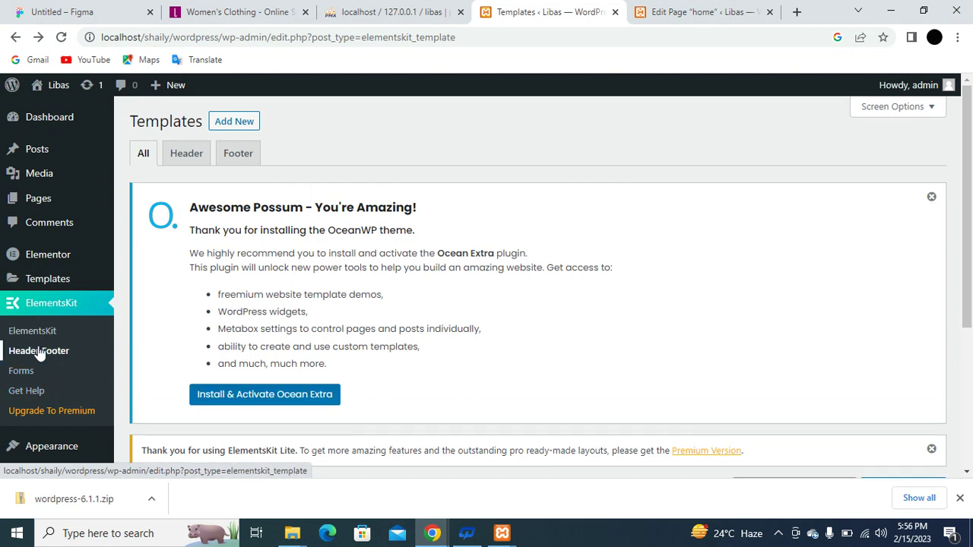
# Filter templates by Footer and start a new template with Activate switched on.
pyautogui.click(237, 156)
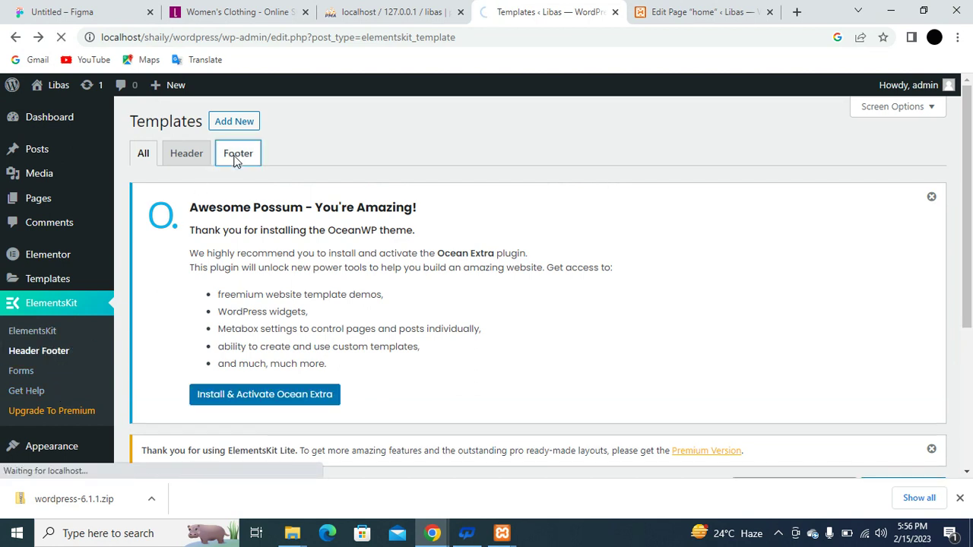
pyautogui.scroll(-3, 328, 266)
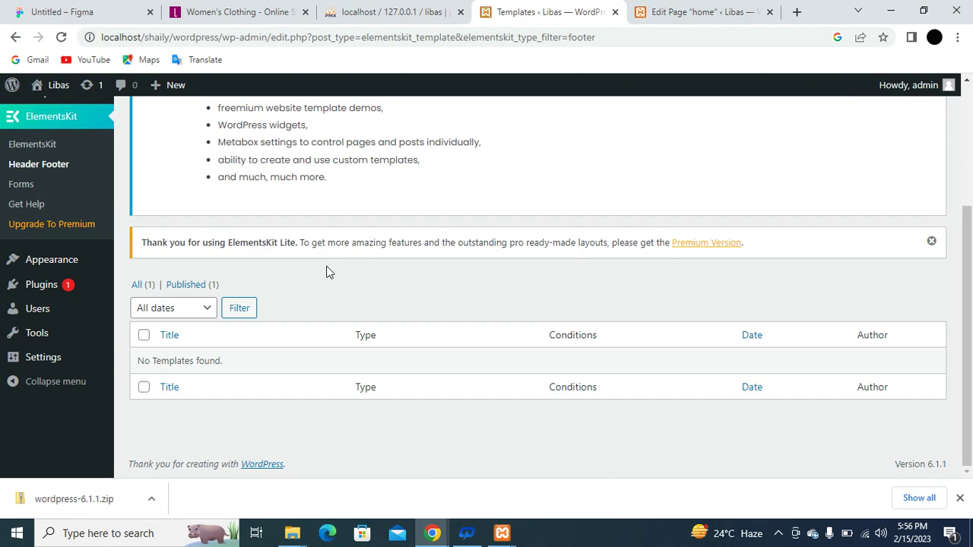
pyautogui.scroll(3, 328, 270)
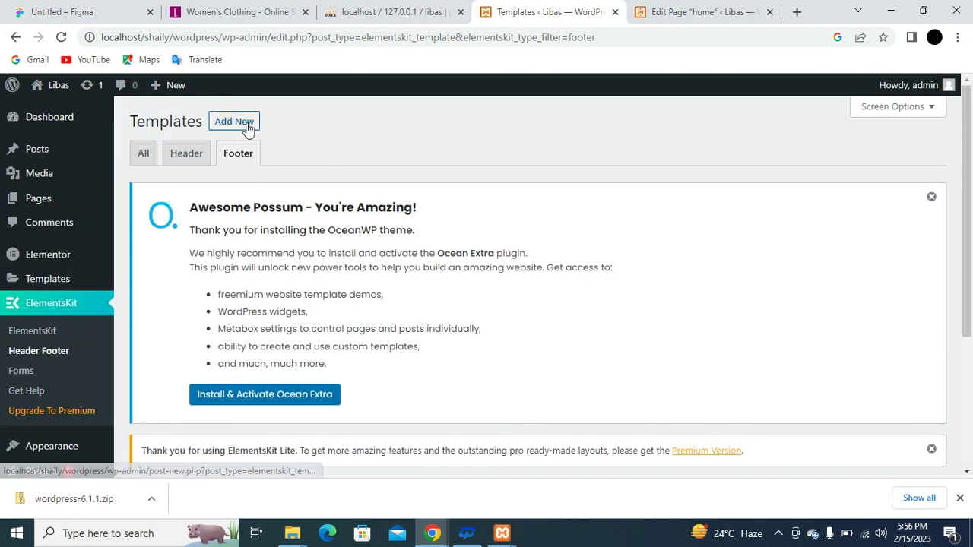
pyautogui.click(244, 122)
pyautogui.click(661, 326)
# Set the template type to Footer, title it 'footer', save it, and go to Pages.
pyautogui.click(579, 219)
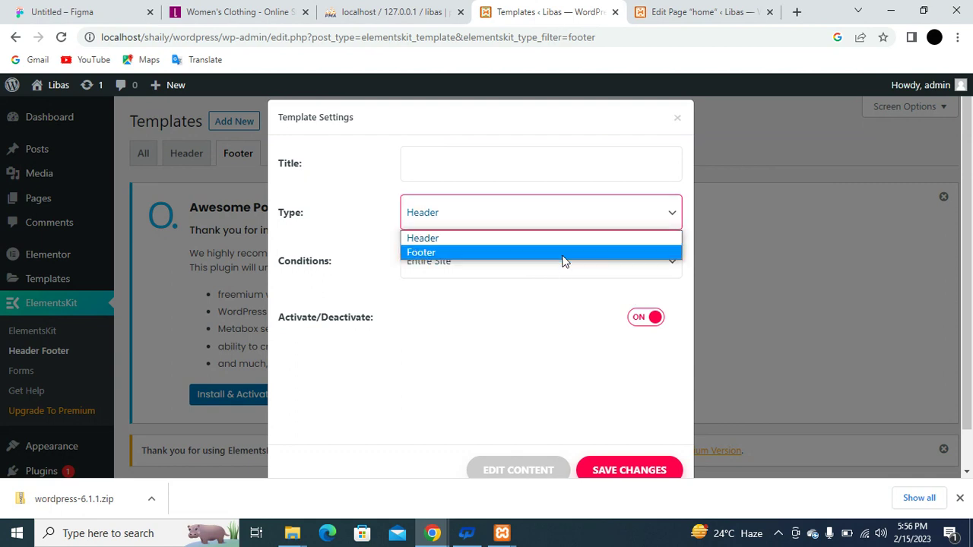
pyautogui.click(562, 268)
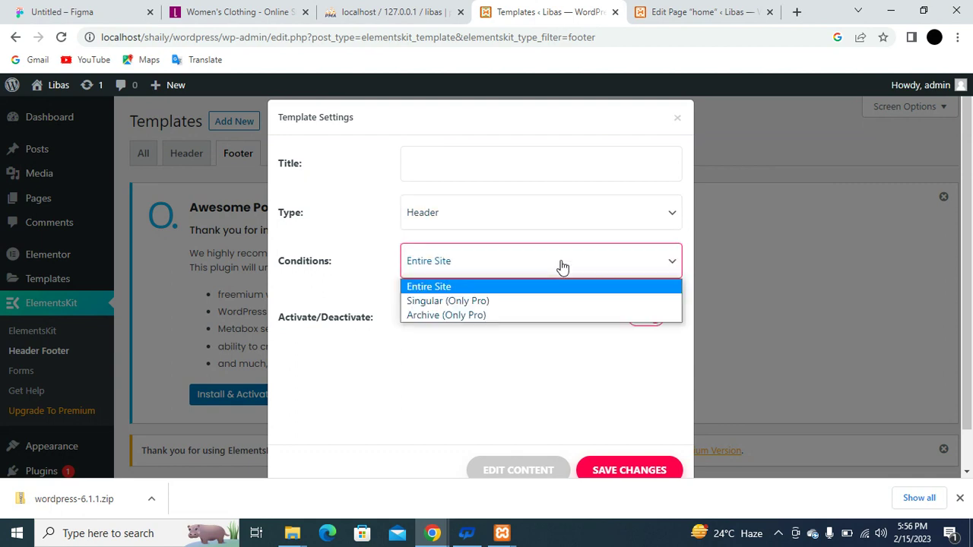
pyautogui.click(534, 218)
pyautogui.click(533, 219)
pyautogui.click(533, 218)
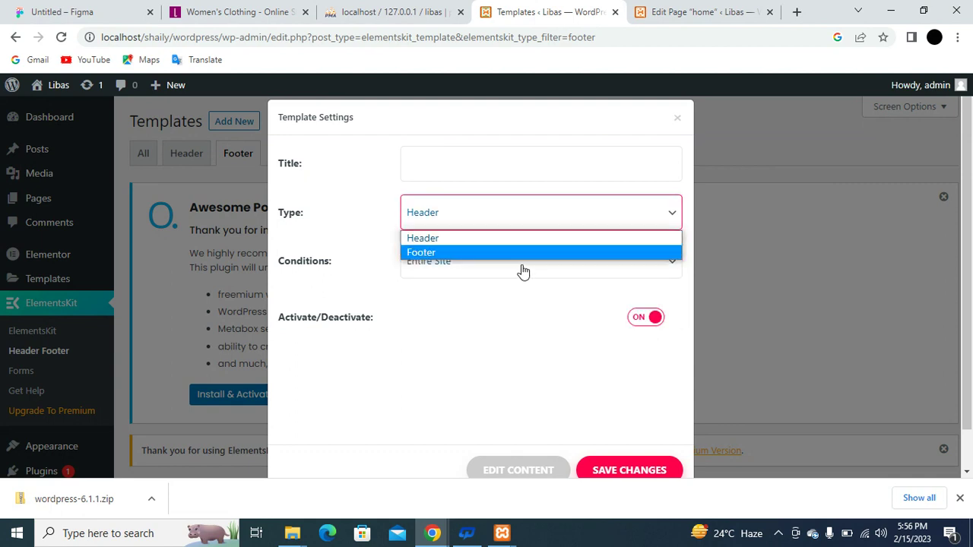
pyautogui.click(522, 253)
pyautogui.click(487, 163)
pyautogui.write('footer')
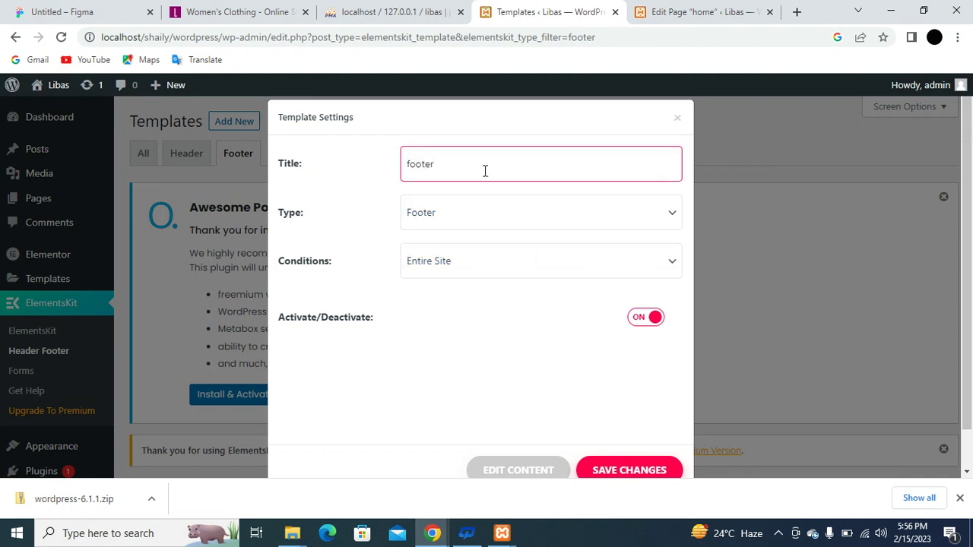
pyautogui.click(612, 470)
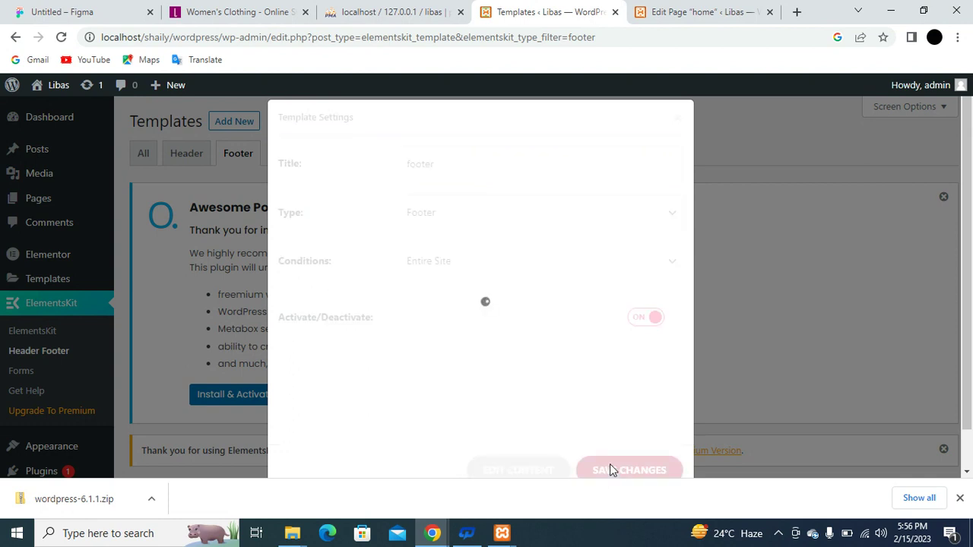
pyautogui.click(703, 10)
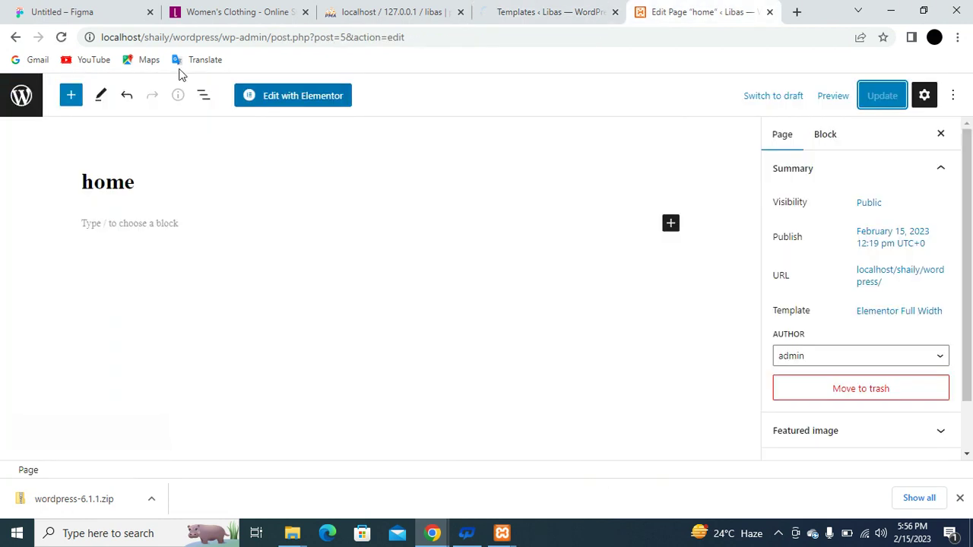
pyautogui.click(22, 95)
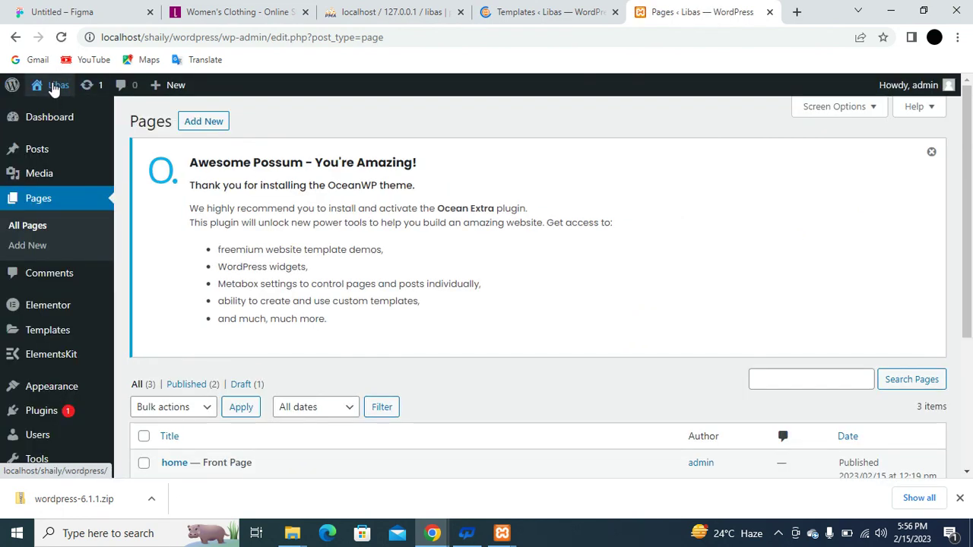
# Visit the blank live front page, then switch to the libas.in reference store.
pyautogui.moveTo(60, 91)
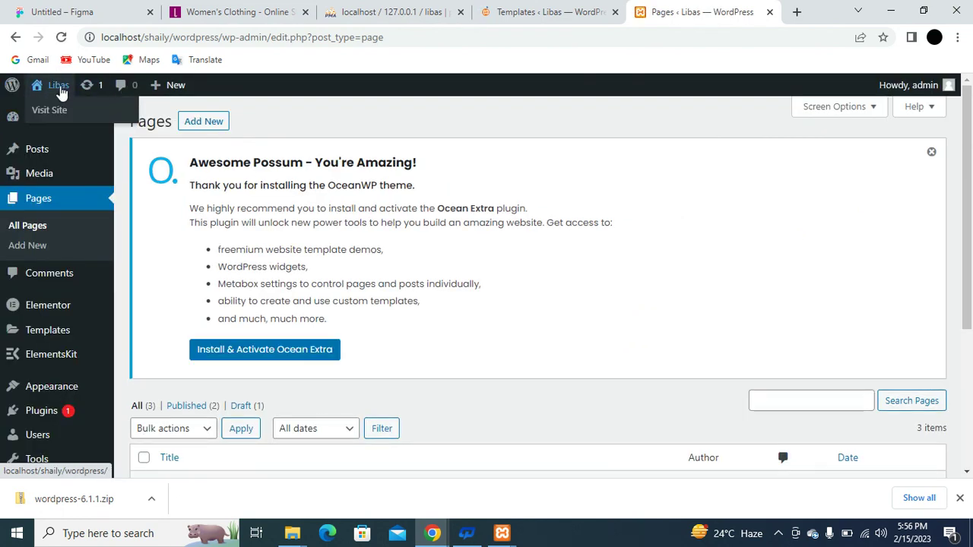
pyautogui.click(51, 112)
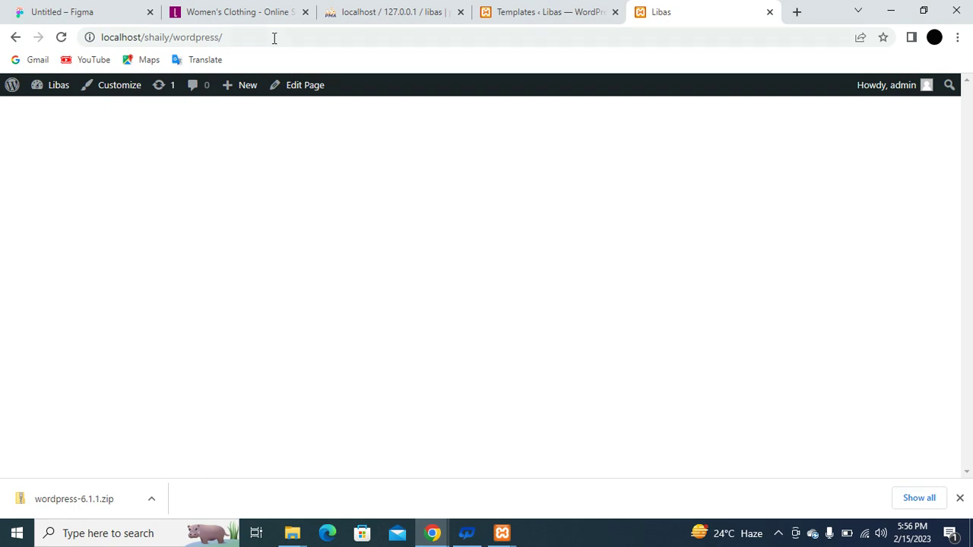
pyautogui.click(232, 9)
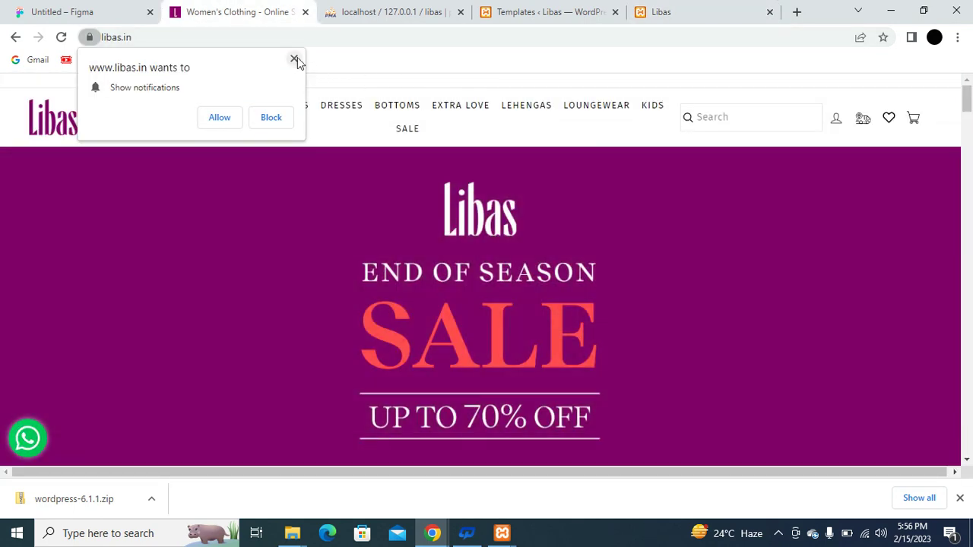
# Dismiss the libas.in notification prompt and save the Libas logo image as logo.avif.
pyautogui.click(295, 59)
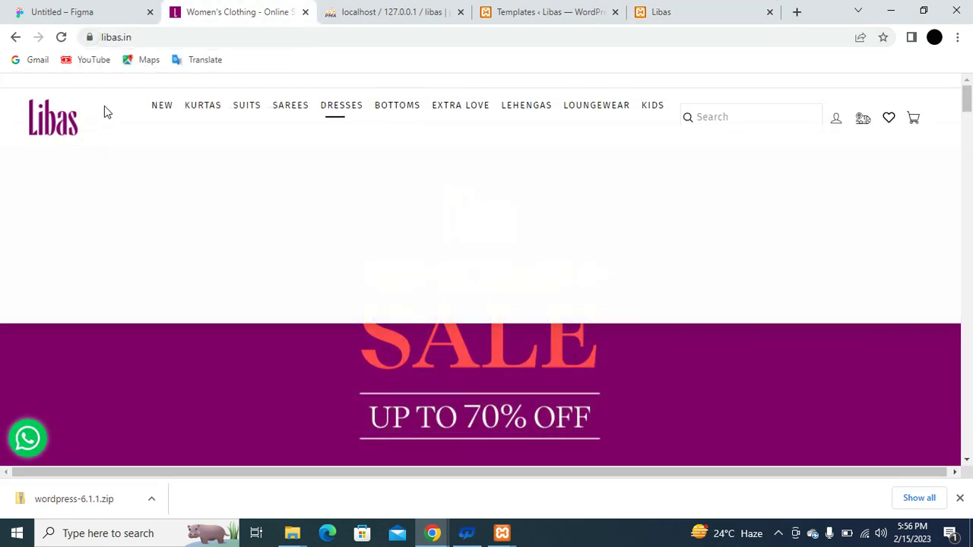
pyautogui.rightClick(42, 123)
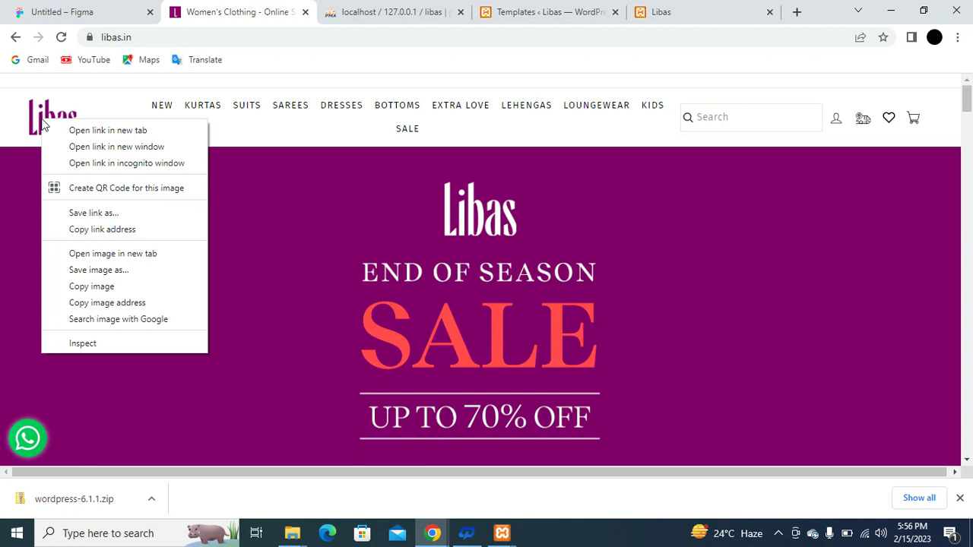
pyautogui.click(118, 273)
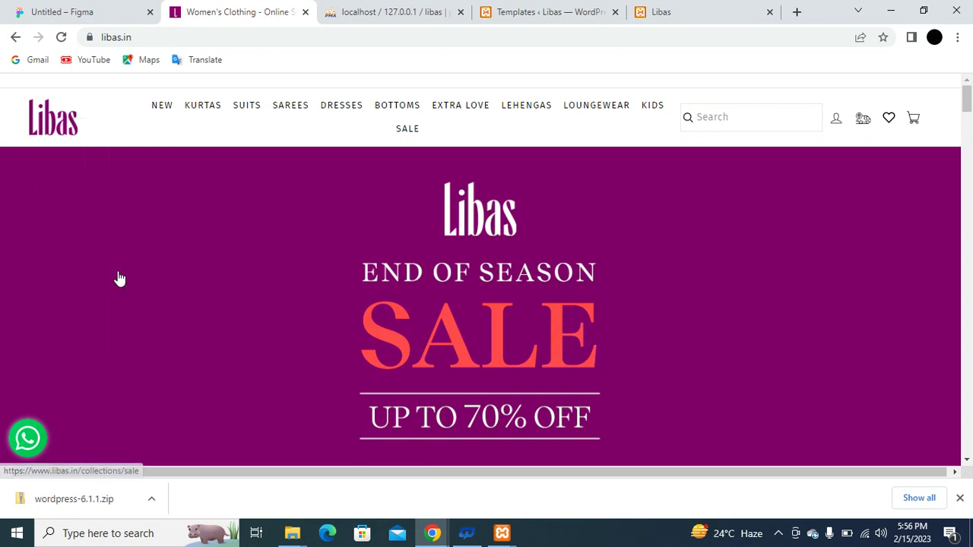
pyautogui.write('logo')
pyautogui.press('Return')
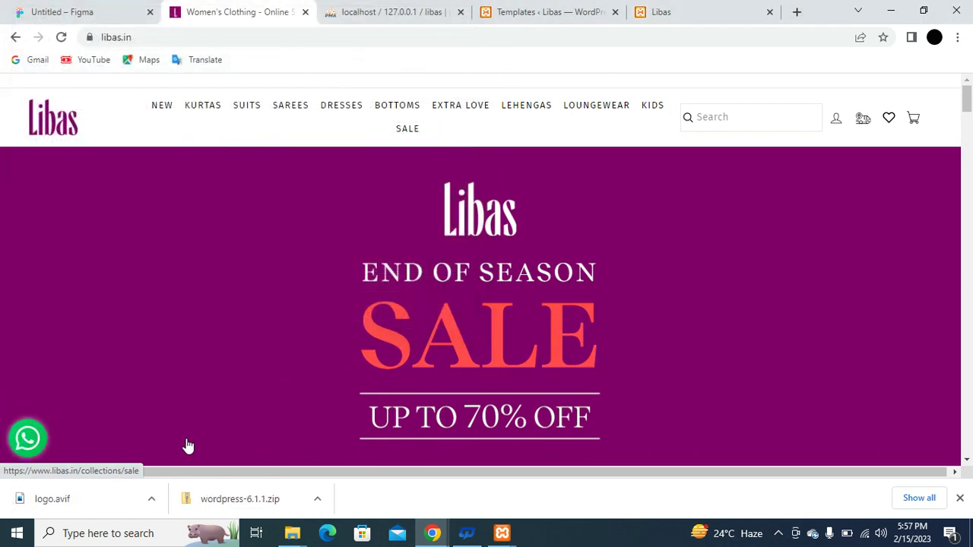
pyautogui.click(514, 8)
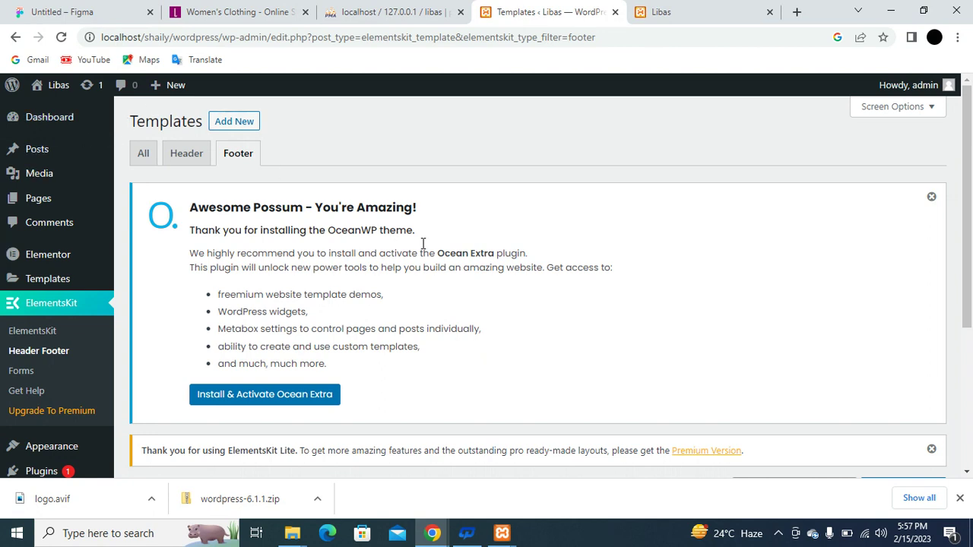
# Filter to Header templates and open the 'header' template's content in Elementor.
pyautogui.click(190, 155)
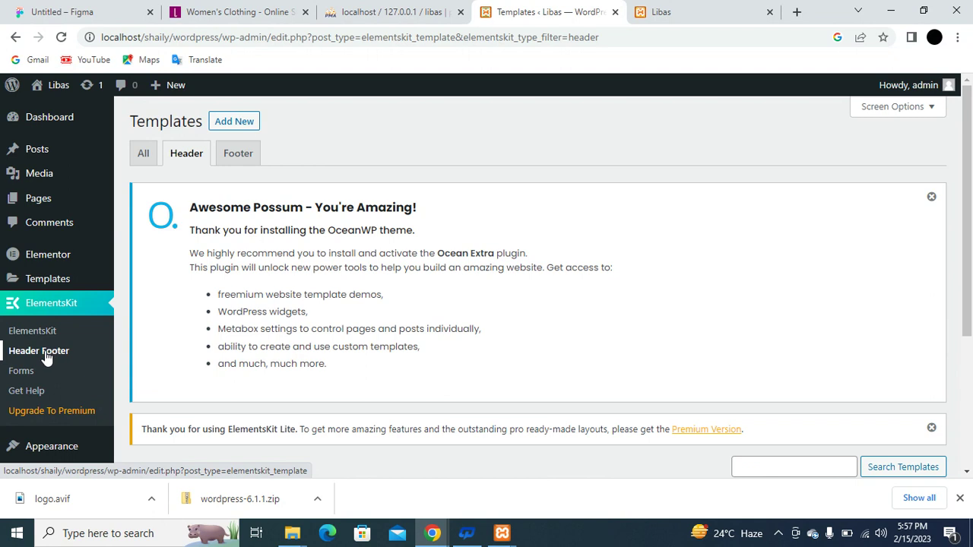
pyautogui.scroll(-2, 387, 326)
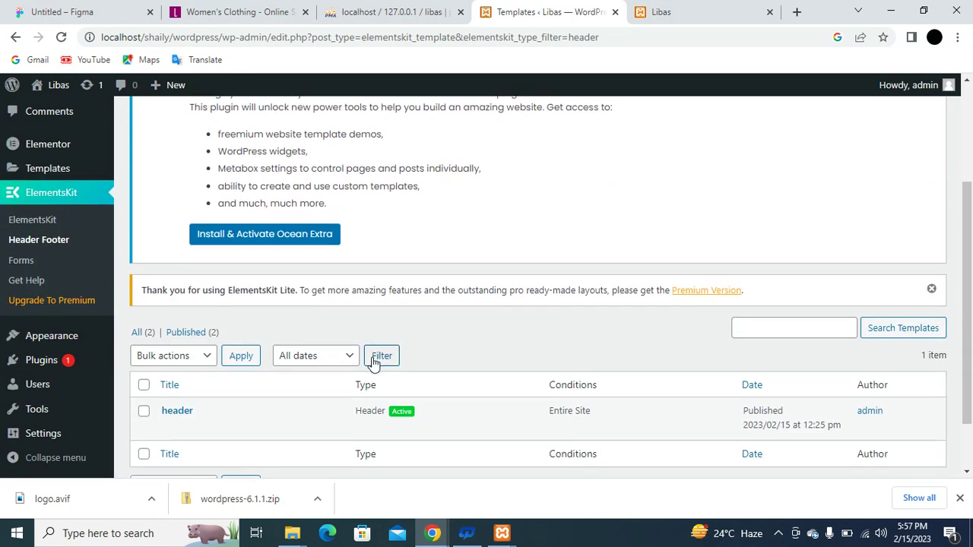
pyautogui.scroll(-1, 373, 363)
pyautogui.click(144, 341)
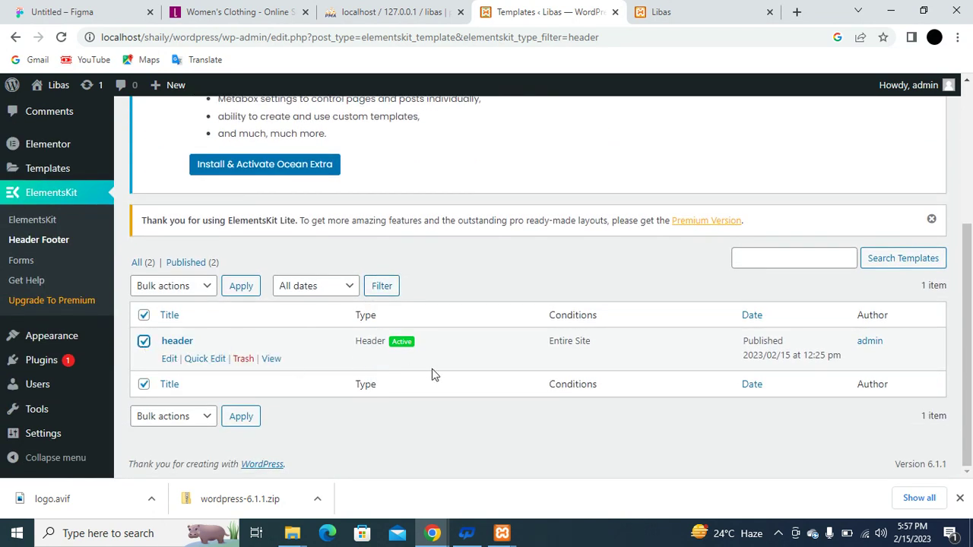
pyautogui.click(169, 358)
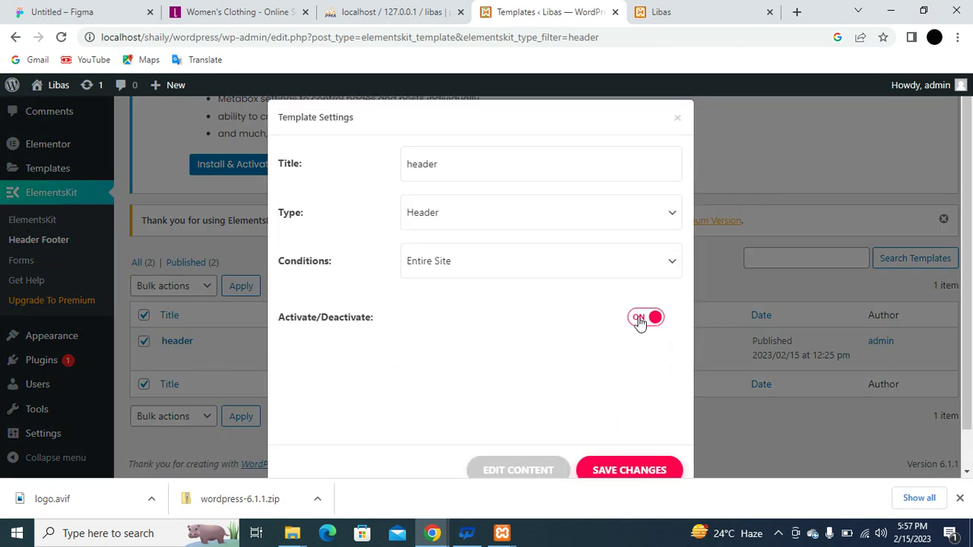
pyautogui.click(529, 473)
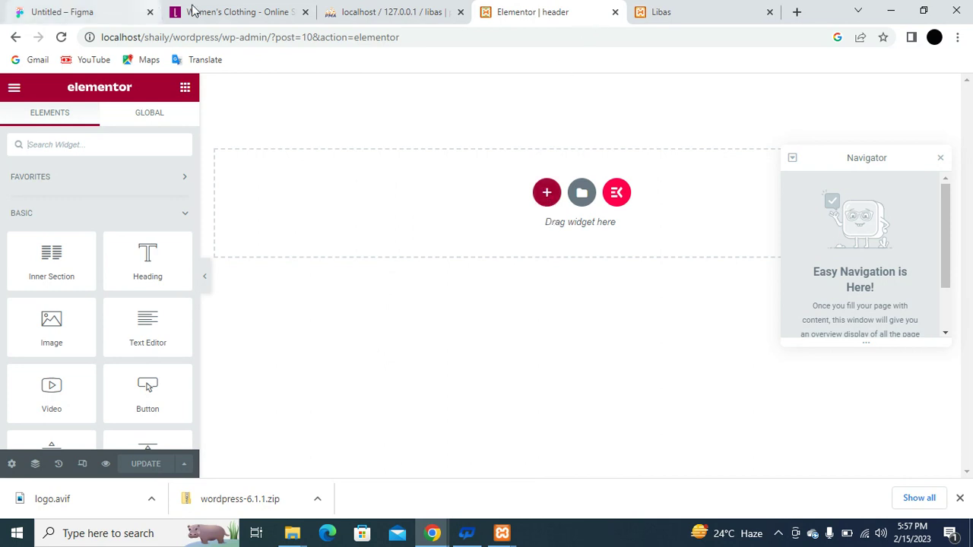
# Open a libas.in category page and zoom out to see its full header menu.
pyautogui.click(222, 11)
pyautogui.click(401, 125)
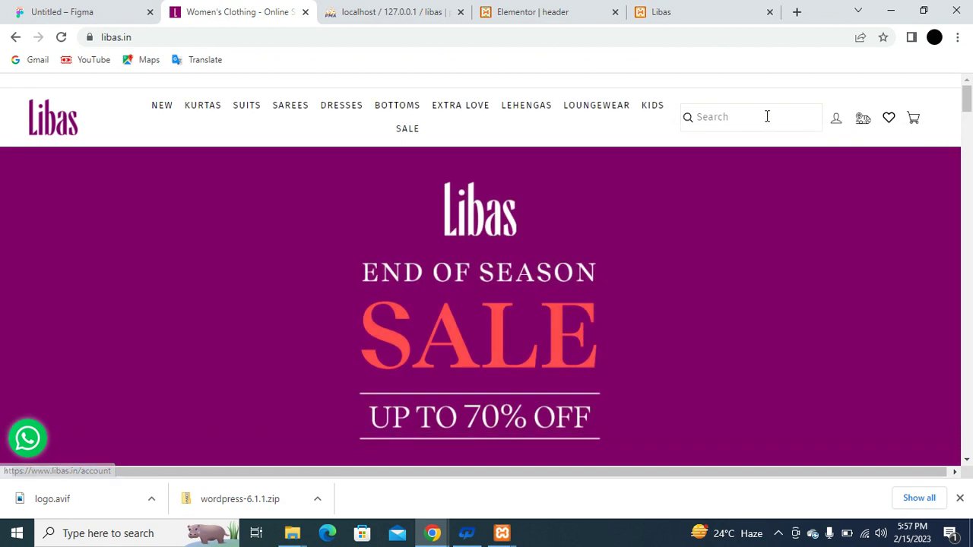
pyautogui.hotkey('ctrl', '-')
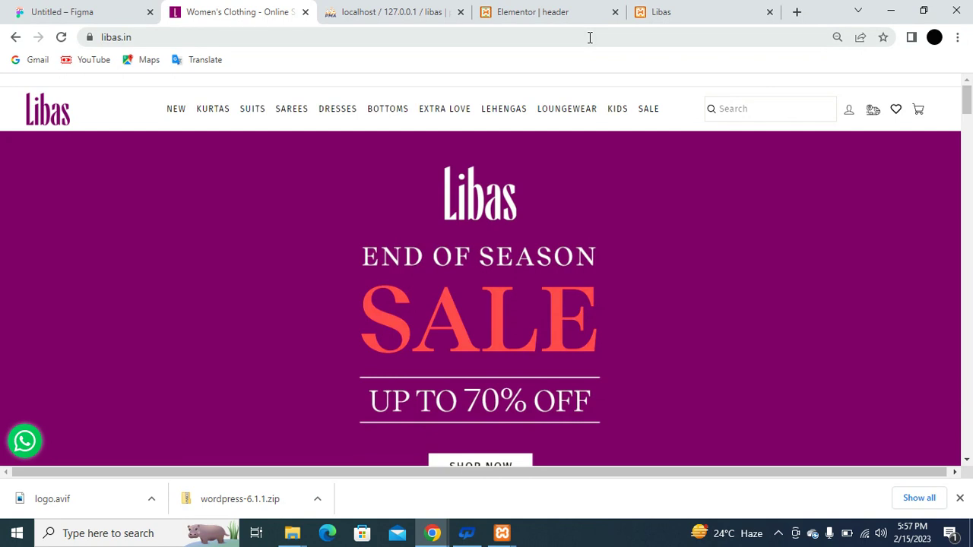
pyautogui.click(706, 12)
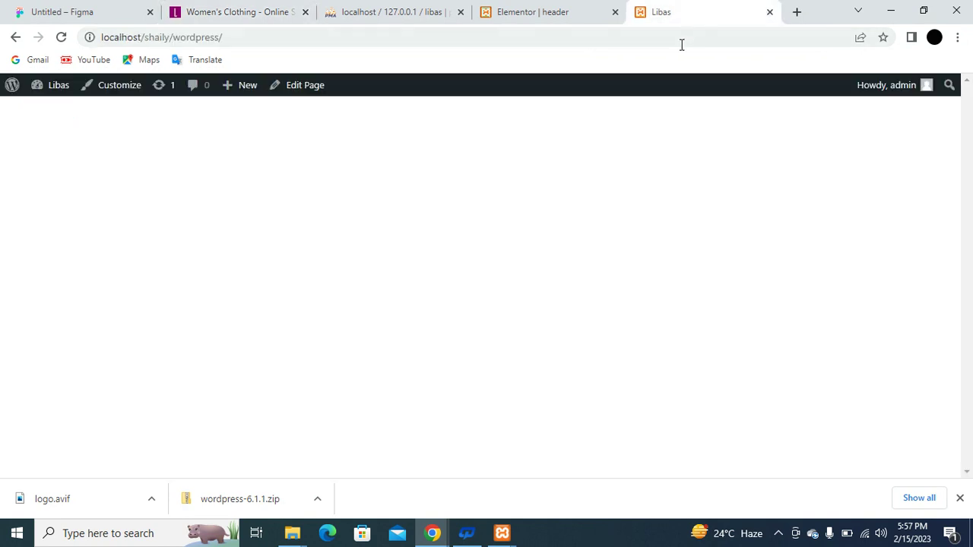
# Add a four-column section to the header and drop logo.avif into the first column.
pyautogui.click(530, 15)
pyautogui.click(547, 193)
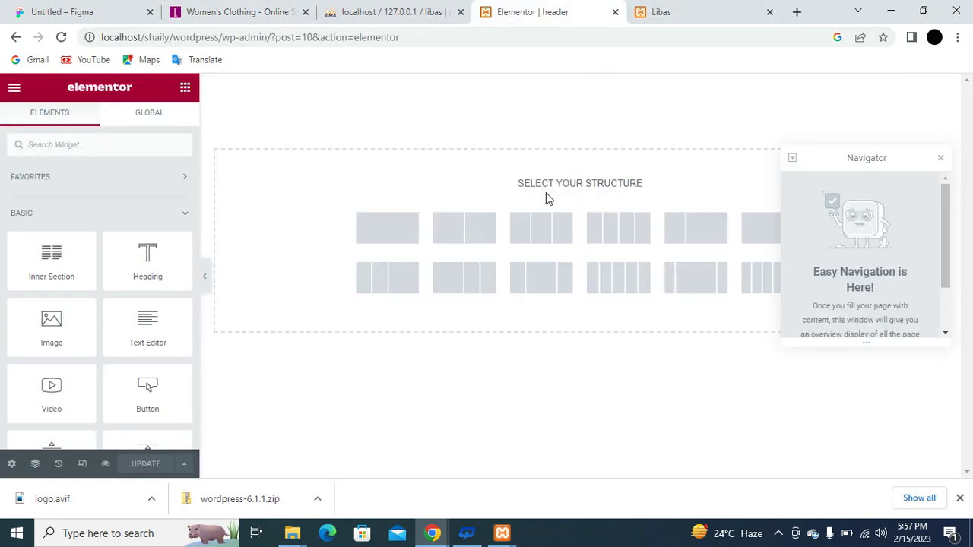
pyautogui.click(620, 228)
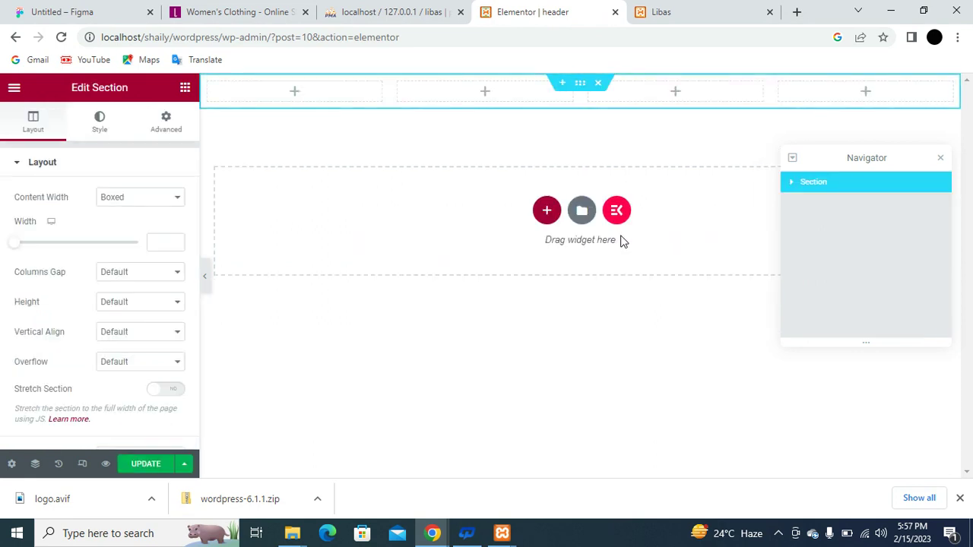
pyautogui.moveTo(67, 513); pyautogui.dragTo(297, 92)
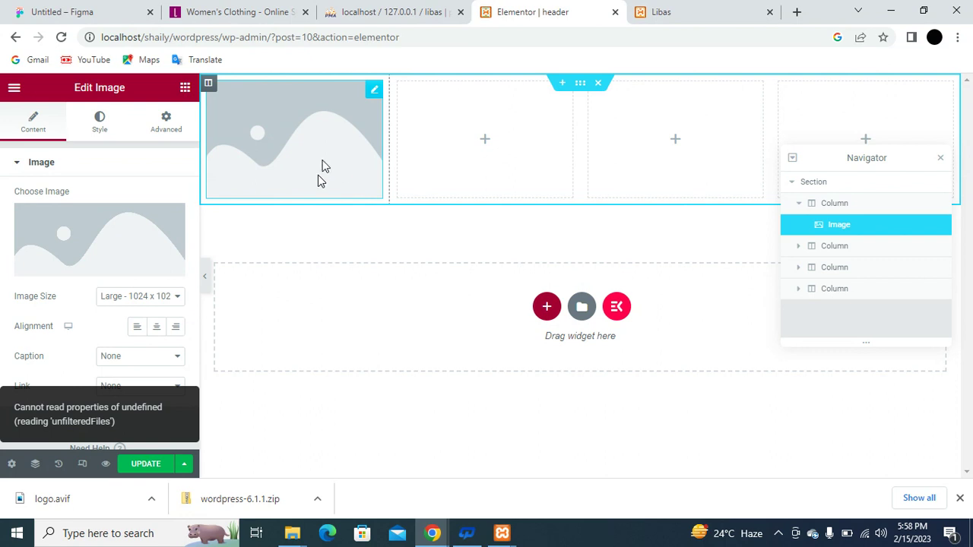
pyautogui.click(797, 11)
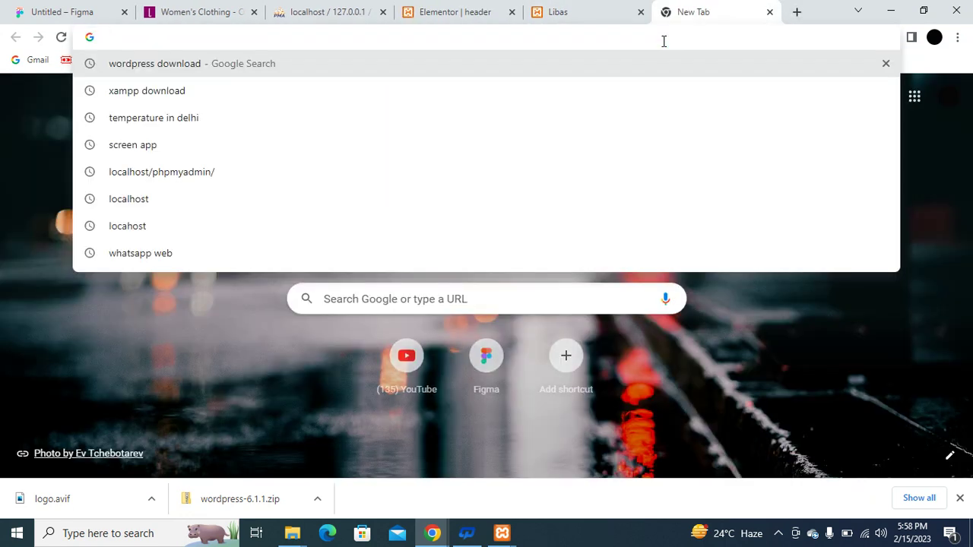
# Search Google Images for 'libas logo png' and save the LIBAS New Delhi logo as 926013345s.png.
pyautogui.write('libas')
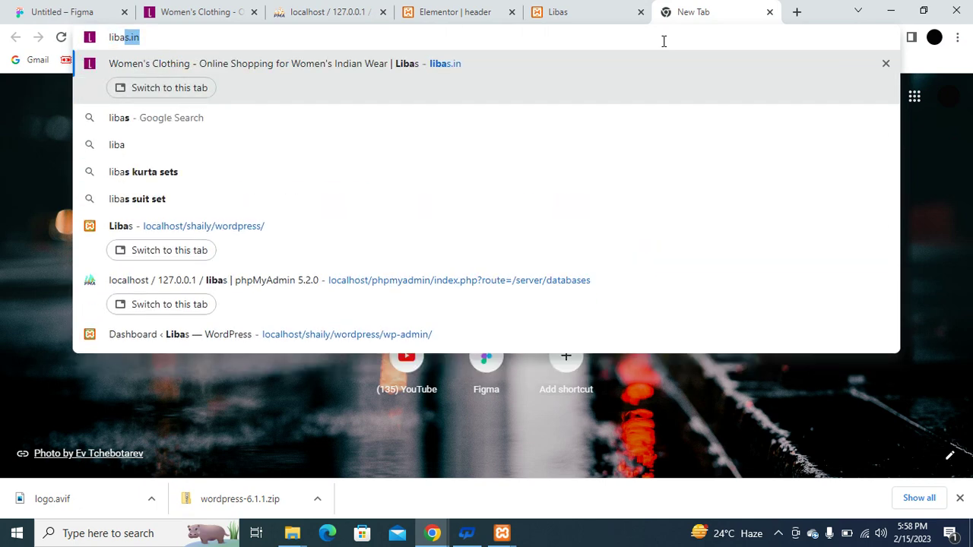
pyautogui.write(' logo')
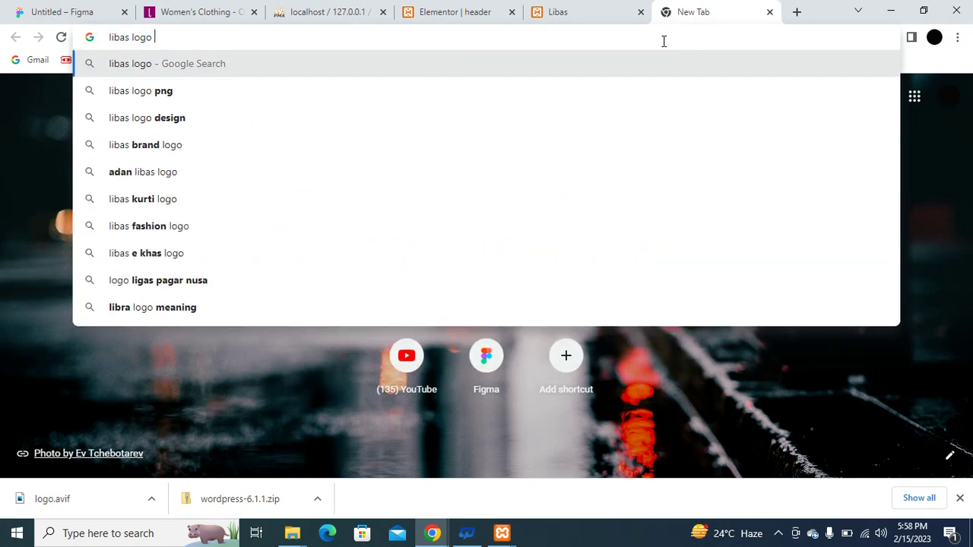
pyautogui.write(' png')
pyautogui.press('Return')
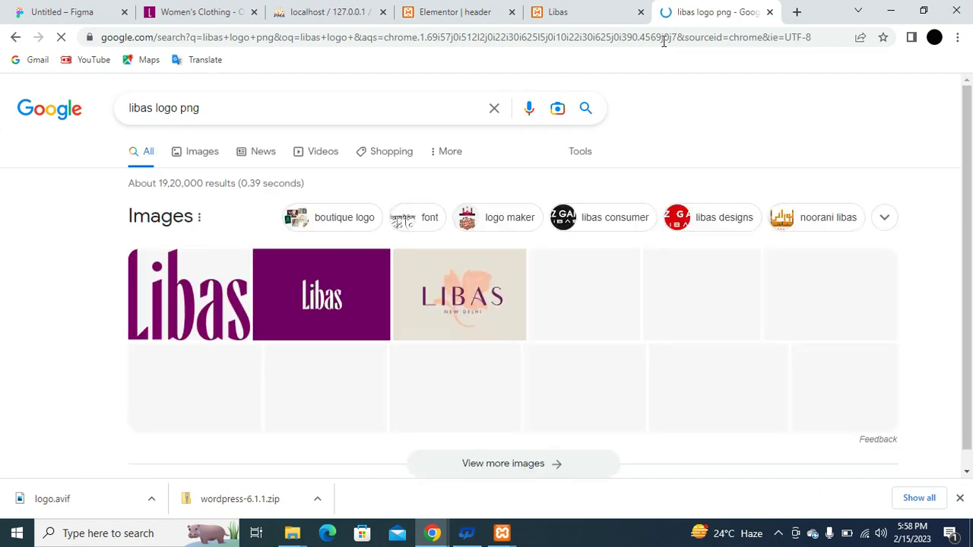
pyautogui.click(193, 152)
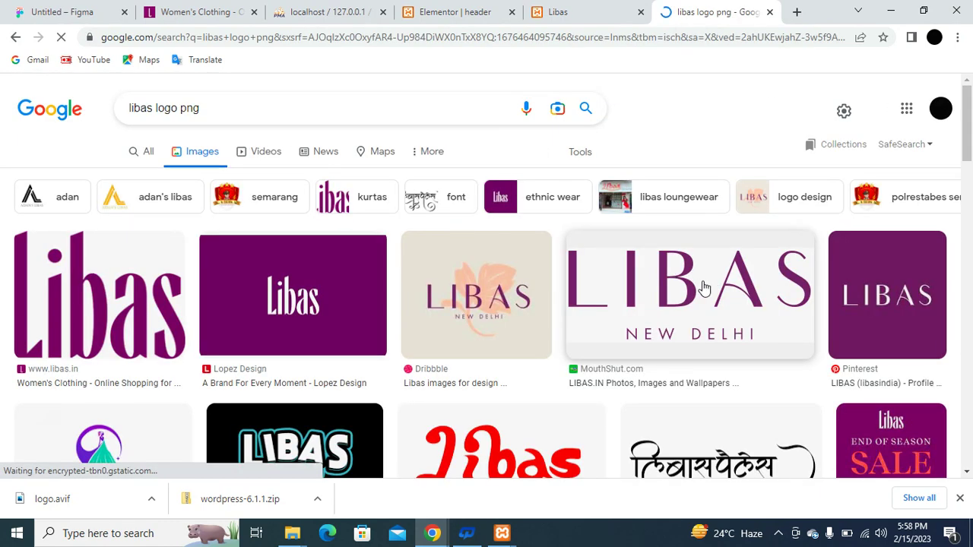
pyautogui.click(704, 282)
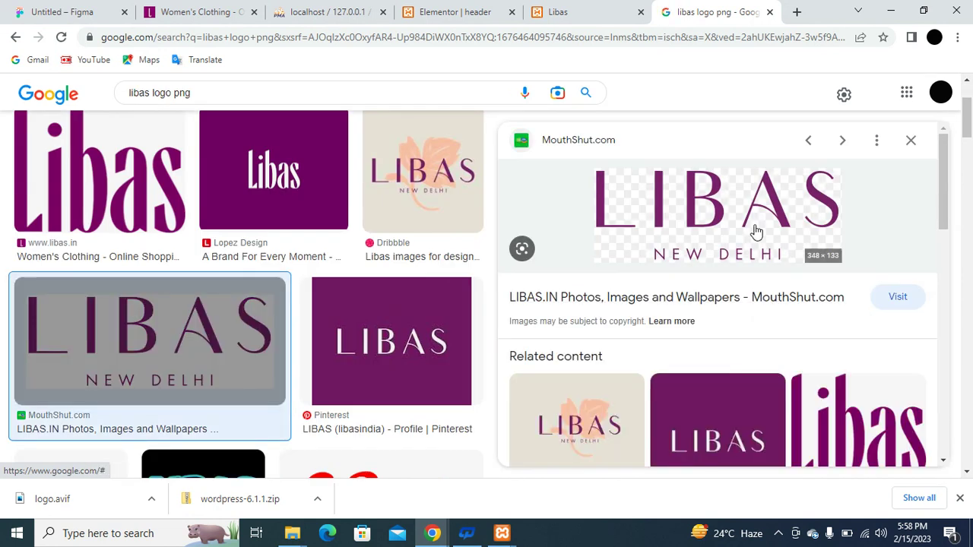
pyautogui.rightClick(754, 226)
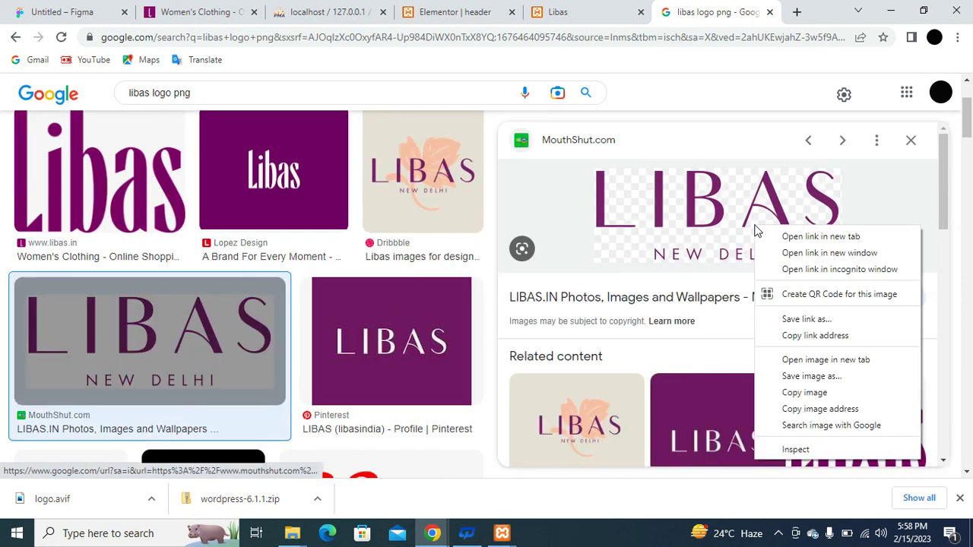
pyautogui.click(831, 377)
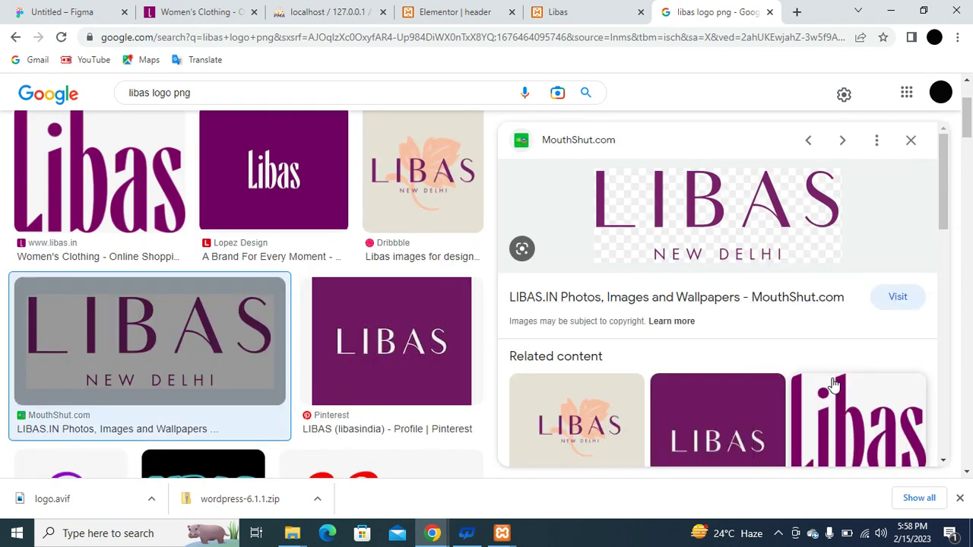
pyautogui.click(375, 320)
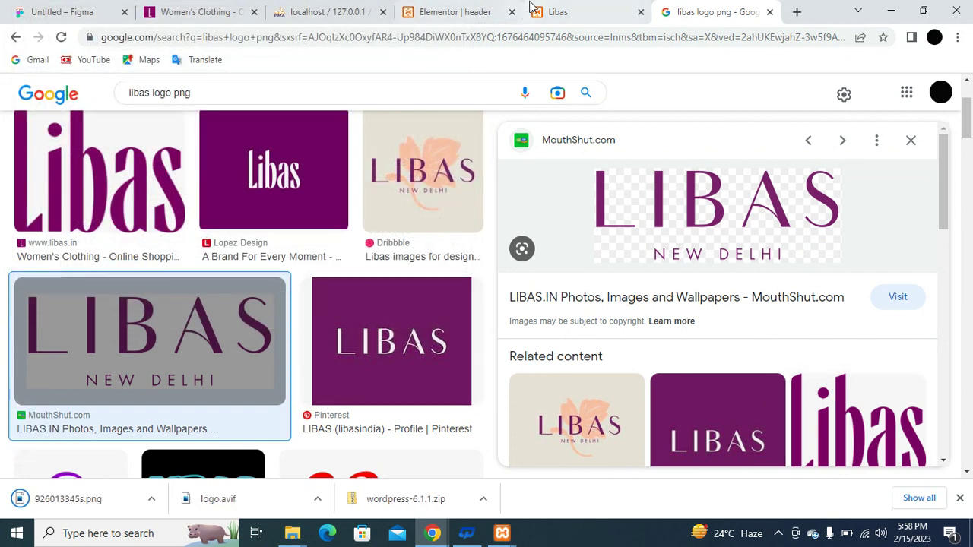
pyautogui.click(532, 9)
# Drop the downloaded LIBAS PNG into the first column and delete the empty placeholder image widget.
pyautogui.click(438, 12)
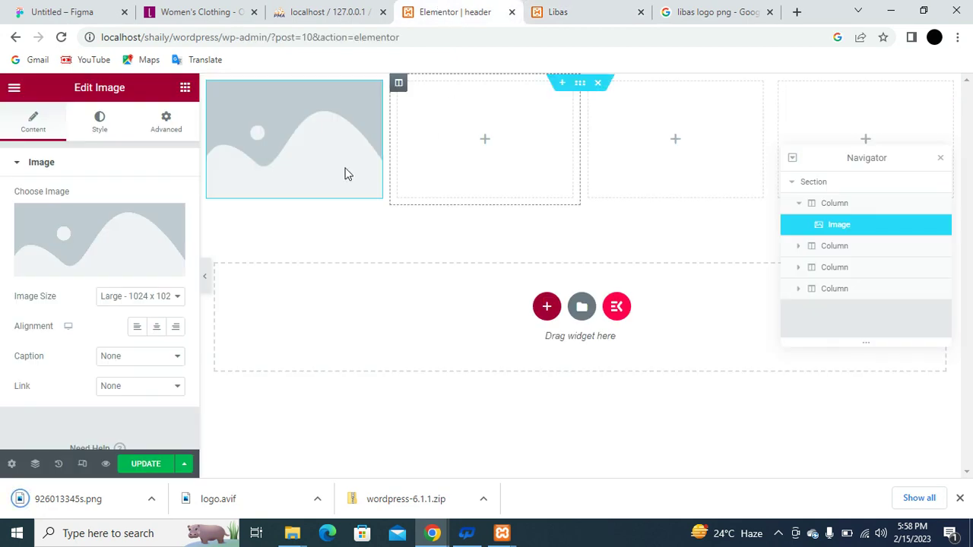
pyautogui.moveTo(64, 508); pyautogui.dragTo(278, 157)
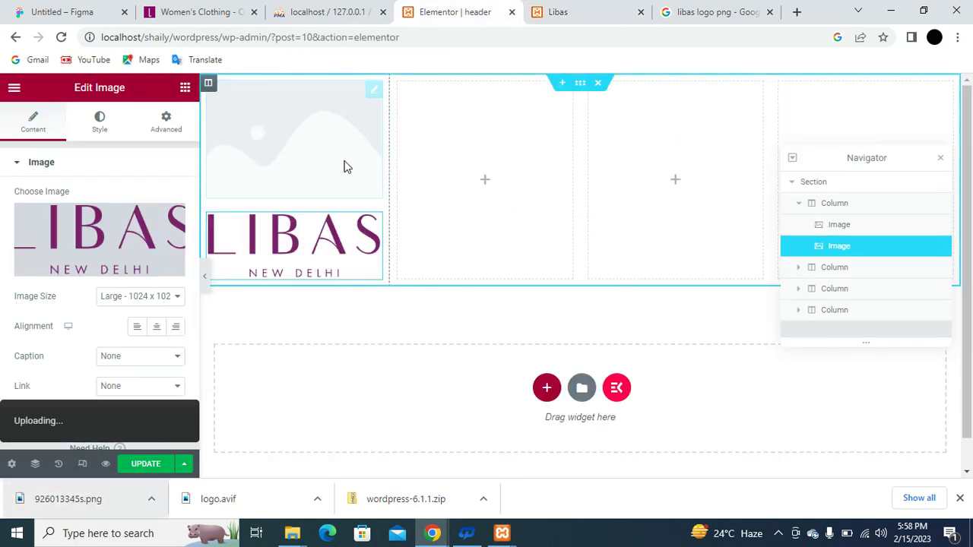
pyautogui.rightClick(356, 107)
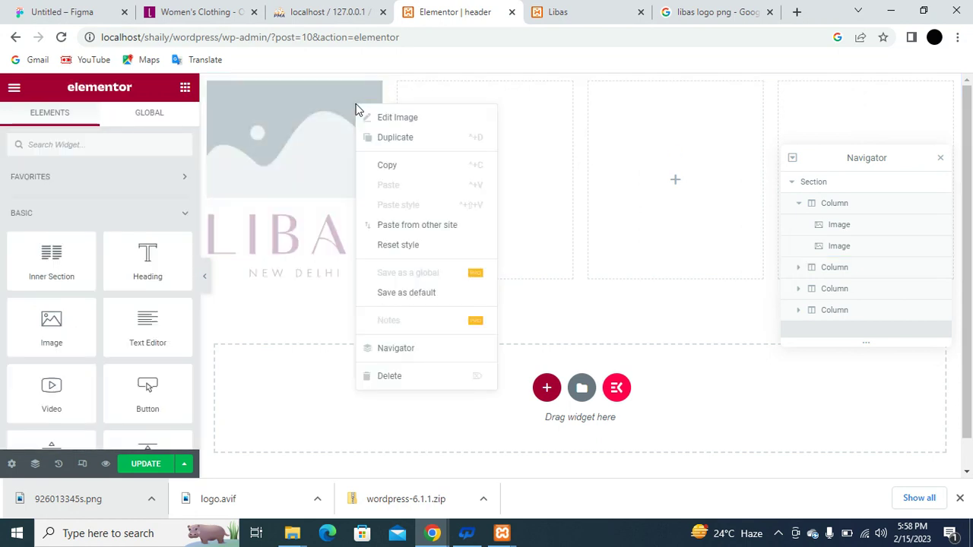
pyautogui.click(403, 374)
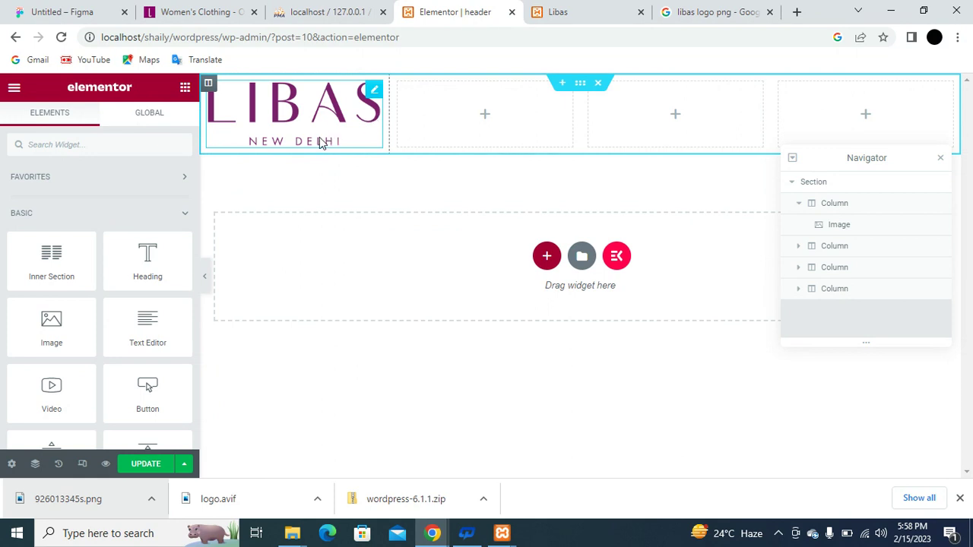
# Set the LIBAS logo's image width to 45% in the Style tab.
pyautogui.click(371, 118)
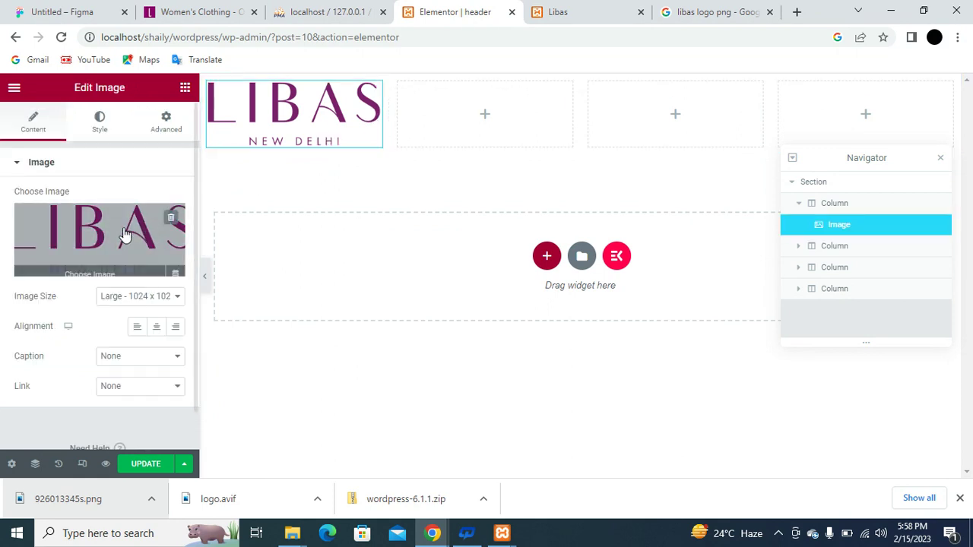
pyautogui.click(104, 123)
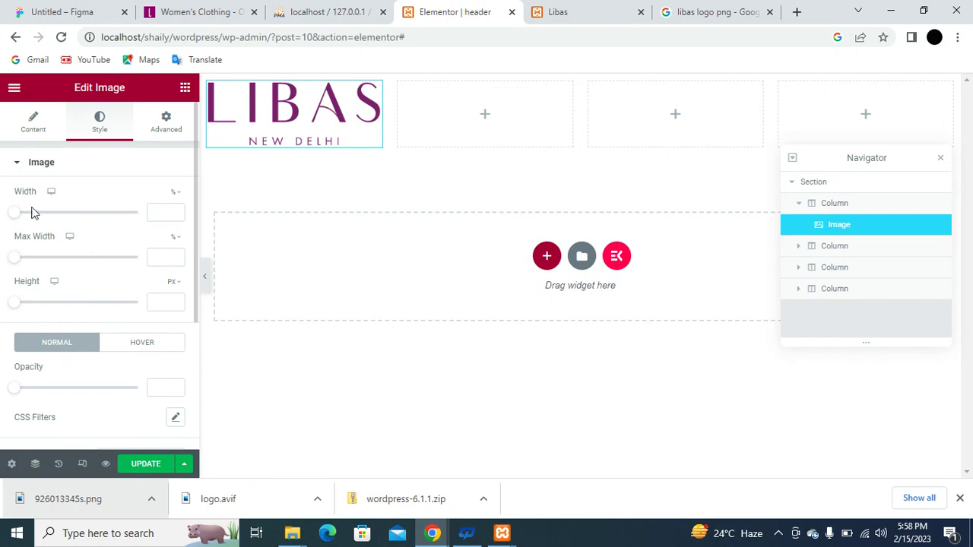
pyautogui.moveTo(15, 216); pyautogui.dragTo(70, 219)
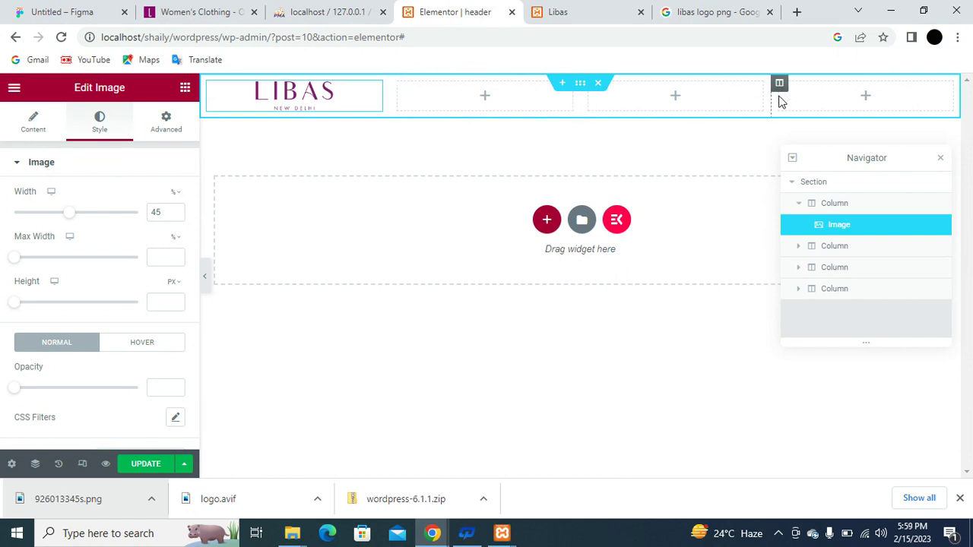
# Resize the columns: narrow logo column, widest second, third about 16.2%, fourth about 16.7%.
pyautogui.moveTo(770, 96); pyautogui.dragTo(860, 97)
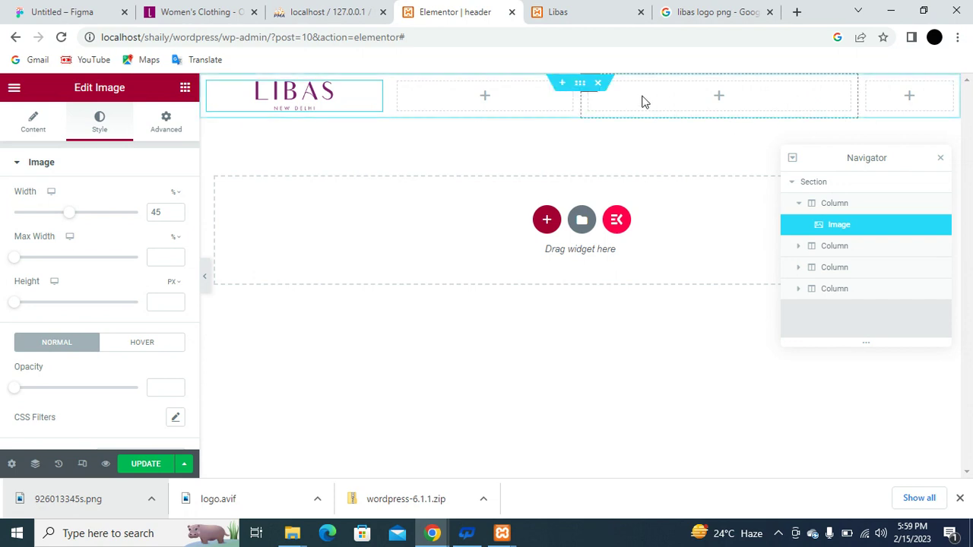
pyautogui.moveTo(579, 106); pyautogui.dragTo(711, 104)
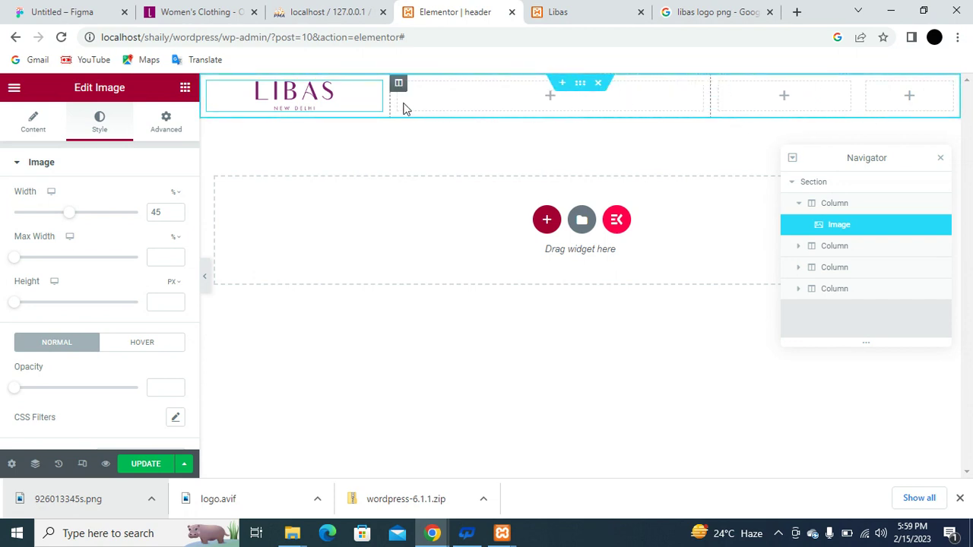
pyautogui.moveTo(390, 101); pyautogui.dragTo(345, 100)
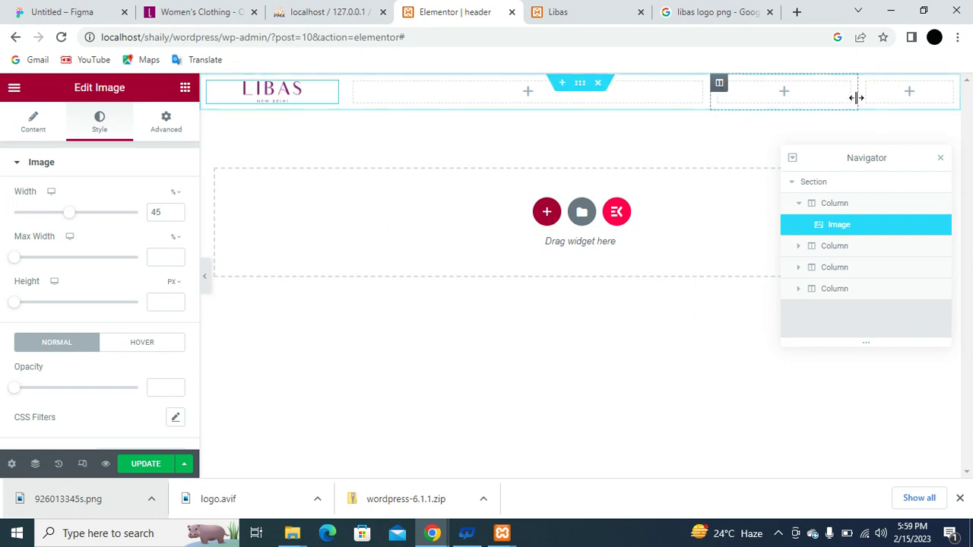
pyautogui.moveTo(857, 96); pyautogui.dragTo(832, 97)
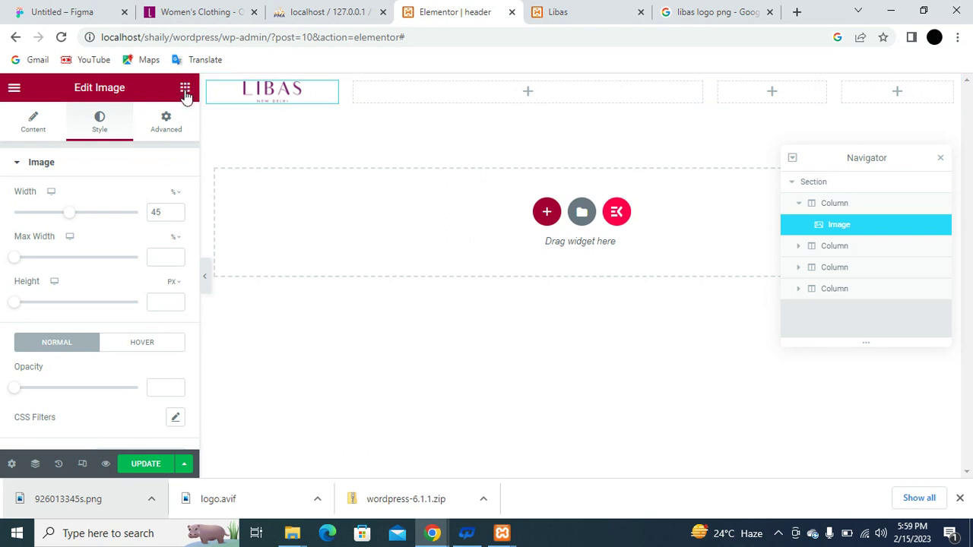
pyautogui.click(185, 90)
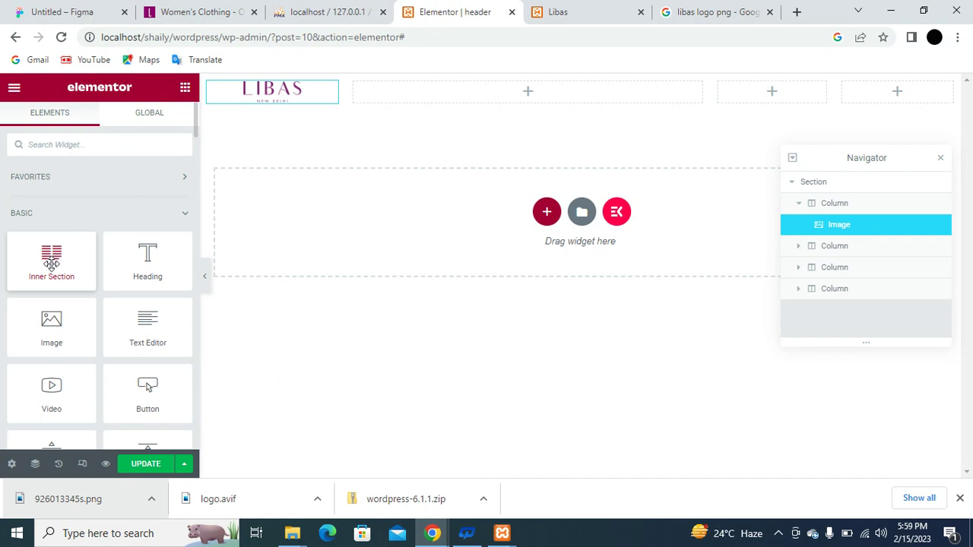
# Drop an inner section into the last header column and duplicate its column twice, giving three small columns.
pyautogui.moveTo(51, 263); pyautogui.dragTo(905, 91)
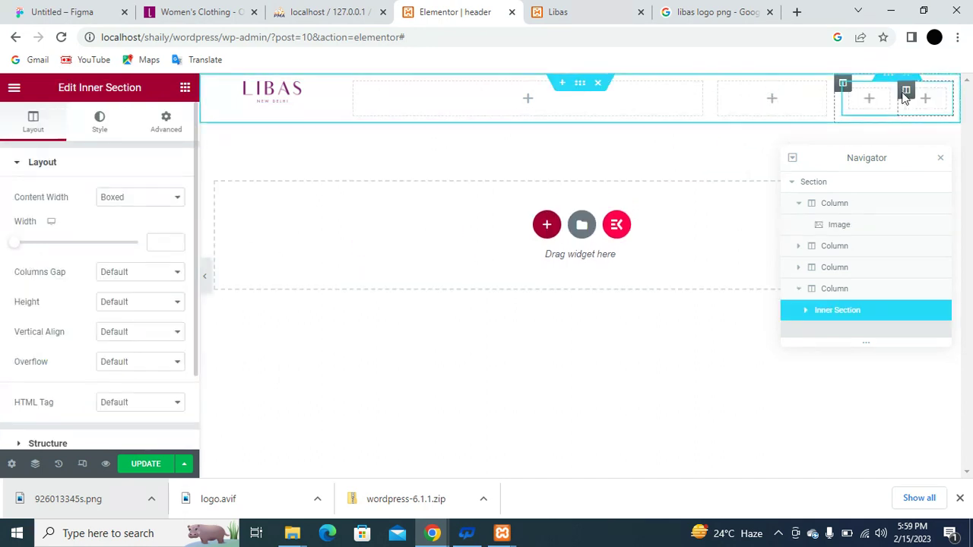
pyautogui.rightClick(855, 95)
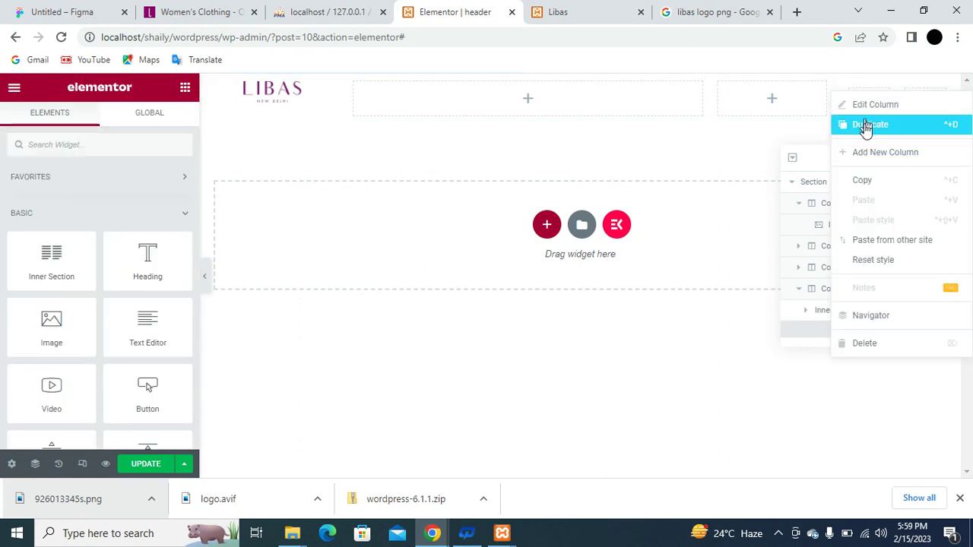
pyautogui.click(867, 126)
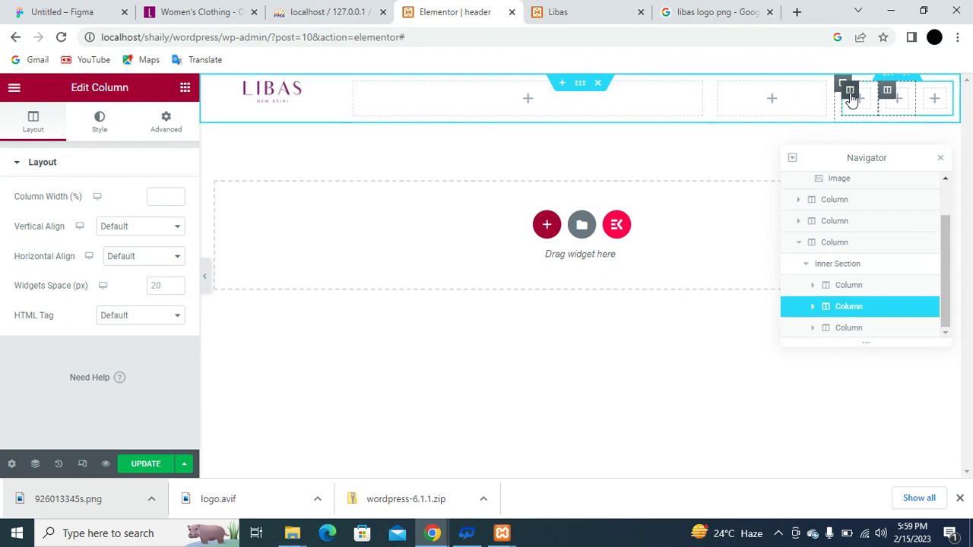
pyautogui.rightClick(850, 92)
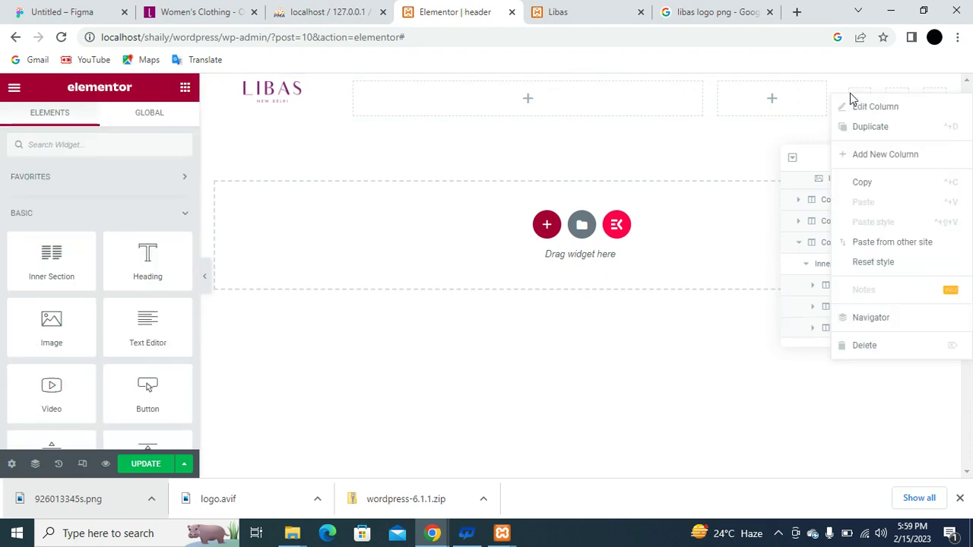
pyautogui.click(891, 135)
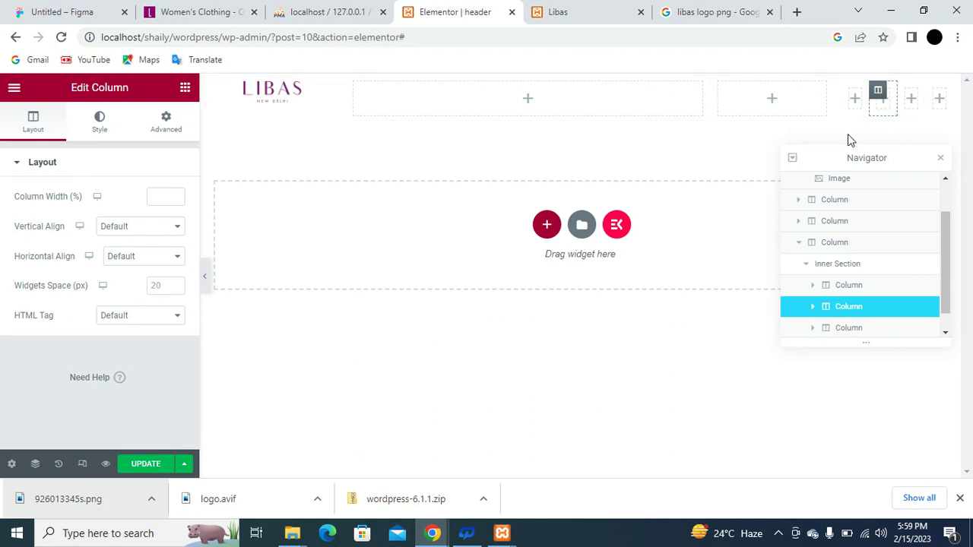
pyautogui.click(185, 91)
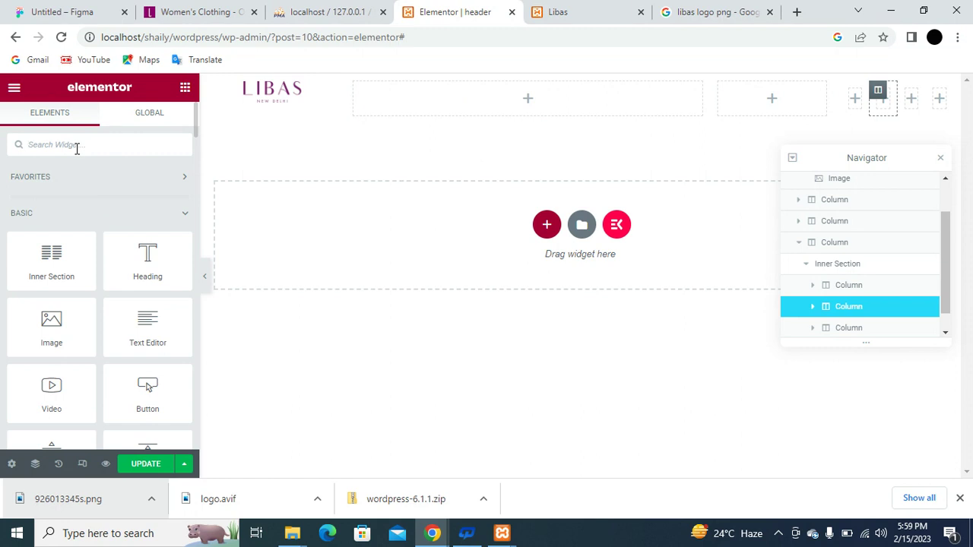
# Add an Icon widget to the first small column and set it to a shopping cart icon from the Icon Library.
pyautogui.write('icon')
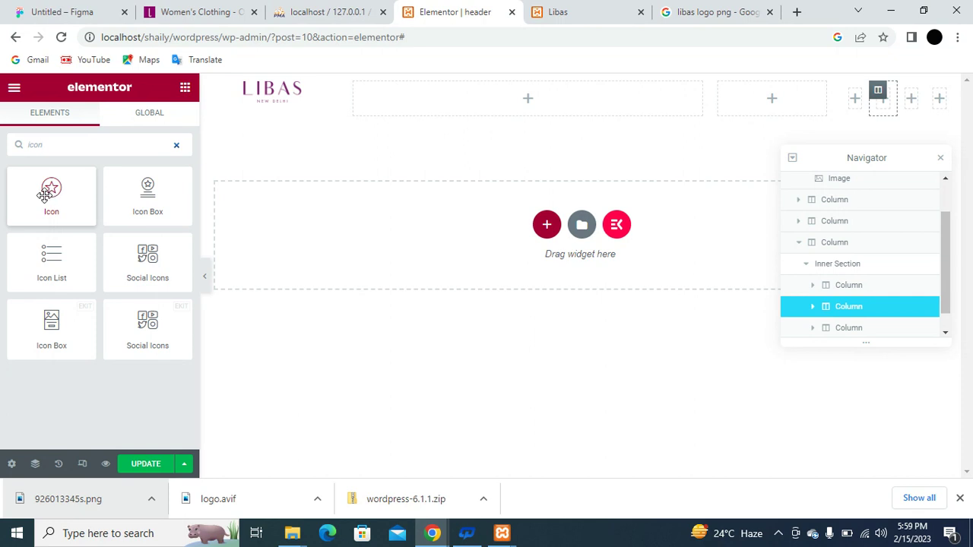
pyautogui.moveTo(45, 195); pyautogui.dragTo(853, 97)
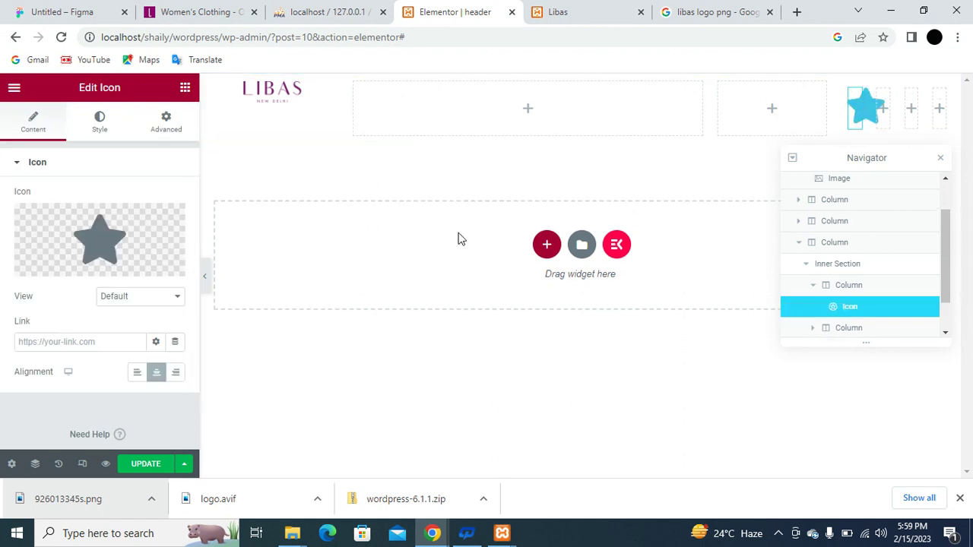
pyautogui.moveTo(89, 264)
pyautogui.click(97, 239)
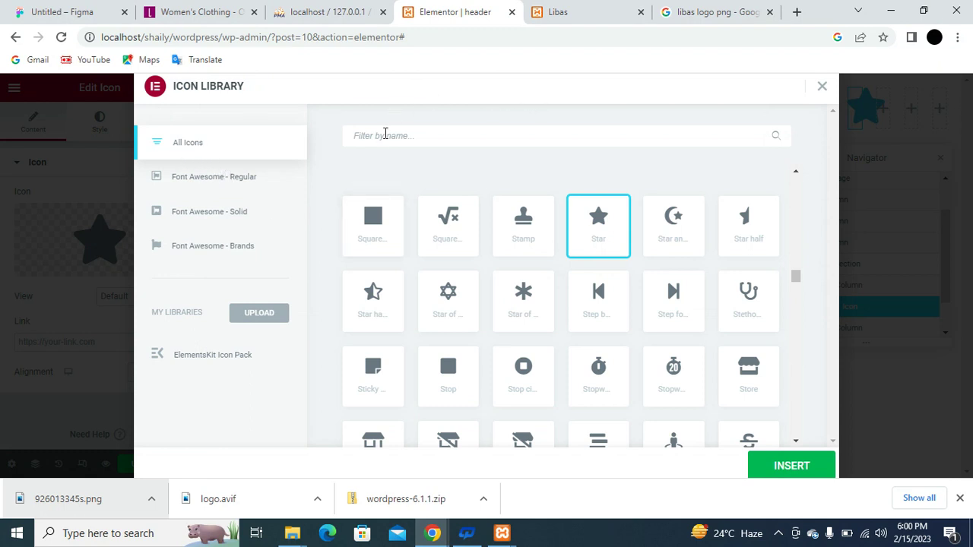
pyautogui.write('cart')
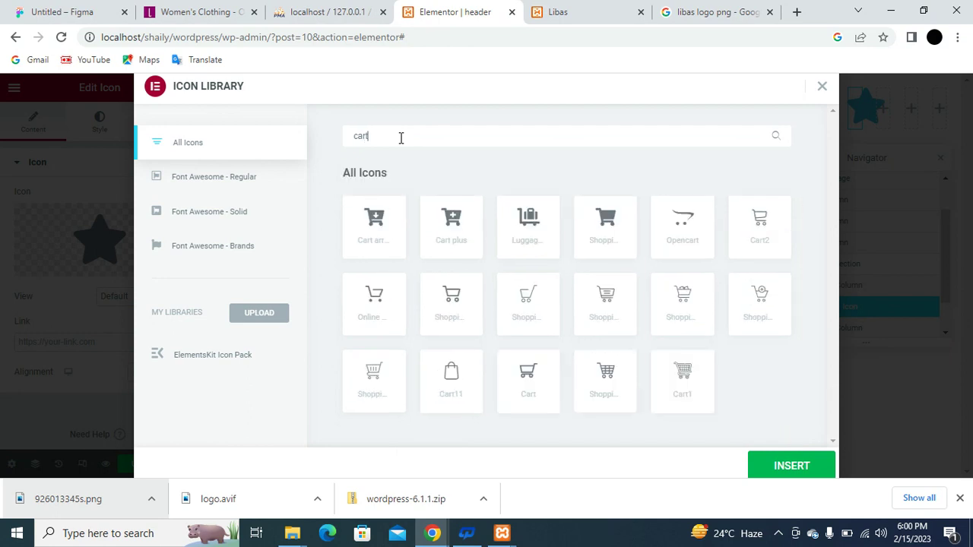
pyautogui.click(454, 303)
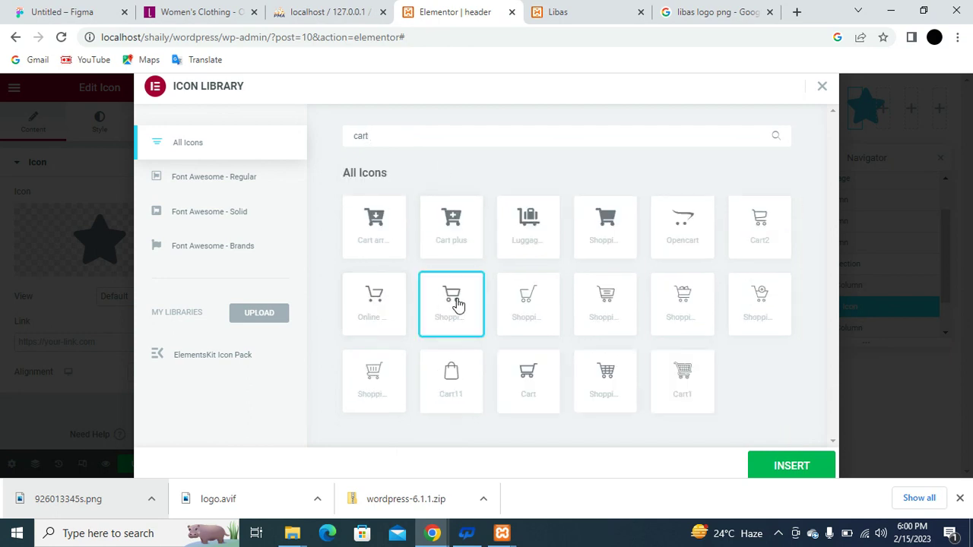
pyautogui.click(760, 461)
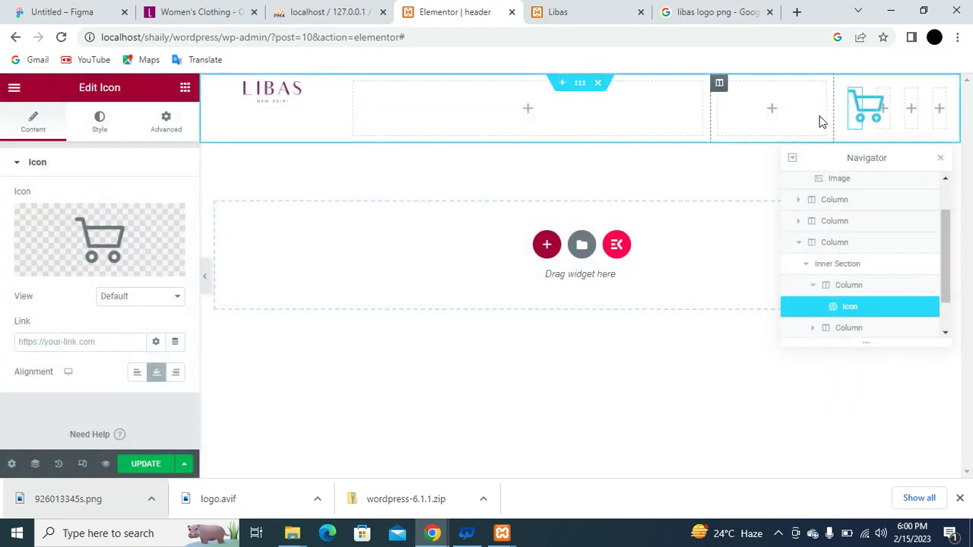
# Narrow the empty middle columns to shift the cart left, then make the cart grey (#B4B5B6) at 23 px.
pyautogui.moveTo(712, 119); pyautogui.dragTo(652, 120)
pyautogui.moveTo(830, 121); pyautogui.dragTo(757, 115)
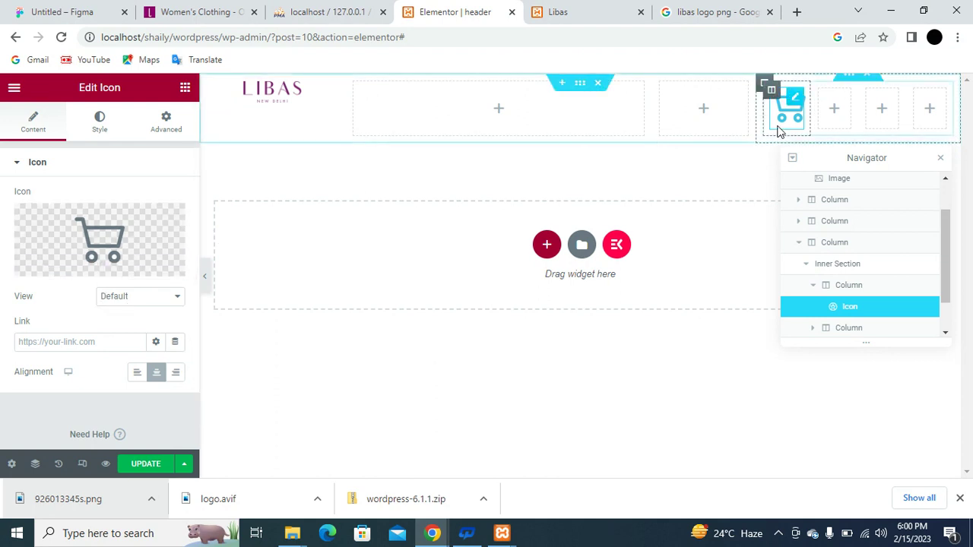
pyautogui.click(99, 122)
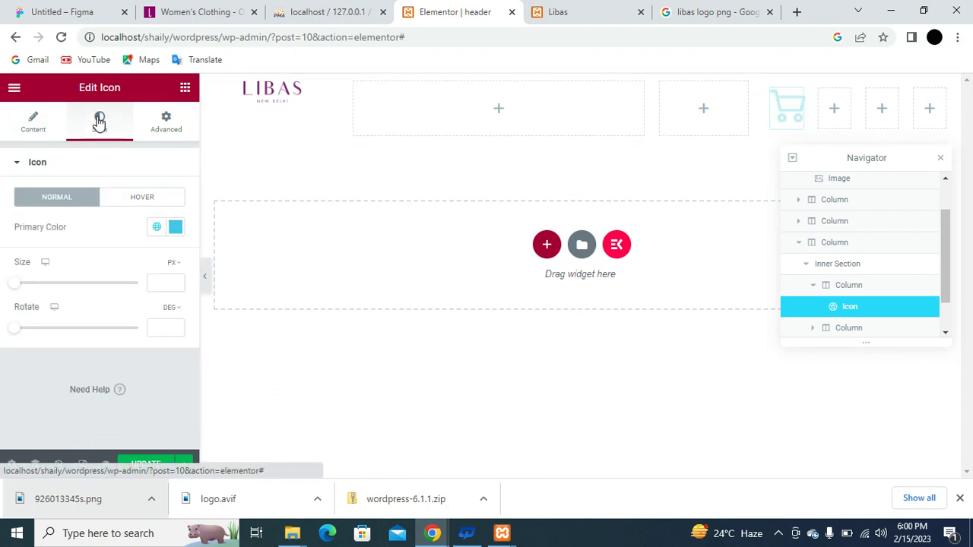
pyautogui.click(175, 230)
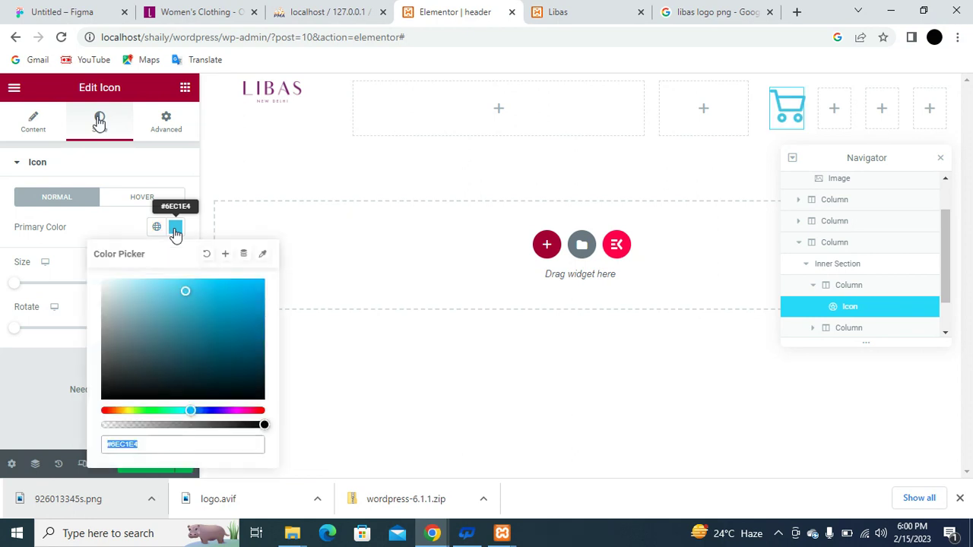
pyautogui.moveTo(142, 321); pyautogui.dragTo(102, 314)
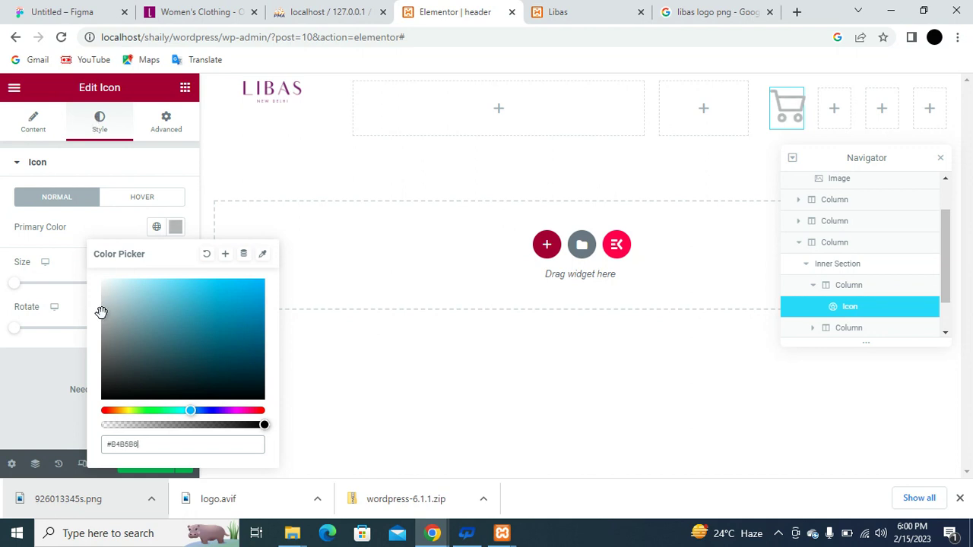
pyautogui.click(33, 274)
pyautogui.moveTo(17, 290); pyautogui.dragTo(23, 290)
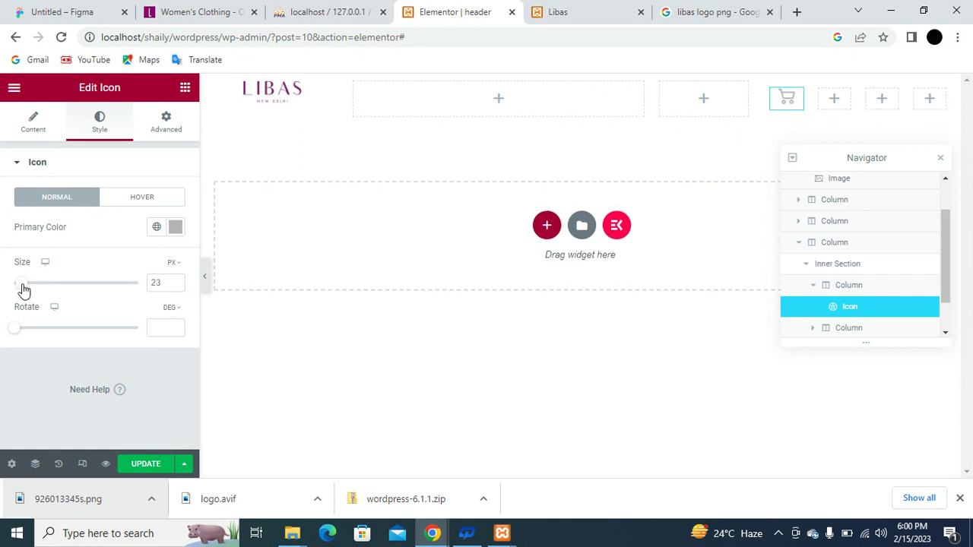
pyautogui.click(184, 89)
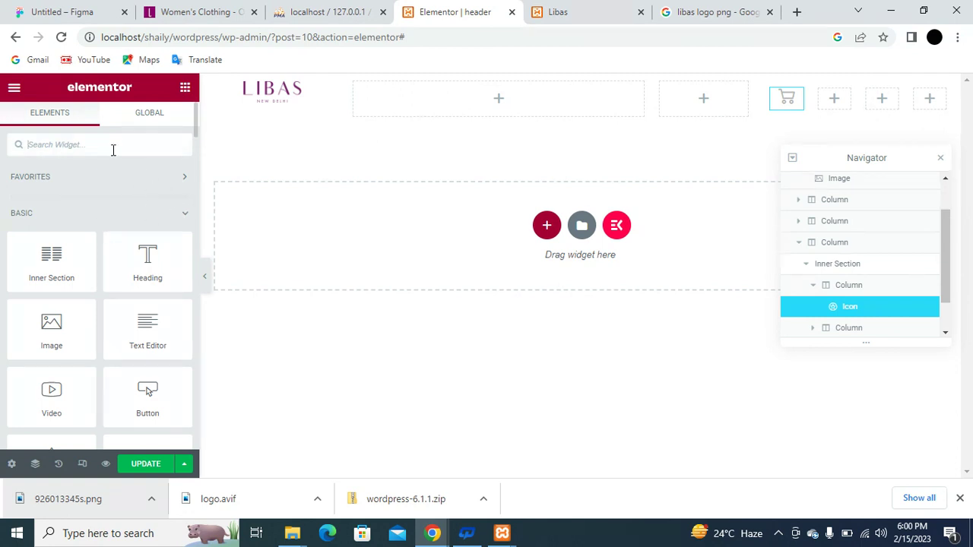
# Delete two empty inner columns, leaving only the cart column and one empty column beside it.
pyautogui.write('icon')
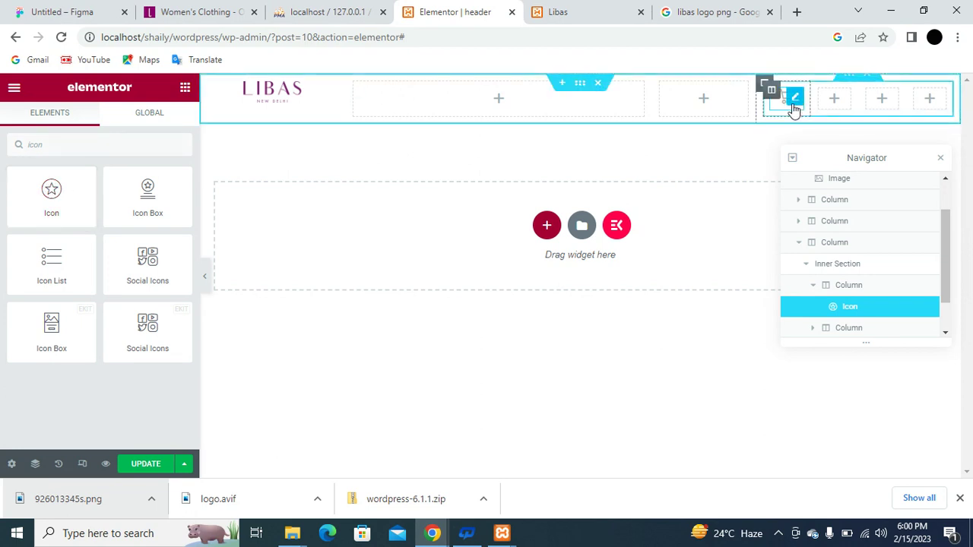
pyautogui.rightClick(820, 91)
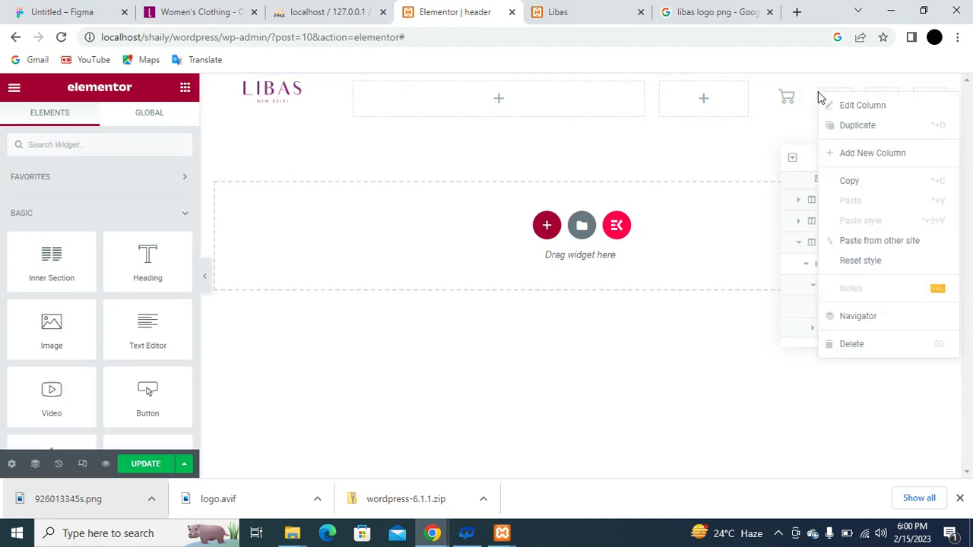
pyautogui.click(897, 343)
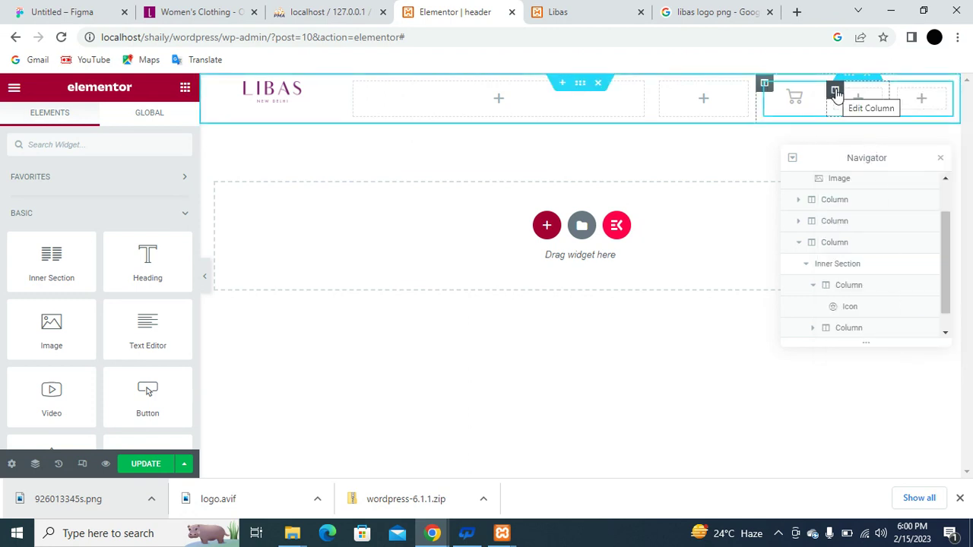
pyautogui.rightClick(836, 91)
pyautogui.click(877, 344)
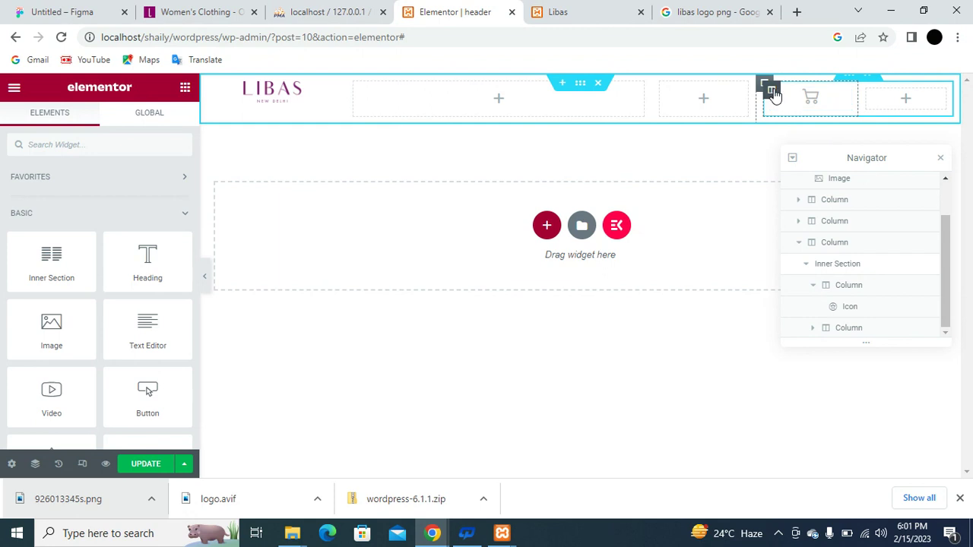
# Duplicate the cart icon column to make four cart columns and delete the leftover empty column.
pyautogui.rightClick(772, 92)
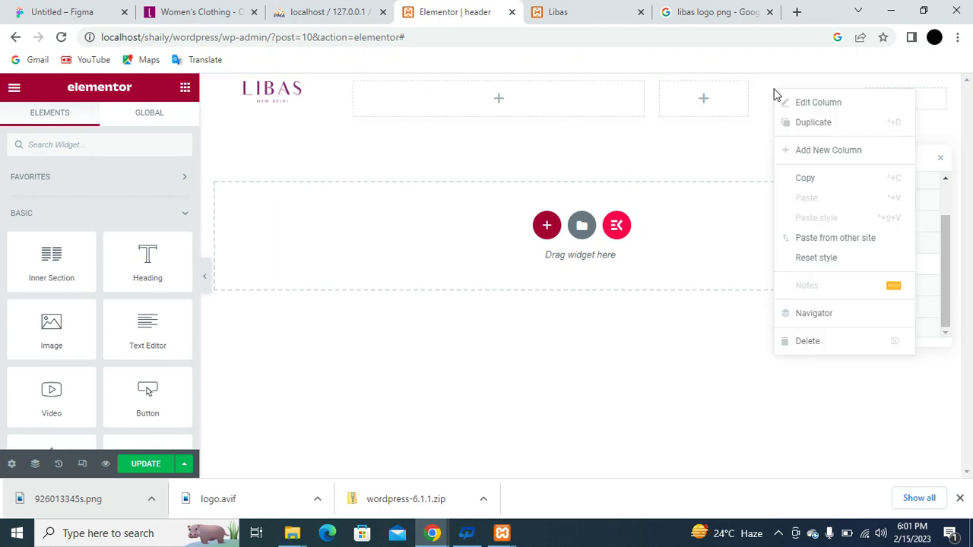
pyautogui.click(829, 123)
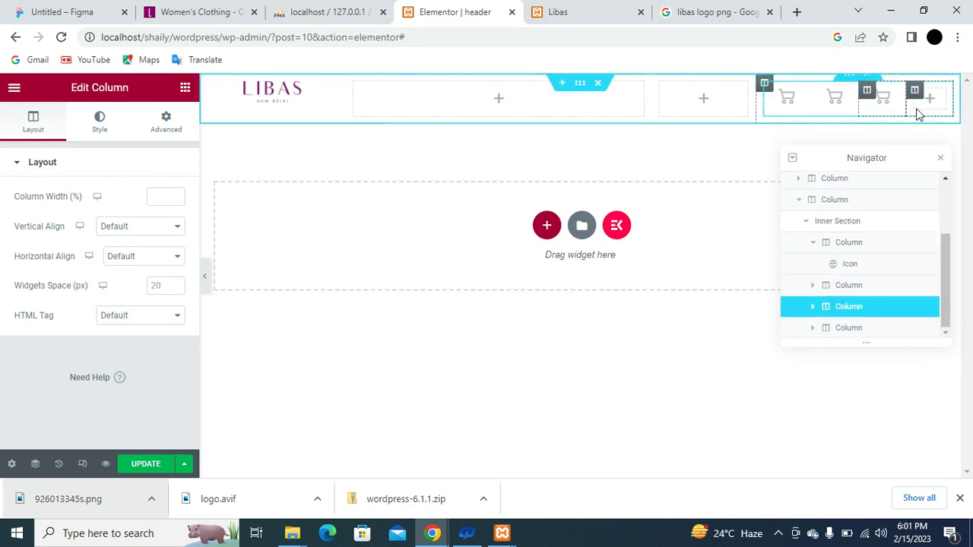
pyautogui.hotkey('ctrl', 'd')
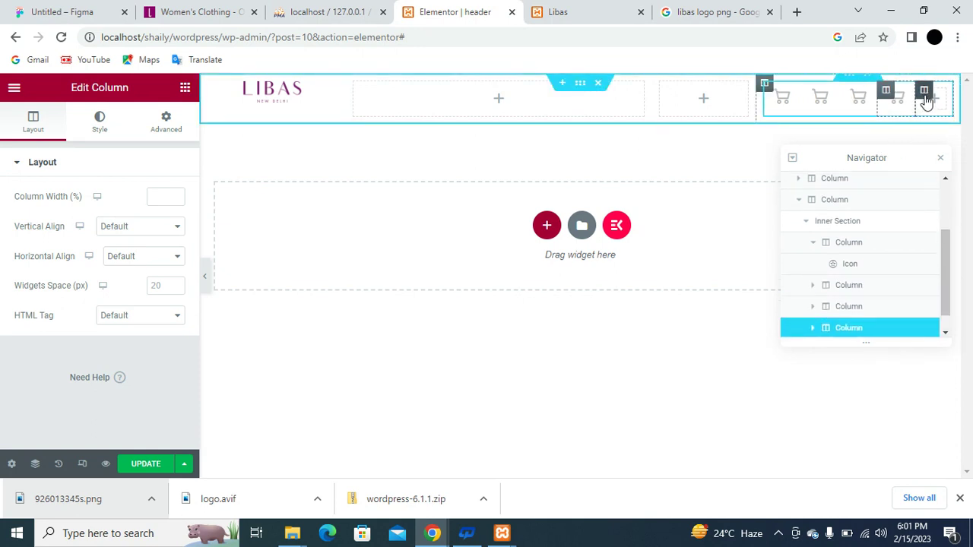
pyautogui.rightClick(925, 92)
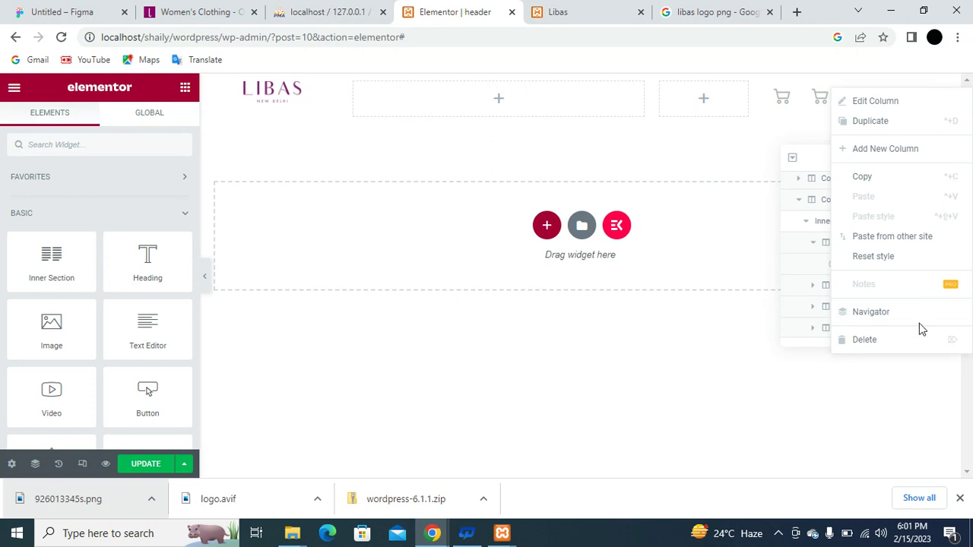
pyautogui.click(916, 346)
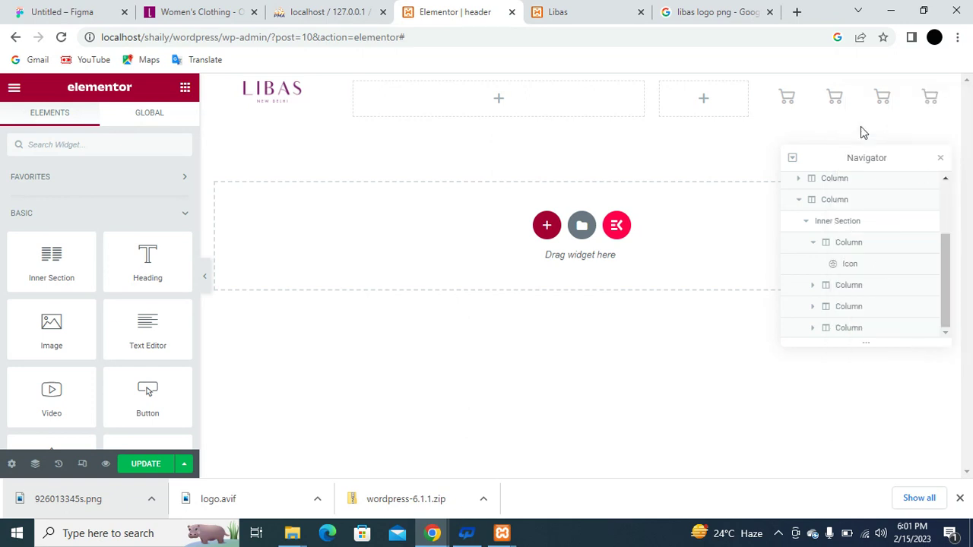
# Replace the second cart icon with the Favorite heart icon.
pyautogui.click(840, 99)
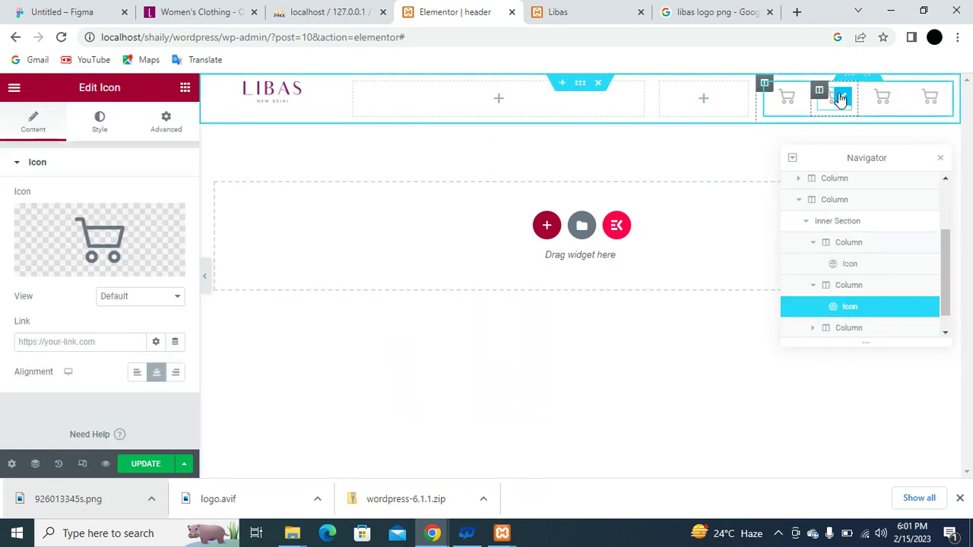
pyautogui.click(102, 247)
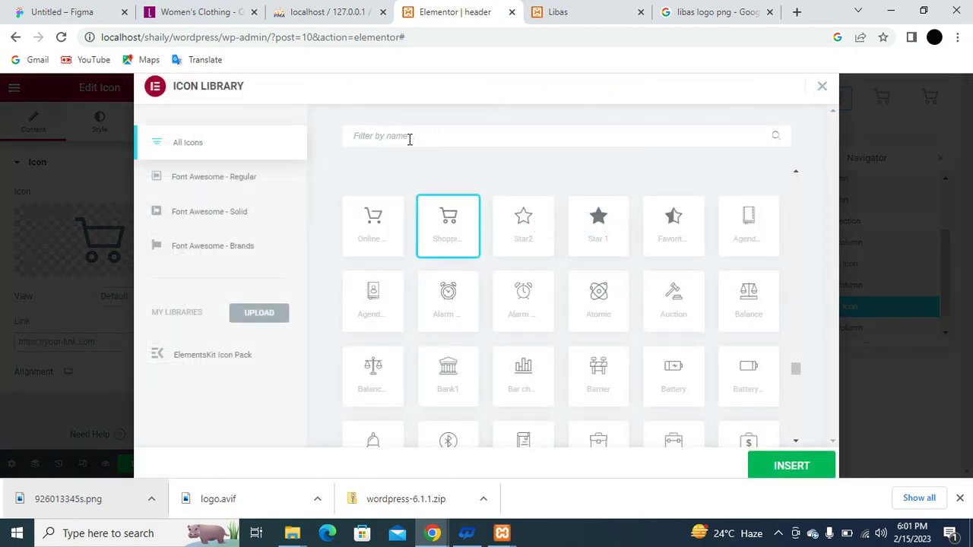
pyautogui.write('f')
pyautogui.press('BackSpace')
pyautogui.write('fac')
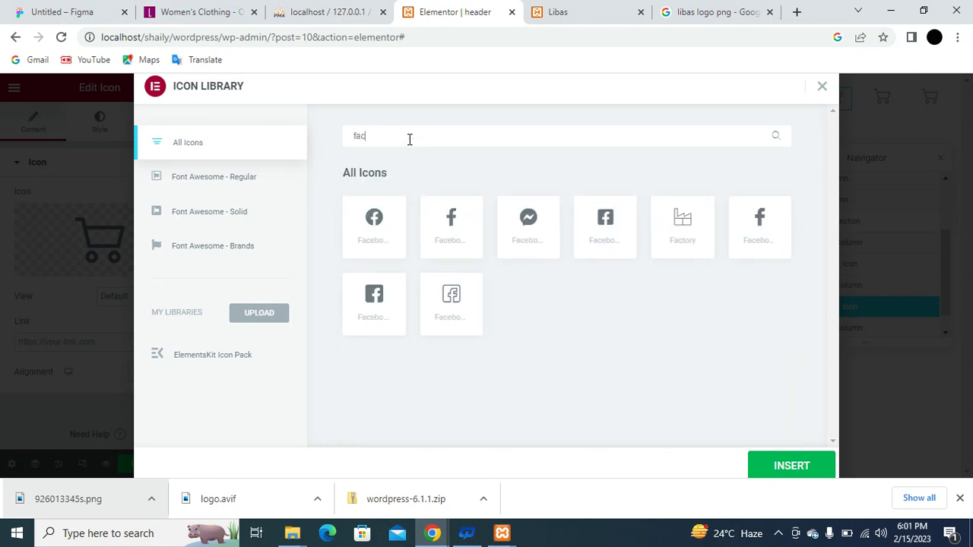
pyautogui.press('BackSpace')
pyautogui.write('v')
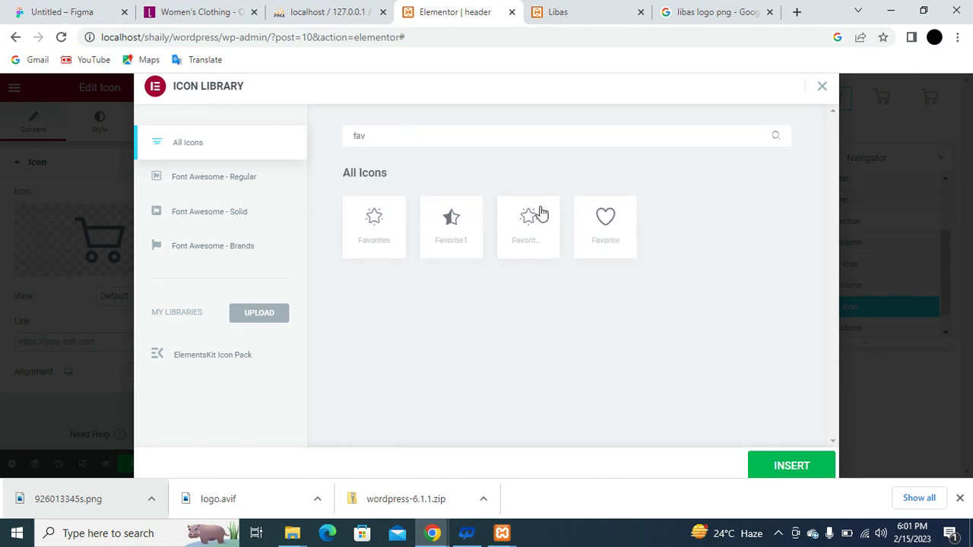
pyautogui.click(612, 228)
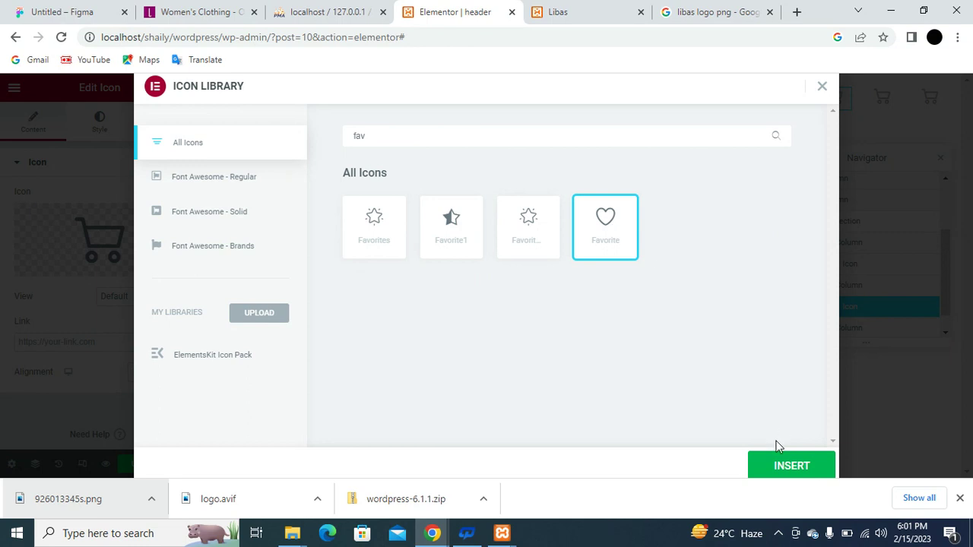
pyautogui.click(779, 467)
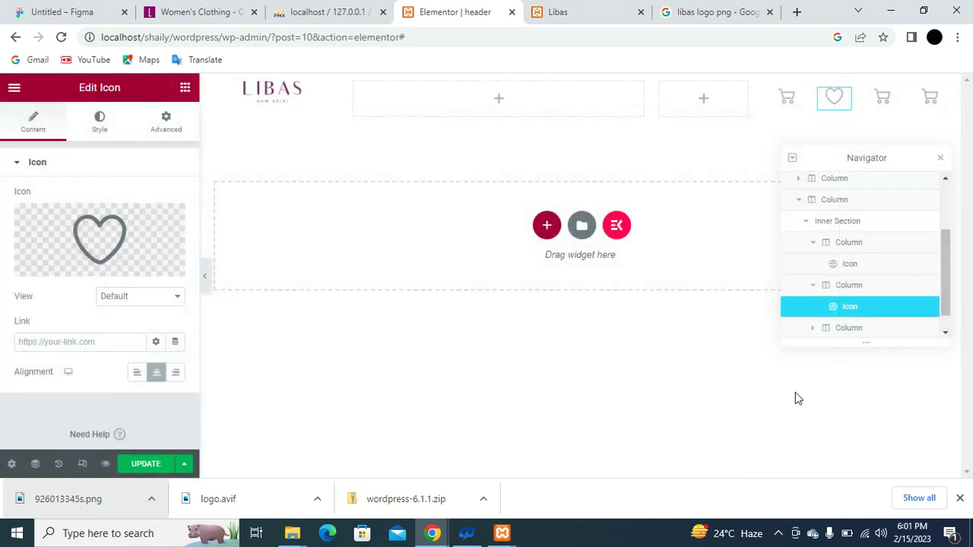
# Replace the third cart icon with the Truck 1 icon.
pyautogui.click(887, 102)
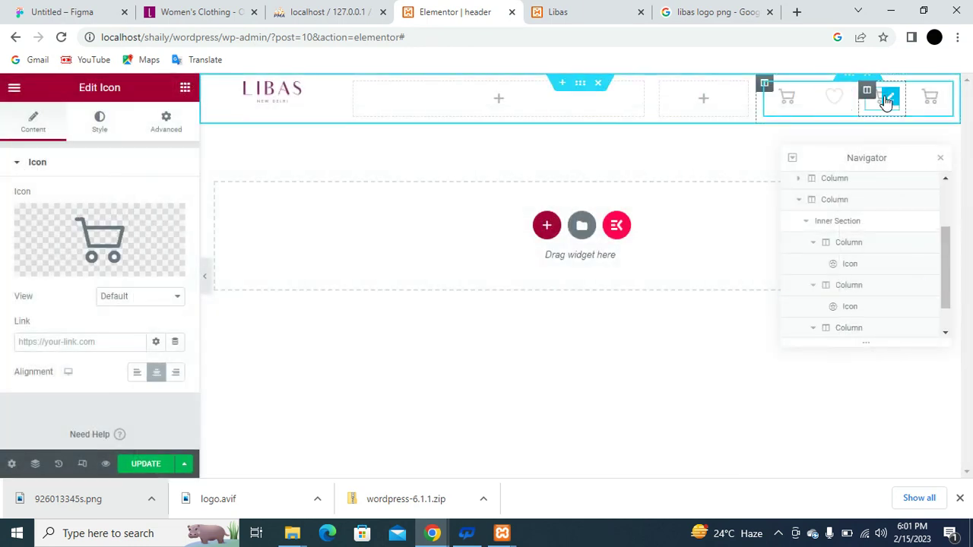
pyautogui.click(103, 240)
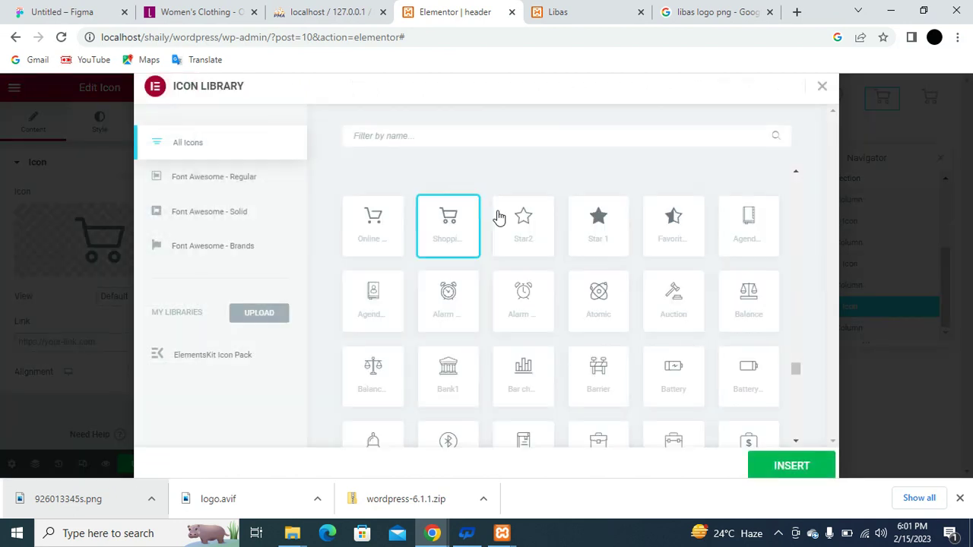
pyautogui.write('tru')
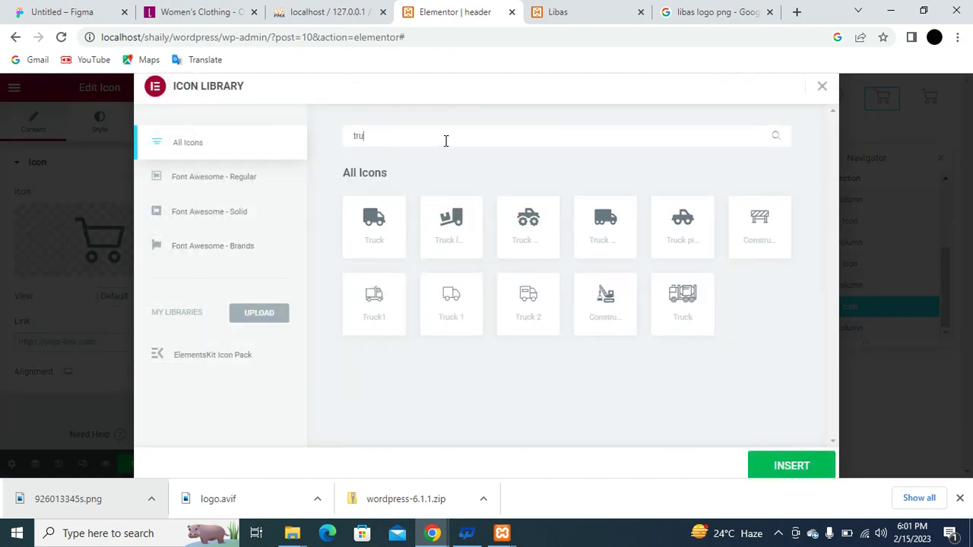
pyautogui.click(452, 306)
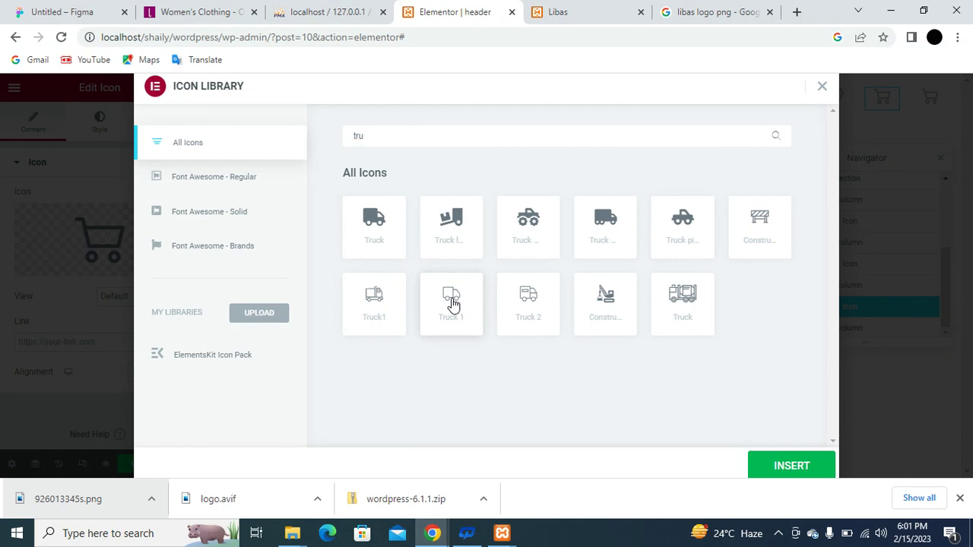
pyautogui.click(803, 472)
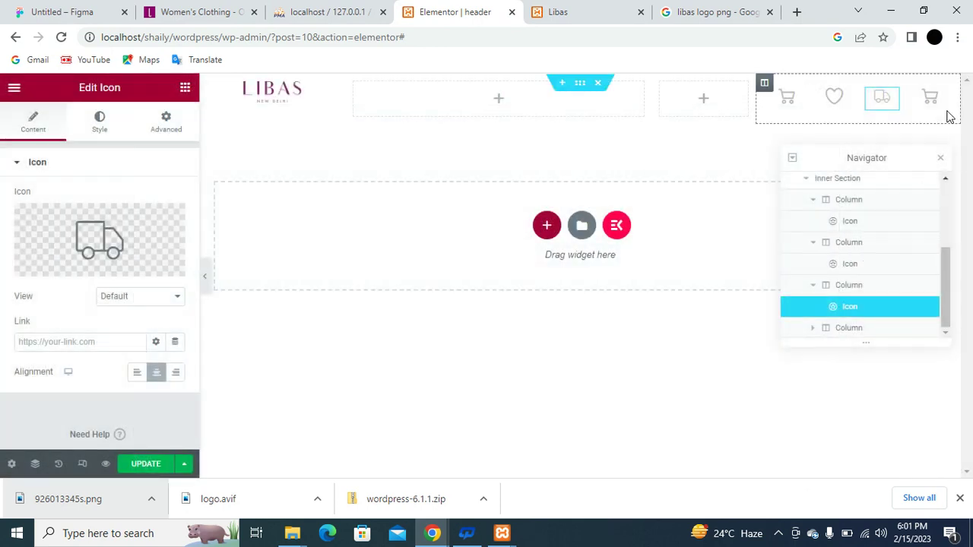
# Replace the last cart icon with the User icon.
pyautogui.click(937, 104)
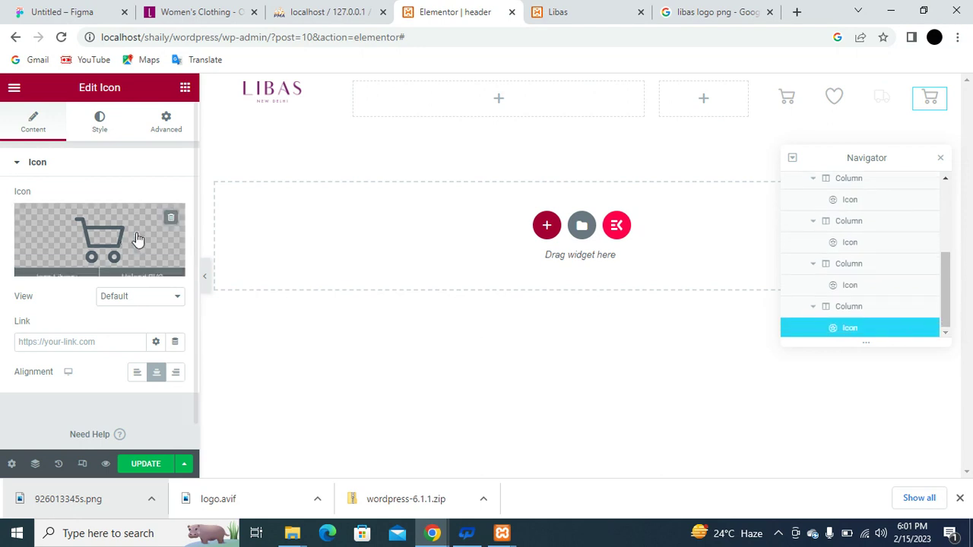
pyautogui.click(111, 238)
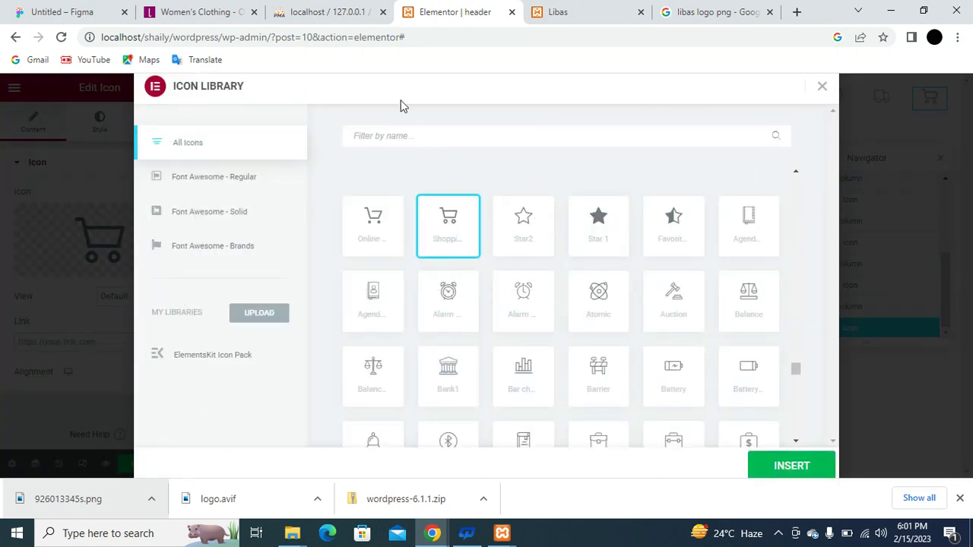
pyautogui.write('user')
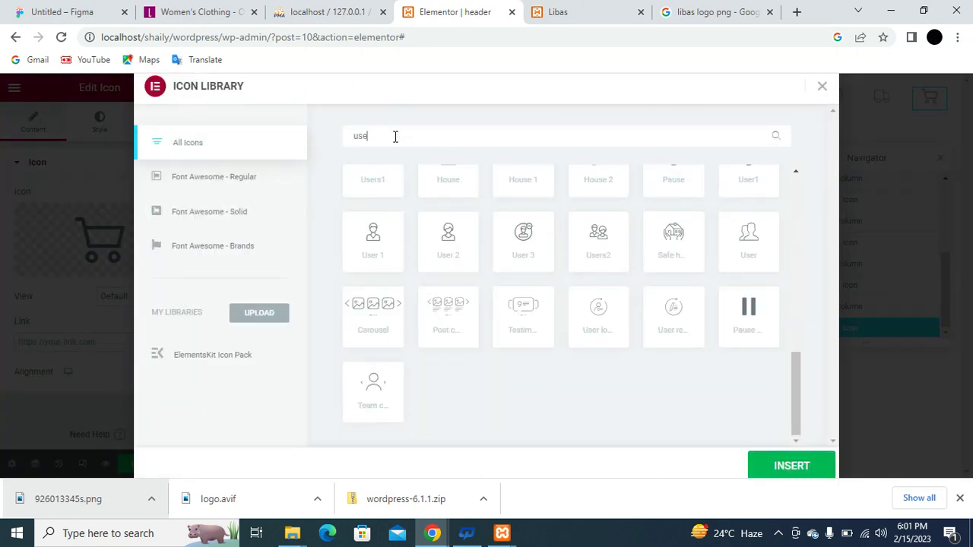
pyautogui.click(362, 311)
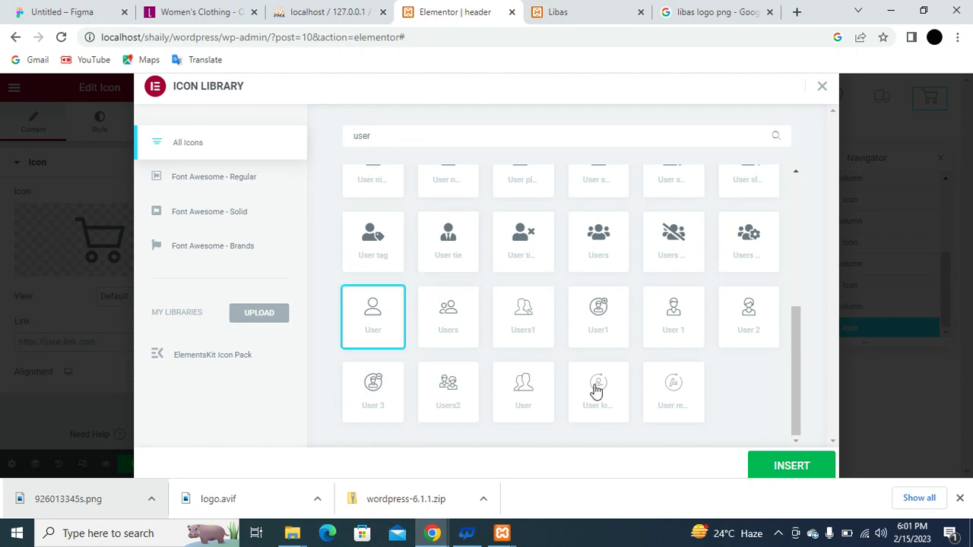
pyautogui.click(783, 467)
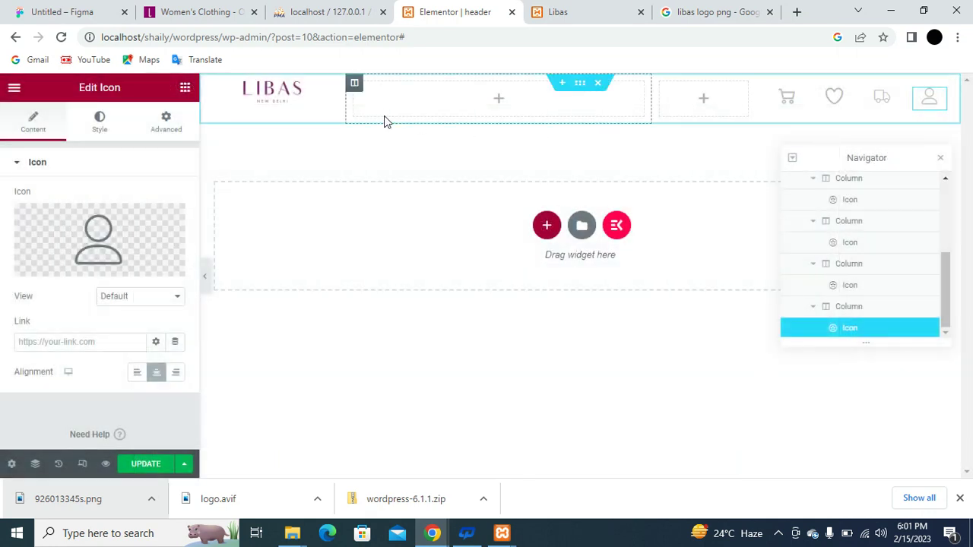
# Narrow the logo column and enlarge the LIBAS logo to 76% width.
pyautogui.moveTo(344, 98); pyautogui.dragTo(320, 97)
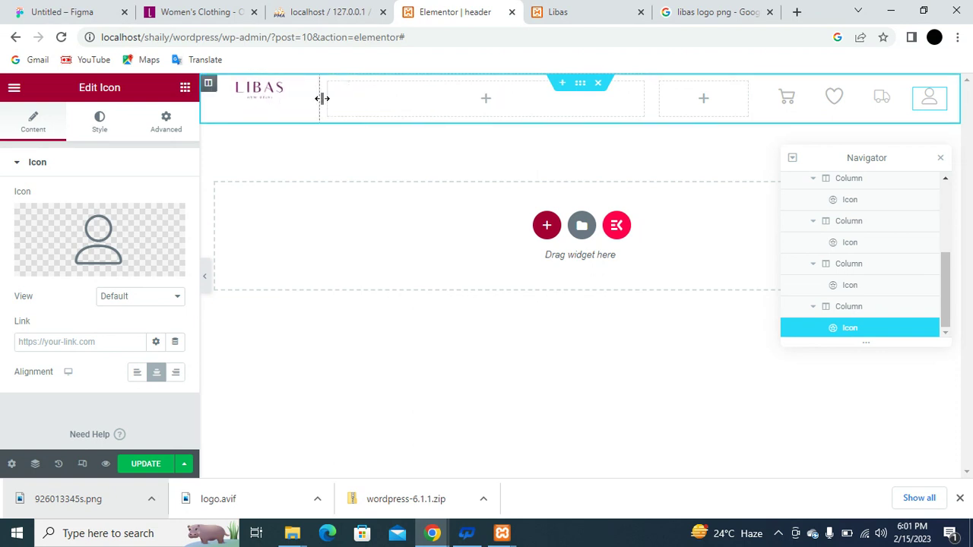
pyautogui.click(259, 88)
pyautogui.click(95, 147)
pyautogui.moveTo(67, 218); pyautogui.dragTo(107, 221)
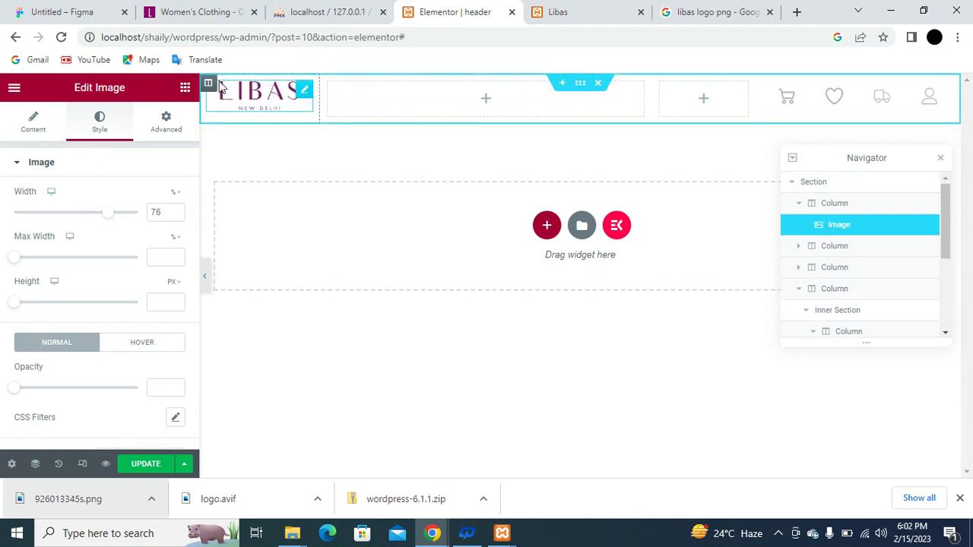
# Set the logo column's vertical alignment to Middle and widen the empty column left of the icons.
pyautogui.click(209, 85)
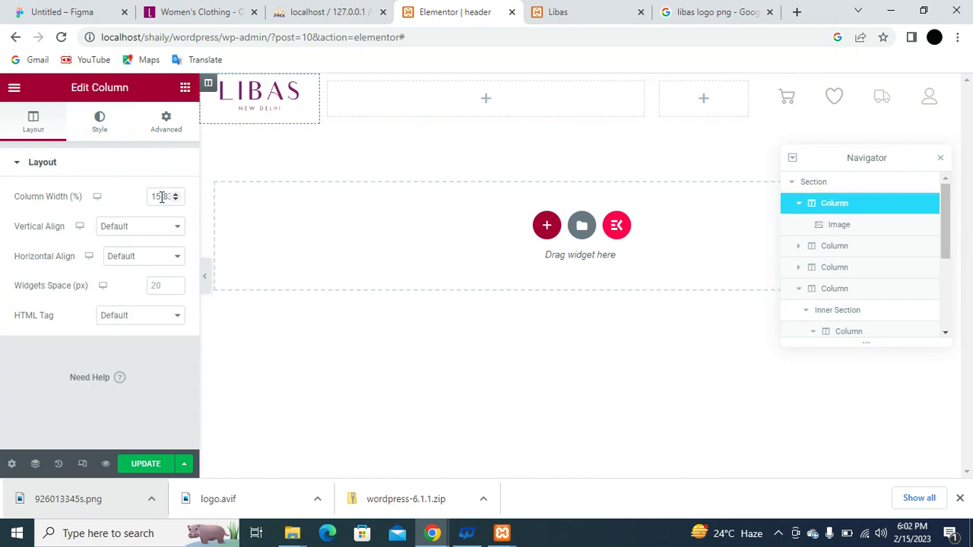
pyautogui.click(171, 227)
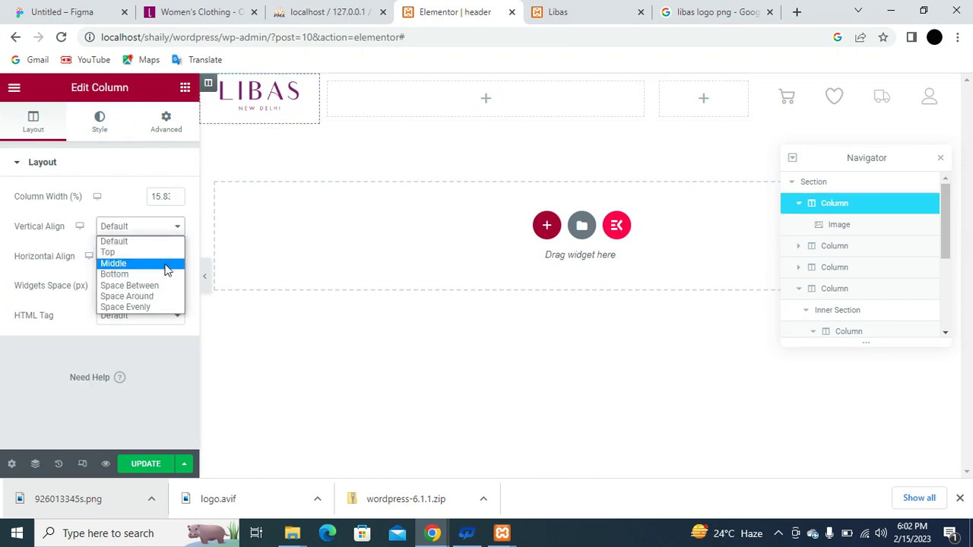
pyautogui.click(166, 265)
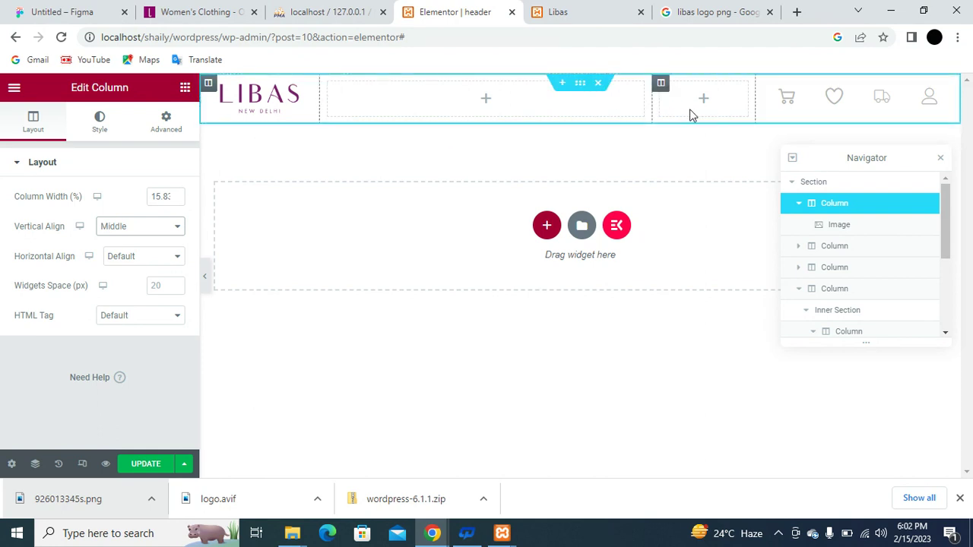
pyautogui.moveTo(756, 102); pyautogui.dragTo(788, 101)
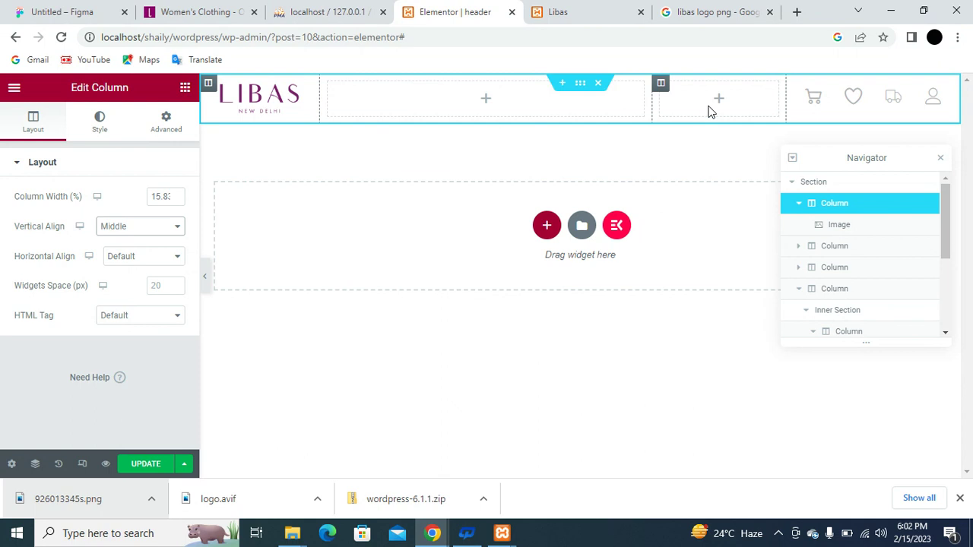
# Add an ElementsKit Header Search widget to the empty header column.
pyautogui.click(185, 90)
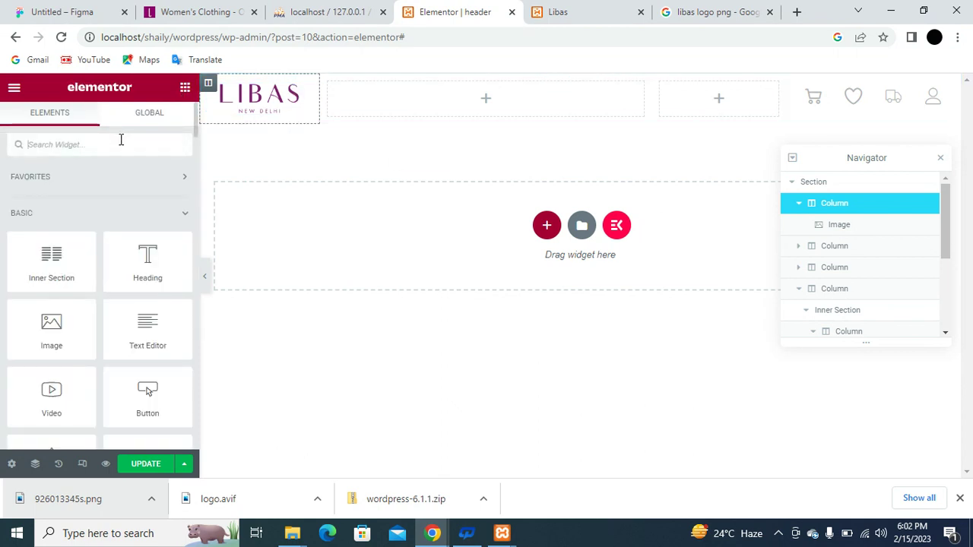
pyautogui.write('sear')
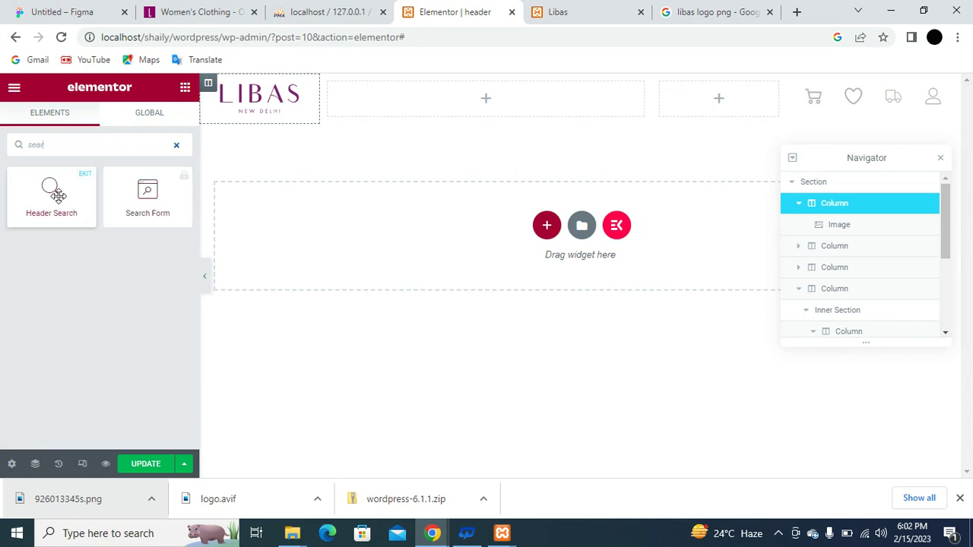
pyautogui.moveTo(59, 194); pyautogui.dragTo(730, 102)
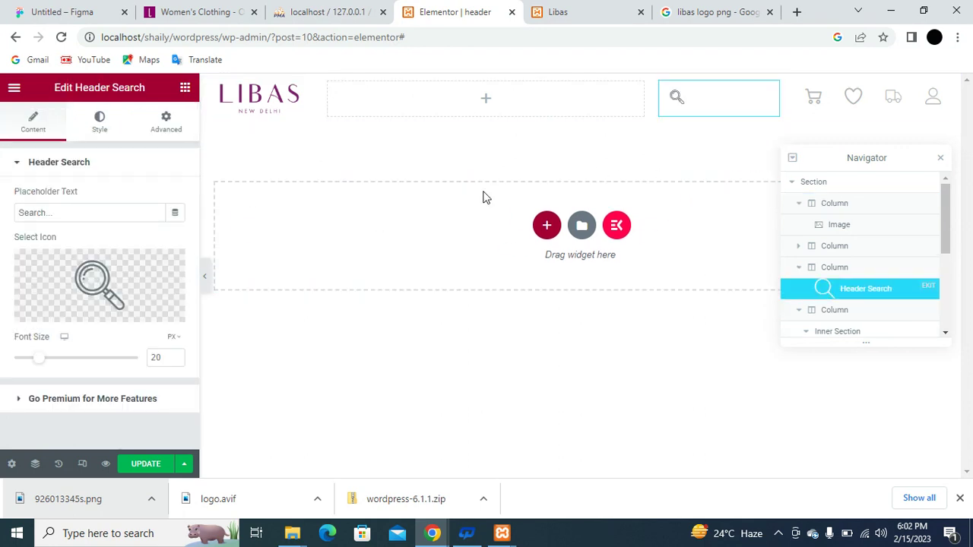
# Give the search a plain magnifying-glass icon and check its full-screen overlay opens and closes.
pyautogui.click(95, 281)
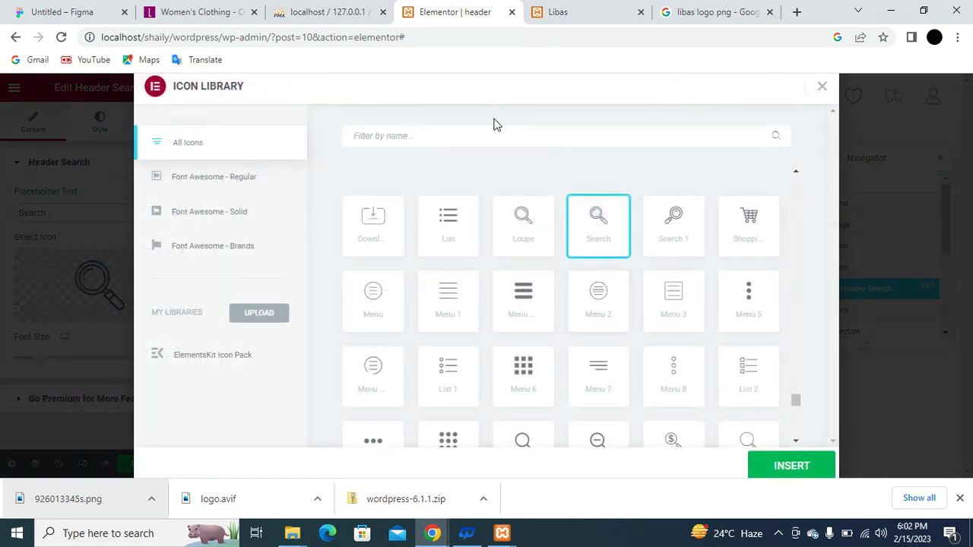
pyautogui.click(525, 449)
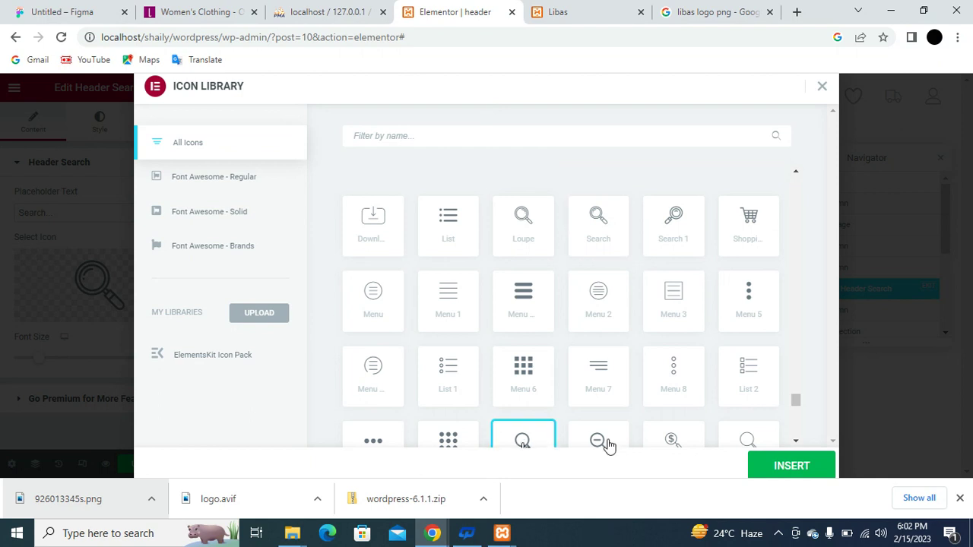
pyautogui.click(751, 440)
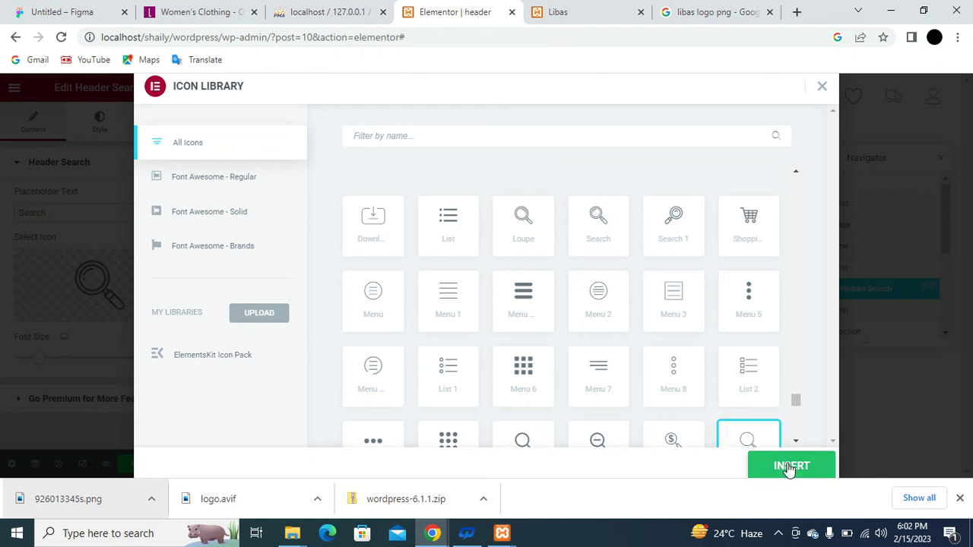
pyautogui.click(791, 466)
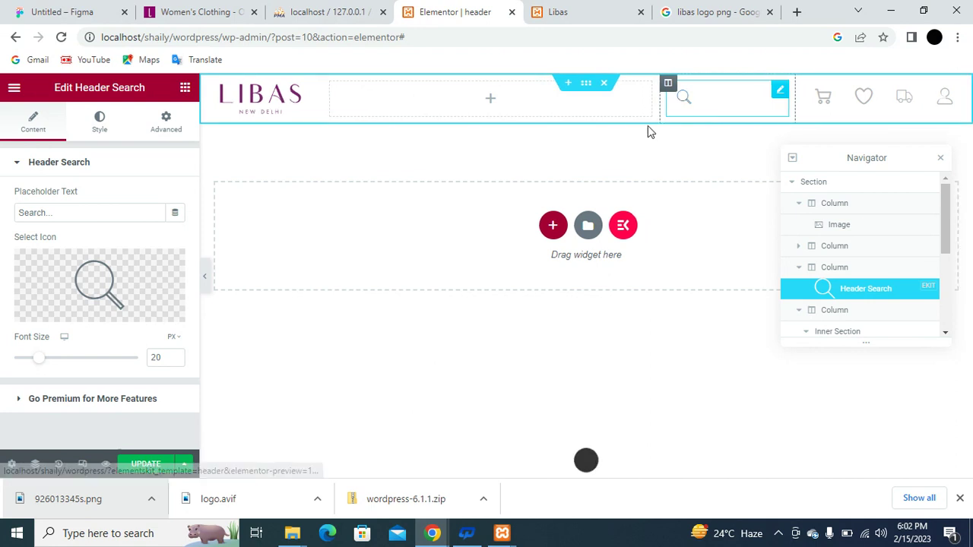
pyautogui.click(676, 111)
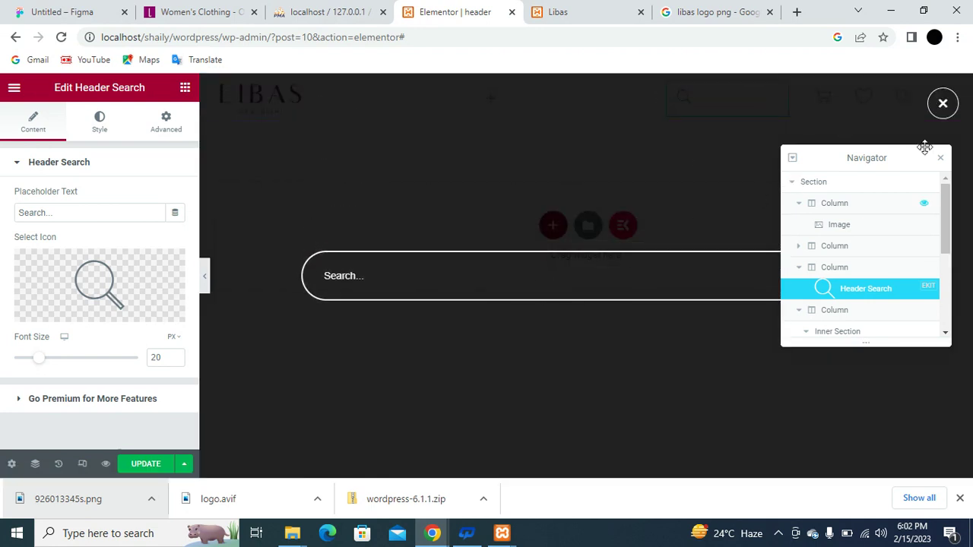
pyautogui.click(941, 105)
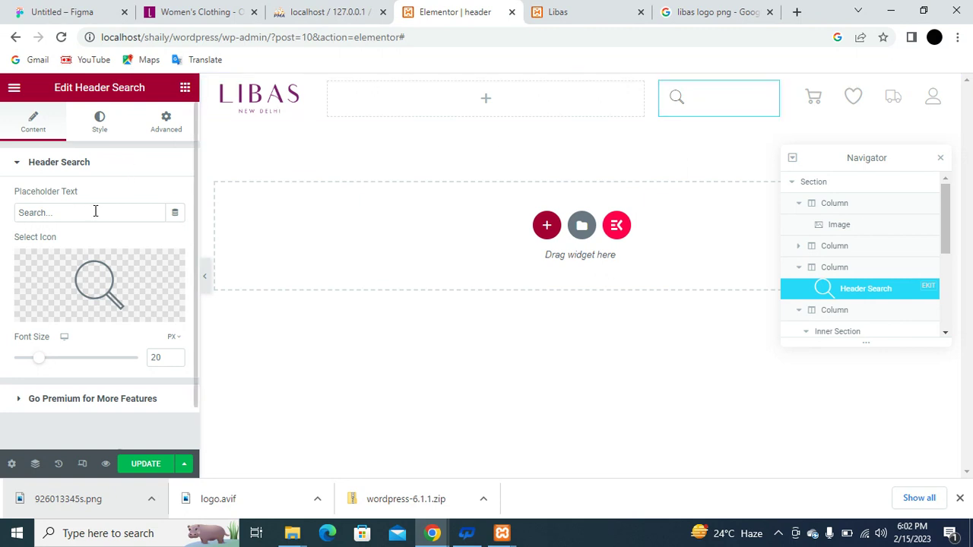
# Set the Header Search icon's alignment to Right in its Style settings.
pyautogui.scroll(-1, 95, 211)
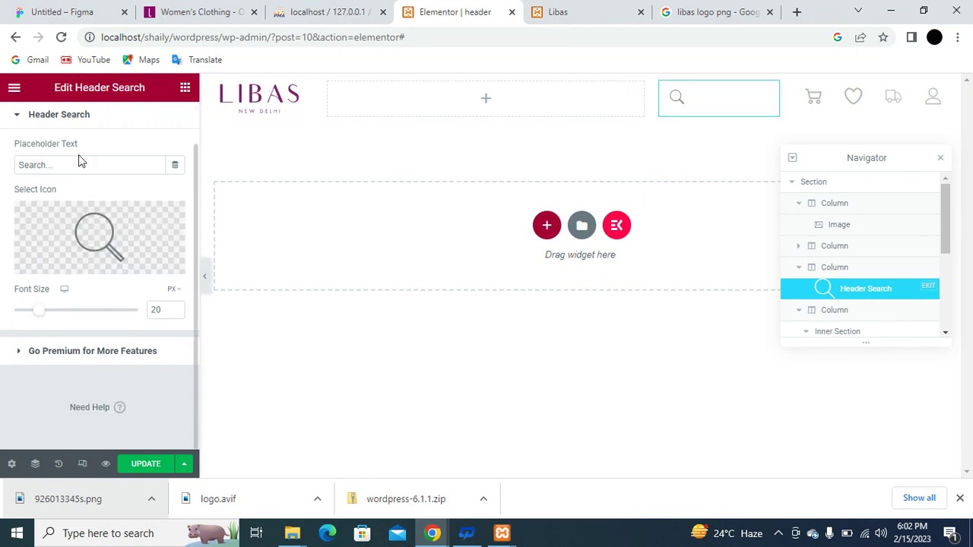
pyautogui.scroll(1, 82, 162)
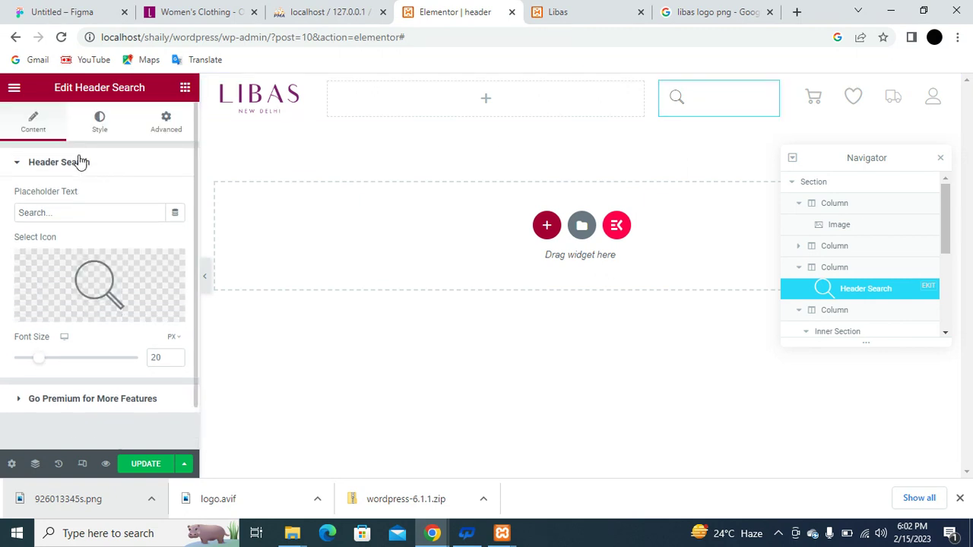
pyautogui.click(106, 127)
pyautogui.scroll(-5, 95, 219)
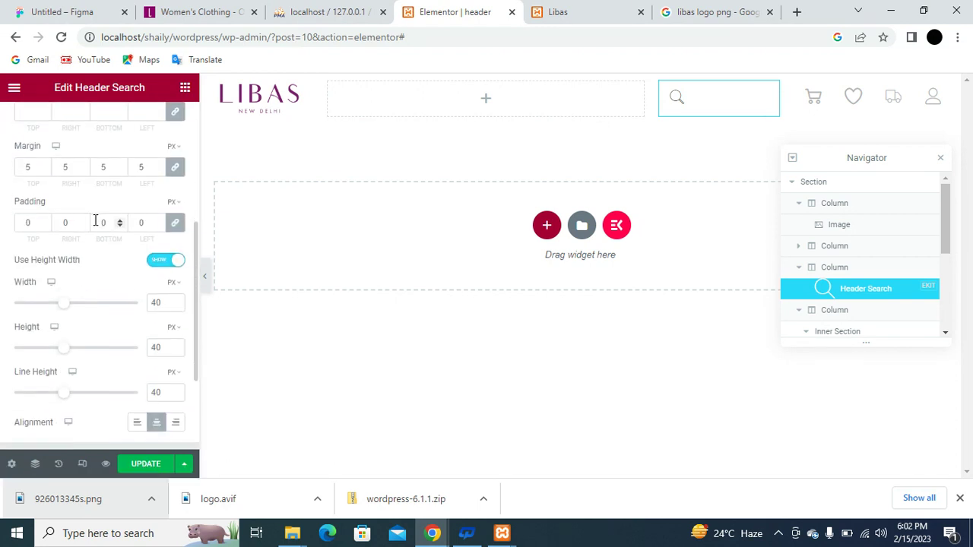
pyautogui.scroll(-3, 94, 220)
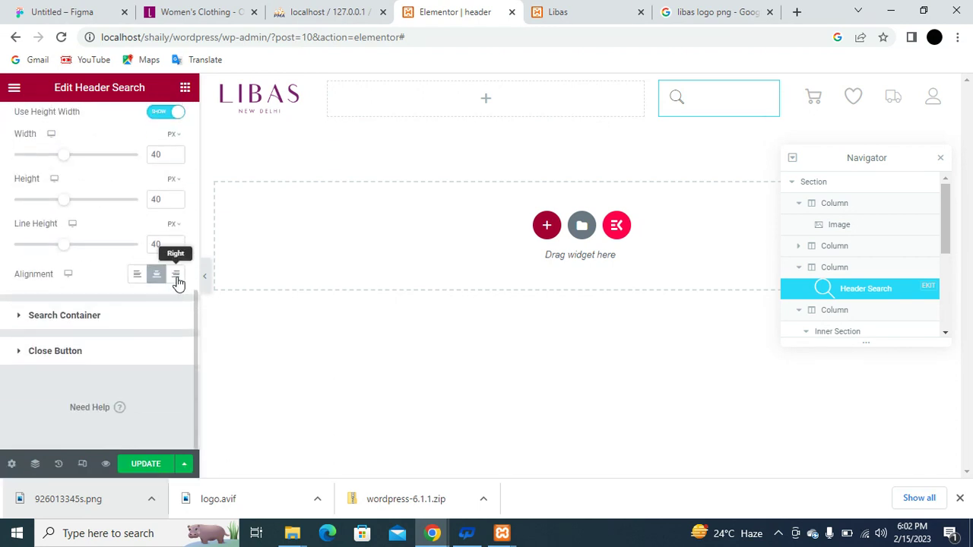
pyautogui.click(176, 277)
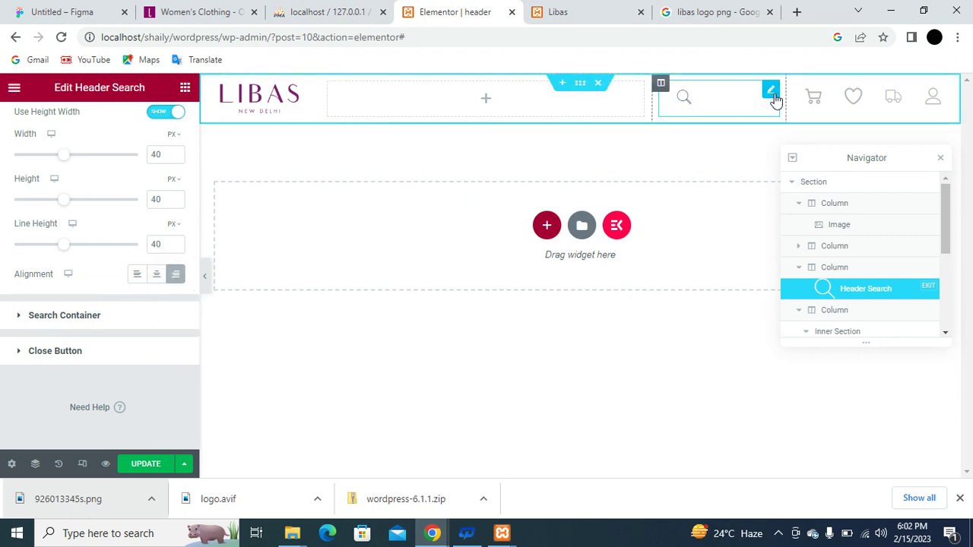
# Resize the header columns so the search column narrows to about 4.1%, hugging the icons.
pyautogui.moveTo(788, 100); pyautogui.dragTo(814, 101)
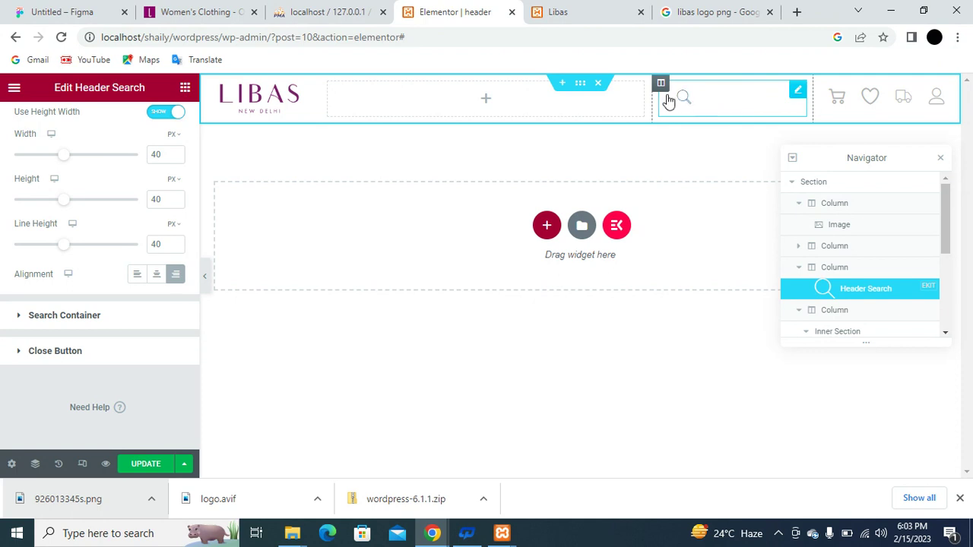
pyautogui.moveTo(652, 99); pyautogui.dragTo(764, 98)
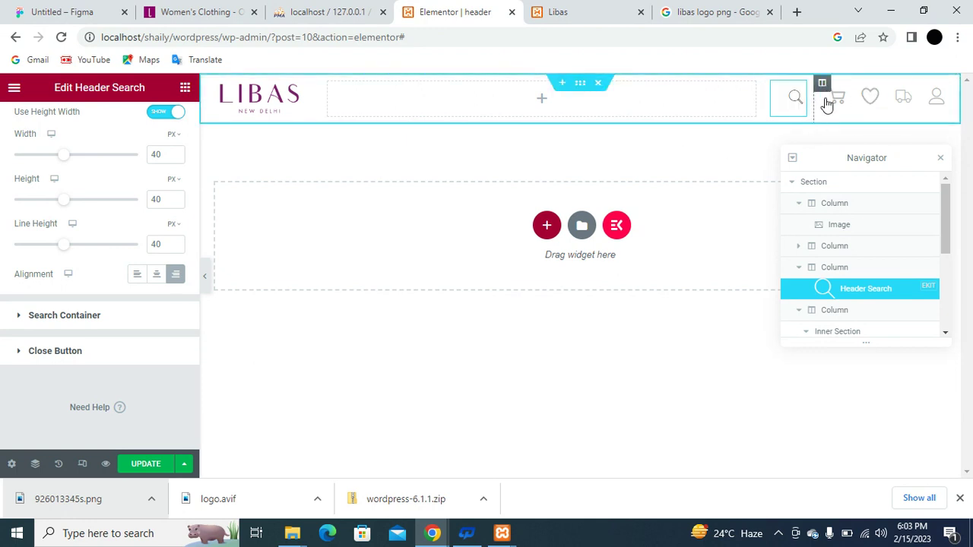
pyautogui.moveTo(886, 102); pyautogui.dragTo(930, 105)
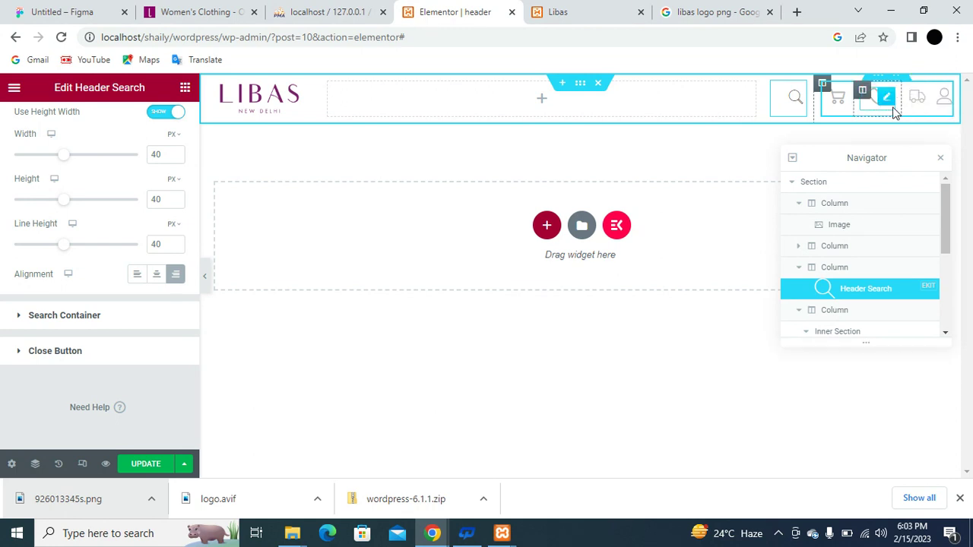
pyautogui.moveTo(857, 104); pyautogui.dragTo(875, 104)
pyautogui.moveTo(814, 102); pyautogui.dragTo(828, 99)
pyautogui.moveTo(764, 99); pyautogui.dragTo(849, 104)
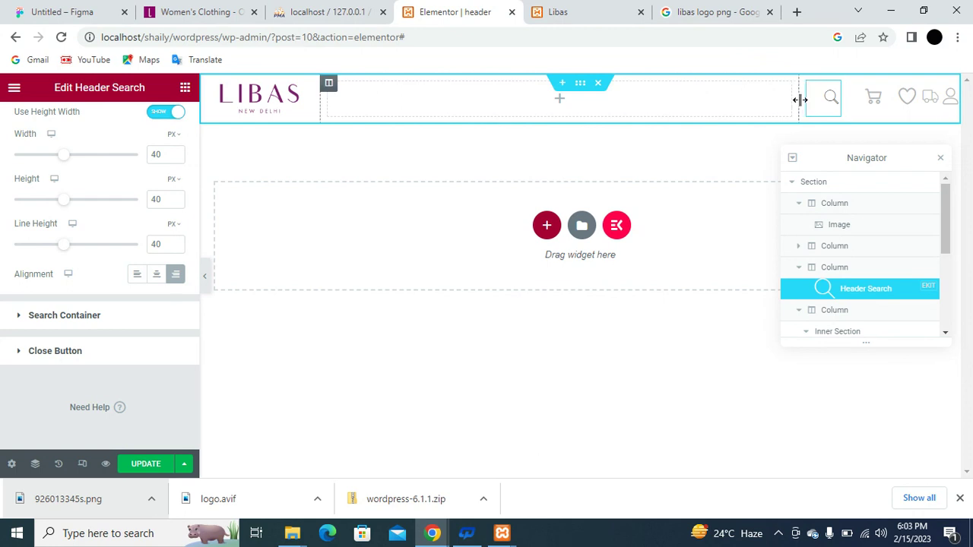
pyautogui.moveTo(800, 100); pyautogui.dragTo(822, 104)
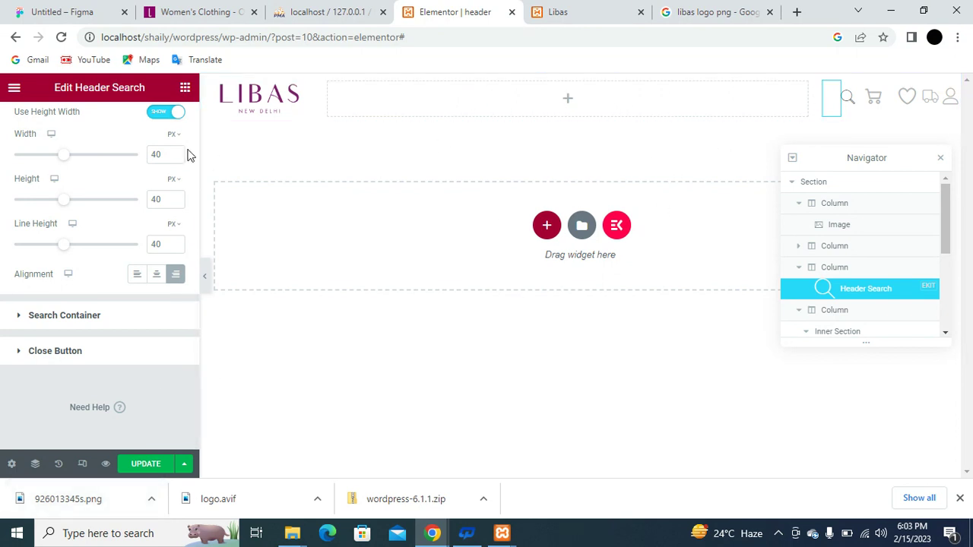
pyautogui.click(185, 89)
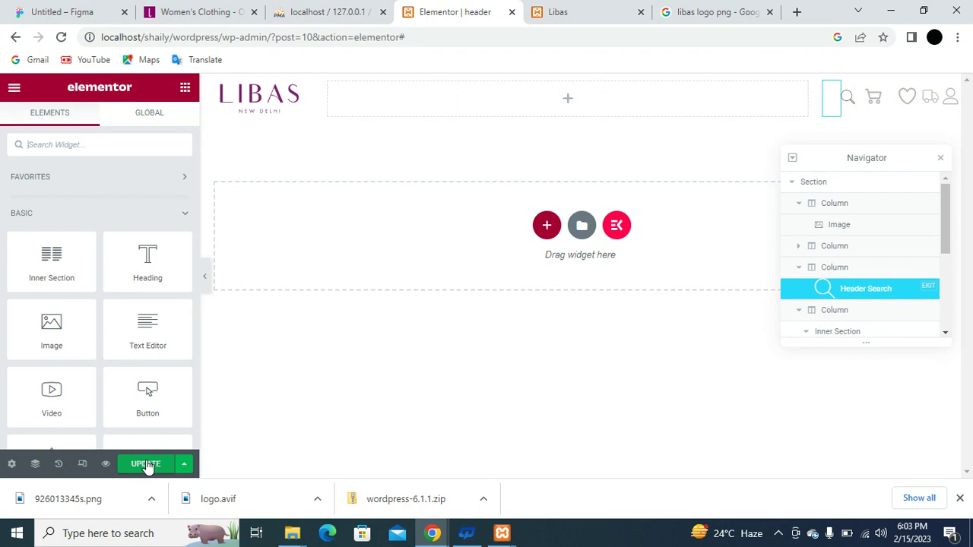
# Save the header with Update and preview it at tablet, then mobile (360 px) width.
pyautogui.click(146, 465)
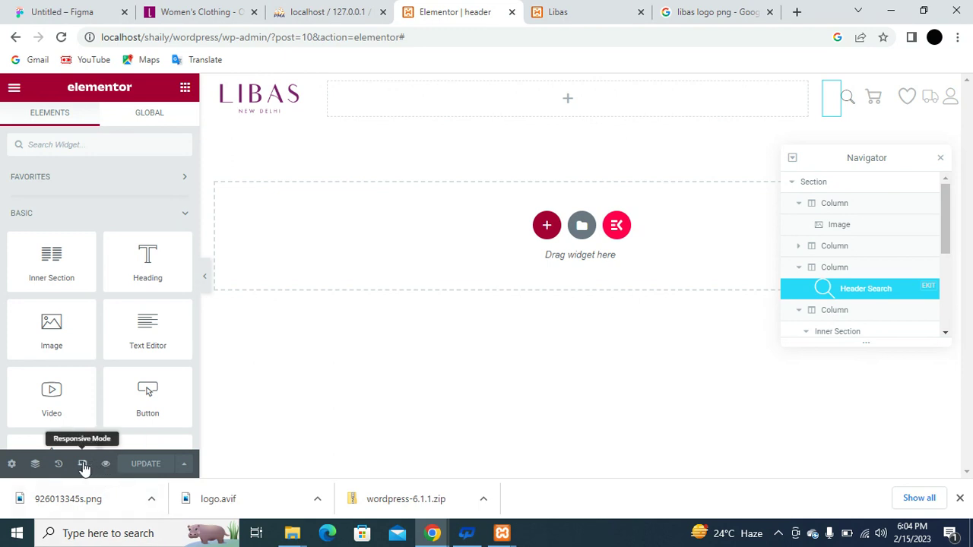
pyautogui.click(83, 464)
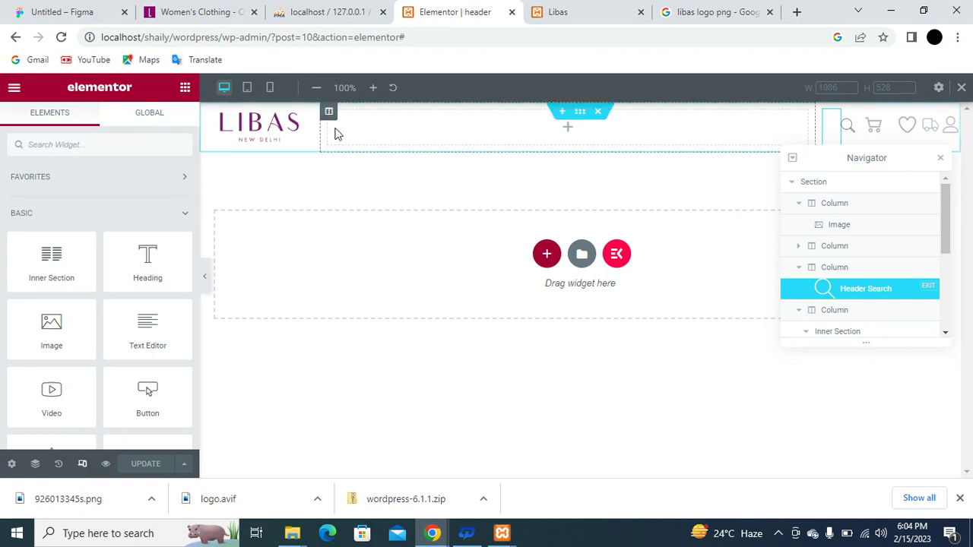
pyautogui.click(248, 88)
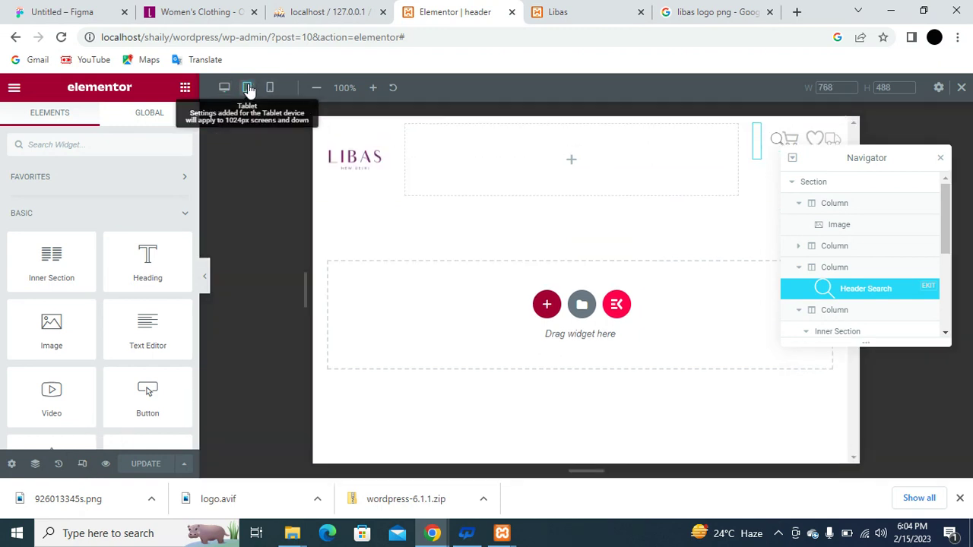
pyautogui.click(270, 88)
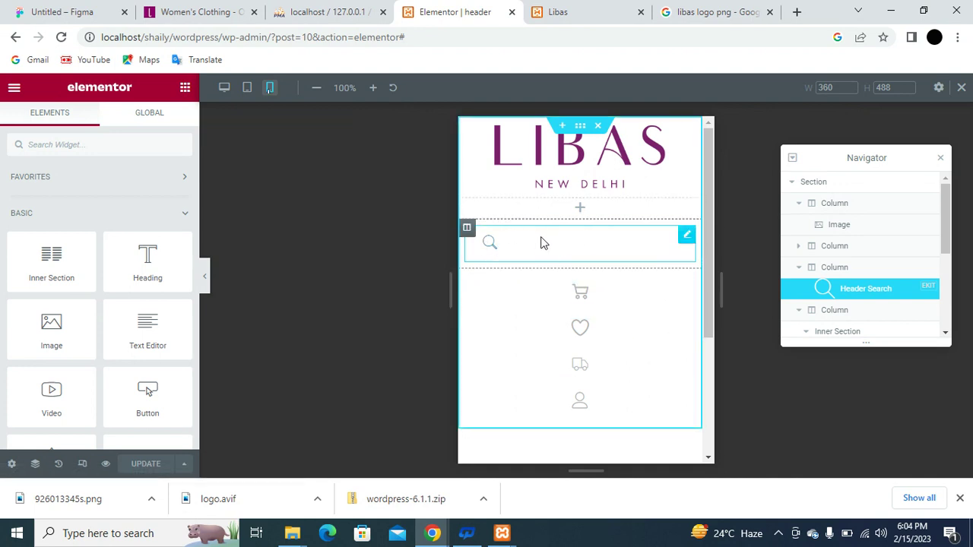
# On mobile, set the search column to 20% width and the icons column to 80%.
pyautogui.click(467, 229)
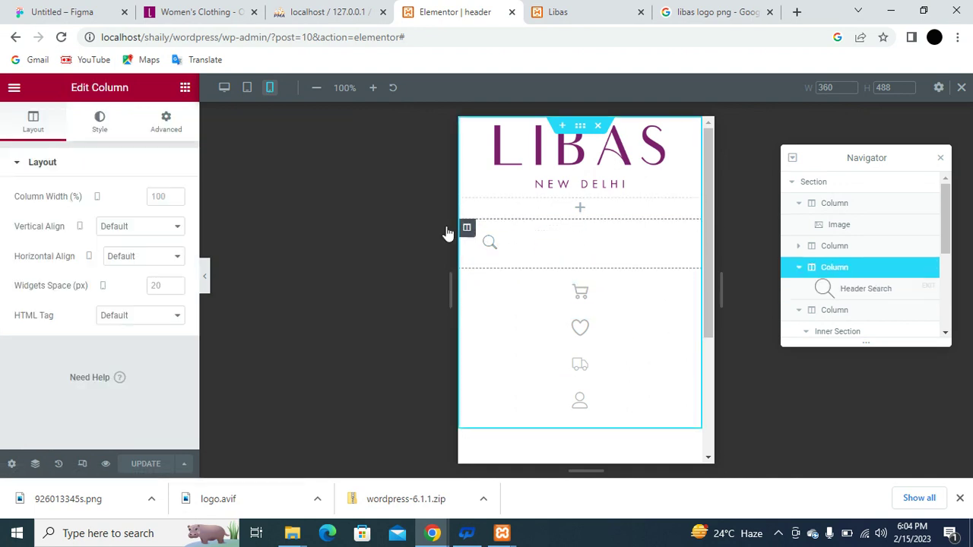
pyautogui.click(161, 197)
pyautogui.write('20')
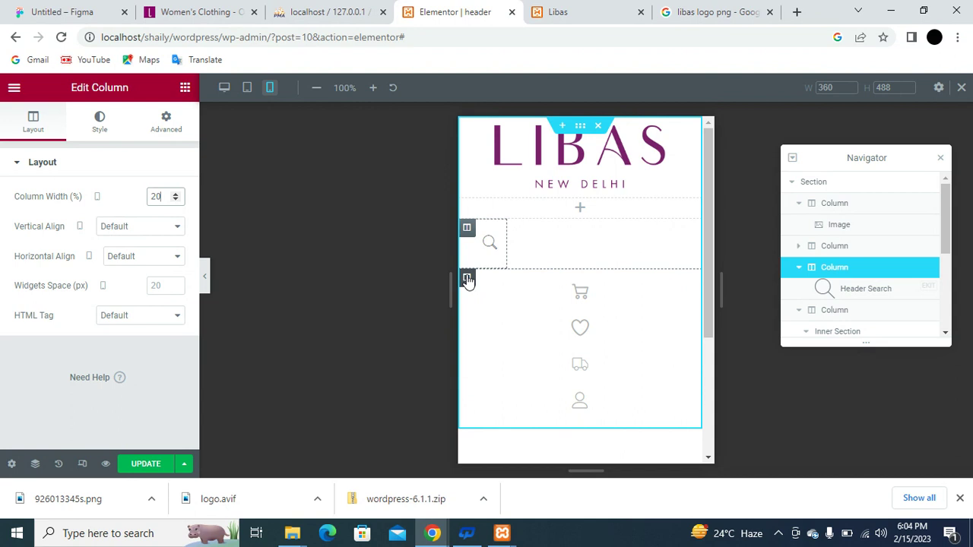
pyautogui.click(466, 279)
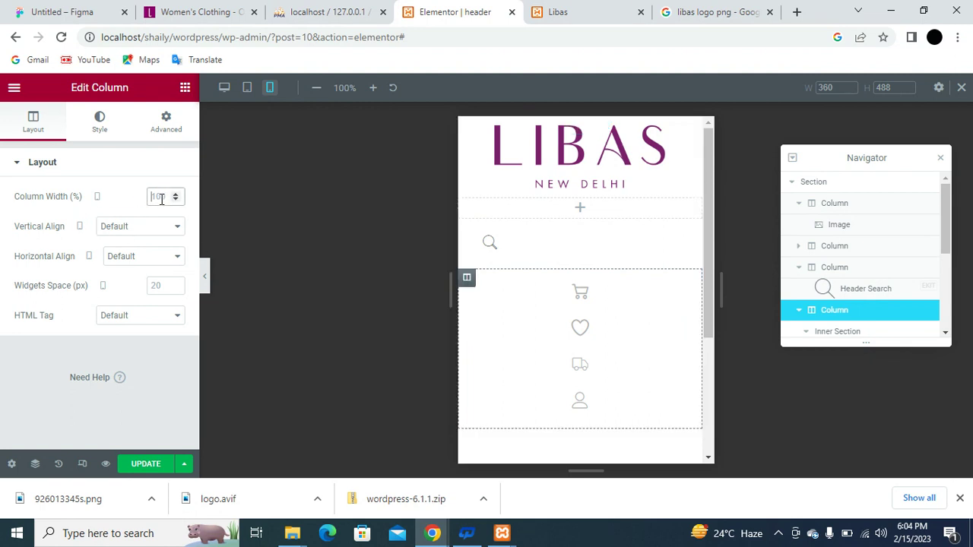
pyautogui.click(161, 197)
pyautogui.write('80')
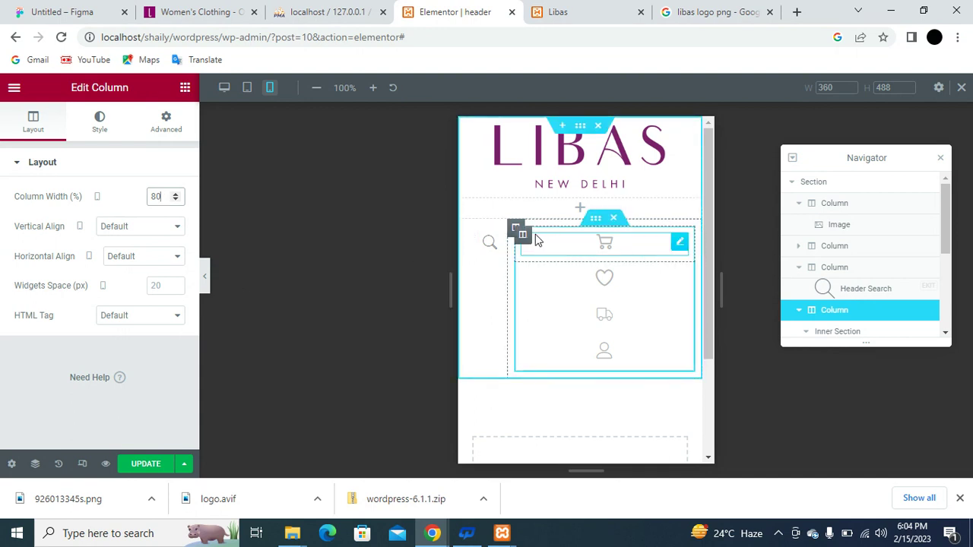
# Set the cart, heart, truck and user icon columns to 20% width each on mobile.
pyautogui.click(523, 238)
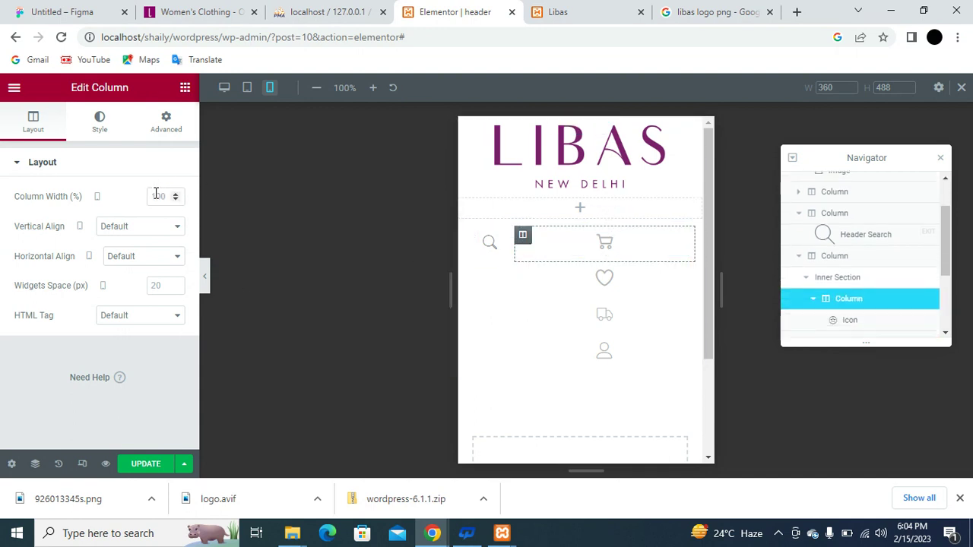
pyautogui.doubleClick(156, 196)
pyautogui.write('20')
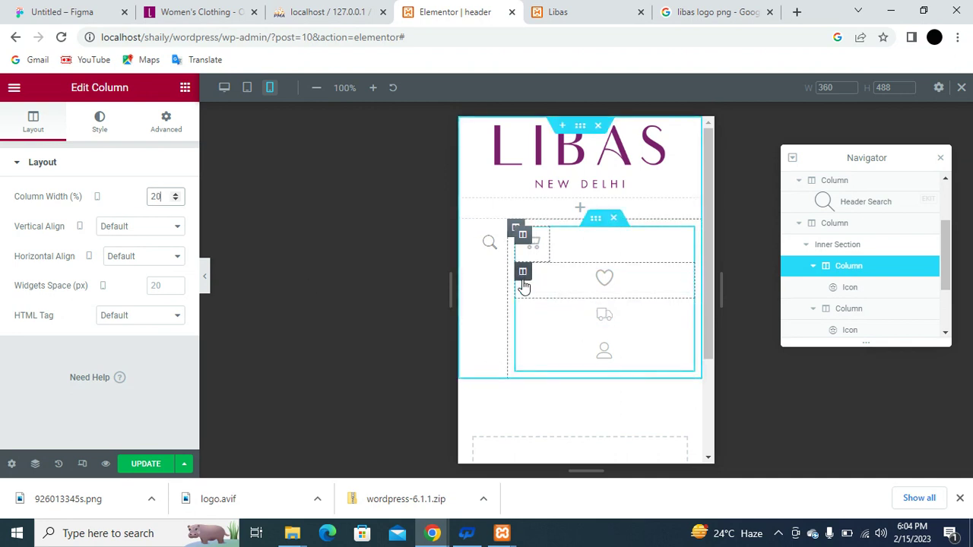
pyautogui.click(523, 278)
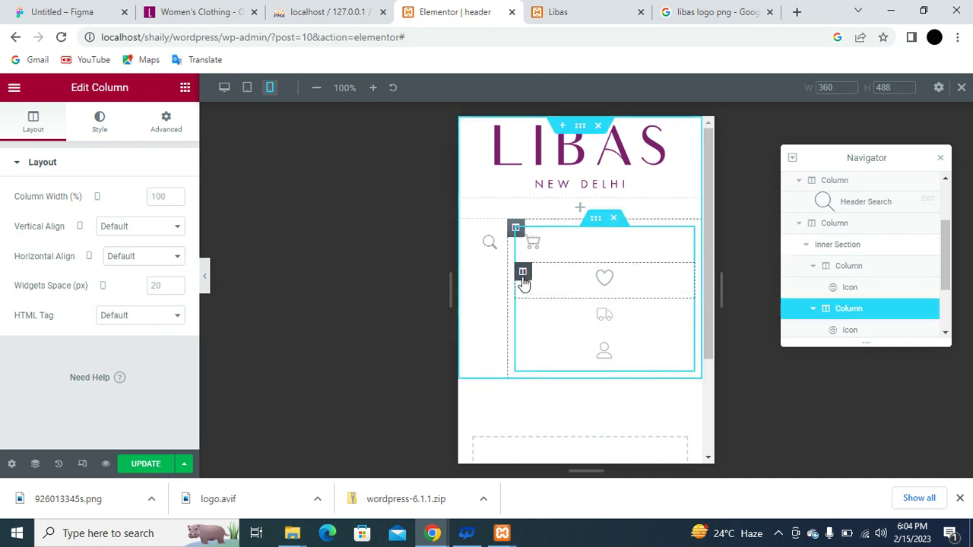
pyautogui.doubleClick(157, 197)
pyautogui.write('2')
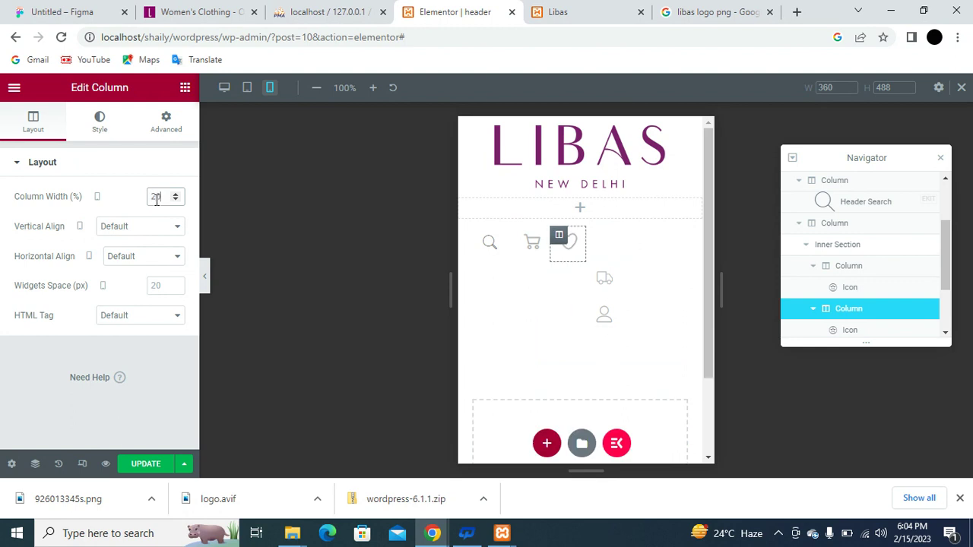
pyautogui.write('0')
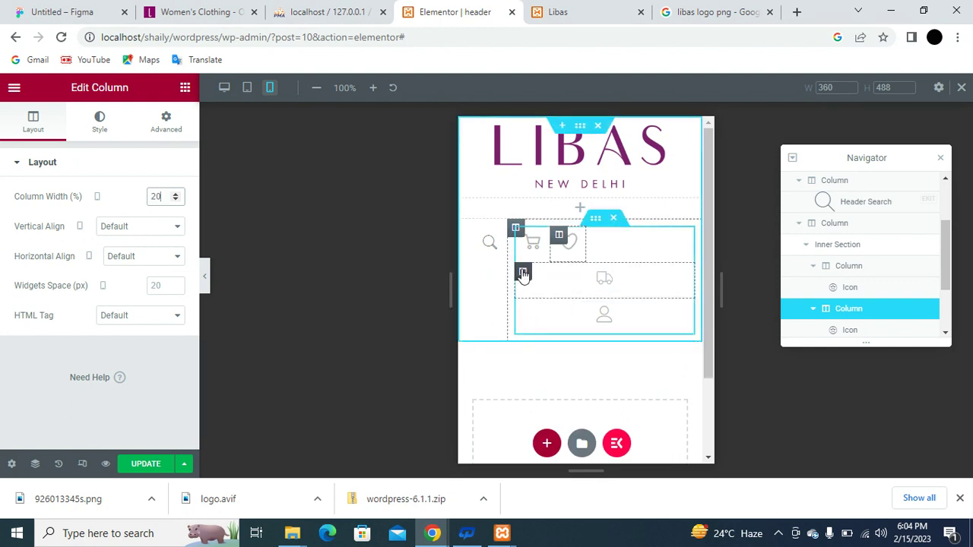
pyautogui.click(523, 273)
pyautogui.doubleClick(157, 196)
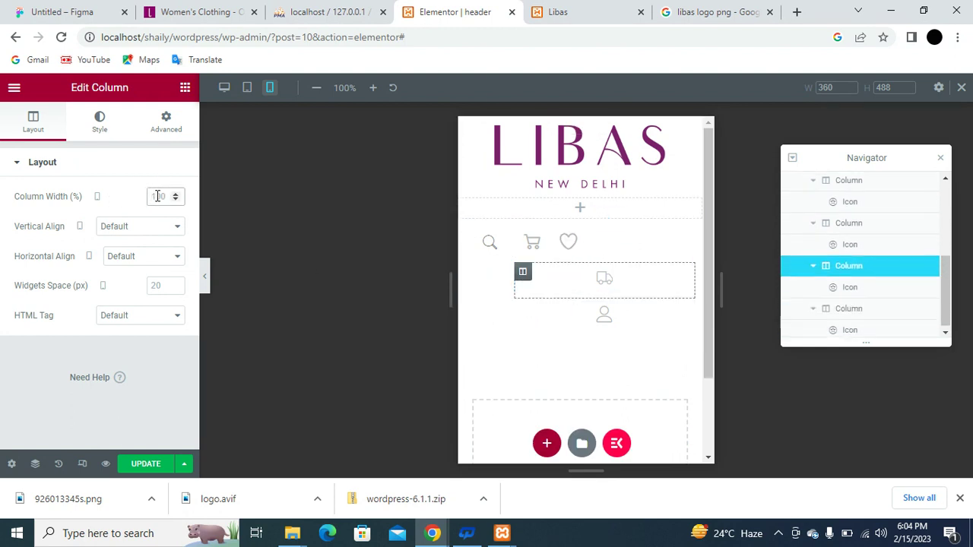
pyautogui.write('20')
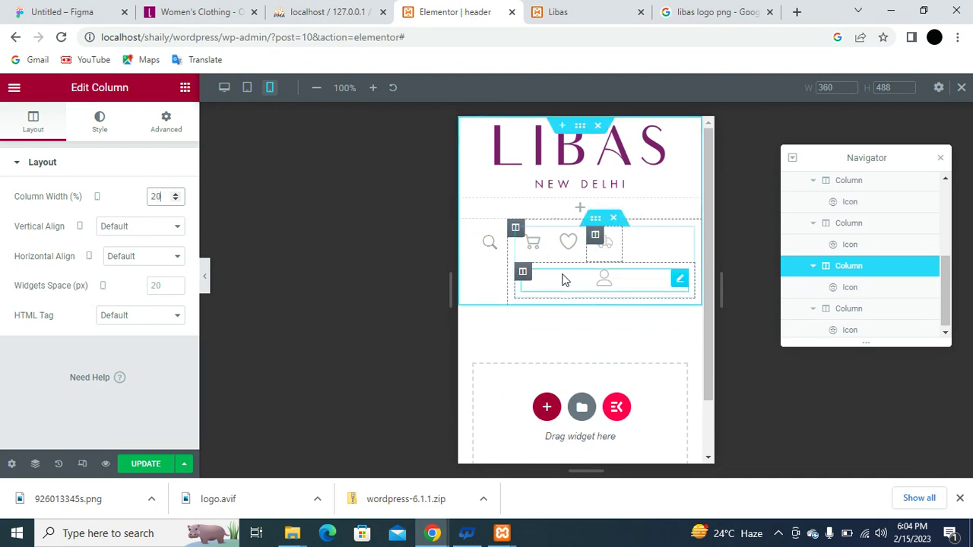
pyautogui.click(522, 273)
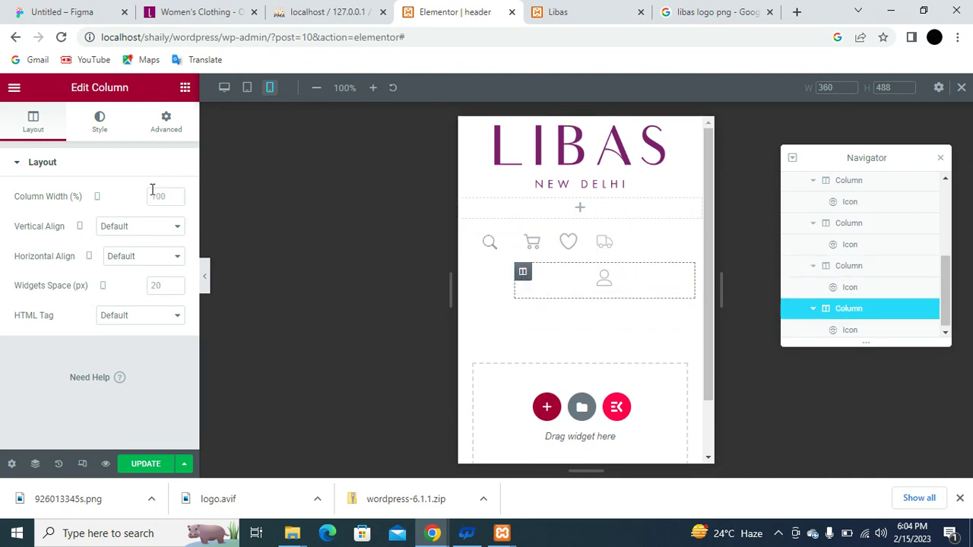
pyautogui.write('20')
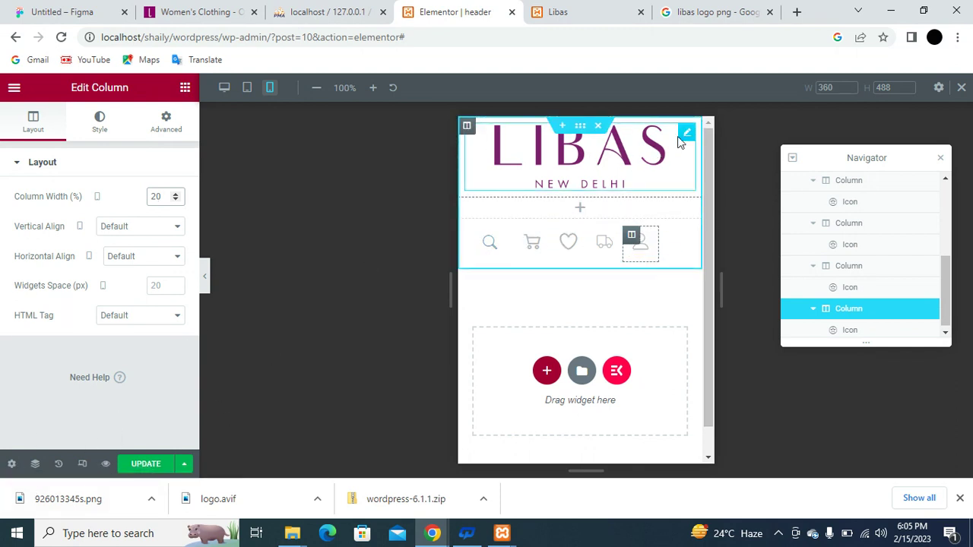
# Shrink the LIBAS logo to 40% width in mobile view, then return to desktop size.
pyautogui.click(580, 148)
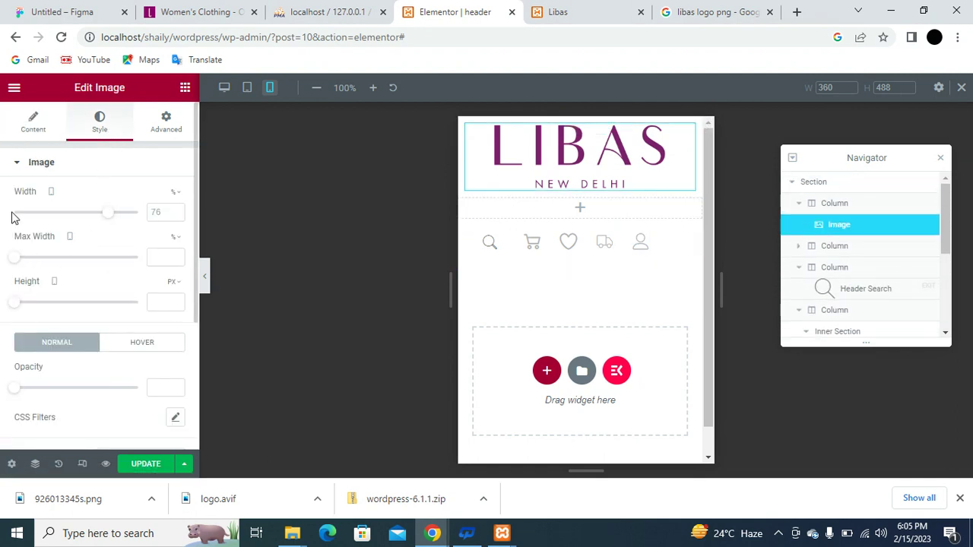
pyautogui.moveTo(107, 217); pyautogui.dragTo(61, 218)
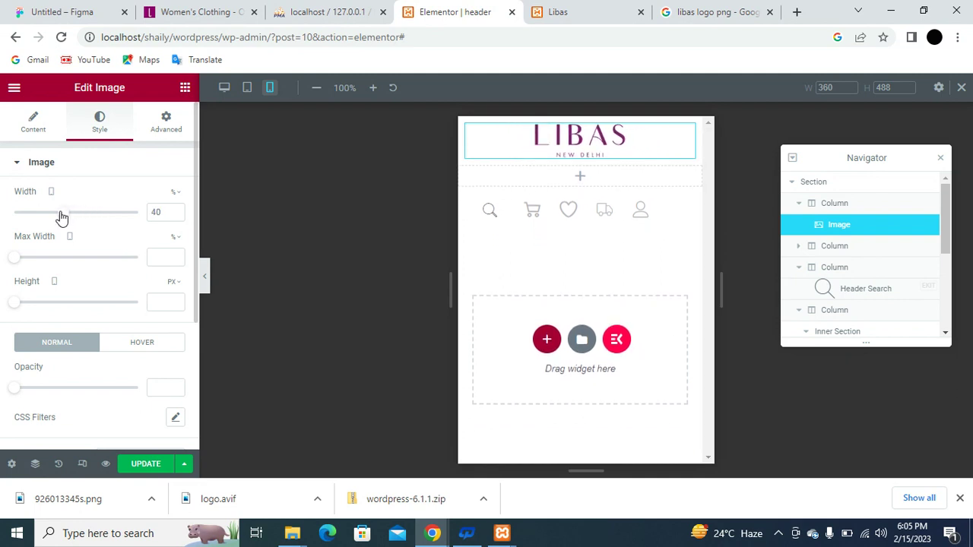
pyautogui.click(83, 465)
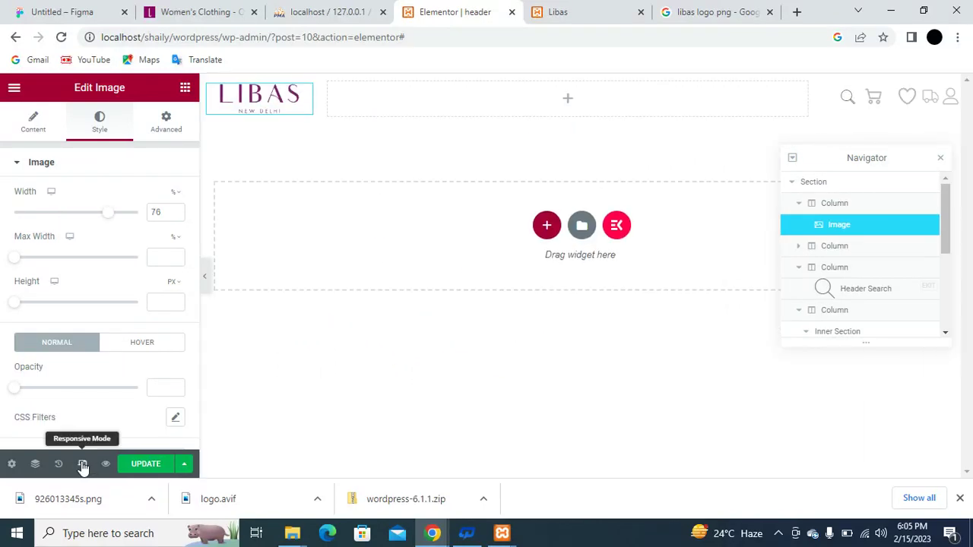
# Compare the logo in mobile, tablet and desktop previews, ending back on desktop.
pyautogui.click(82, 465)
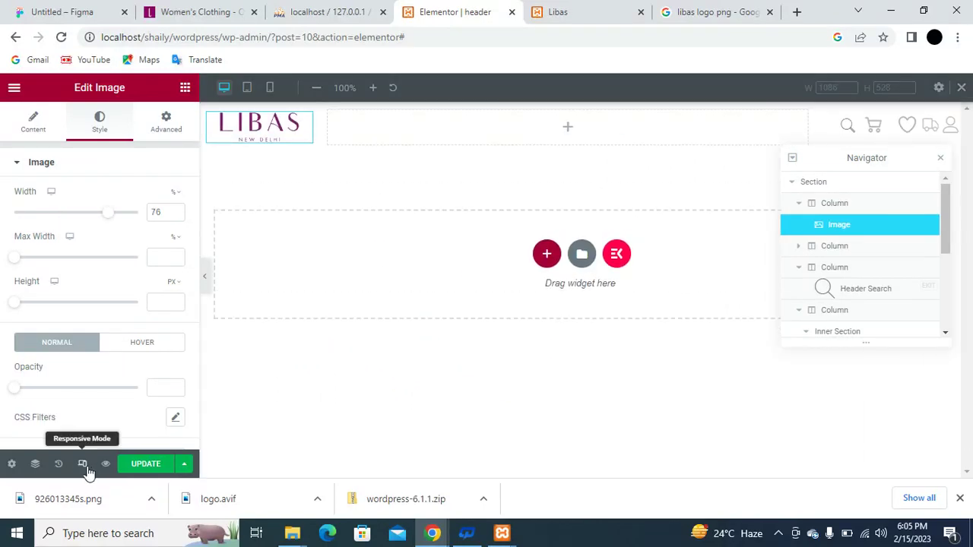
pyautogui.click(83, 464)
pyautogui.click(82, 464)
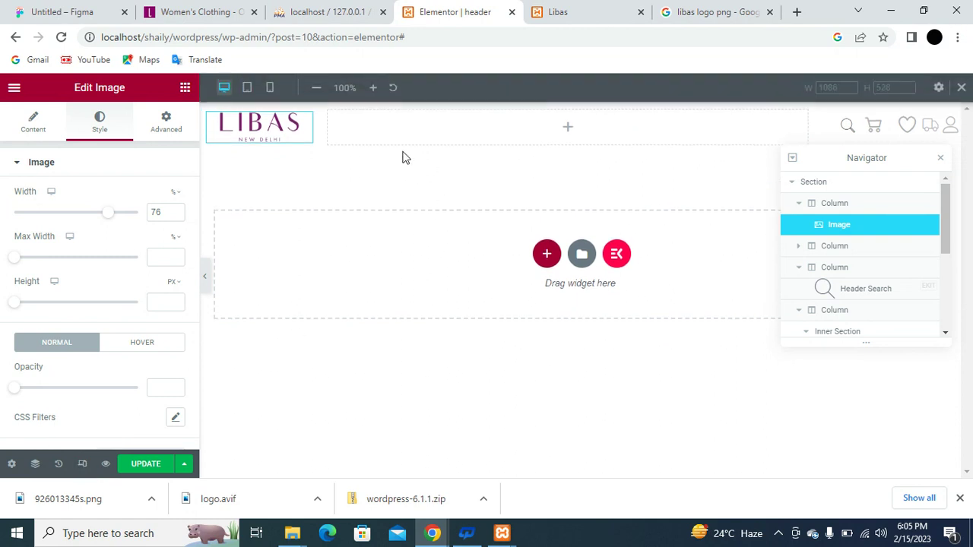
pyautogui.click(269, 89)
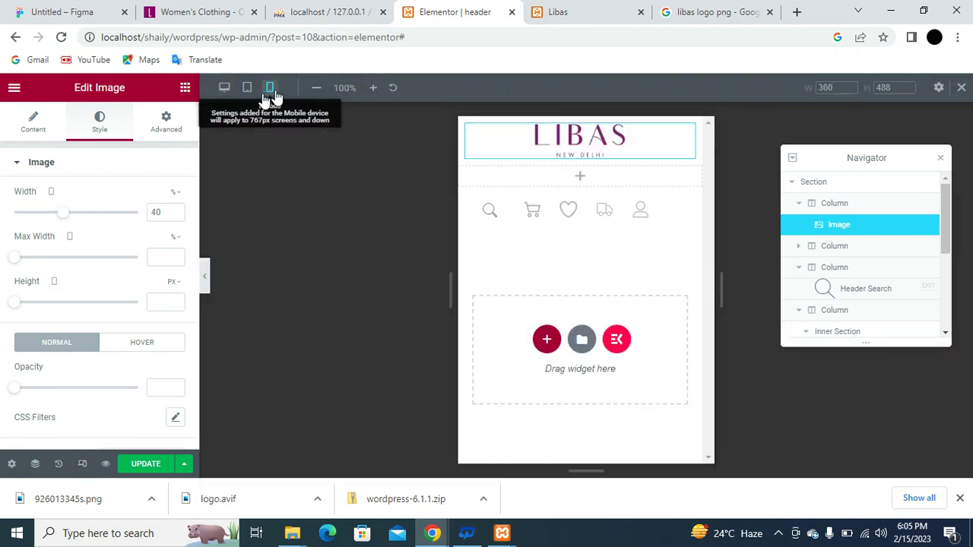
pyautogui.click(247, 88)
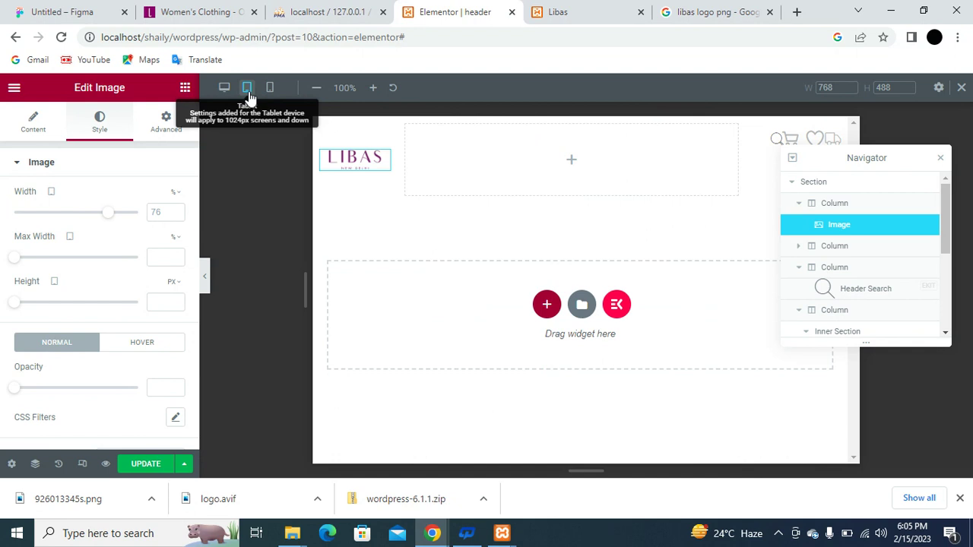
pyautogui.click(224, 88)
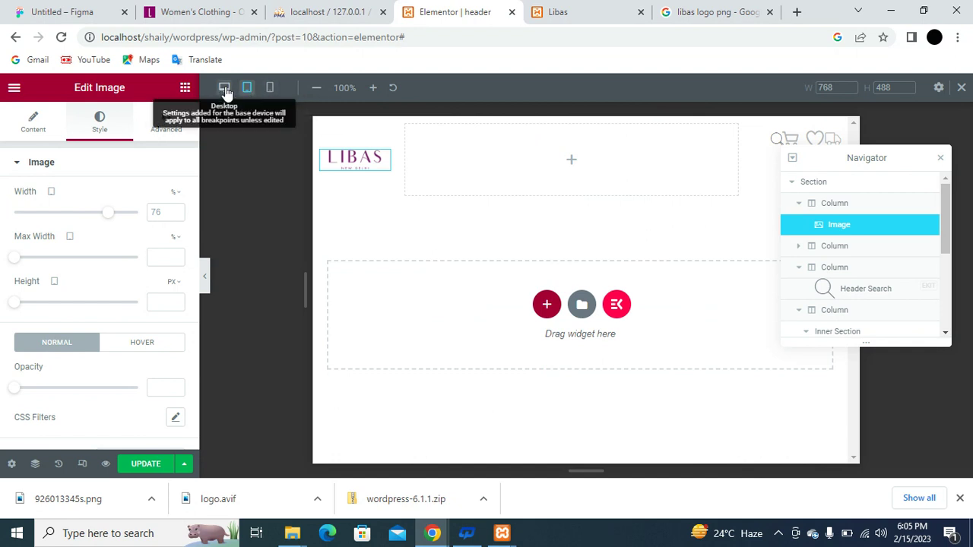
pyautogui.click(269, 88)
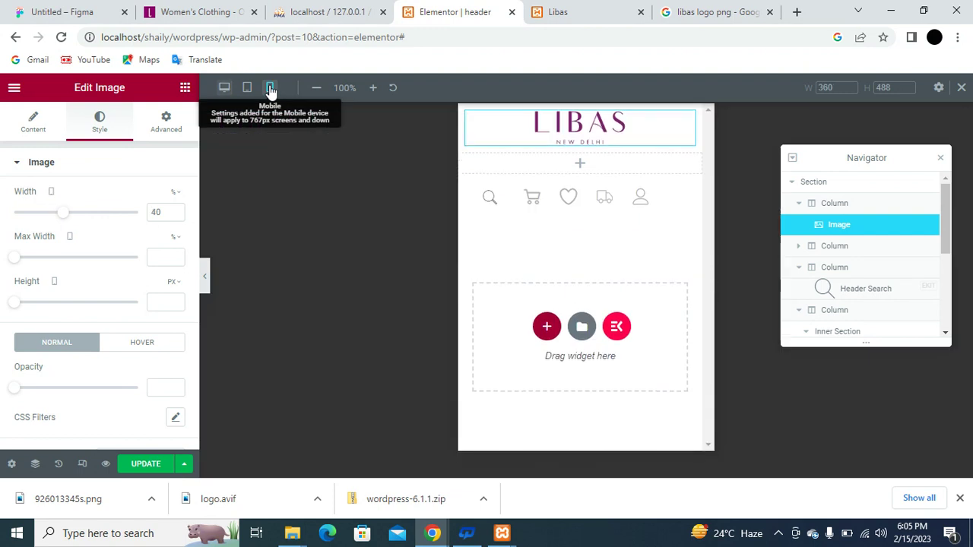
pyautogui.click(225, 87)
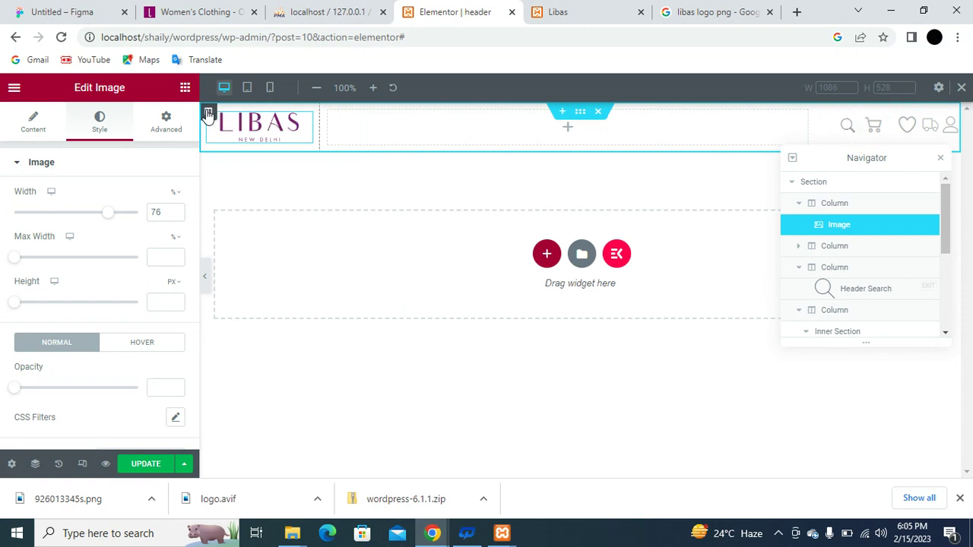
# Set the logo, empty middle and search columns to 15%, 65% and 5% width.
pyautogui.click(208, 114)
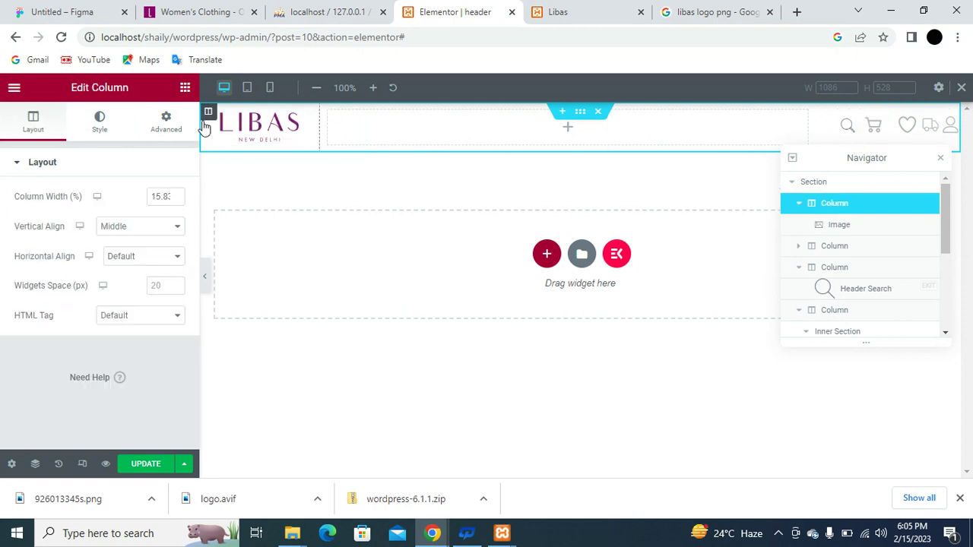
pyautogui.doubleClick(163, 195)
pyautogui.write('15')
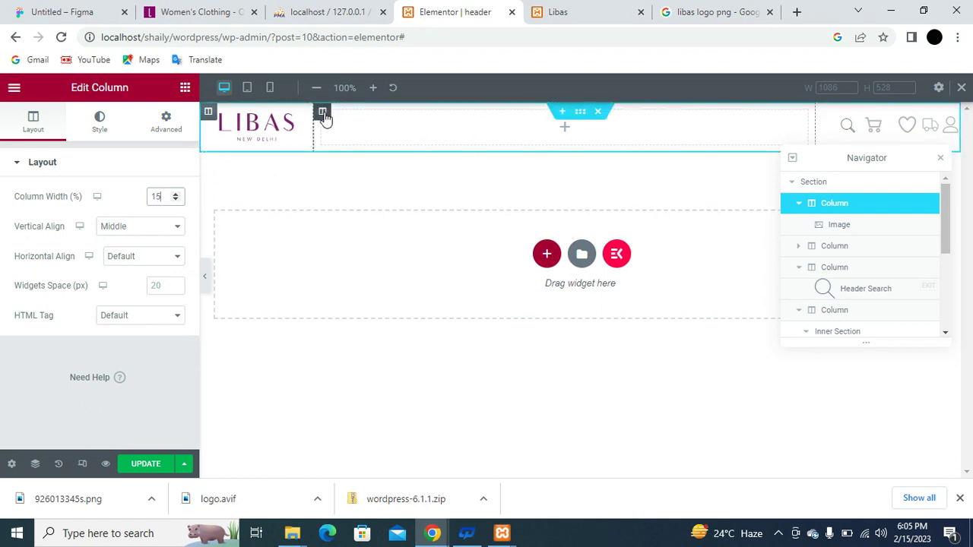
pyautogui.click(323, 114)
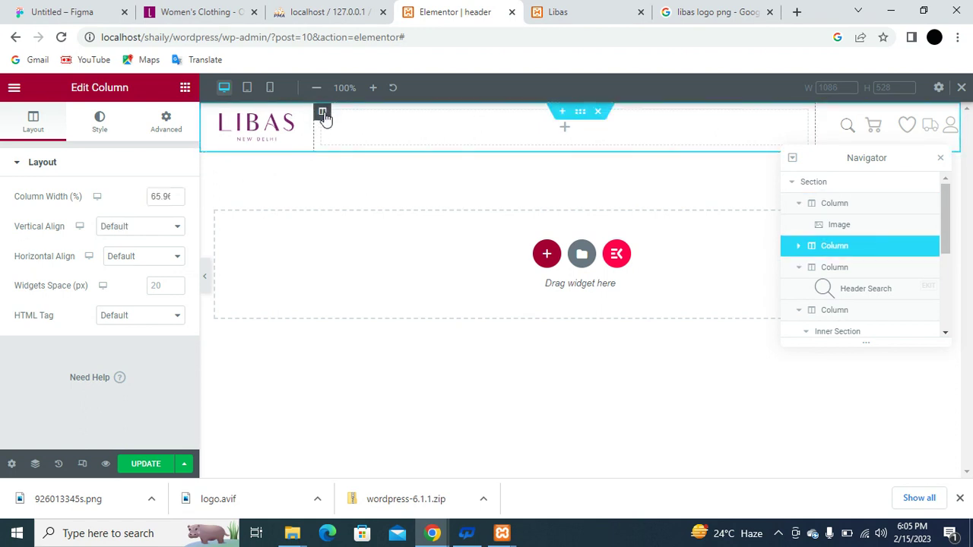
pyautogui.doubleClick(169, 194)
pyautogui.write('65')
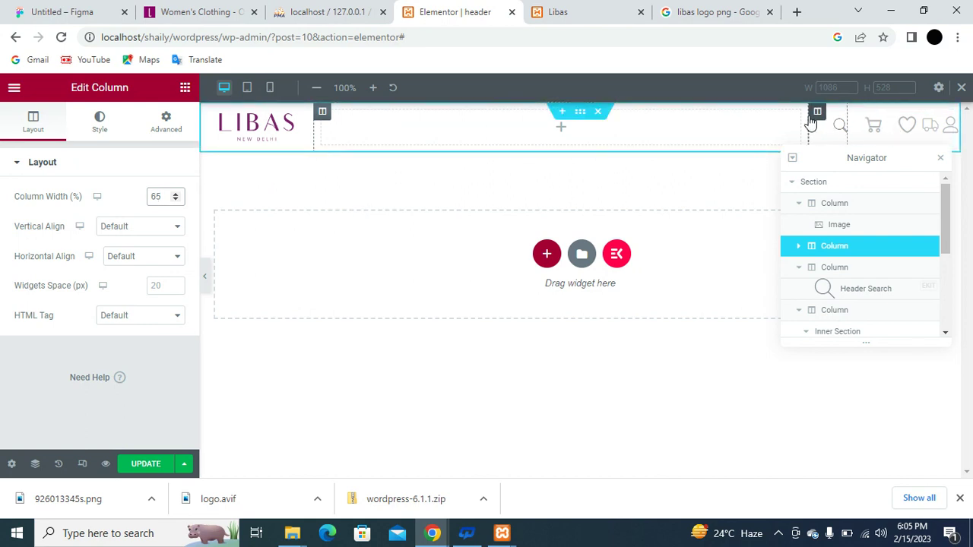
pyautogui.click(817, 114)
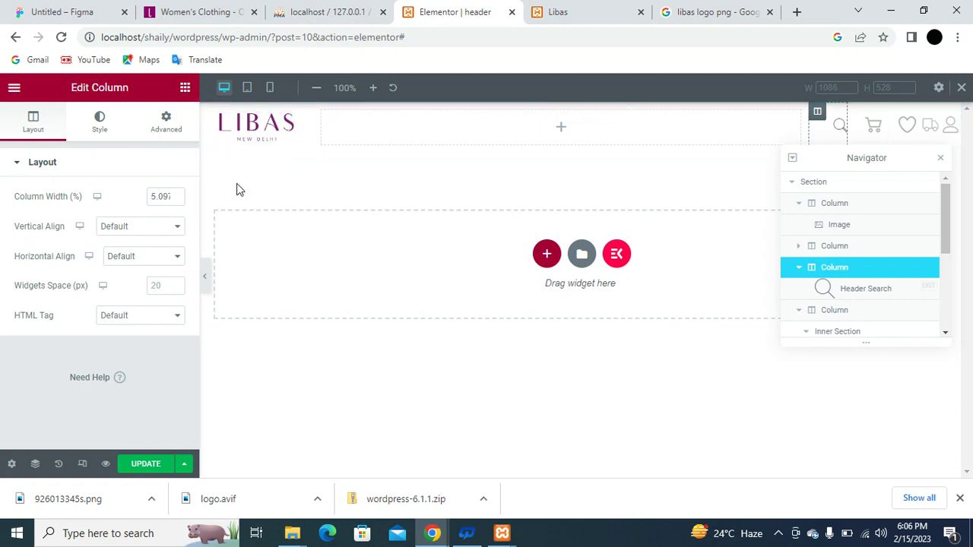
pyautogui.doubleClick(159, 197)
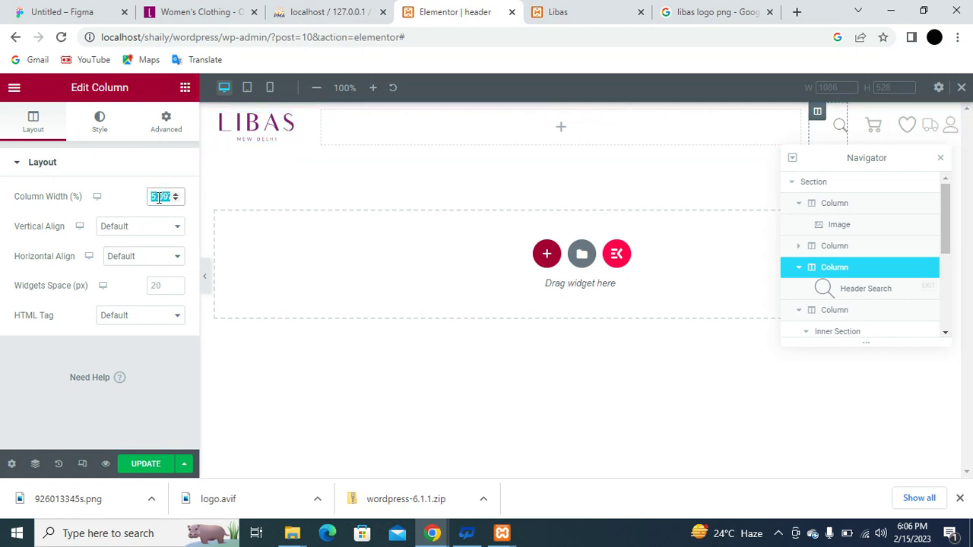
pyautogui.write('5')
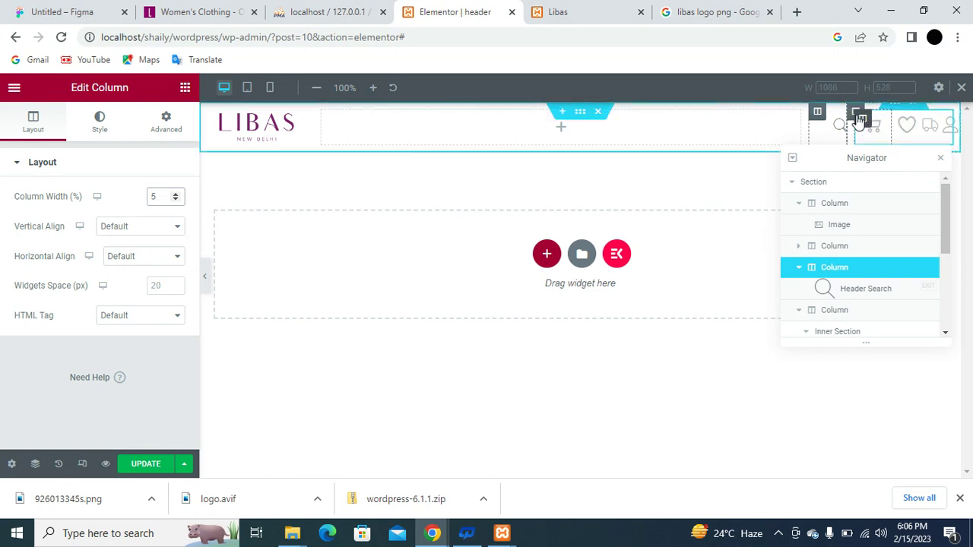
# Set the icon group column to 15% and its first icon column from 37.82% to 25%.
pyautogui.click(863, 120)
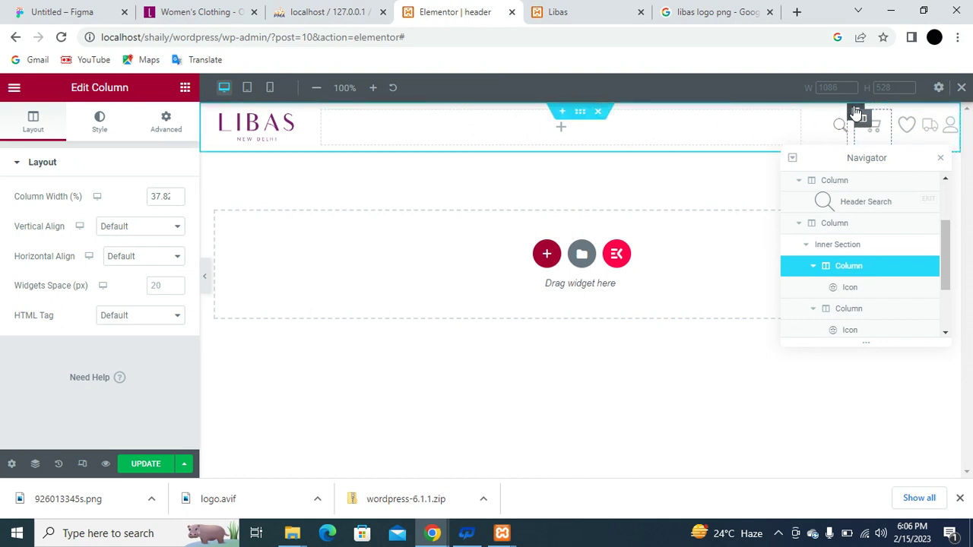
pyautogui.click(856, 113)
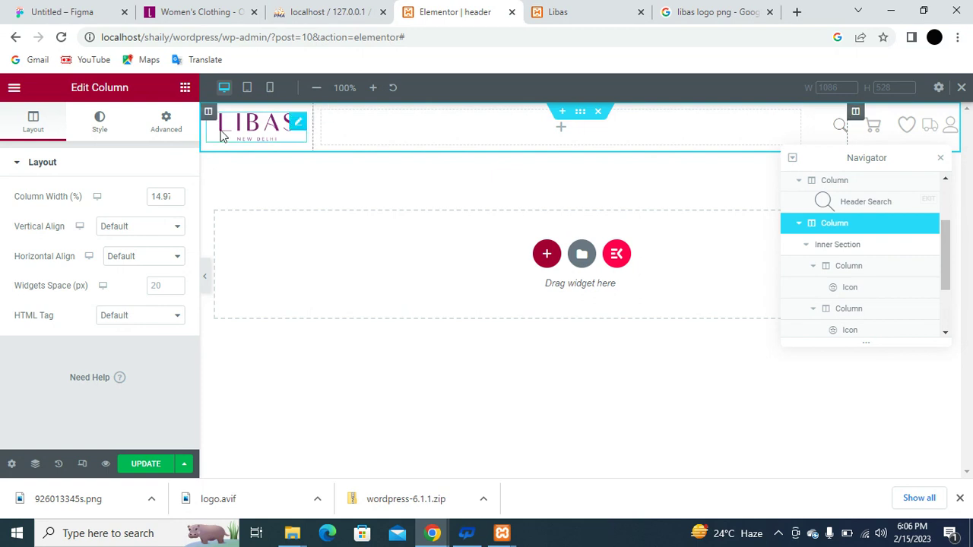
pyautogui.click(160, 197)
pyautogui.doubleClick(161, 197)
pyautogui.write('15')
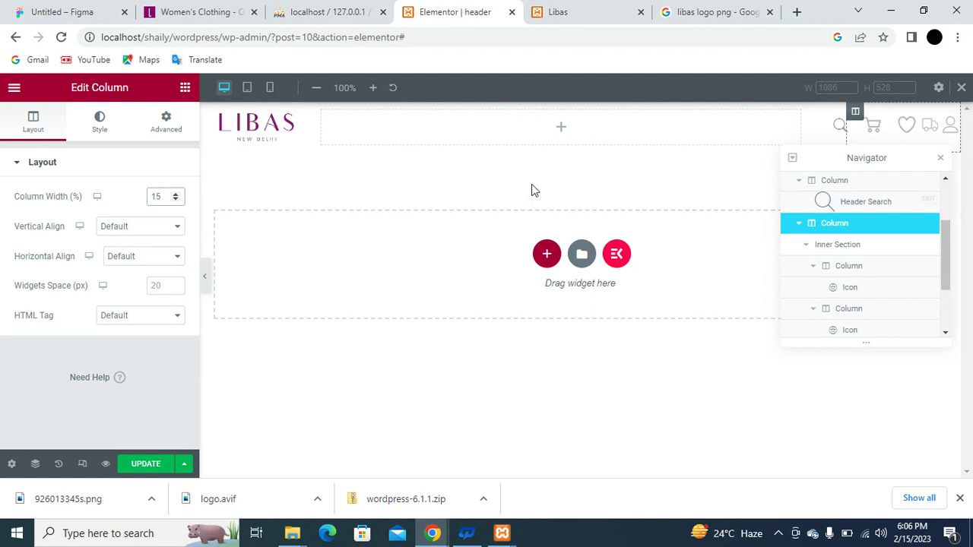
pyautogui.click(862, 120)
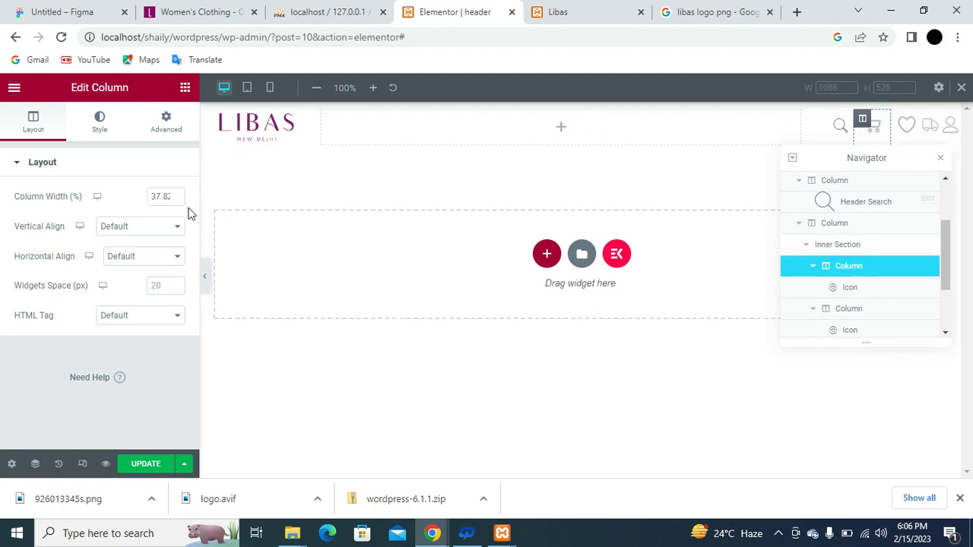
pyautogui.click(167, 199)
pyautogui.doubleClick(166, 198)
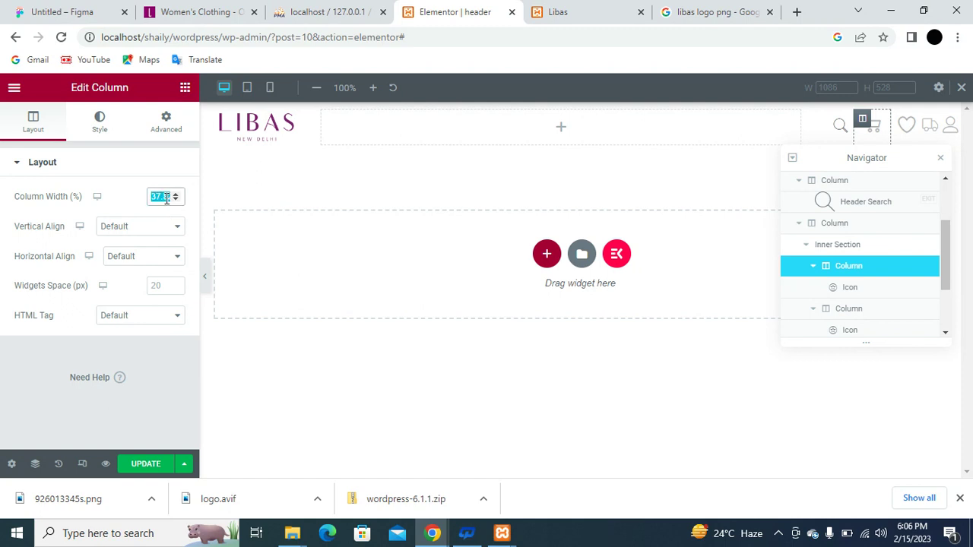
pyautogui.write('25')
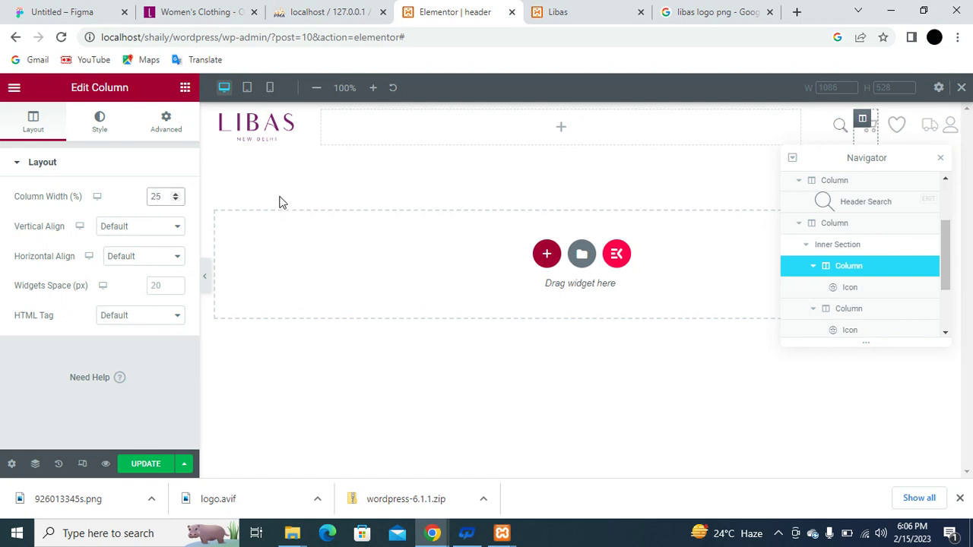
# Copy the 25% icon column, paste its style onto the other icon columns, and save the header.
pyautogui.click(862, 121)
pyautogui.rightClick(862, 119)
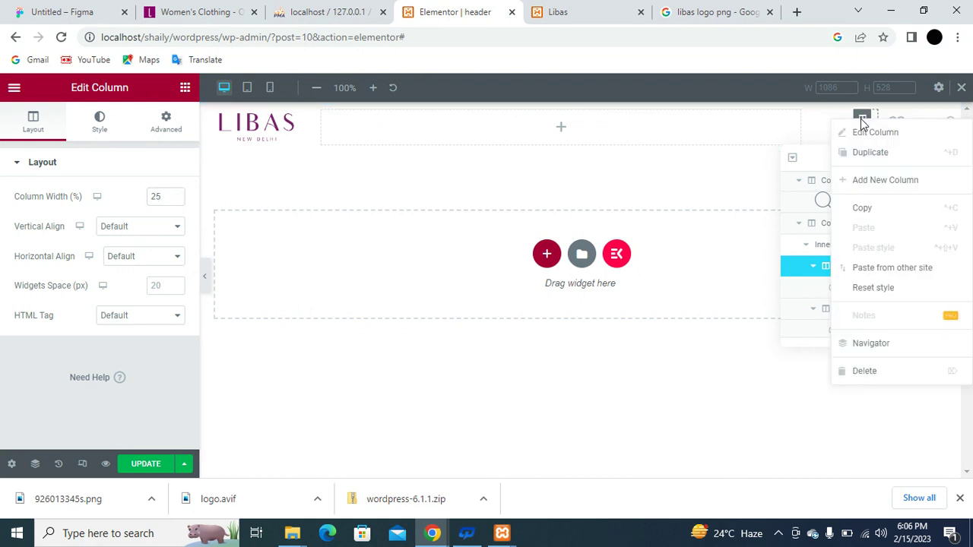
pyautogui.click(885, 213)
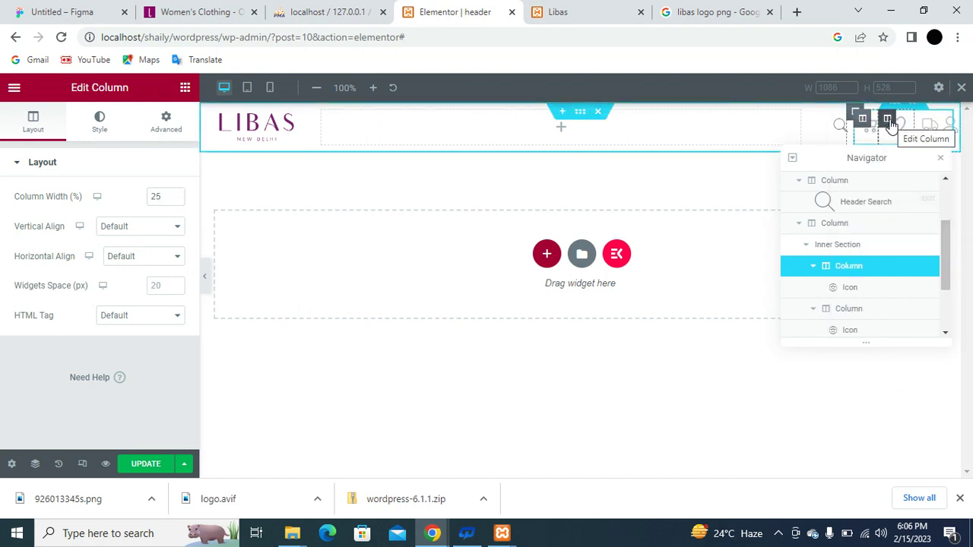
pyautogui.rightClick(890, 122)
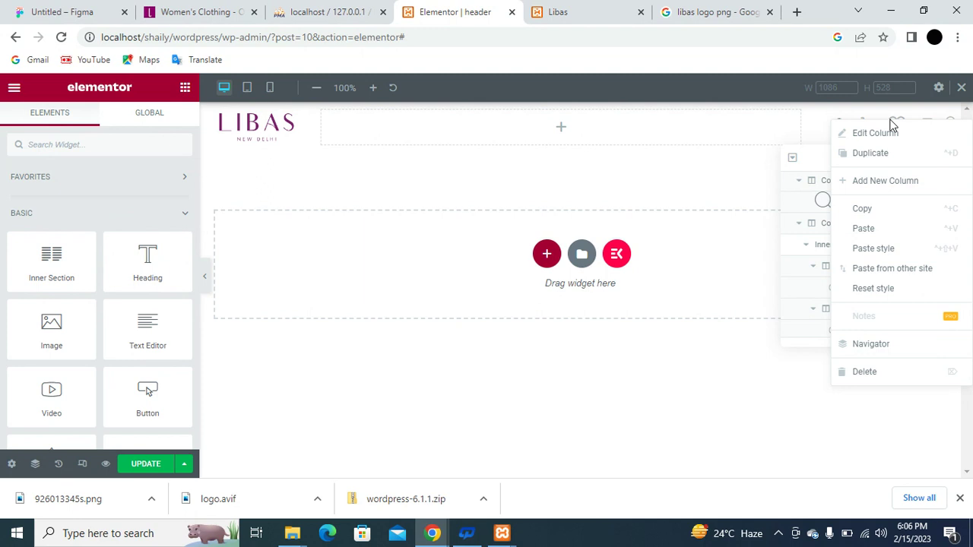
pyautogui.click(905, 251)
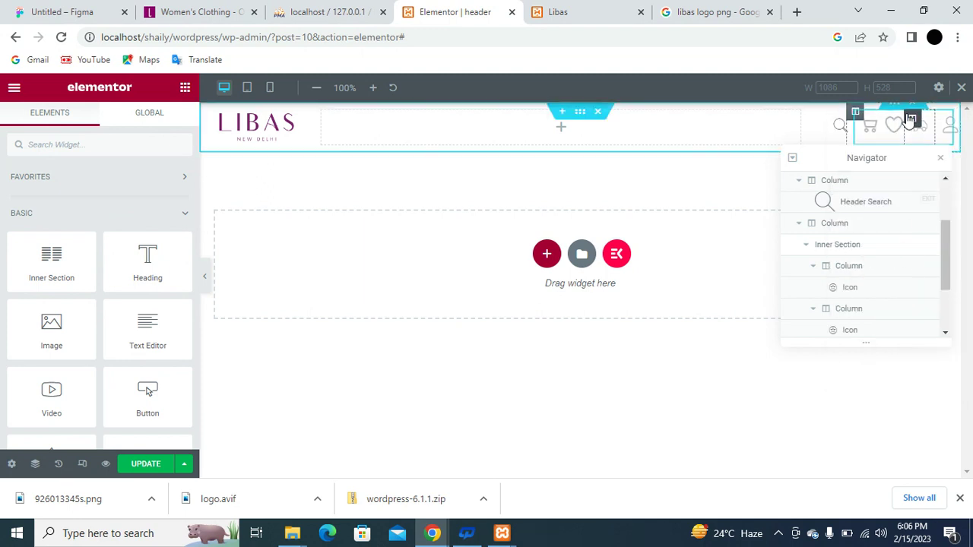
pyautogui.rightClick(912, 122)
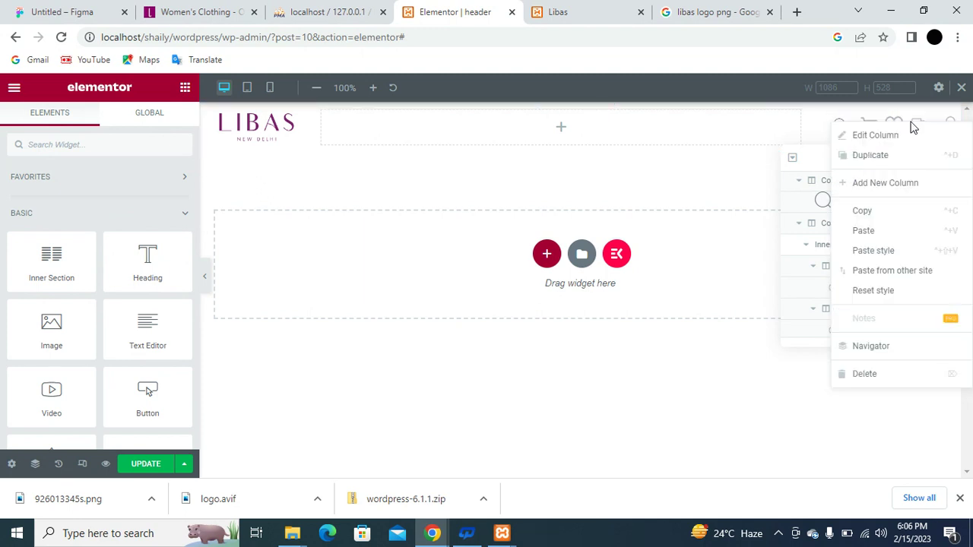
pyautogui.click(890, 251)
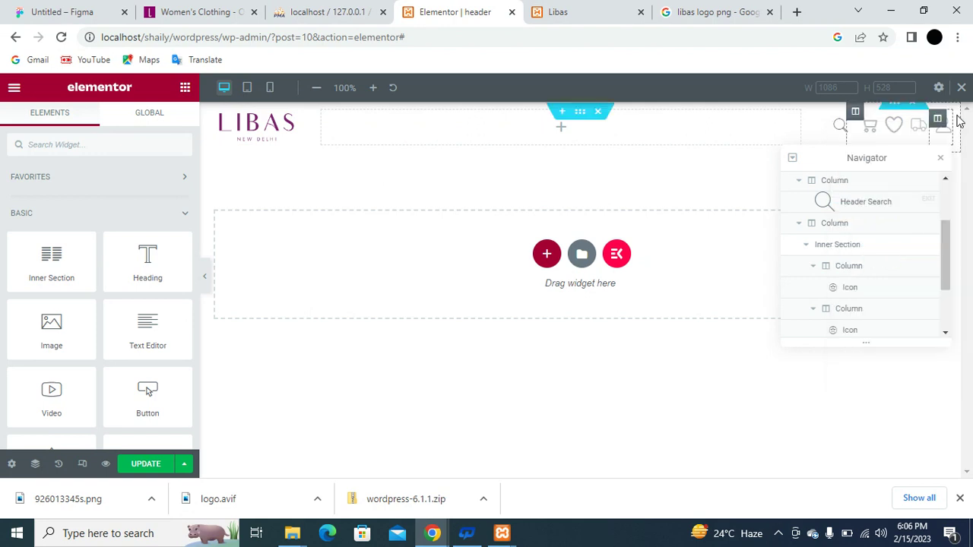
pyautogui.rightClick(940, 122)
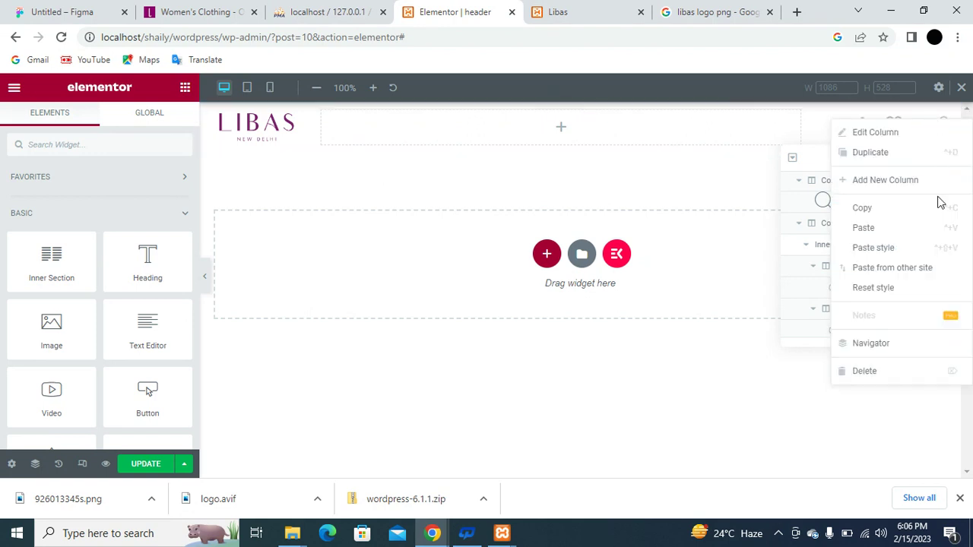
pyautogui.click(915, 251)
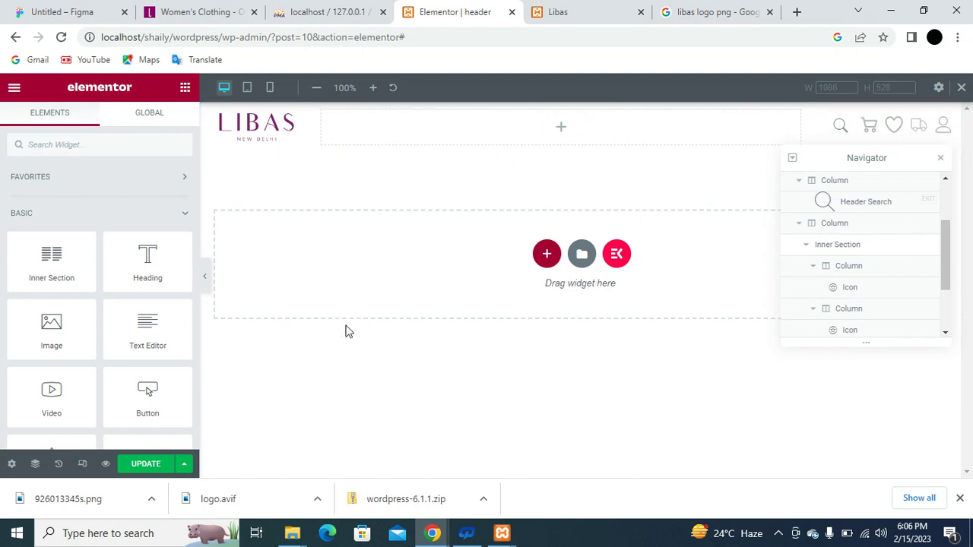
pyautogui.click(139, 470)
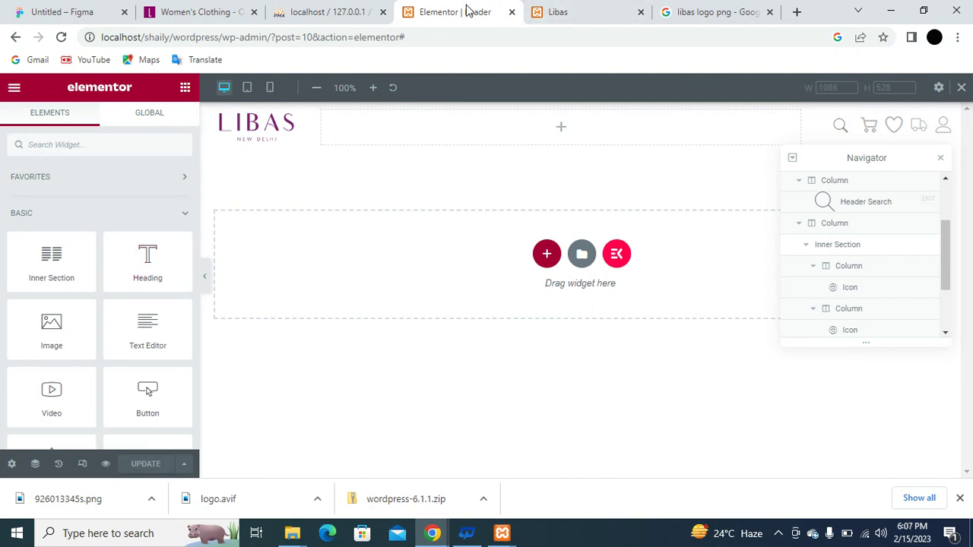
# From the site's Menus page, create a menu called 'menu' with the Main location ticked.
pyautogui.click(615, 12)
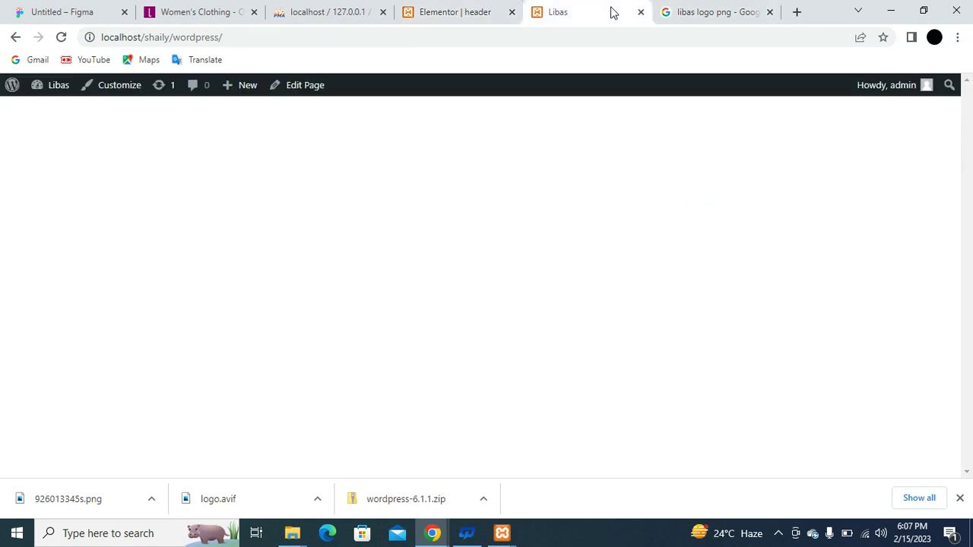
pyautogui.moveTo(35, 98)
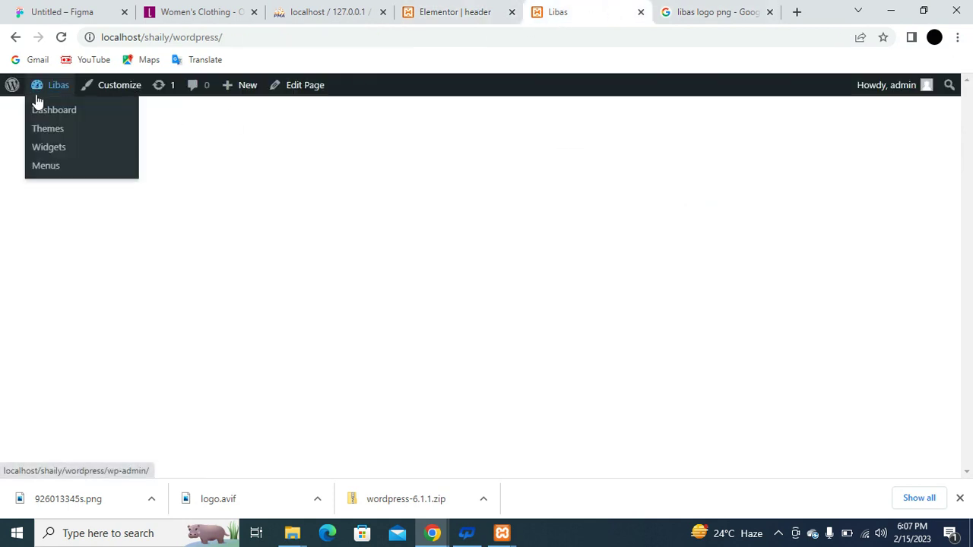
pyautogui.click(47, 166)
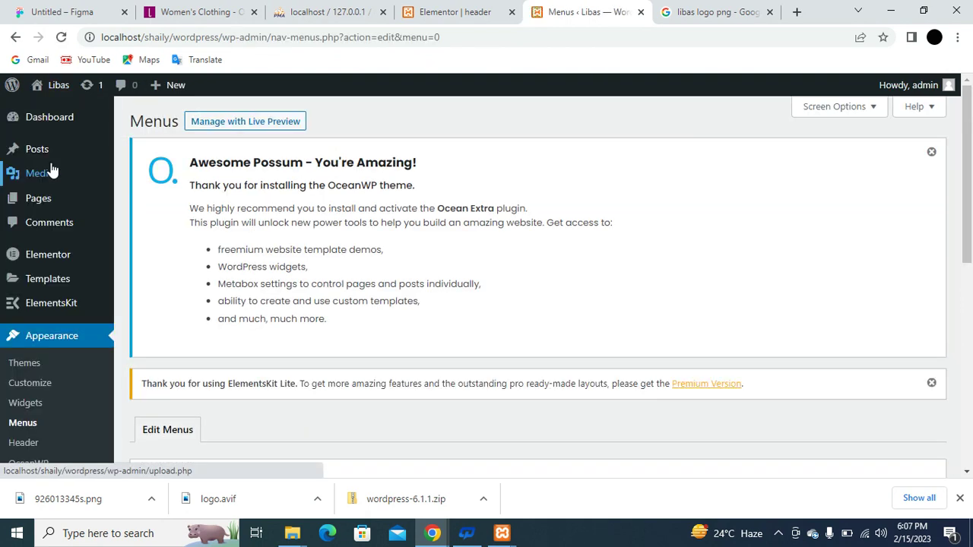
pyautogui.scroll(-6, 161, 327)
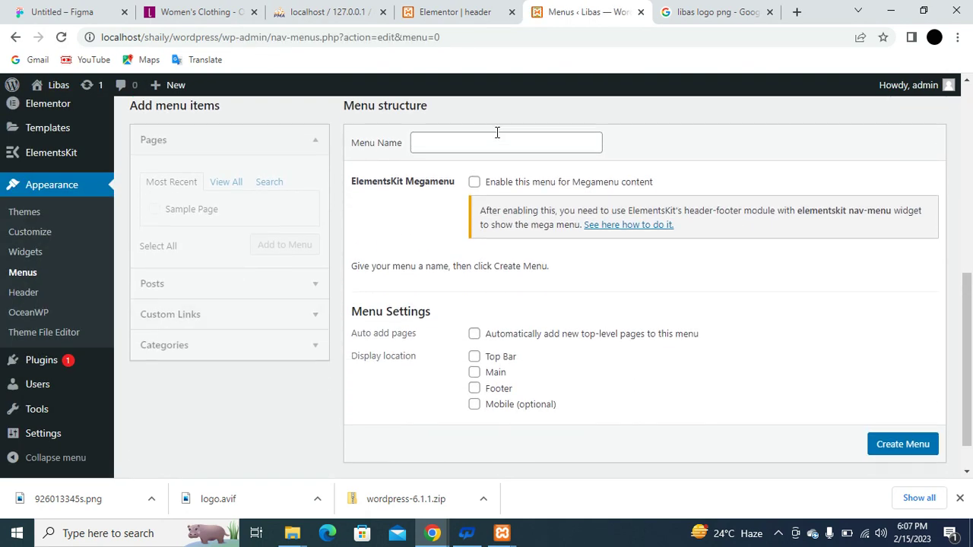
pyautogui.click(487, 142)
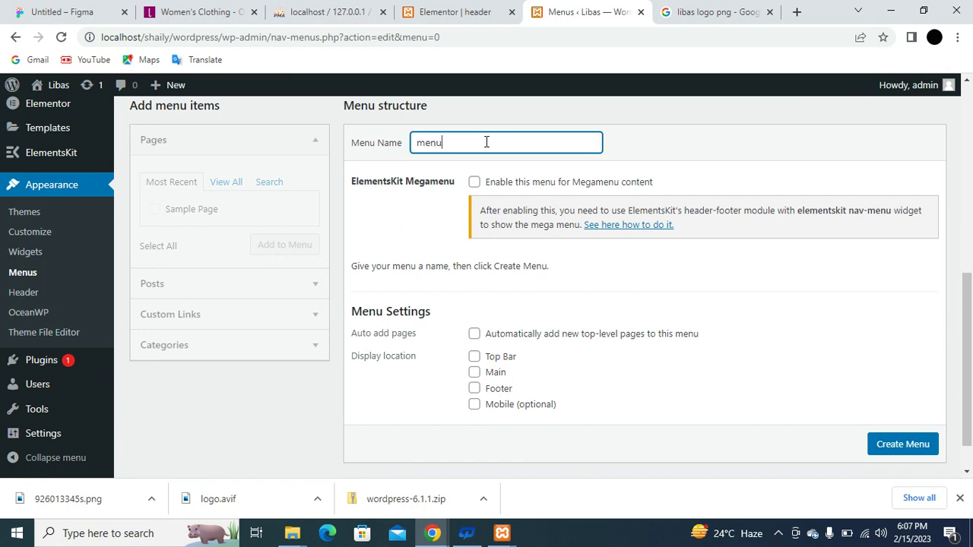
pyautogui.click(474, 372)
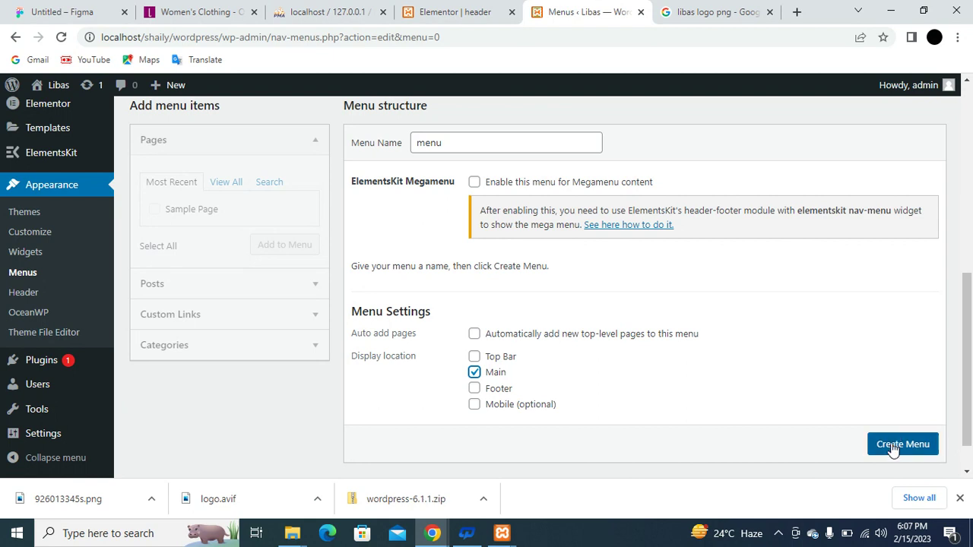
pyautogui.scroll(-1, 894, 449)
pyautogui.click(898, 423)
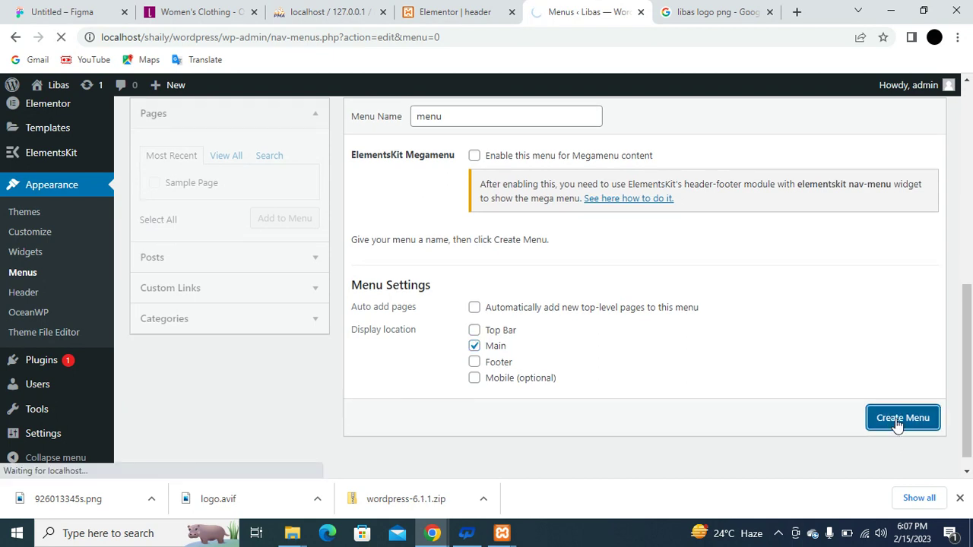
pyautogui.scroll(-2, 898, 426)
pyautogui.scroll(-4, 898, 426)
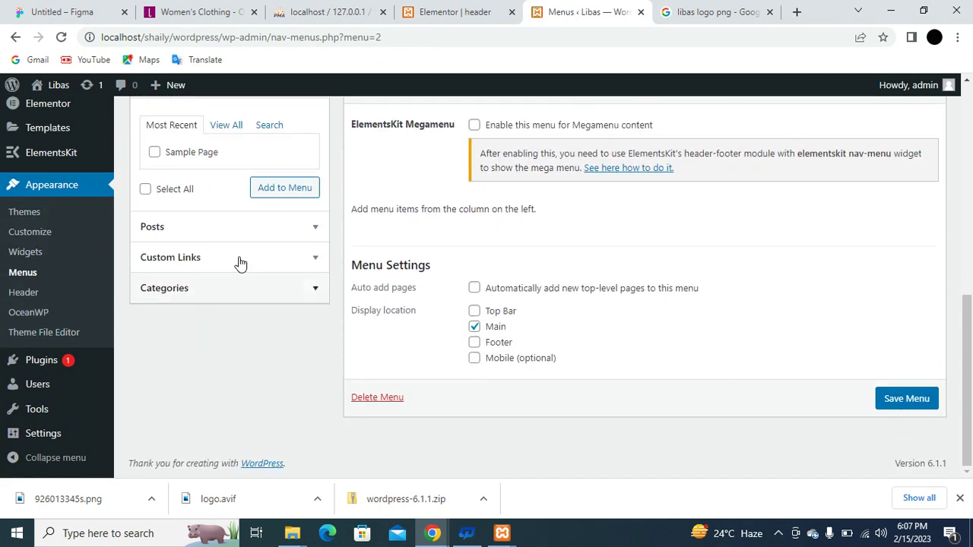
# Add Home and About custom links, each with URL #, to the menu.
pyautogui.click(226, 257)
pyautogui.click(237, 222)
pyautogui.write('Home')
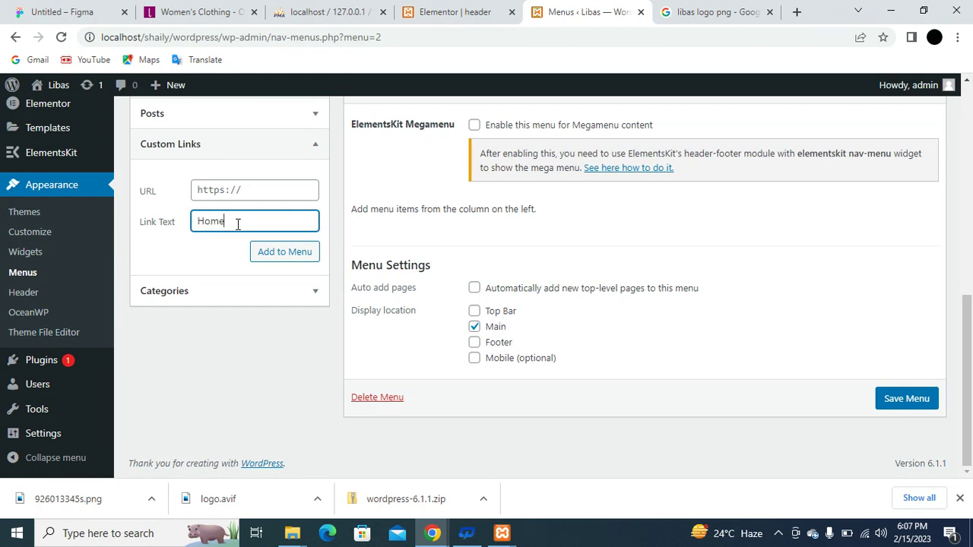
pyautogui.click(237, 192)
pyautogui.write('#')
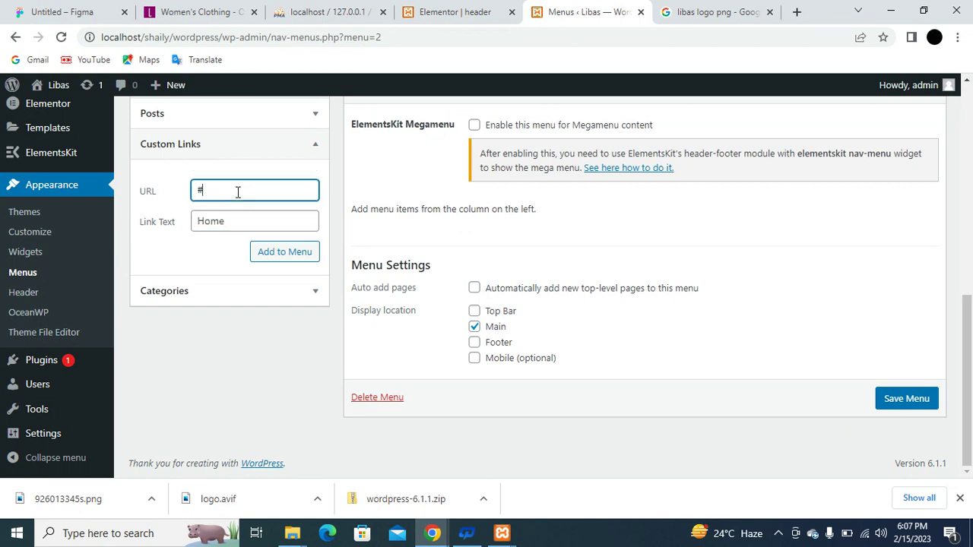
pyautogui.click(288, 253)
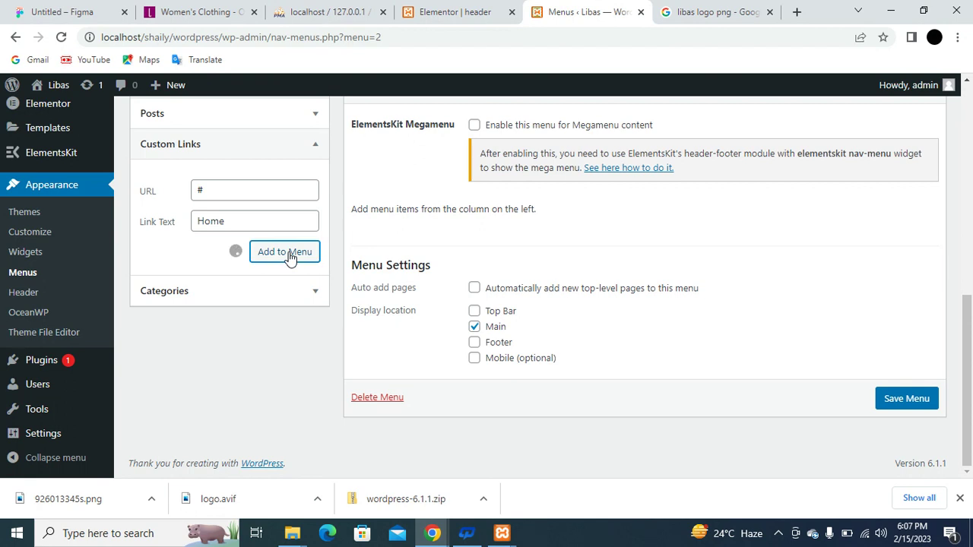
pyautogui.click(259, 221)
pyautogui.write('About')
pyautogui.click(246, 192)
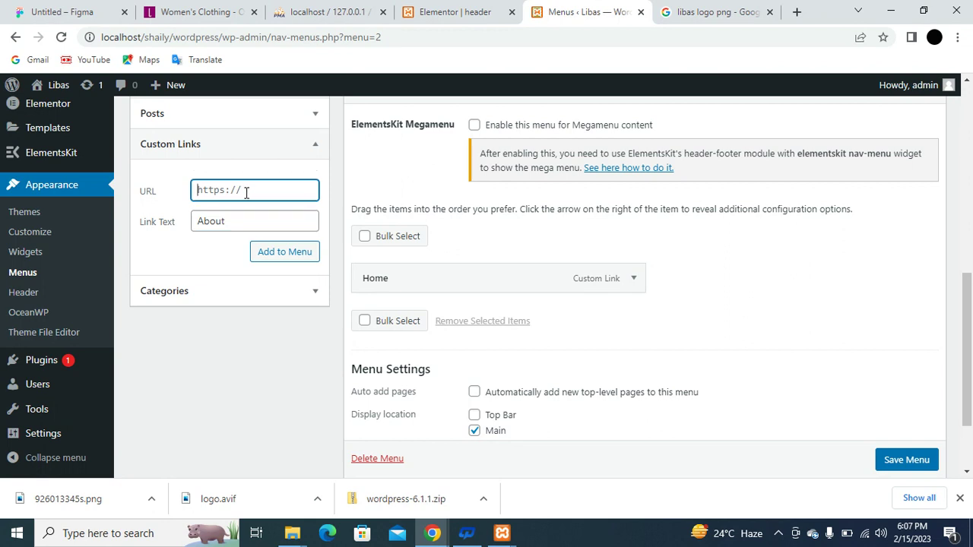
pyautogui.write('#')
pyautogui.click(266, 257)
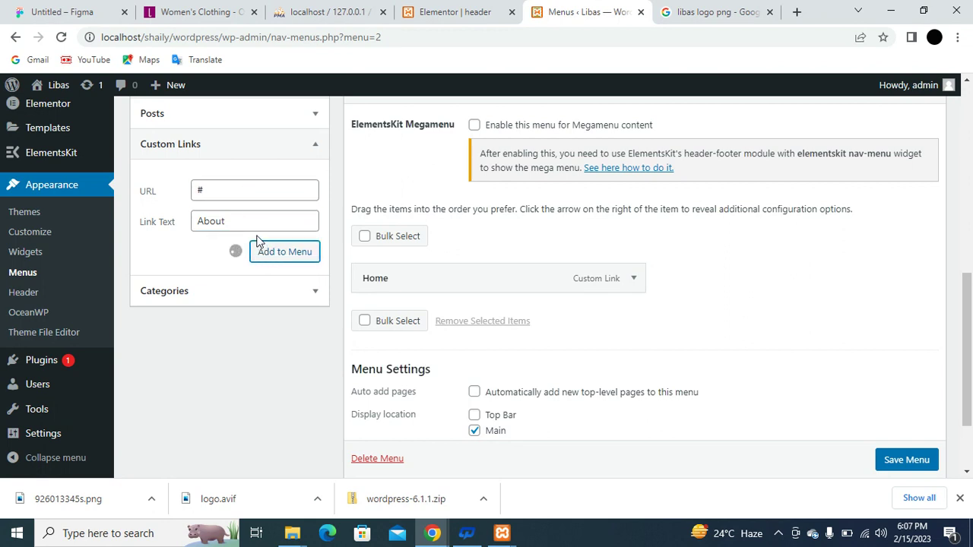
# Add Products and Gallery custom links with URL # to the menu.
pyautogui.click(245, 220)
pyautogui.write('Products')
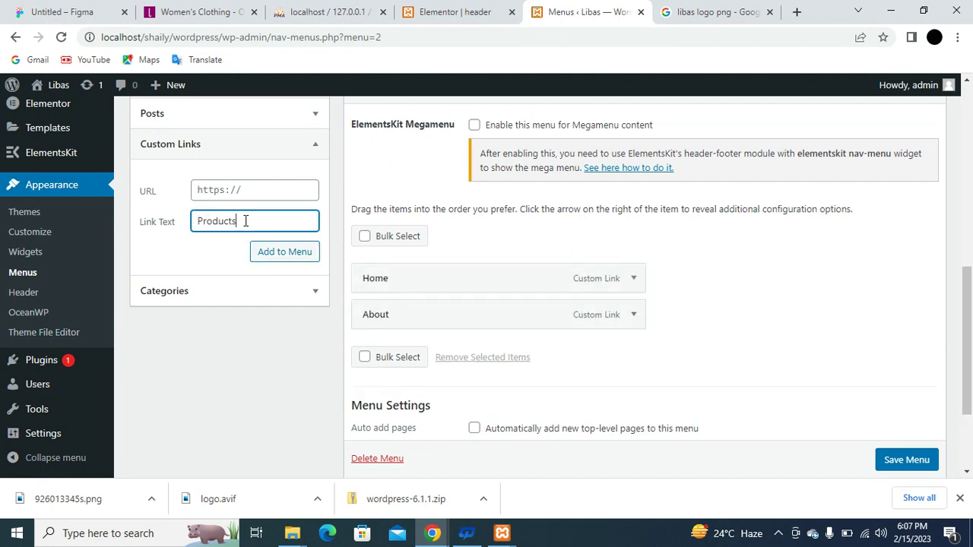
pyautogui.click(237, 191)
pyautogui.write('#')
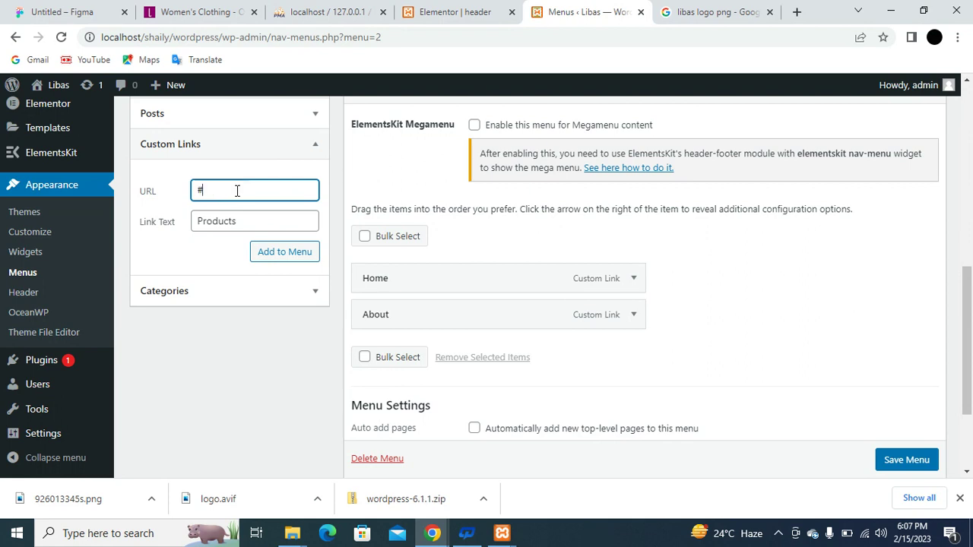
pyautogui.click(303, 262)
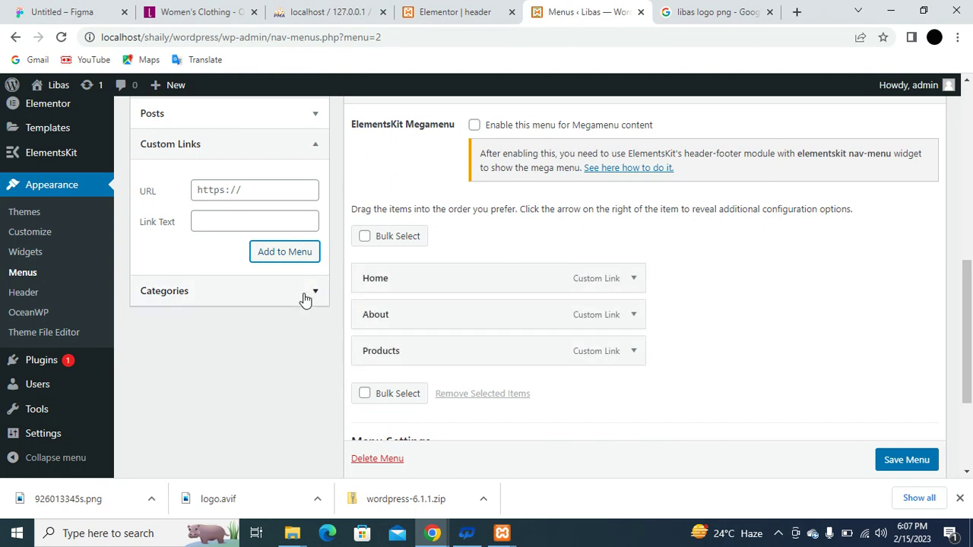
pyautogui.click(247, 221)
pyautogui.write('Serv')
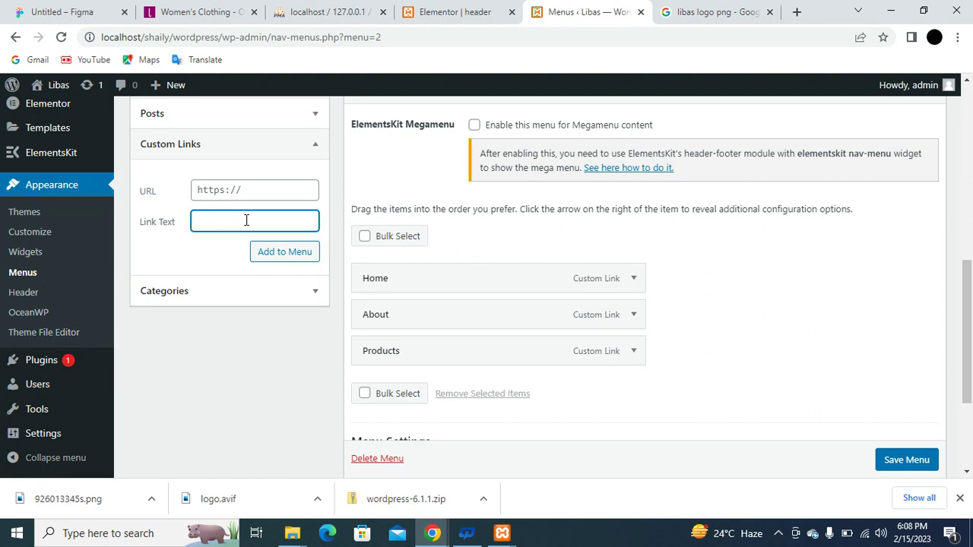
pyautogui.write('Gallery')
pyautogui.click(228, 186)
pyautogui.write('#')
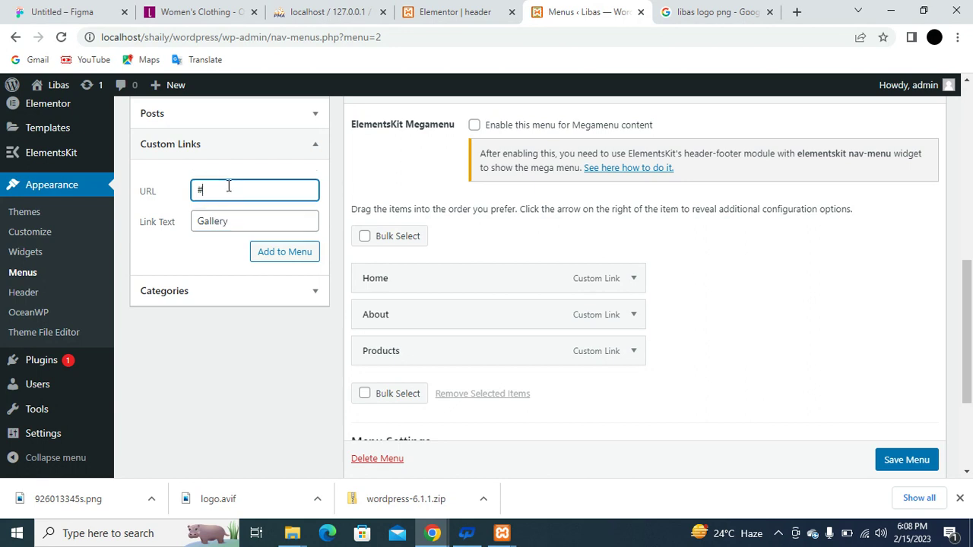
pyautogui.click(279, 258)
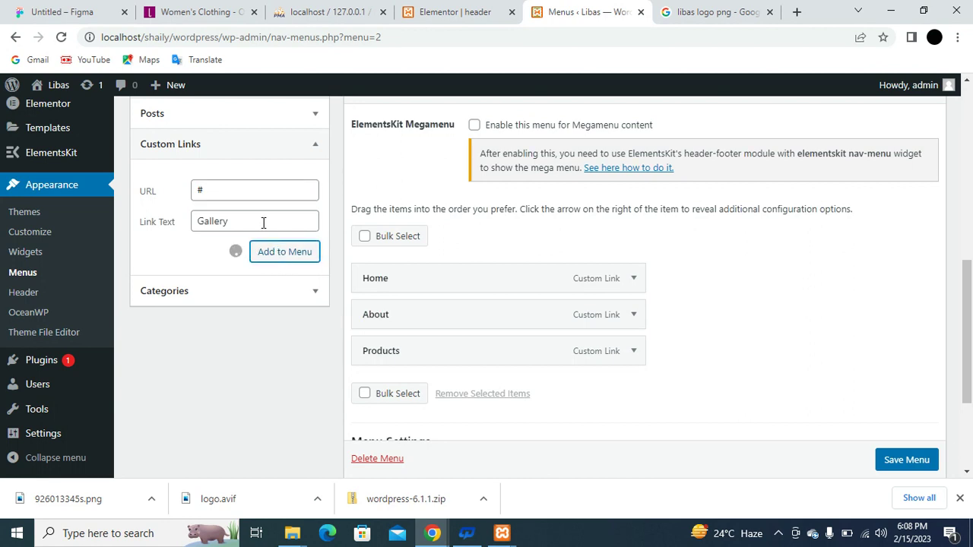
# Add a Contact custom link with URL # and save the menu.
pyautogui.click(263, 223)
pyautogui.write('Contact')
pyautogui.click(248, 190)
pyautogui.write('#')
pyautogui.click(298, 255)
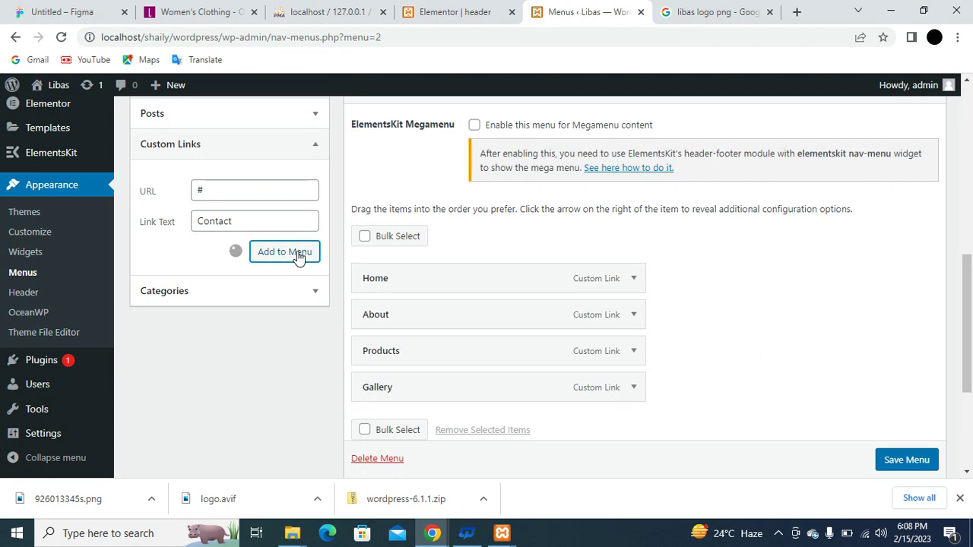
pyautogui.click(904, 460)
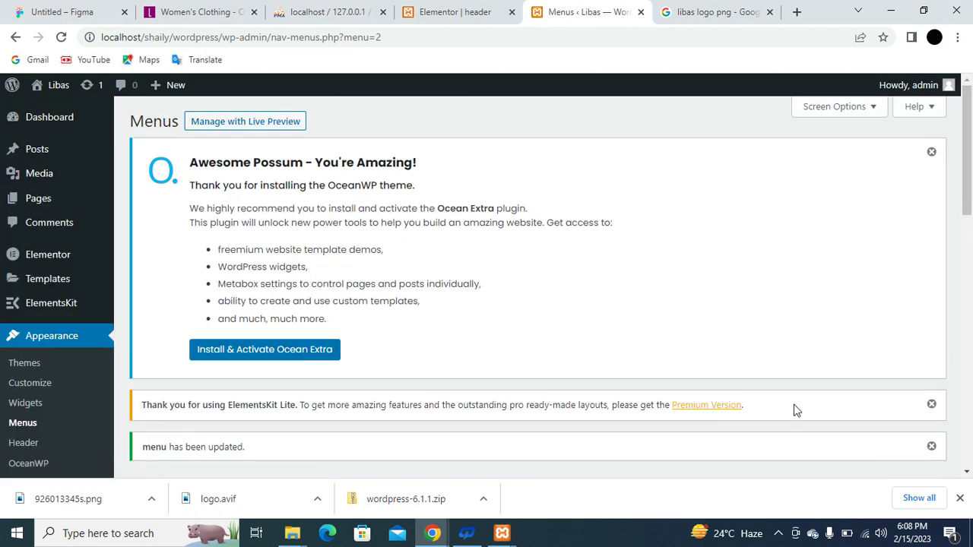
# Place an ElementsKit Nav Menu widget in the header's middle column.
pyautogui.click(442, 9)
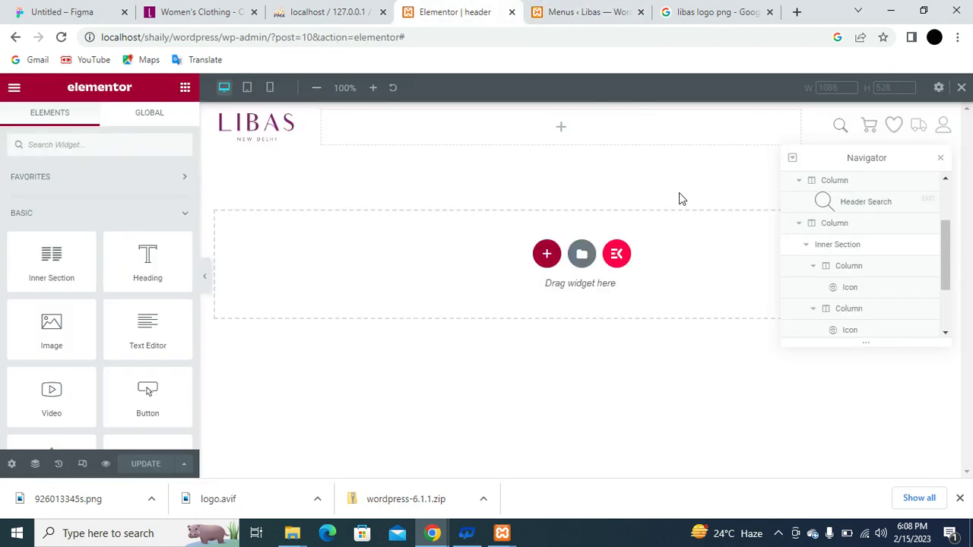
pyautogui.click(81, 144)
pyautogui.write('menu')
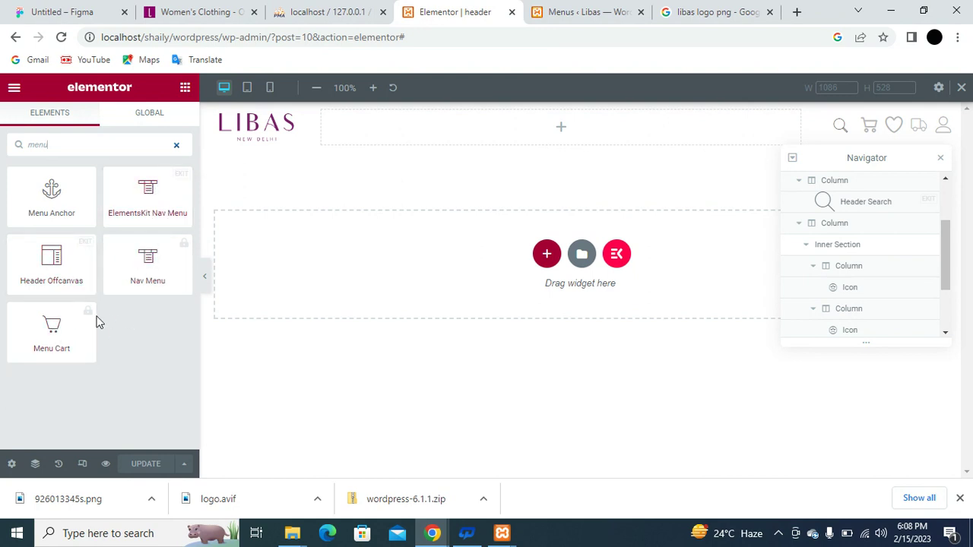
pyautogui.click(53, 327)
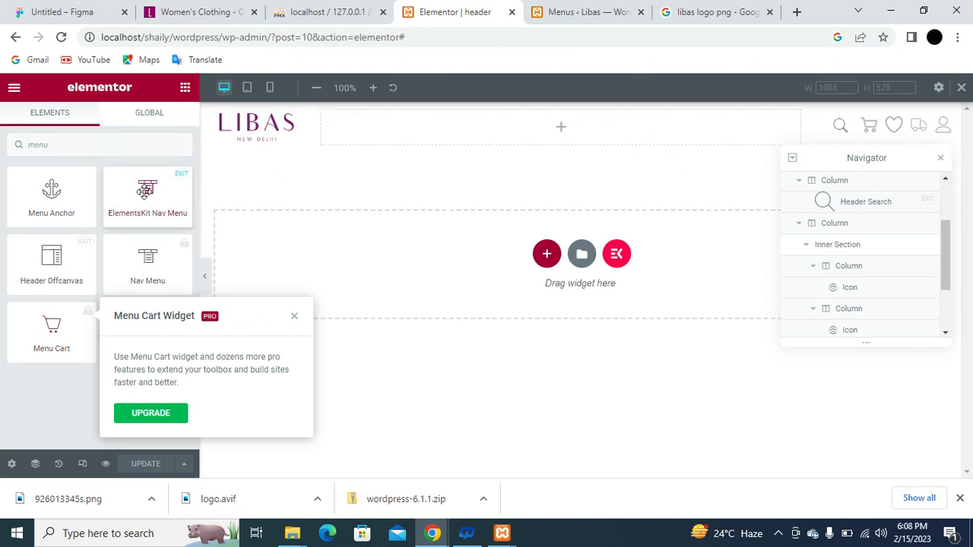
pyautogui.moveTo(145, 191); pyautogui.dragTo(448, 143)
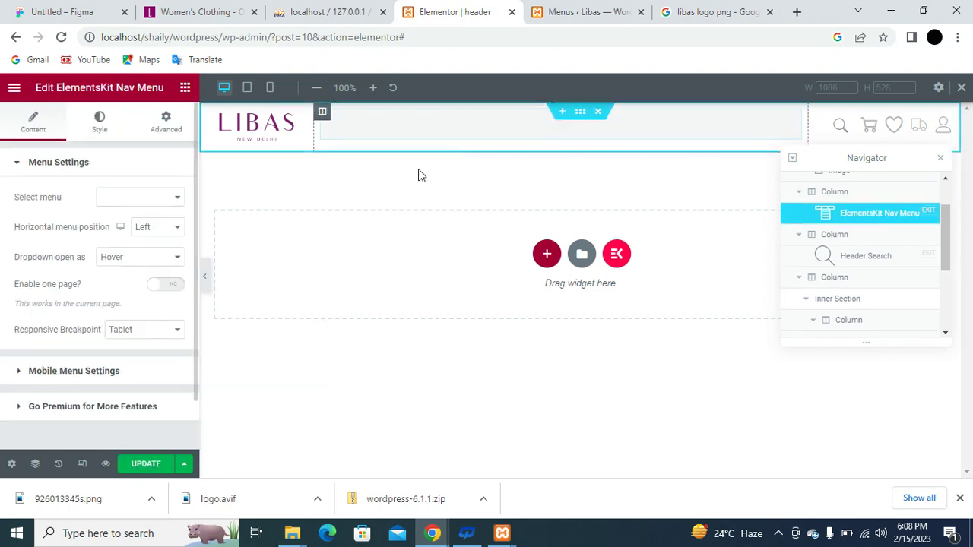
# Find the Select menu list still empty, save the header and reload the editor.
pyautogui.click(171, 203)
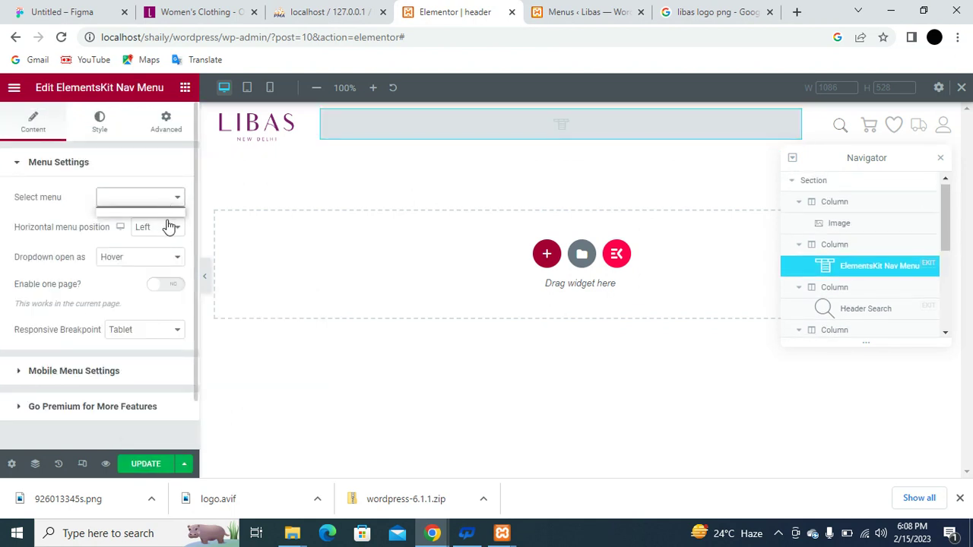
pyautogui.click(170, 203)
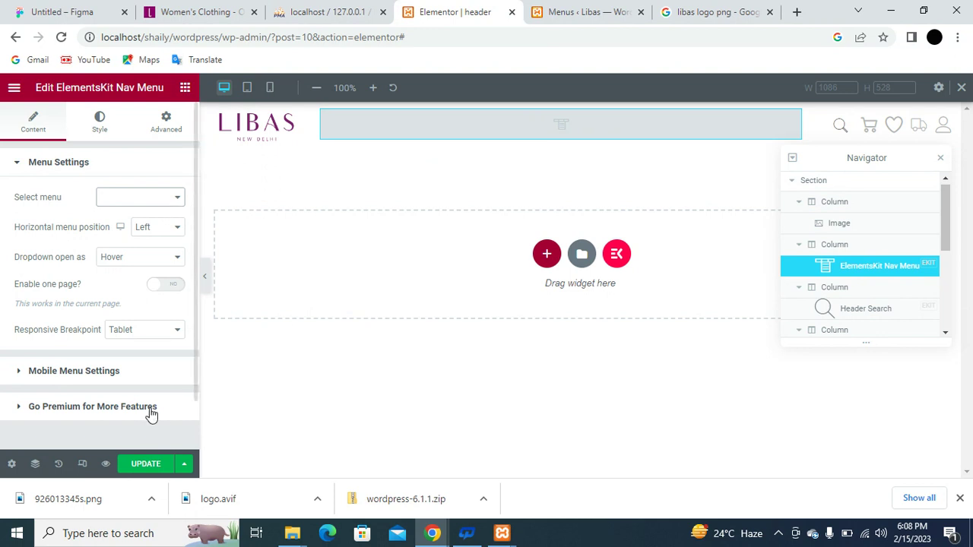
pyautogui.click(148, 464)
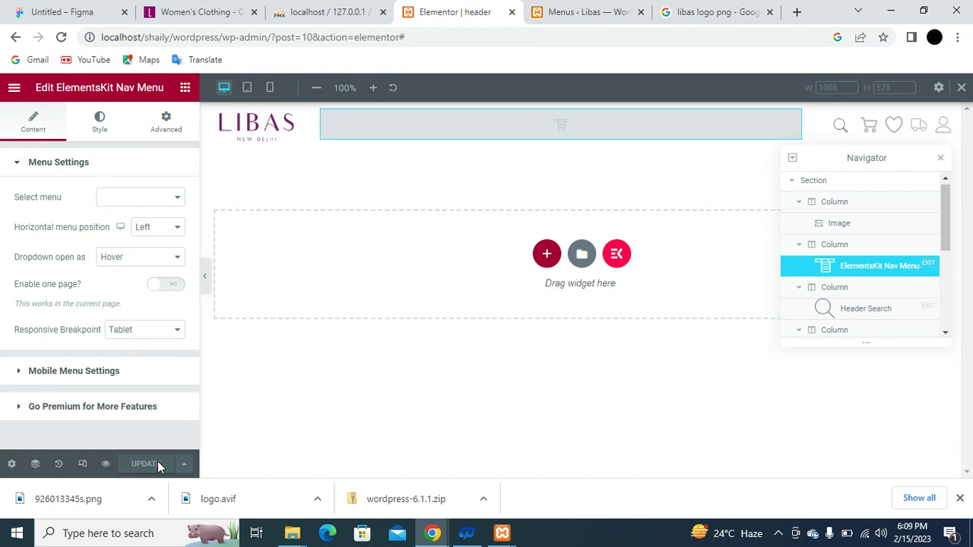
pyautogui.click(62, 38)
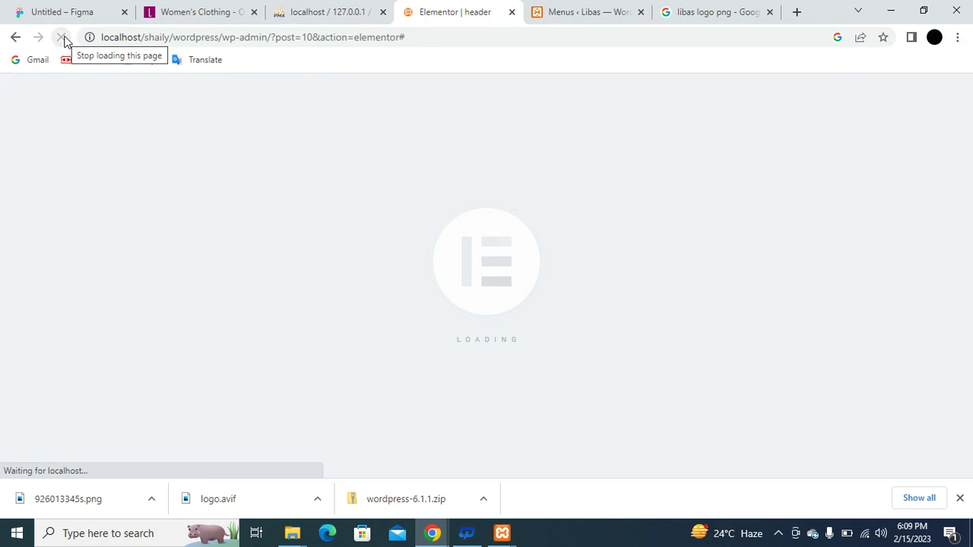
# Assign the menu named 'menu' to the header's Nav Menu widget.
pyautogui.click(63, 38)
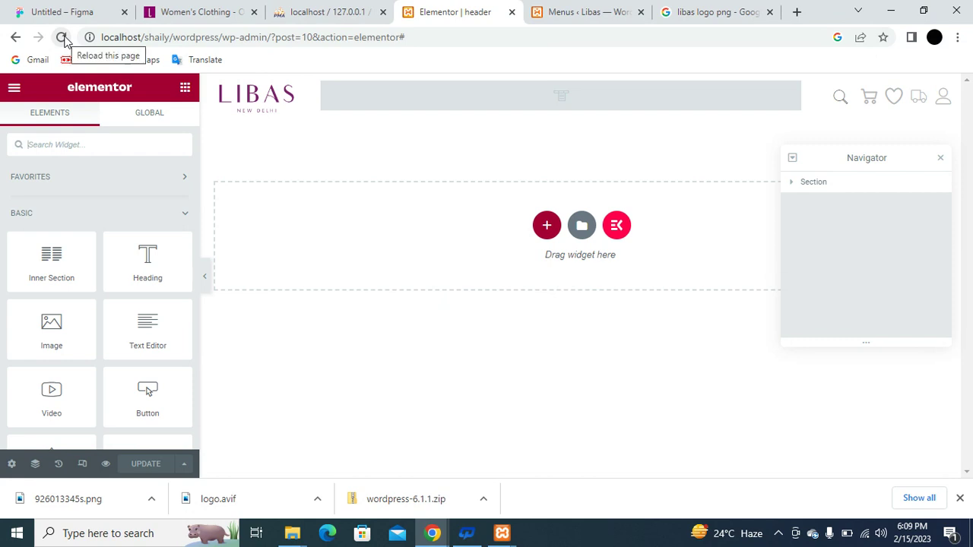
pyautogui.click(499, 104)
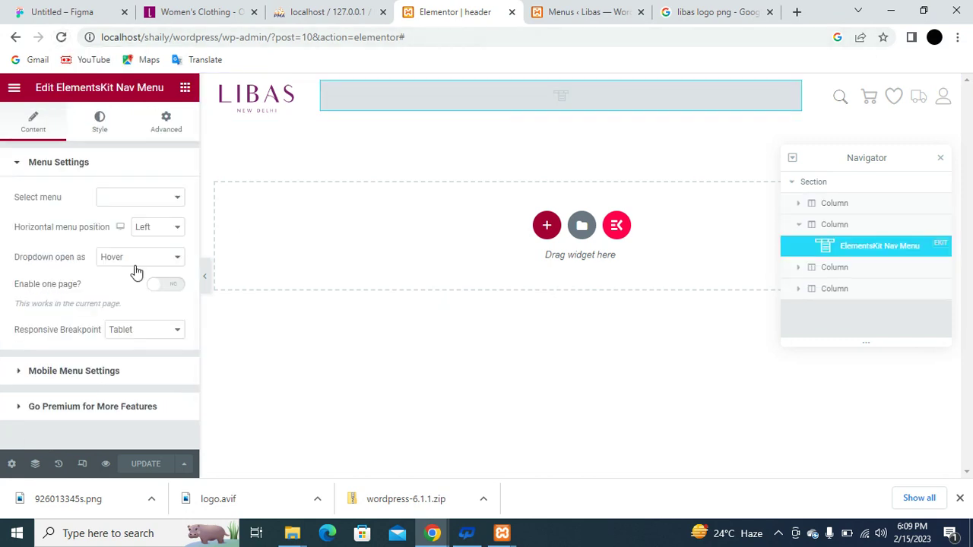
pyautogui.click(166, 199)
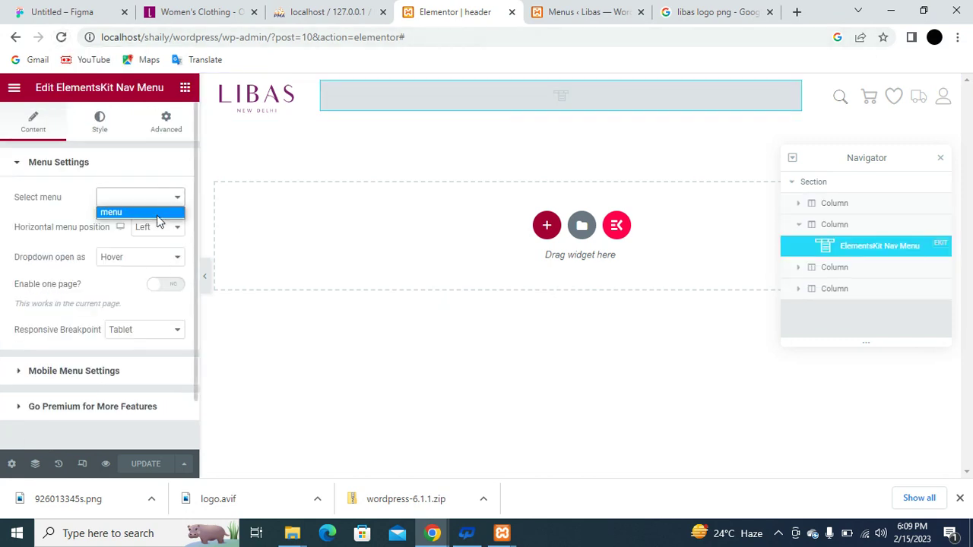
pyautogui.click(156, 215)
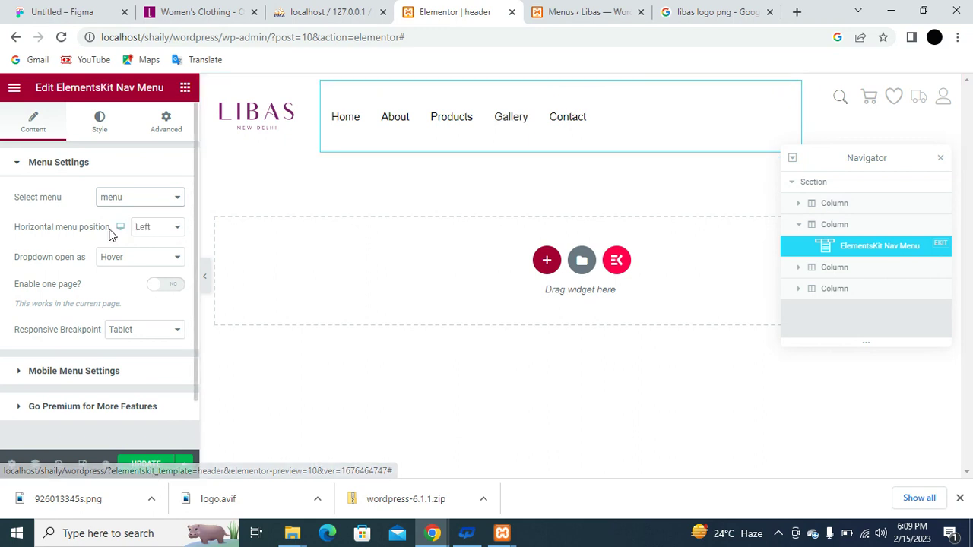
# Style the menu items' typography as Poppins, weight 300 (Light).
pyautogui.scroll(-1, 113, 264)
pyautogui.scroll(1, 113, 264)
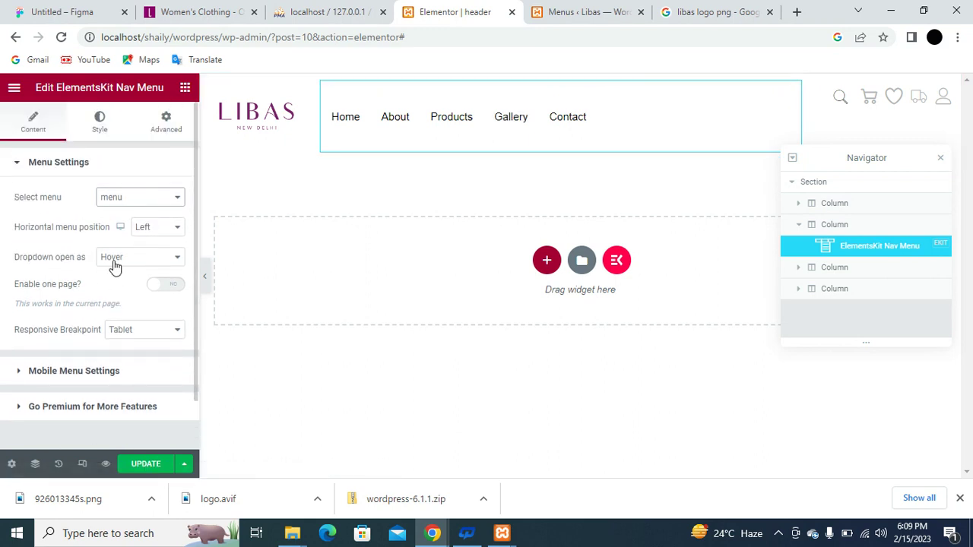
pyautogui.click(98, 123)
pyautogui.scroll(-1, 96, 264)
pyautogui.scroll(-6, 96, 264)
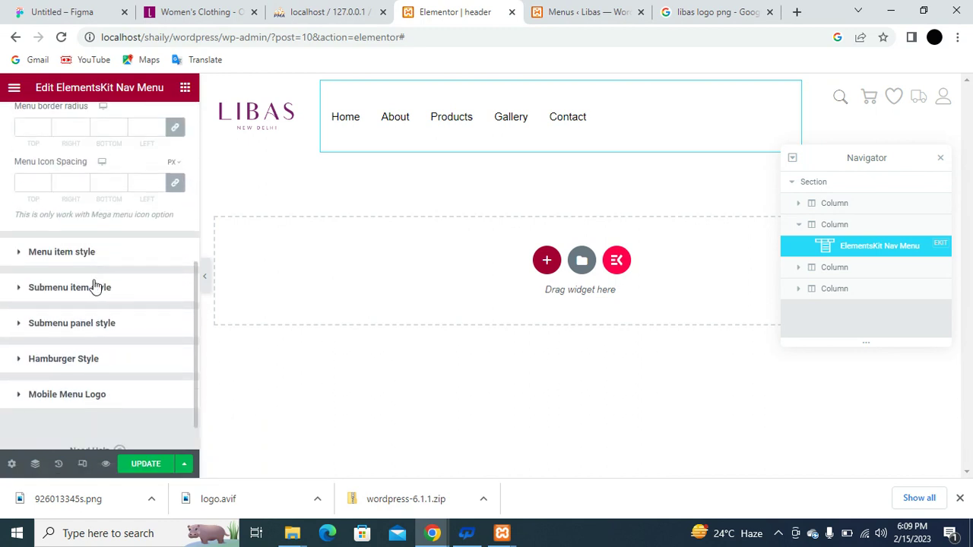
pyautogui.click(59, 257)
pyautogui.scroll(-3, 98, 305)
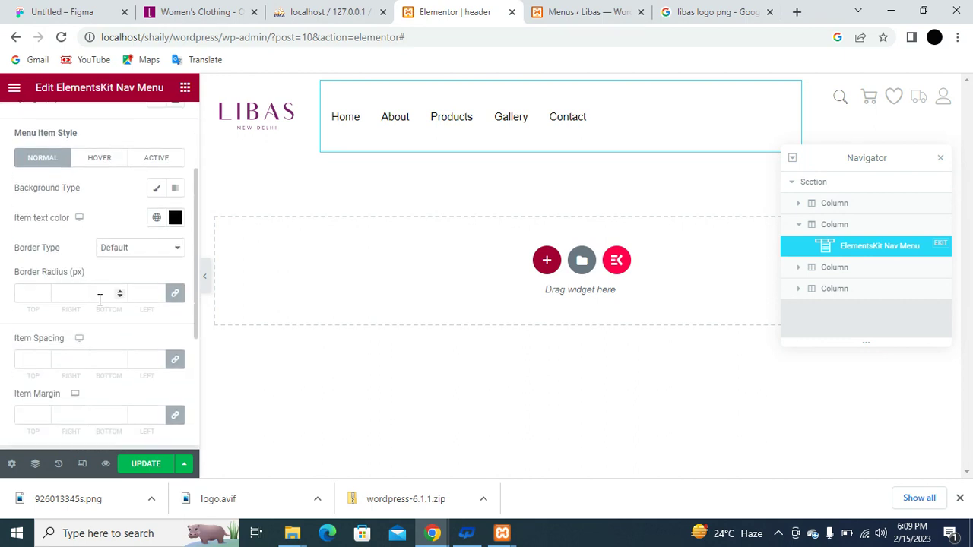
pyautogui.scroll(-1, 128, 283)
pyautogui.scroll(1, 128, 283)
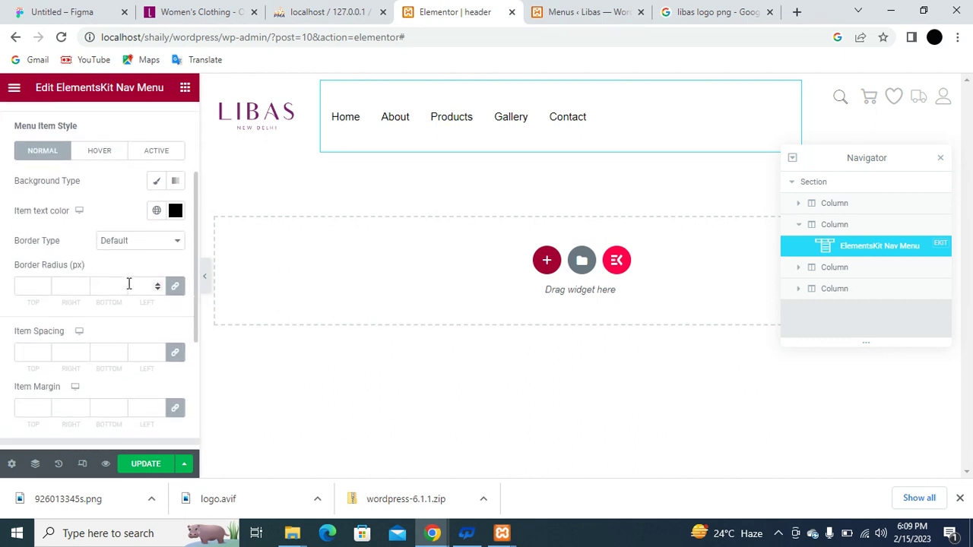
pyautogui.scroll(1, 127, 261)
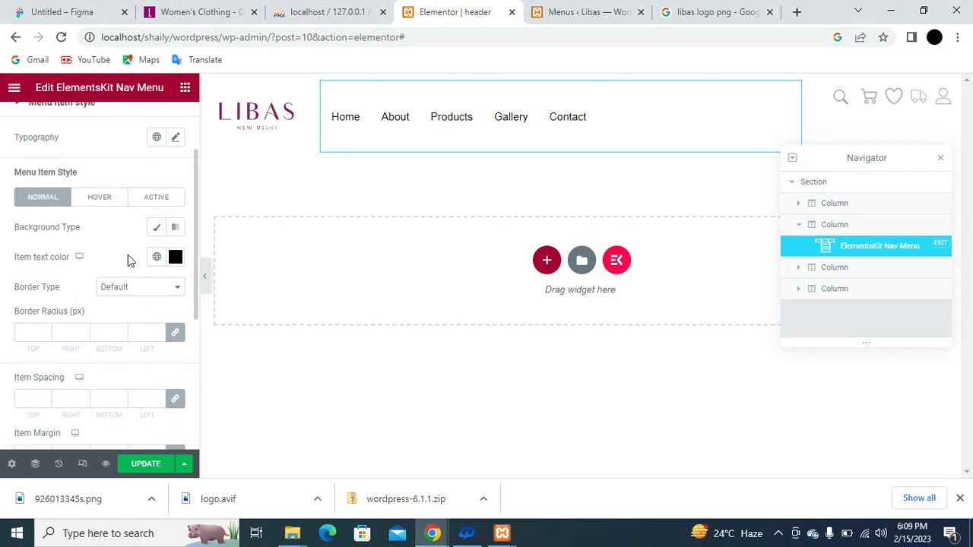
pyautogui.click(176, 140)
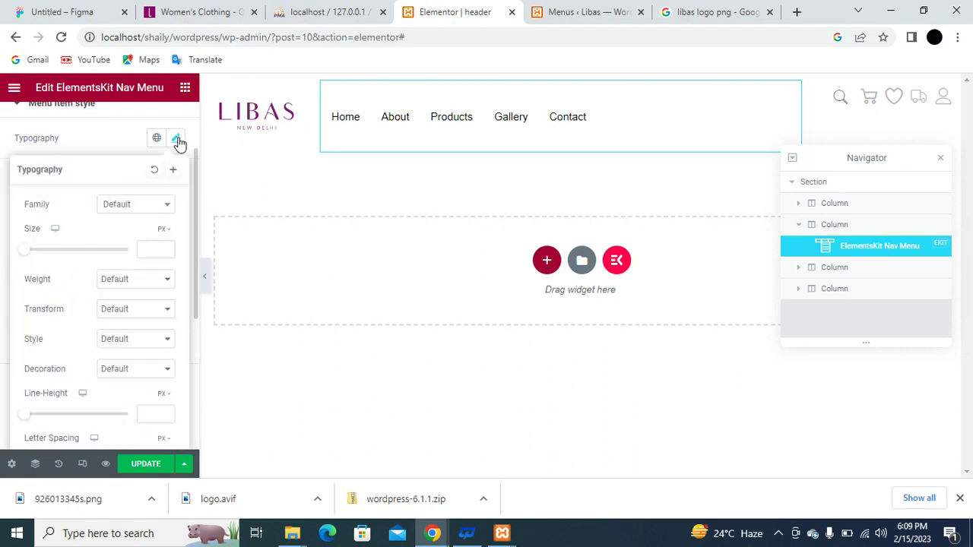
pyautogui.click(138, 205)
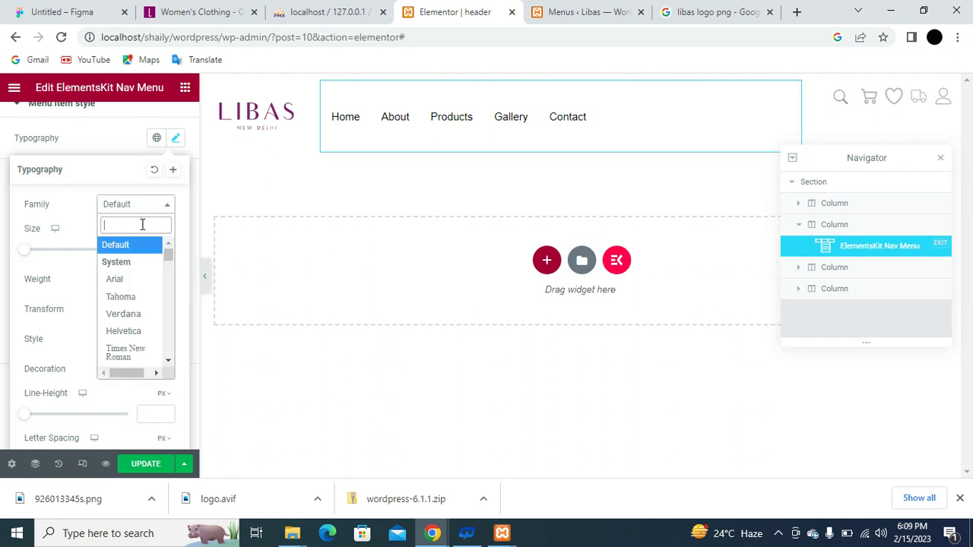
pyautogui.write('pop')
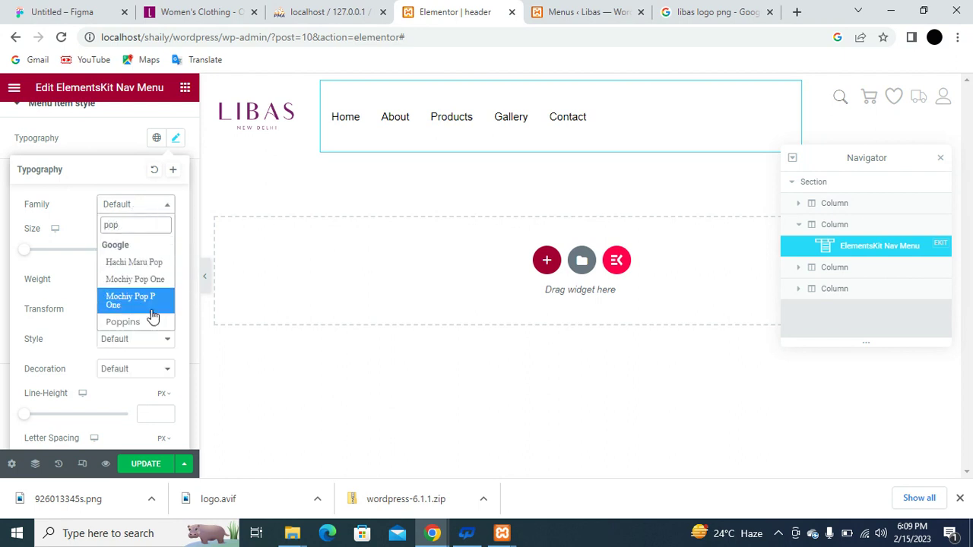
pyautogui.click(123, 322)
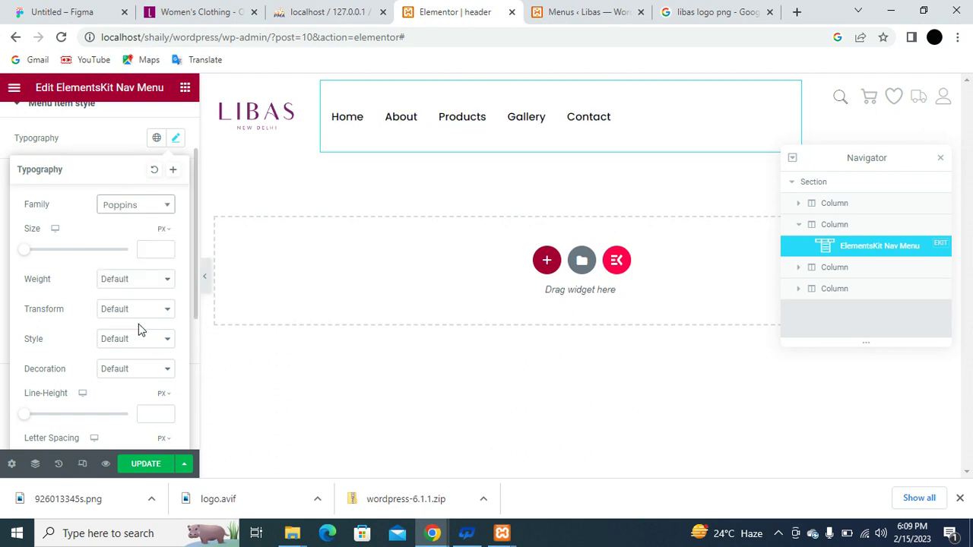
pyautogui.scroll(-1, 71, 337)
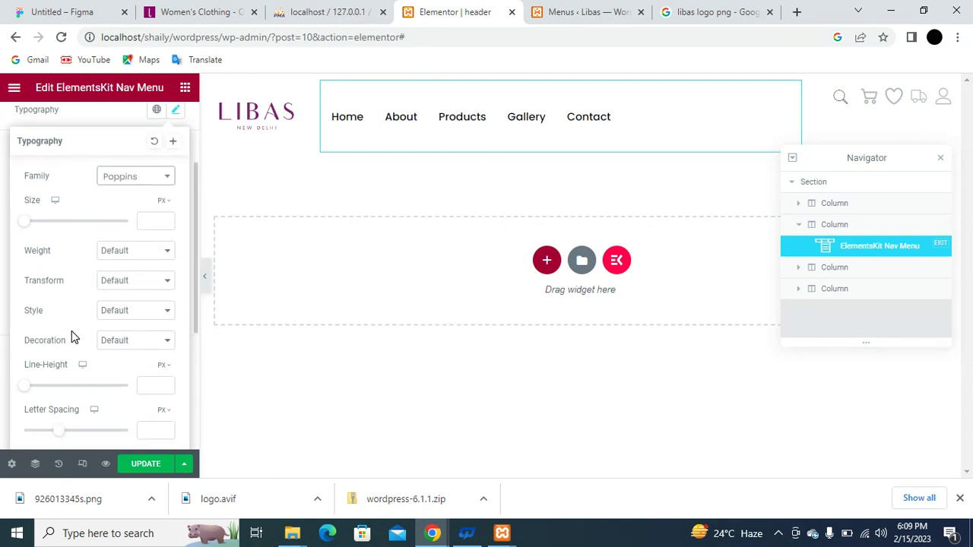
pyautogui.click(159, 250)
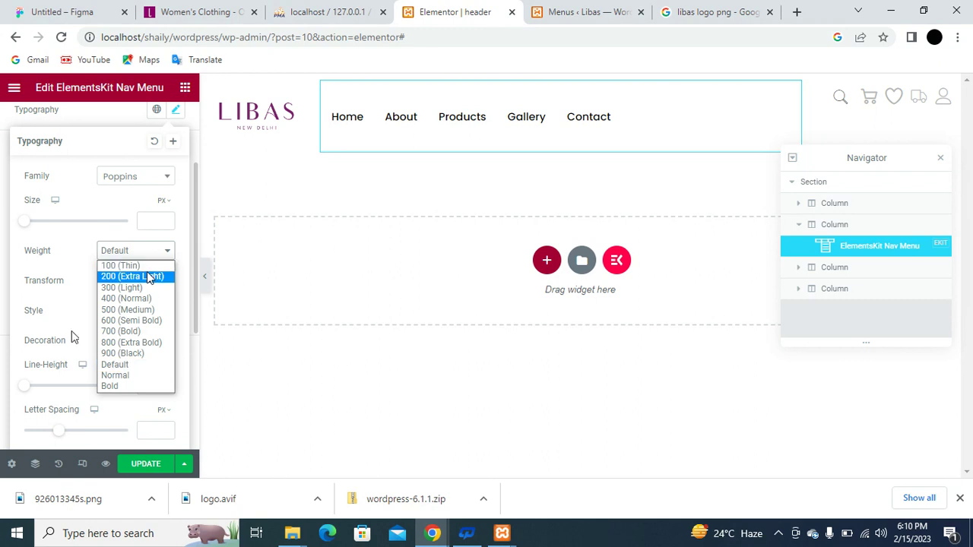
pyautogui.click(144, 288)
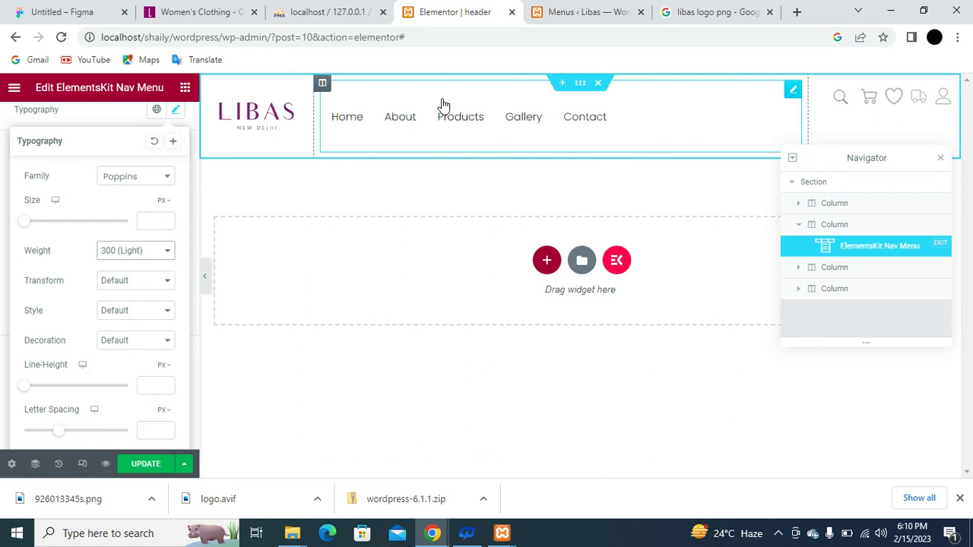
# Set Vertical Align to Middle for the search and cart/account icon columns, then save the header.
pyautogui.click(323, 83)
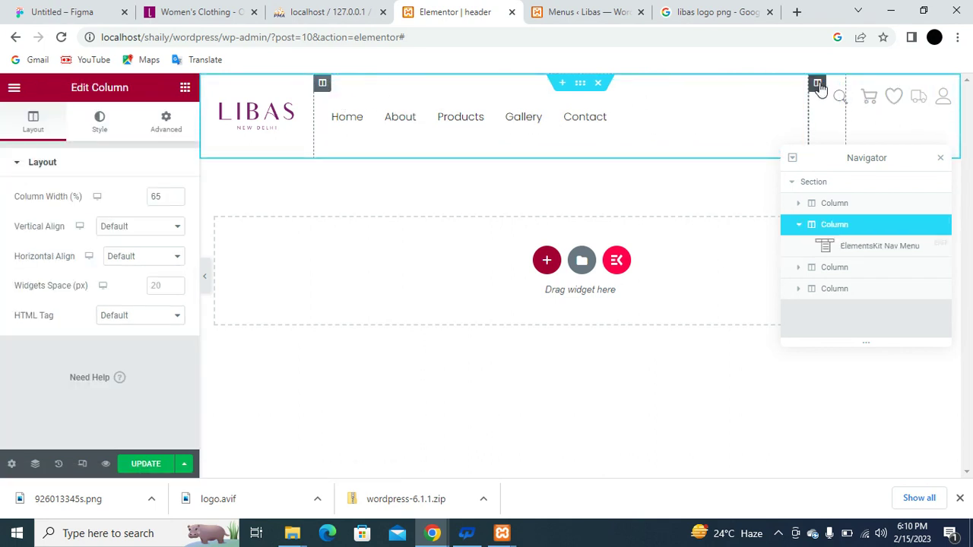
pyautogui.click(817, 83)
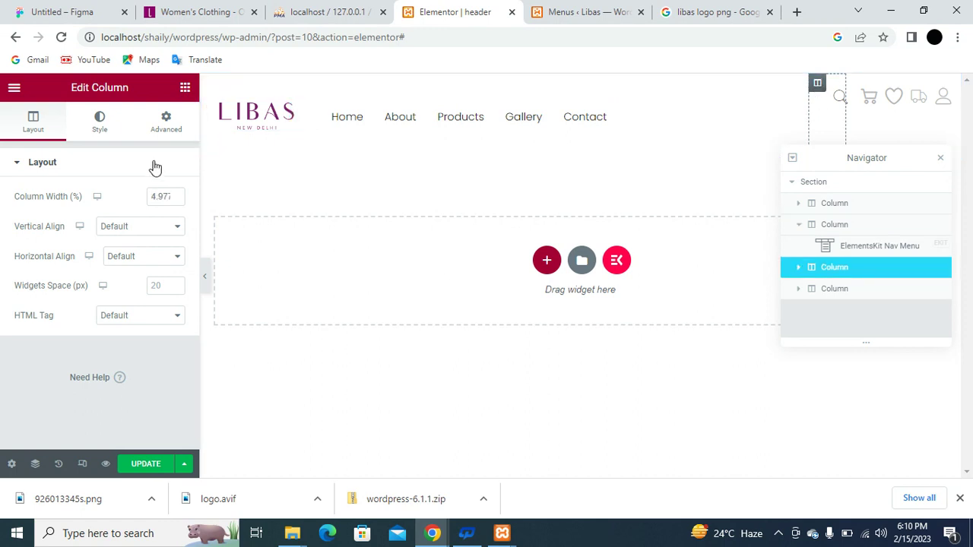
pyautogui.click(162, 226)
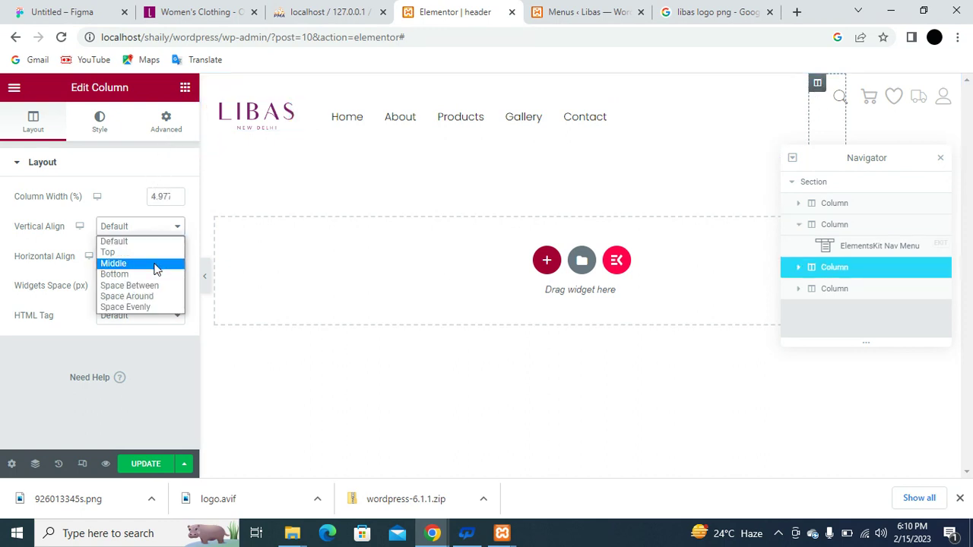
pyautogui.click(153, 266)
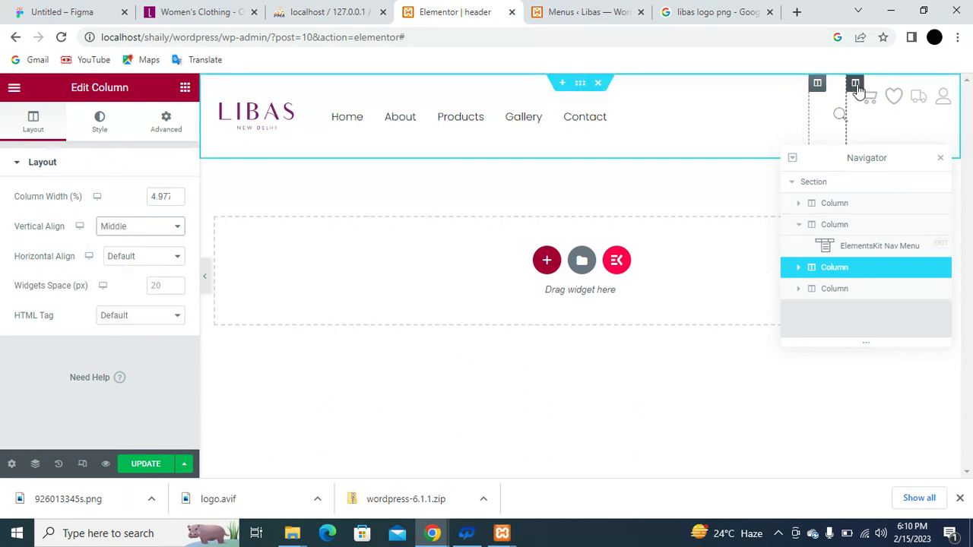
pyautogui.click(855, 83)
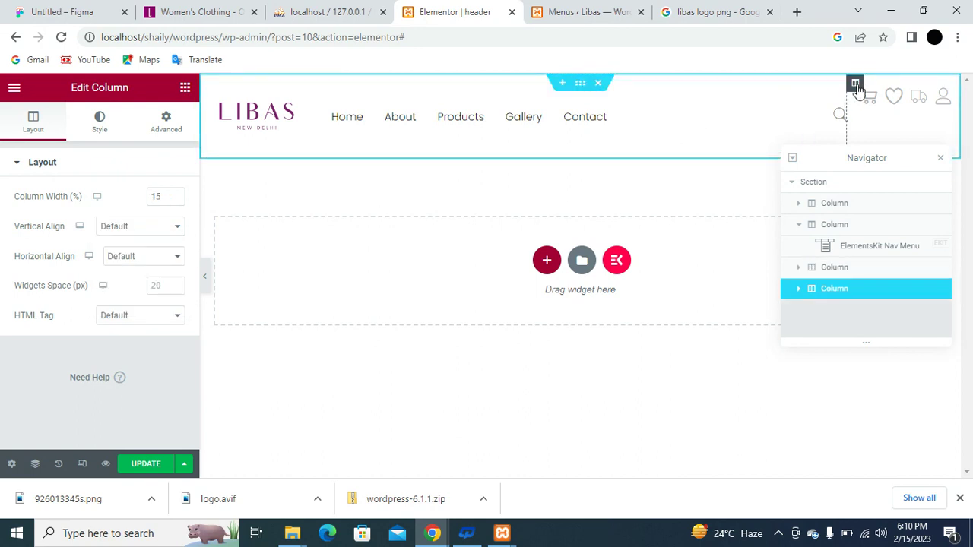
pyautogui.click(150, 228)
pyautogui.click(148, 263)
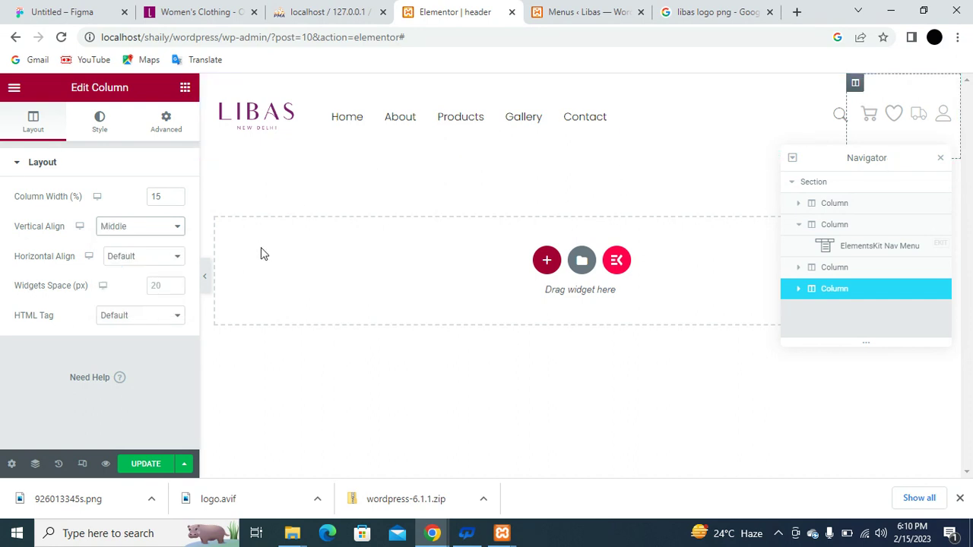
pyautogui.click(143, 465)
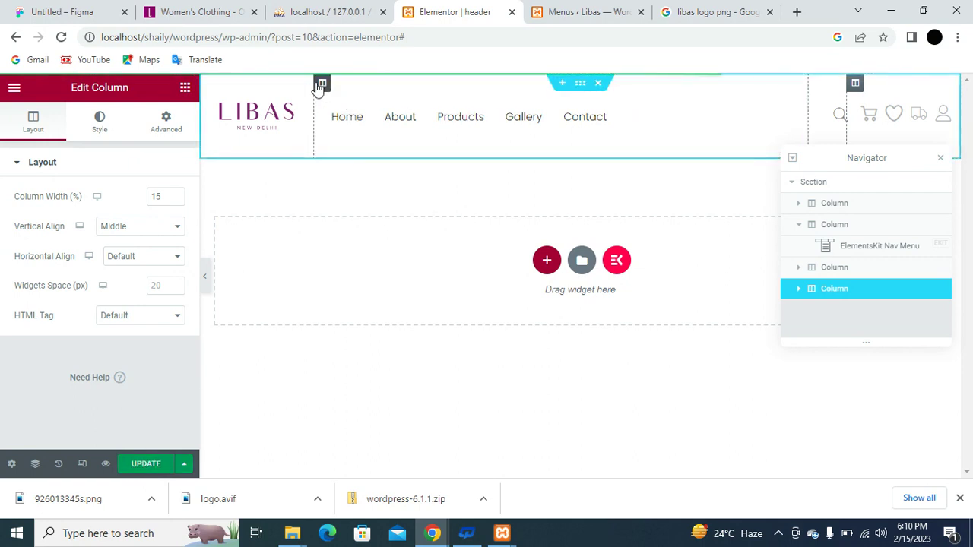
# Insert a new two-column section above the header's logo row.
pyautogui.click(562, 85)
pyautogui.click(544, 138)
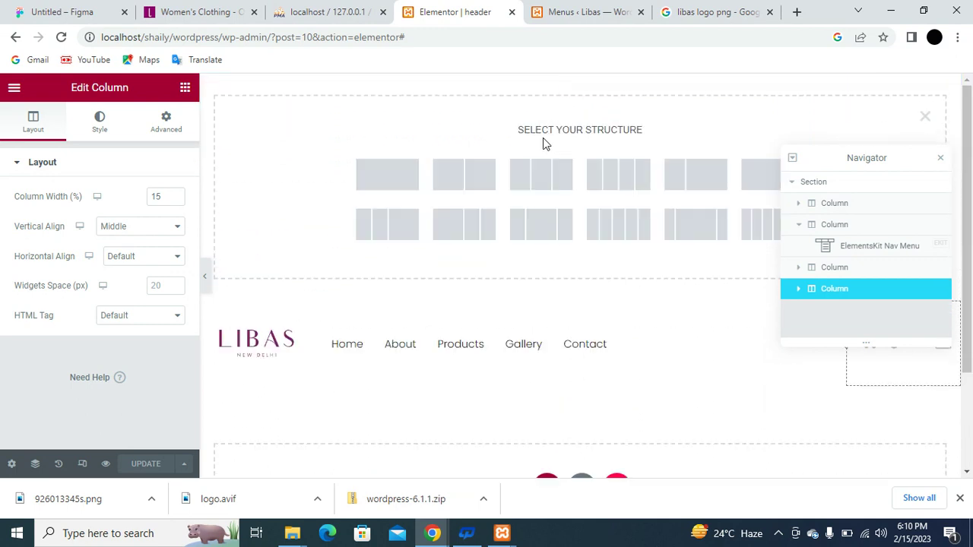
pyautogui.click(469, 180)
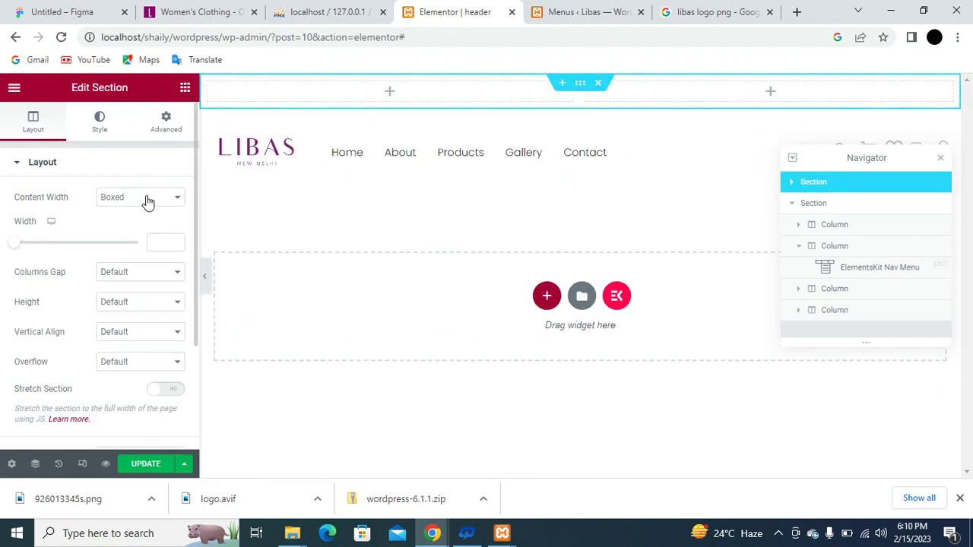
# Fill the new section with a #751B64 purple background colour and save the header.
pyautogui.click(99, 125)
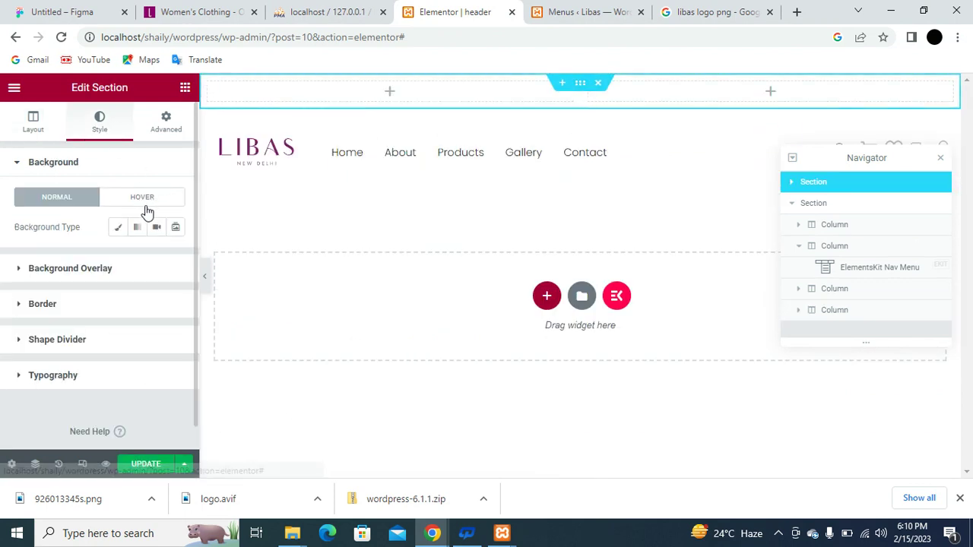
pyautogui.click(116, 230)
pyautogui.click(175, 260)
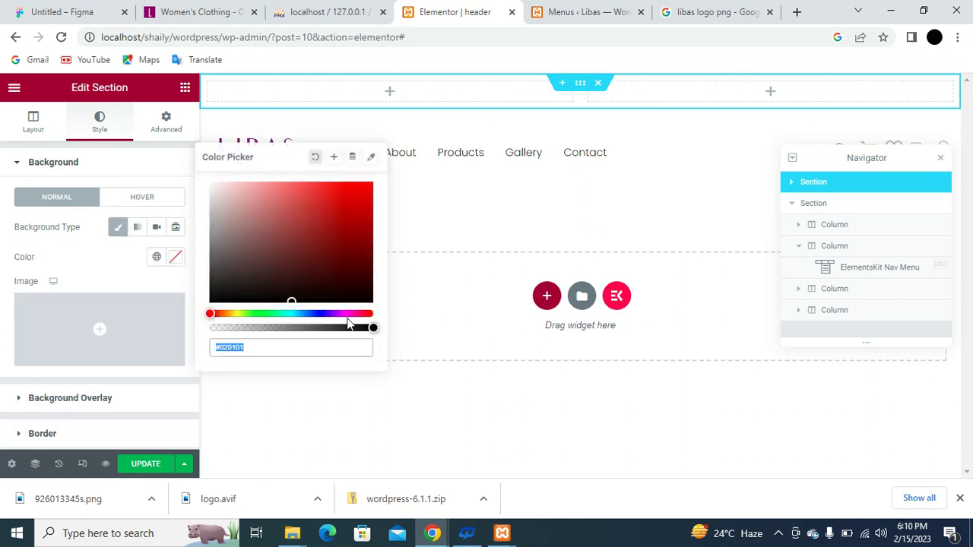
pyautogui.moveTo(338, 311); pyautogui.dragTo(352, 314)
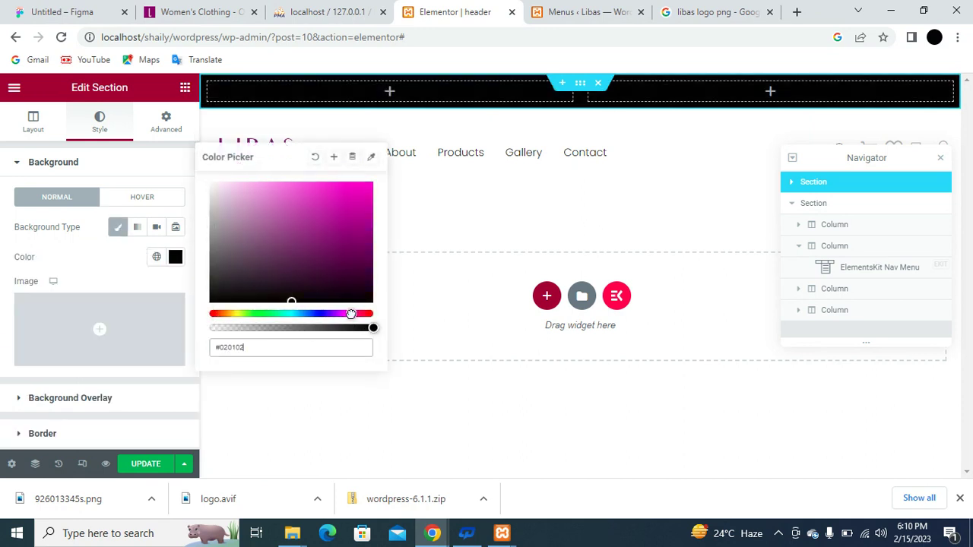
pyautogui.click(354, 258)
pyautogui.click(343, 246)
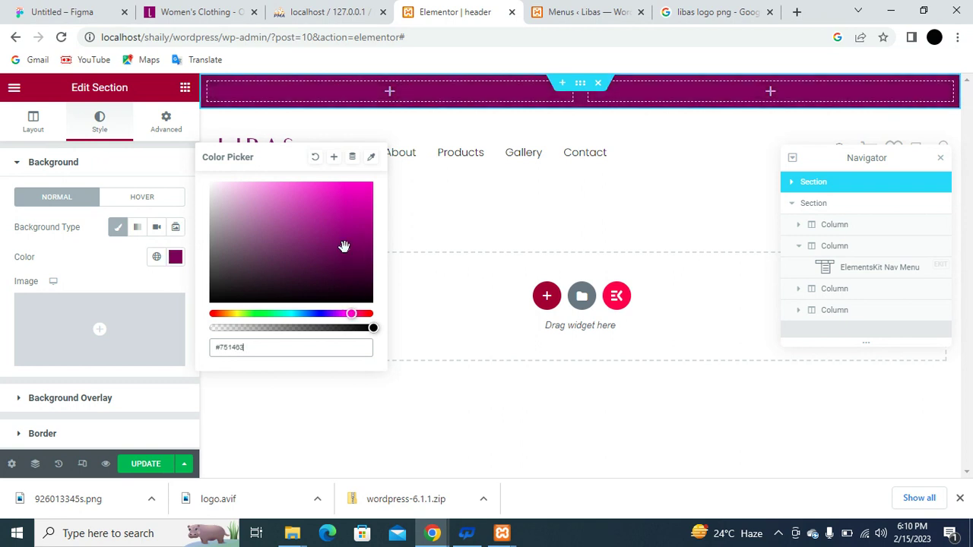
pyautogui.click(335, 246)
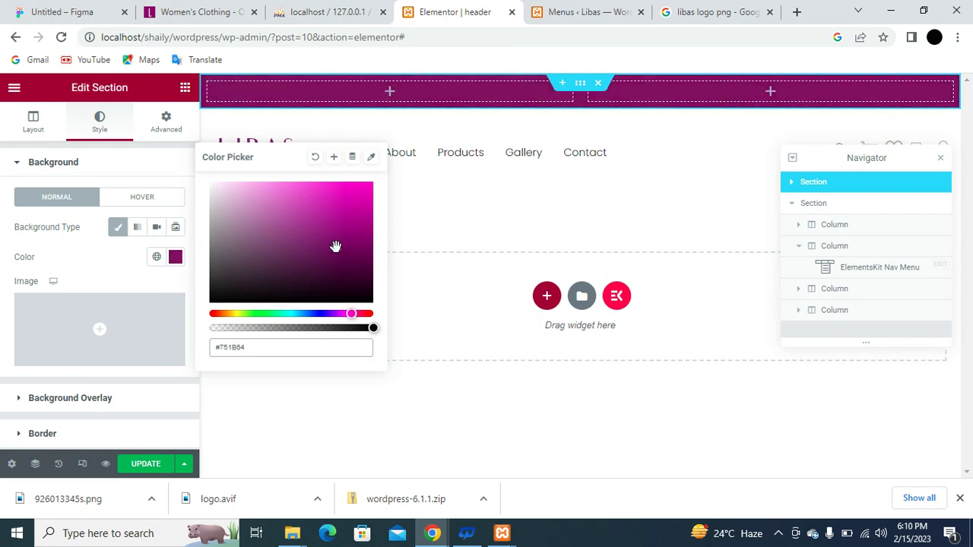
pyautogui.click(152, 464)
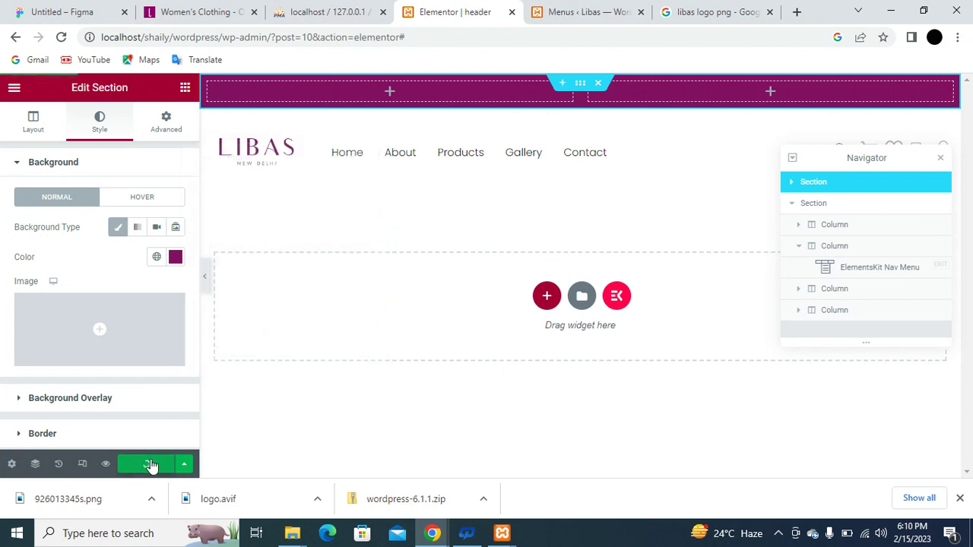
# Place a Heading widget in the purple top bar with its HTML tag set to span.
pyautogui.click(184, 87)
pyautogui.moveTo(148, 261); pyautogui.dragTo(327, 98)
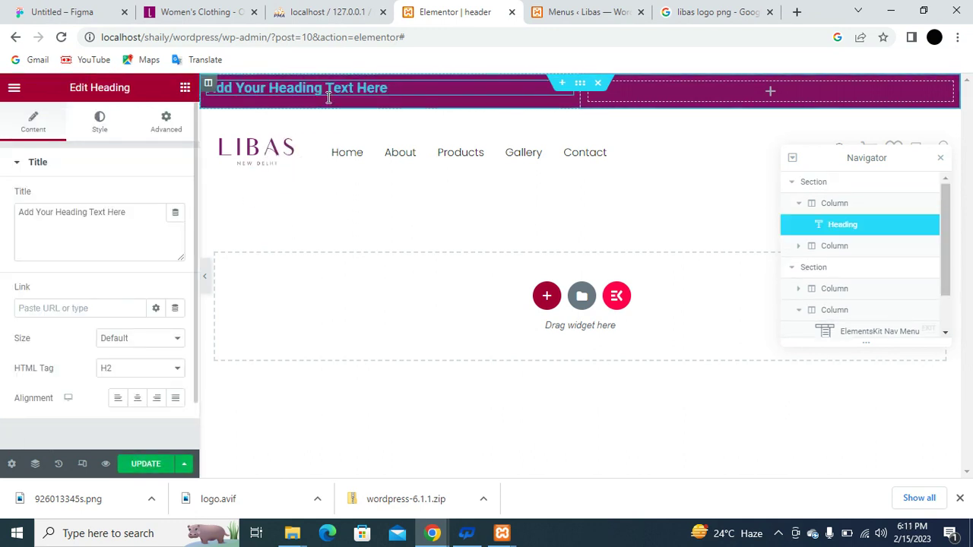
pyautogui.click(131, 365)
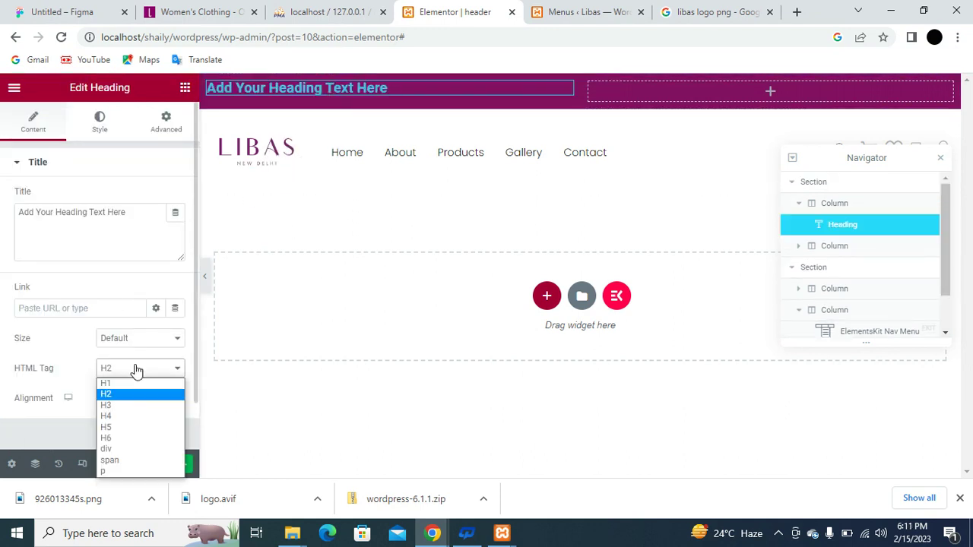
pyautogui.click(128, 459)
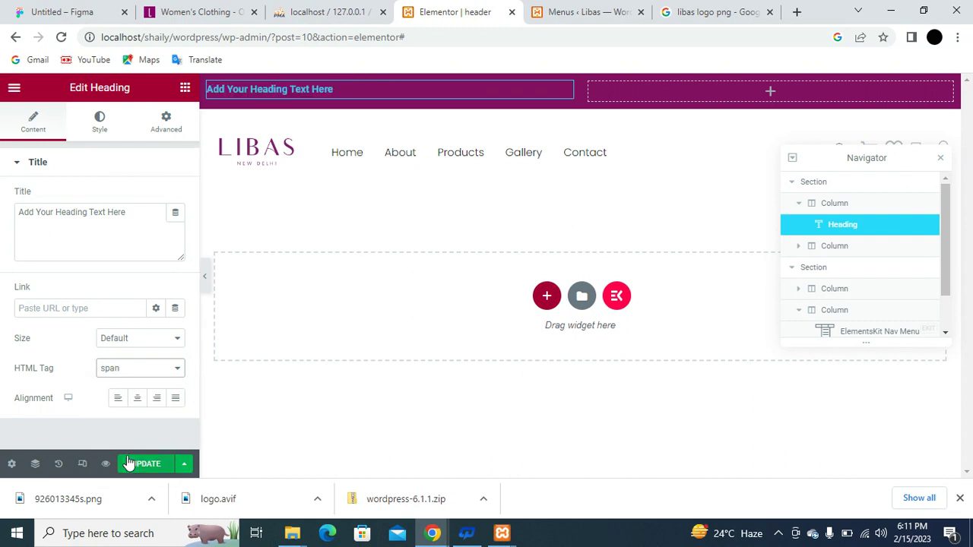
# Give the heading #F0F0F0 text at weight 300 (Light) and save the header.
pyautogui.click(100, 122)
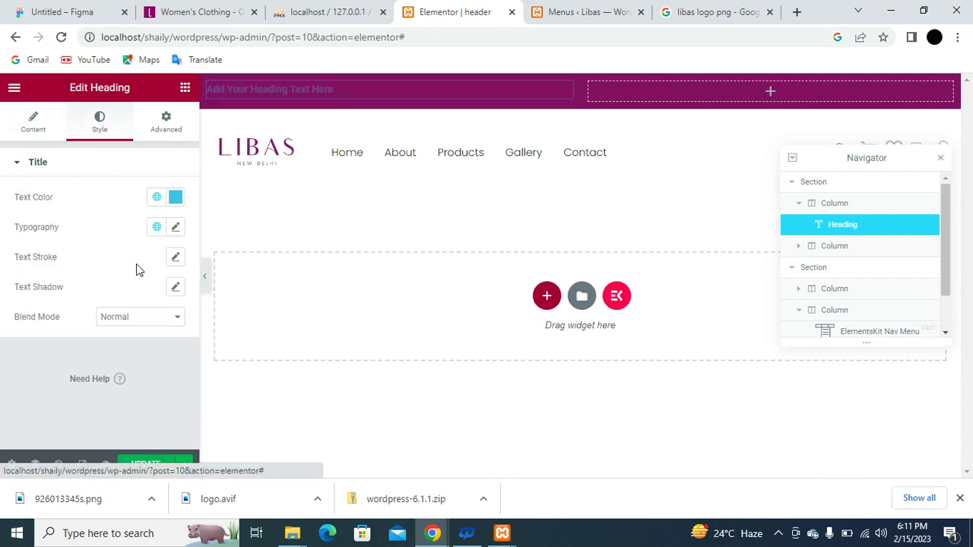
pyautogui.click(175, 197)
pyautogui.moveTo(157, 320); pyautogui.dragTo(102, 258)
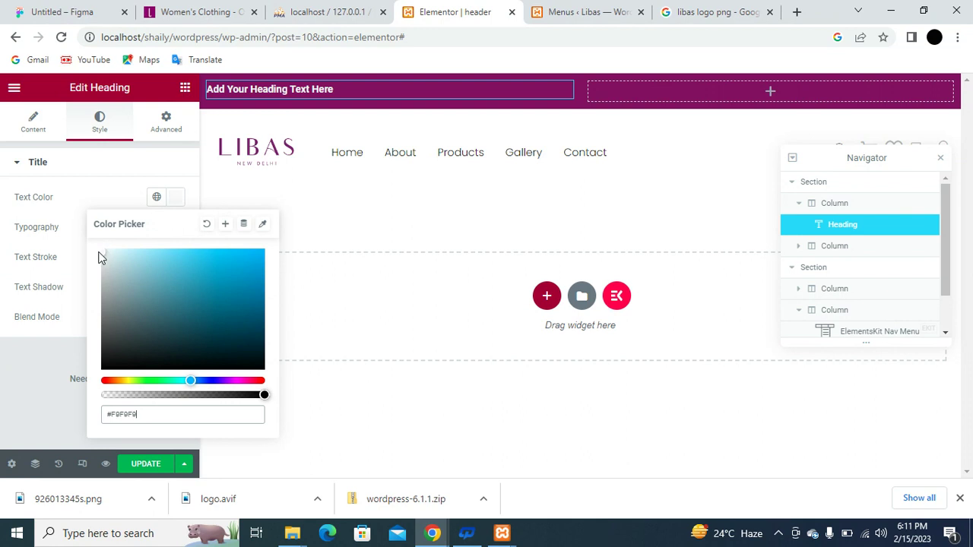
pyautogui.click(45, 285)
pyautogui.click(174, 231)
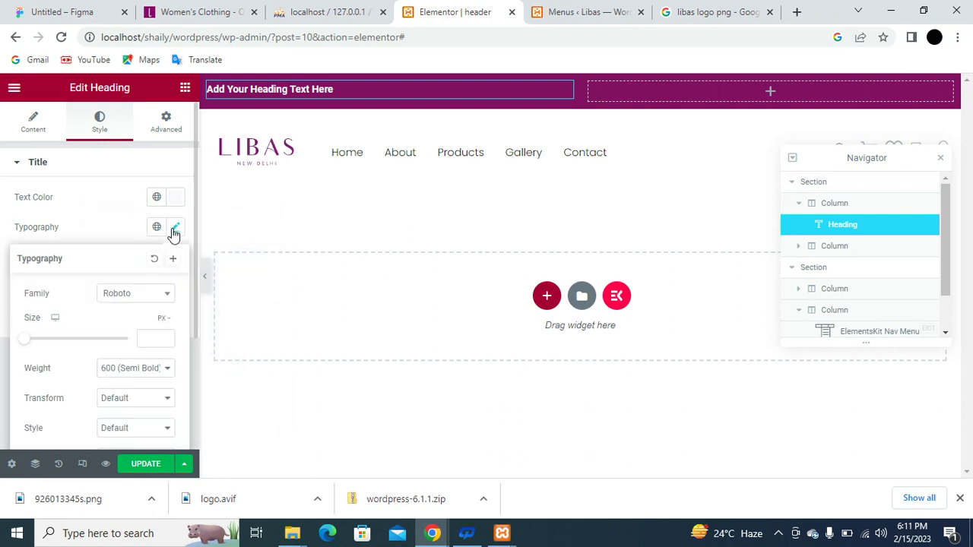
pyautogui.scroll(-1, 109, 341)
pyautogui.click(171, 303)
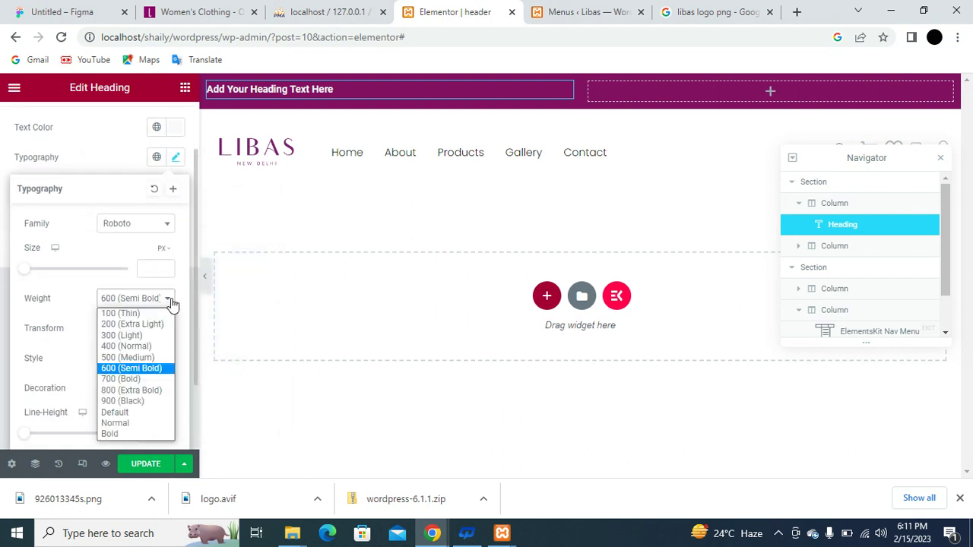
pyautogui.click(156, 339)
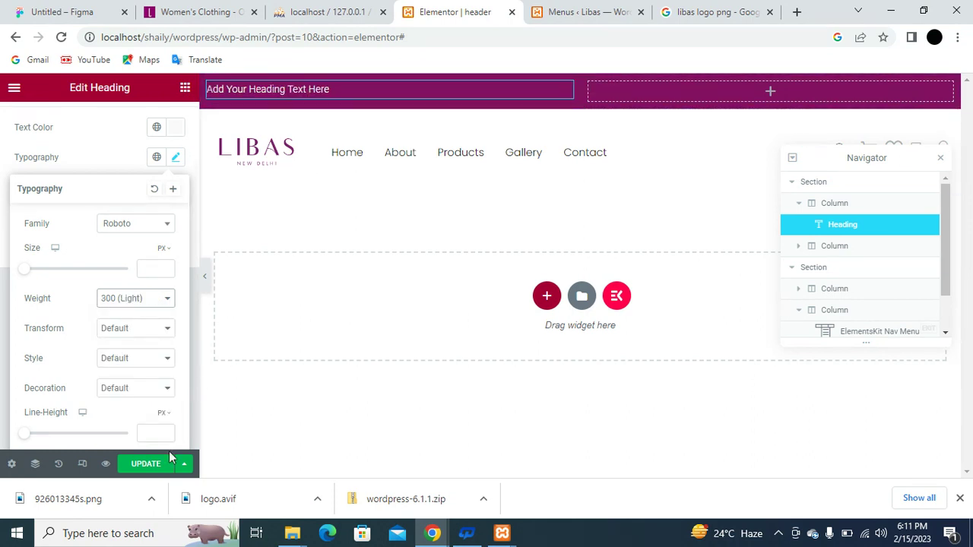
pyautogui.click(147, 464)
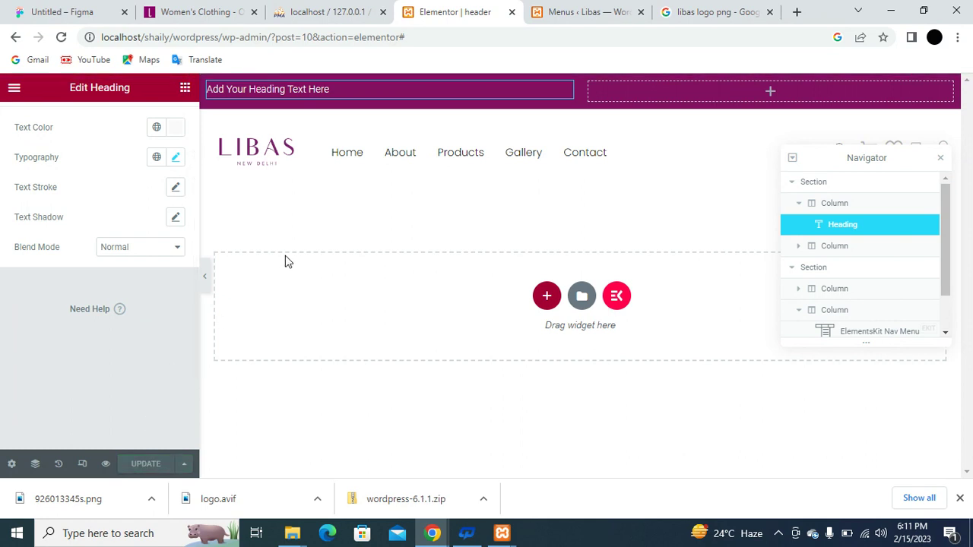
# Preview the Libas header live via View Page and switch to the new browser tab.
pyautogui.click(13, 91)
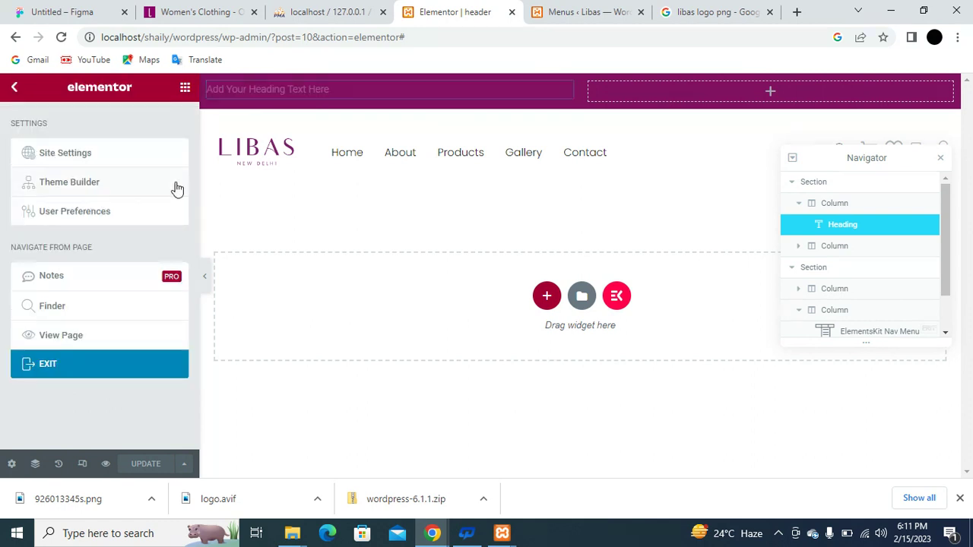
pyautogui.click(84, 337)
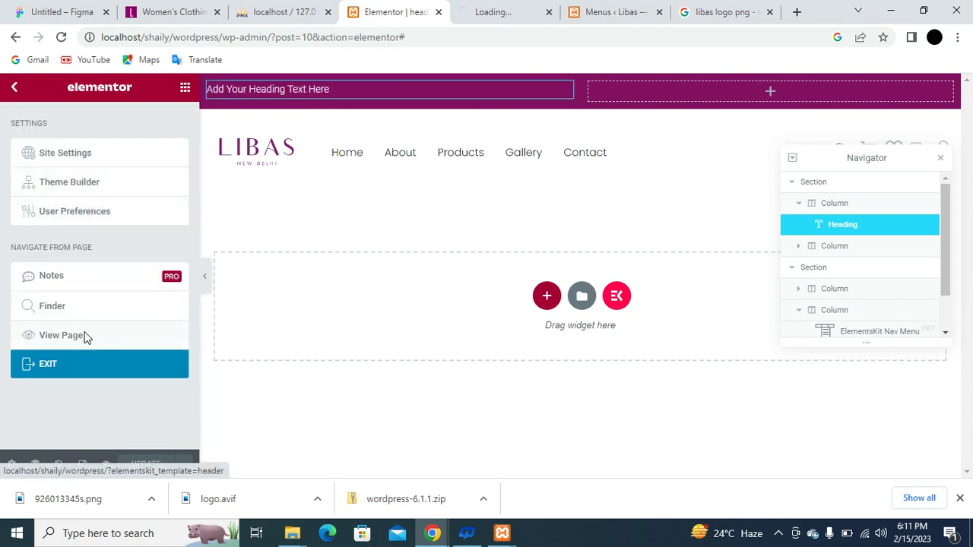
pyautogui.click(500, 6)
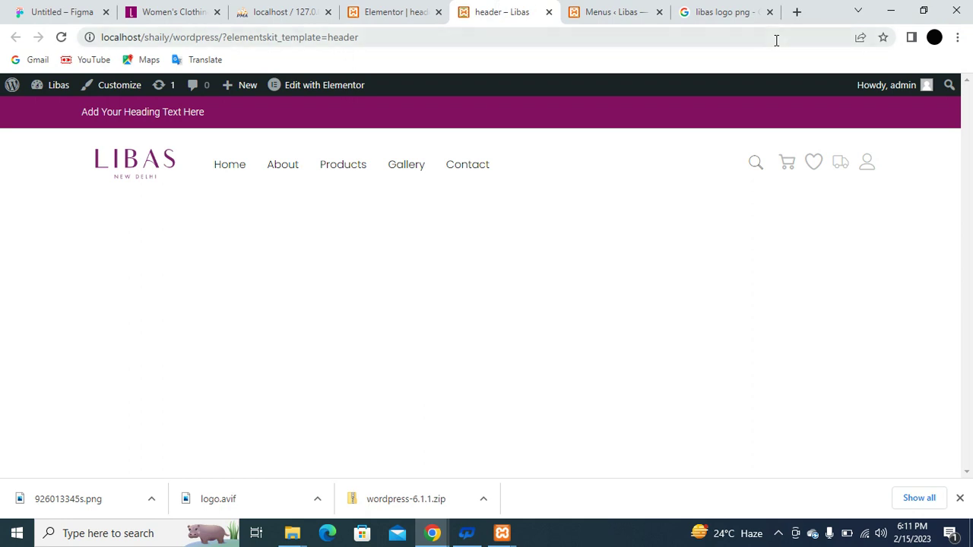
pyautogui.click(923, 11)
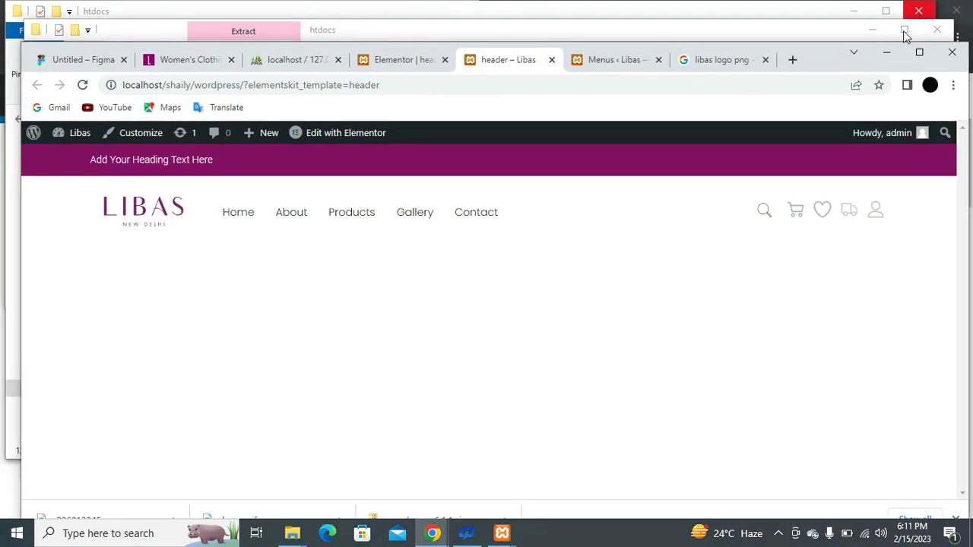
pyautogui.moveTo(18, 208); pyautogui.dragTo(641, 190)
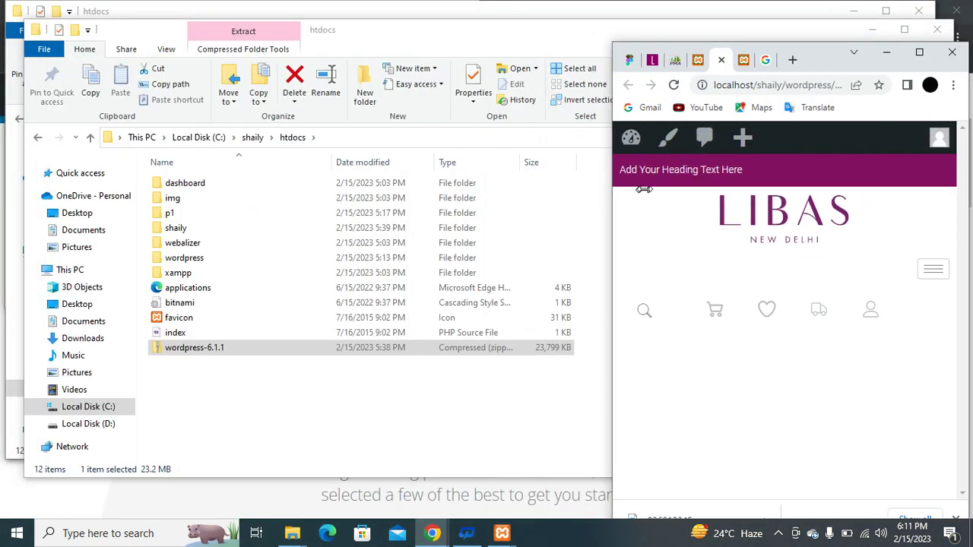
pyautogui.click(931, 273)
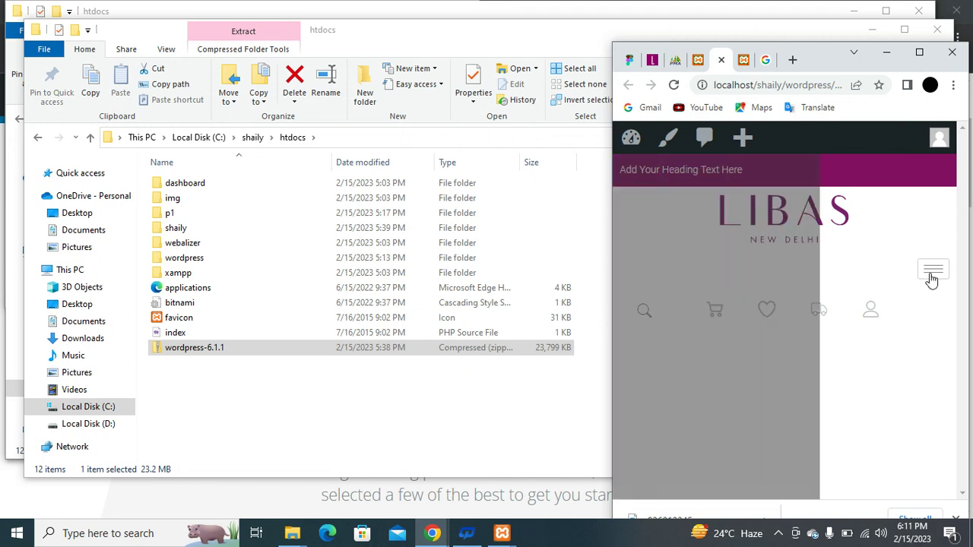
pyautogui.click(841, 166)
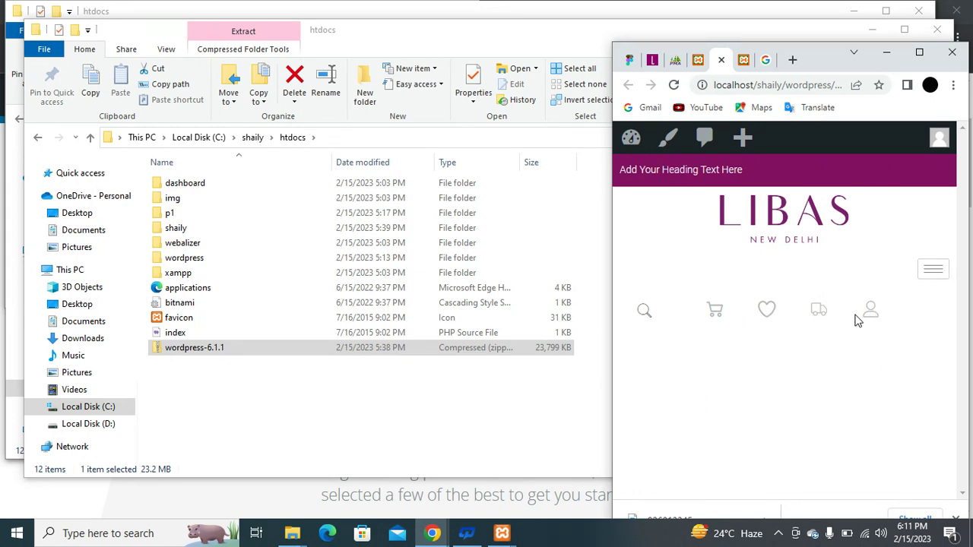
pyautogui.click(919, 51)
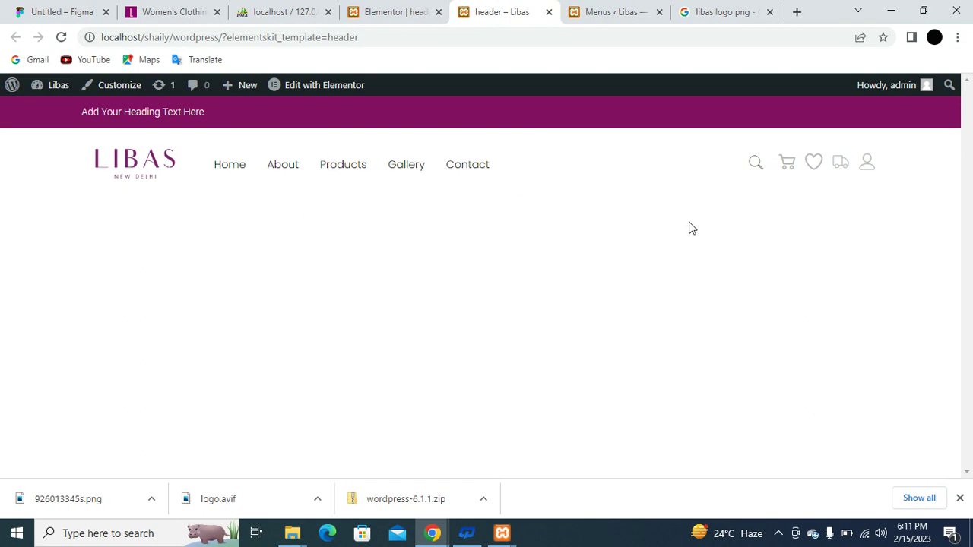